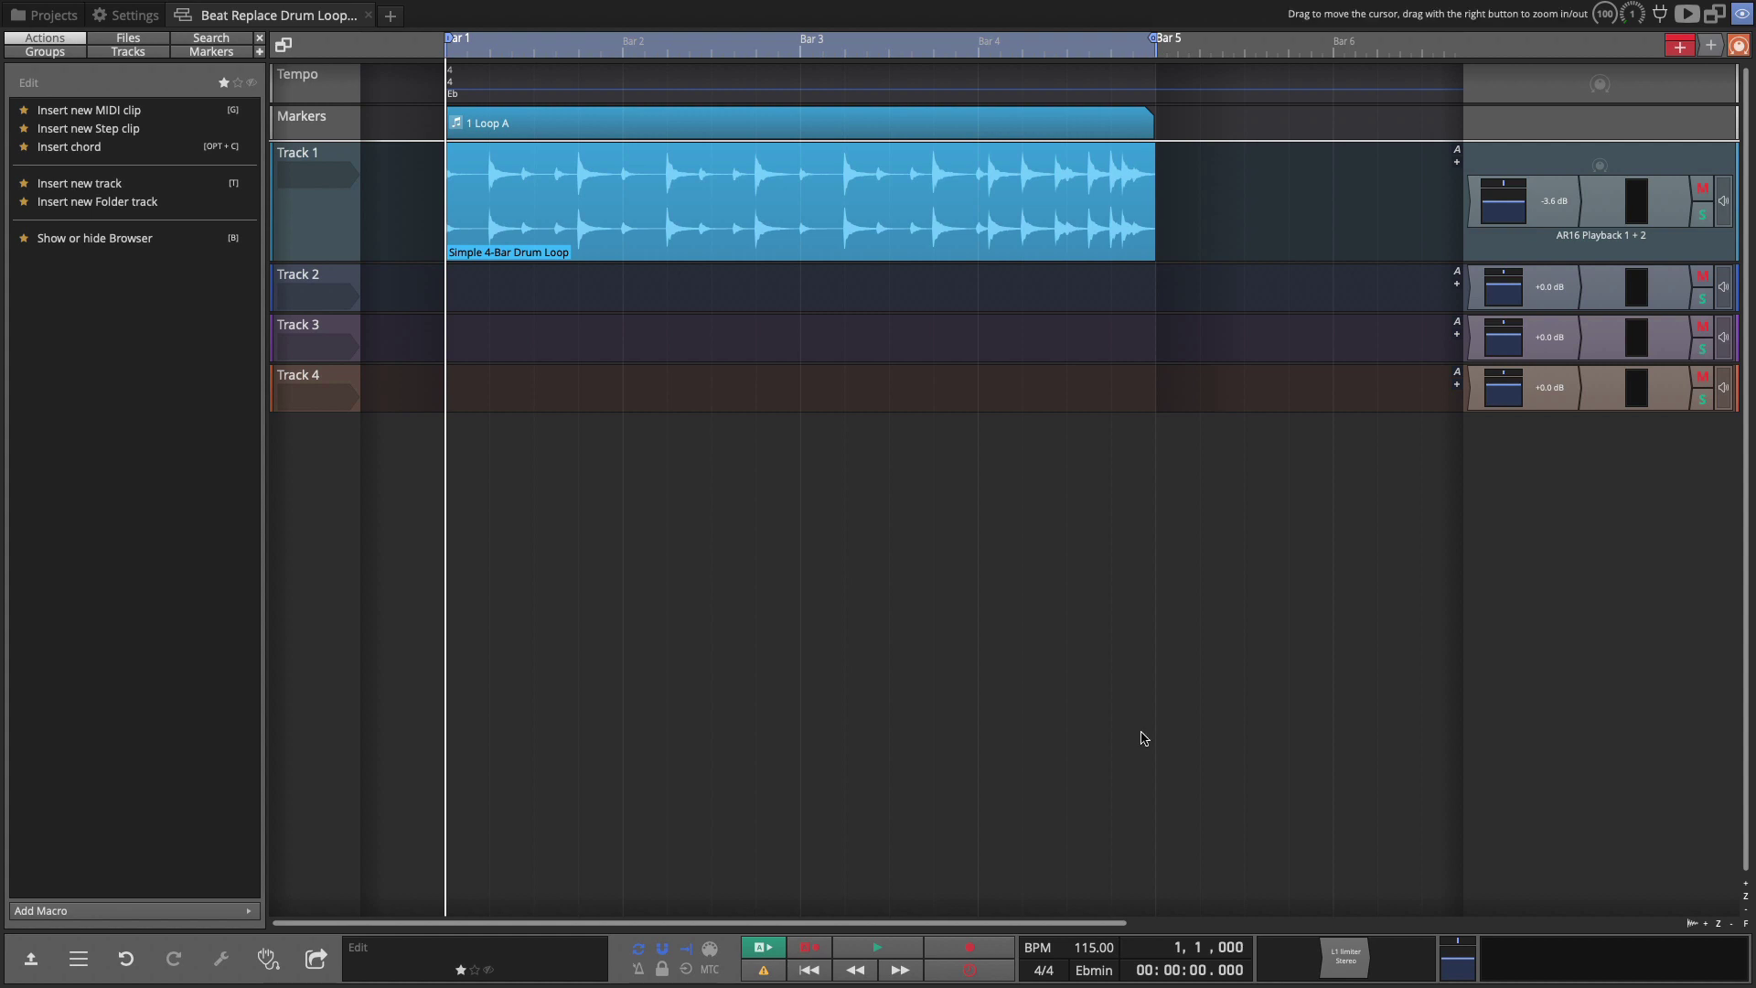
# Play the Track 1 drum loop once and stop back at the start
pyautogui.click(667, 203)
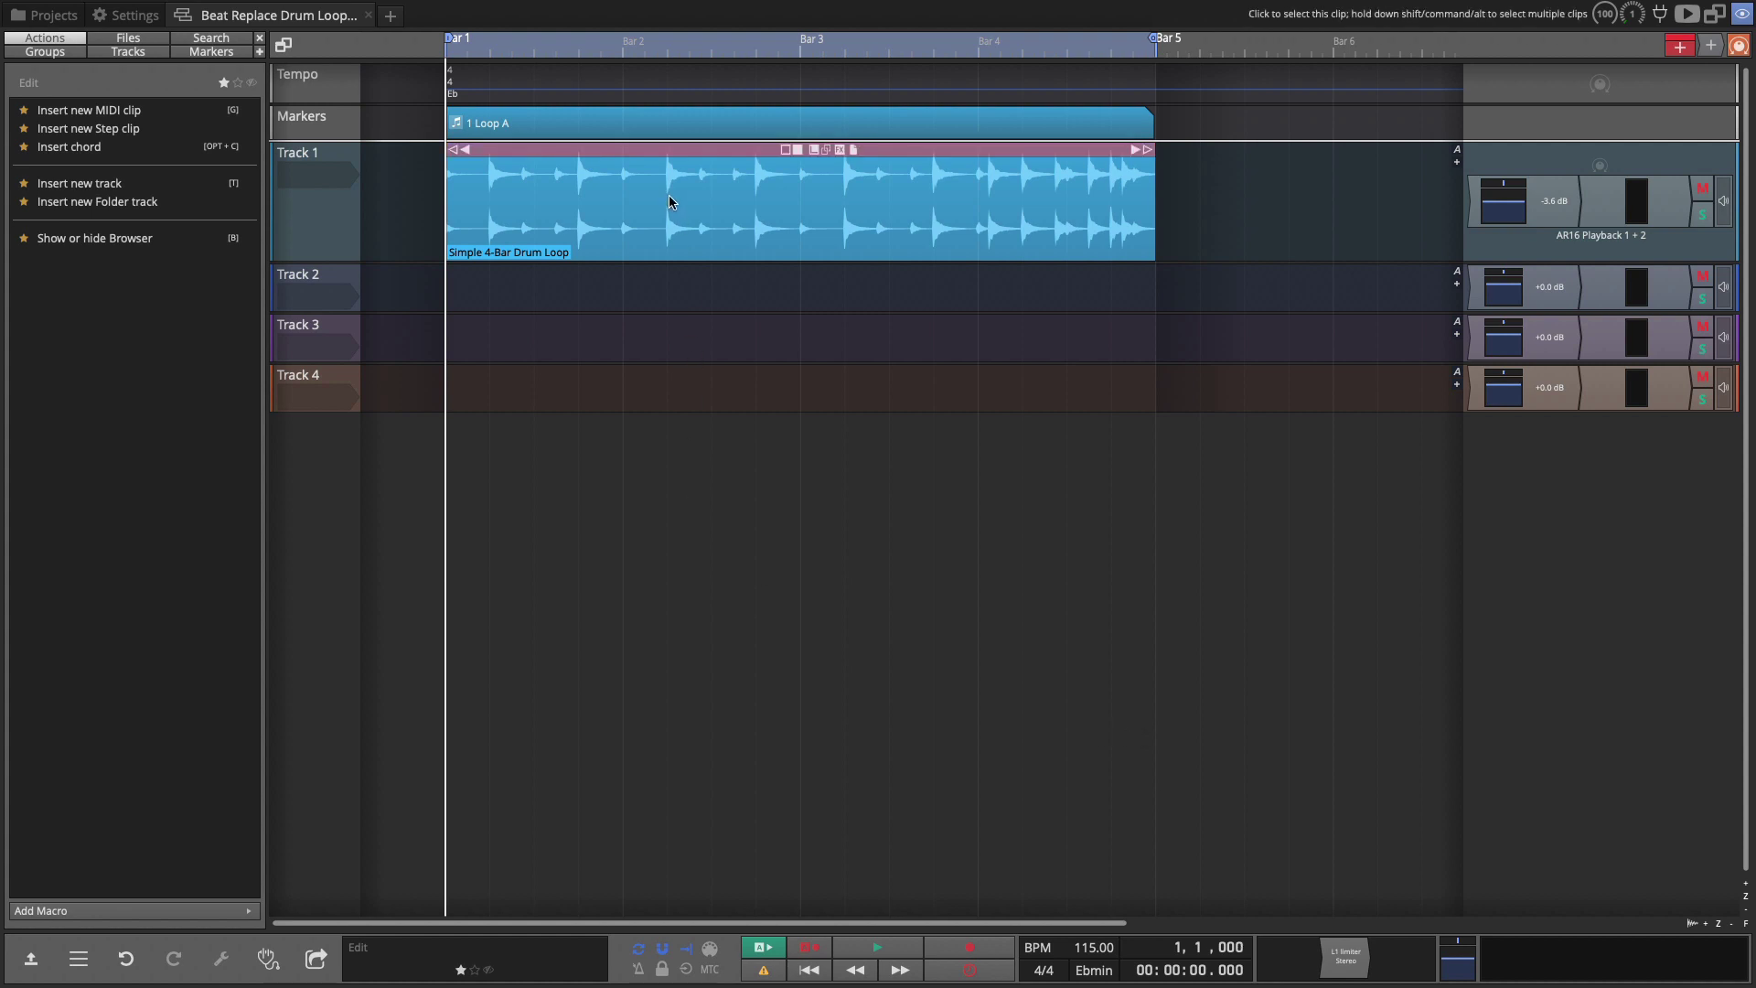
pyautogui.press('space')
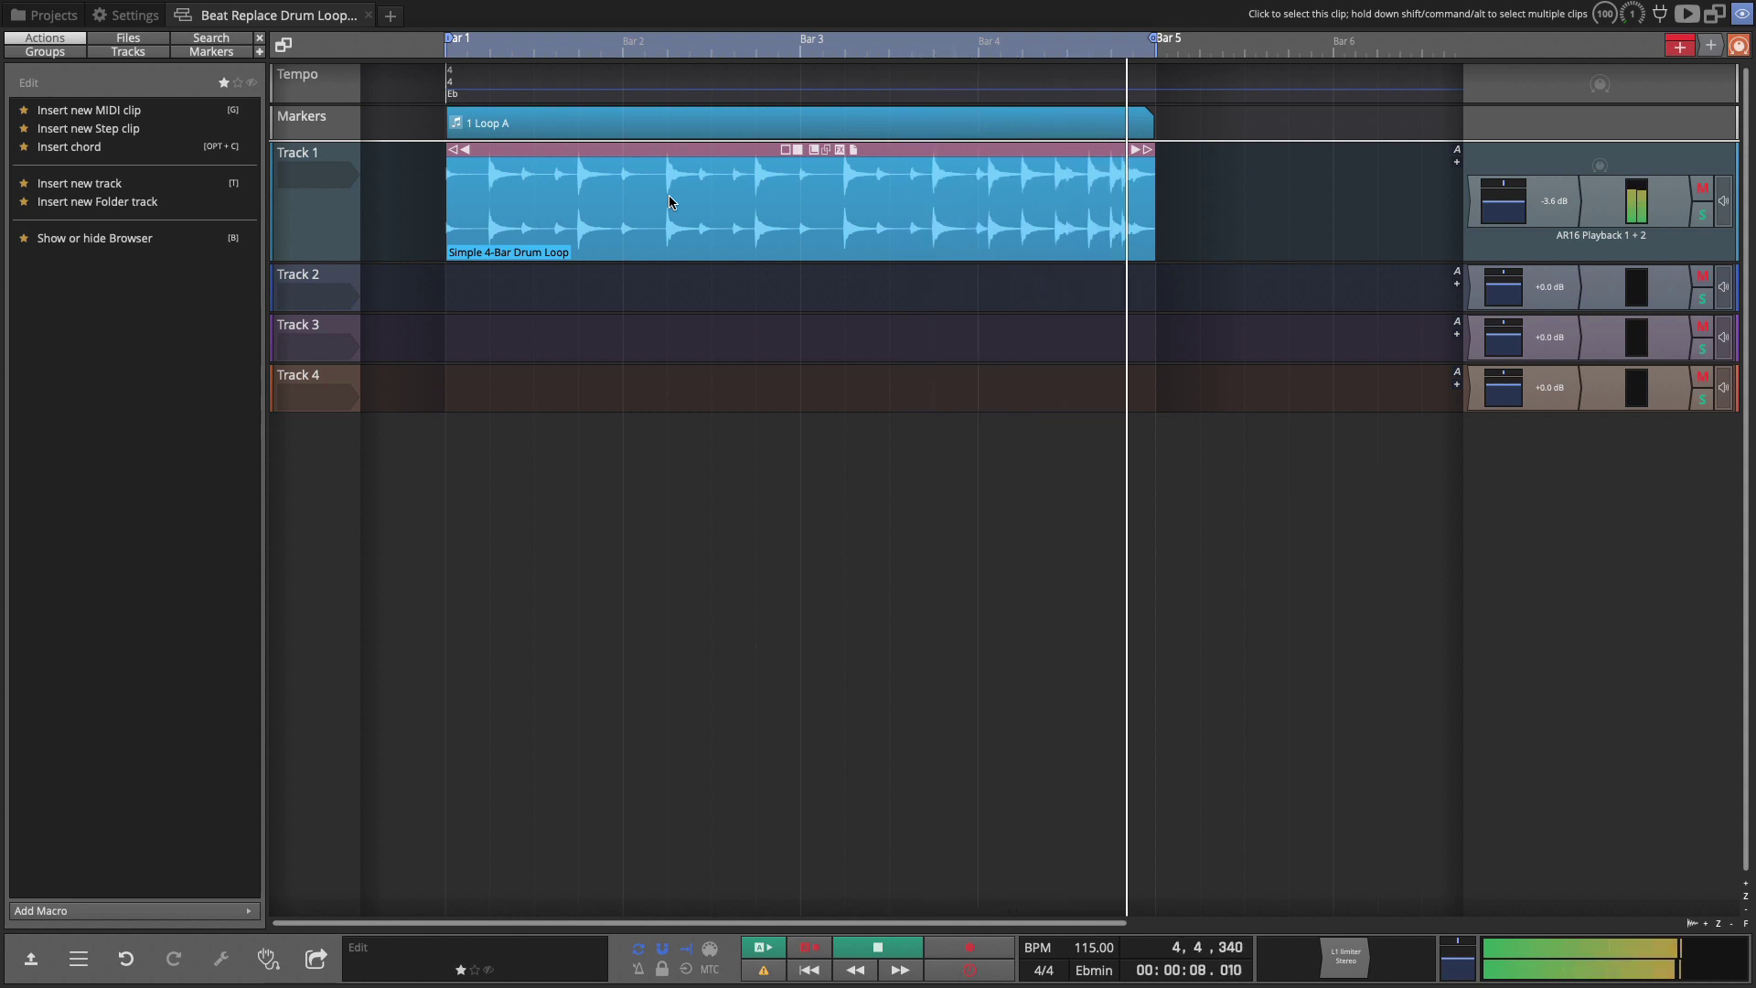
pyautogui.press('space')
pyautogui.click(340, 224)
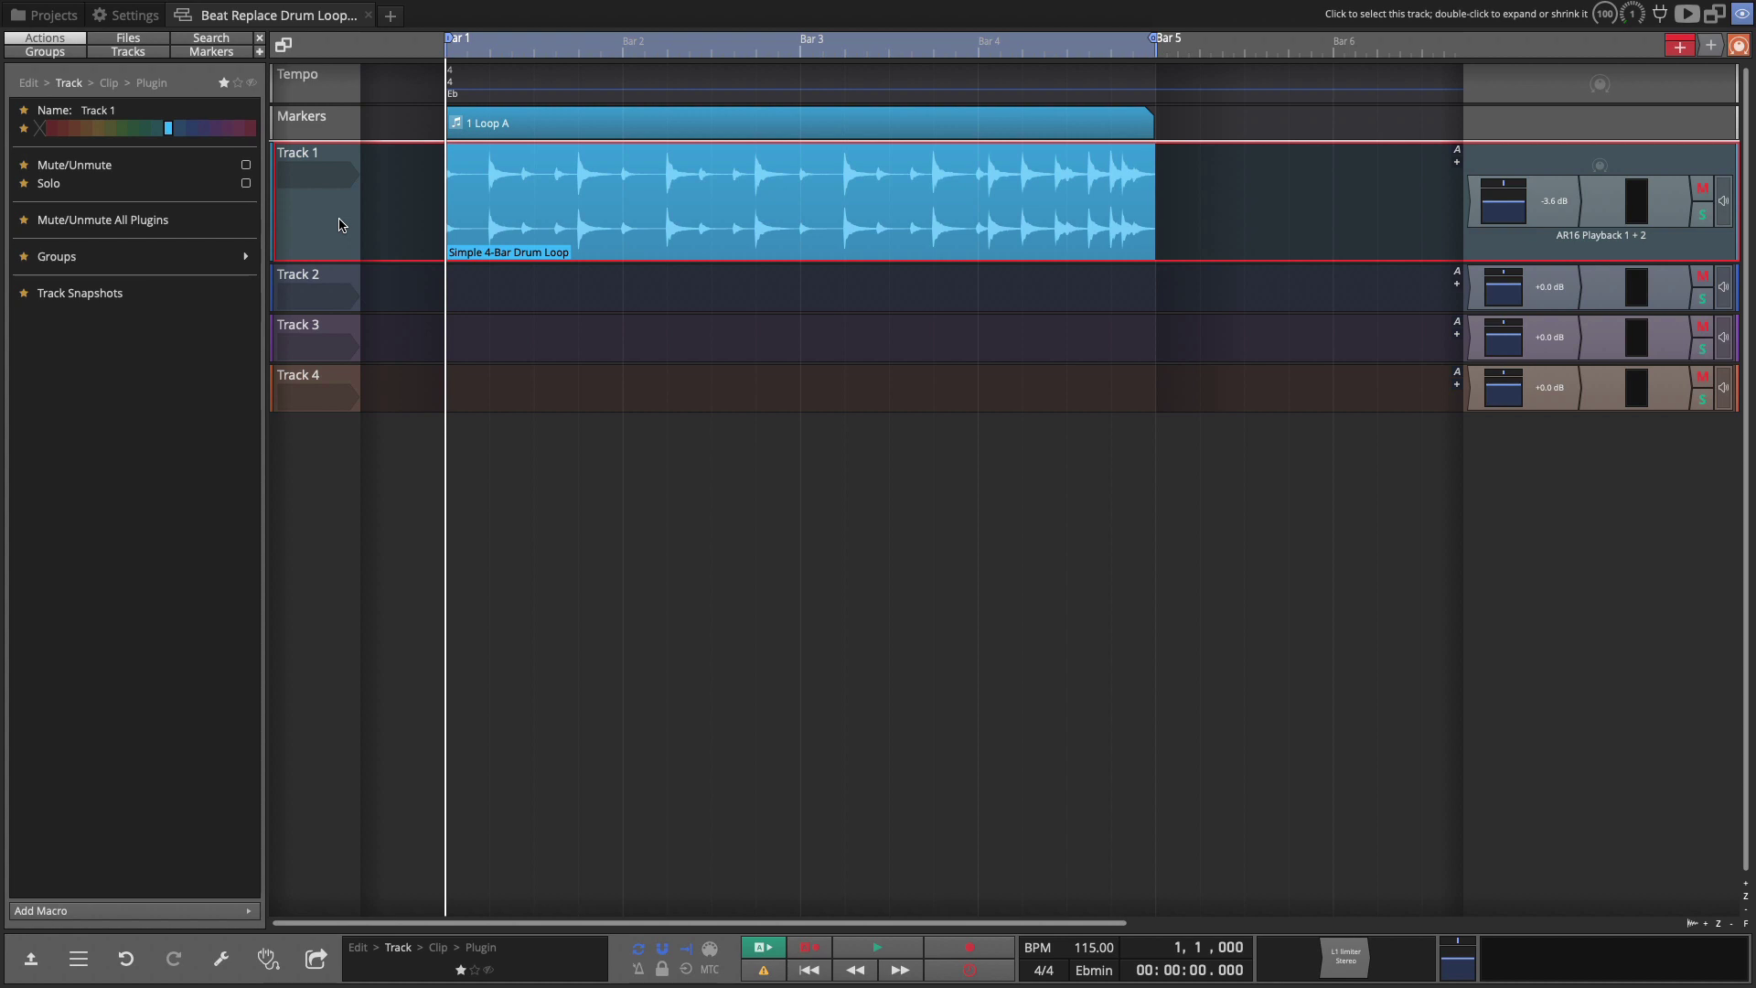
# Duplicate Track 1 so its drum loop also sits on a new Track 2
pyautogui.hotkey('ctrl', 'd')
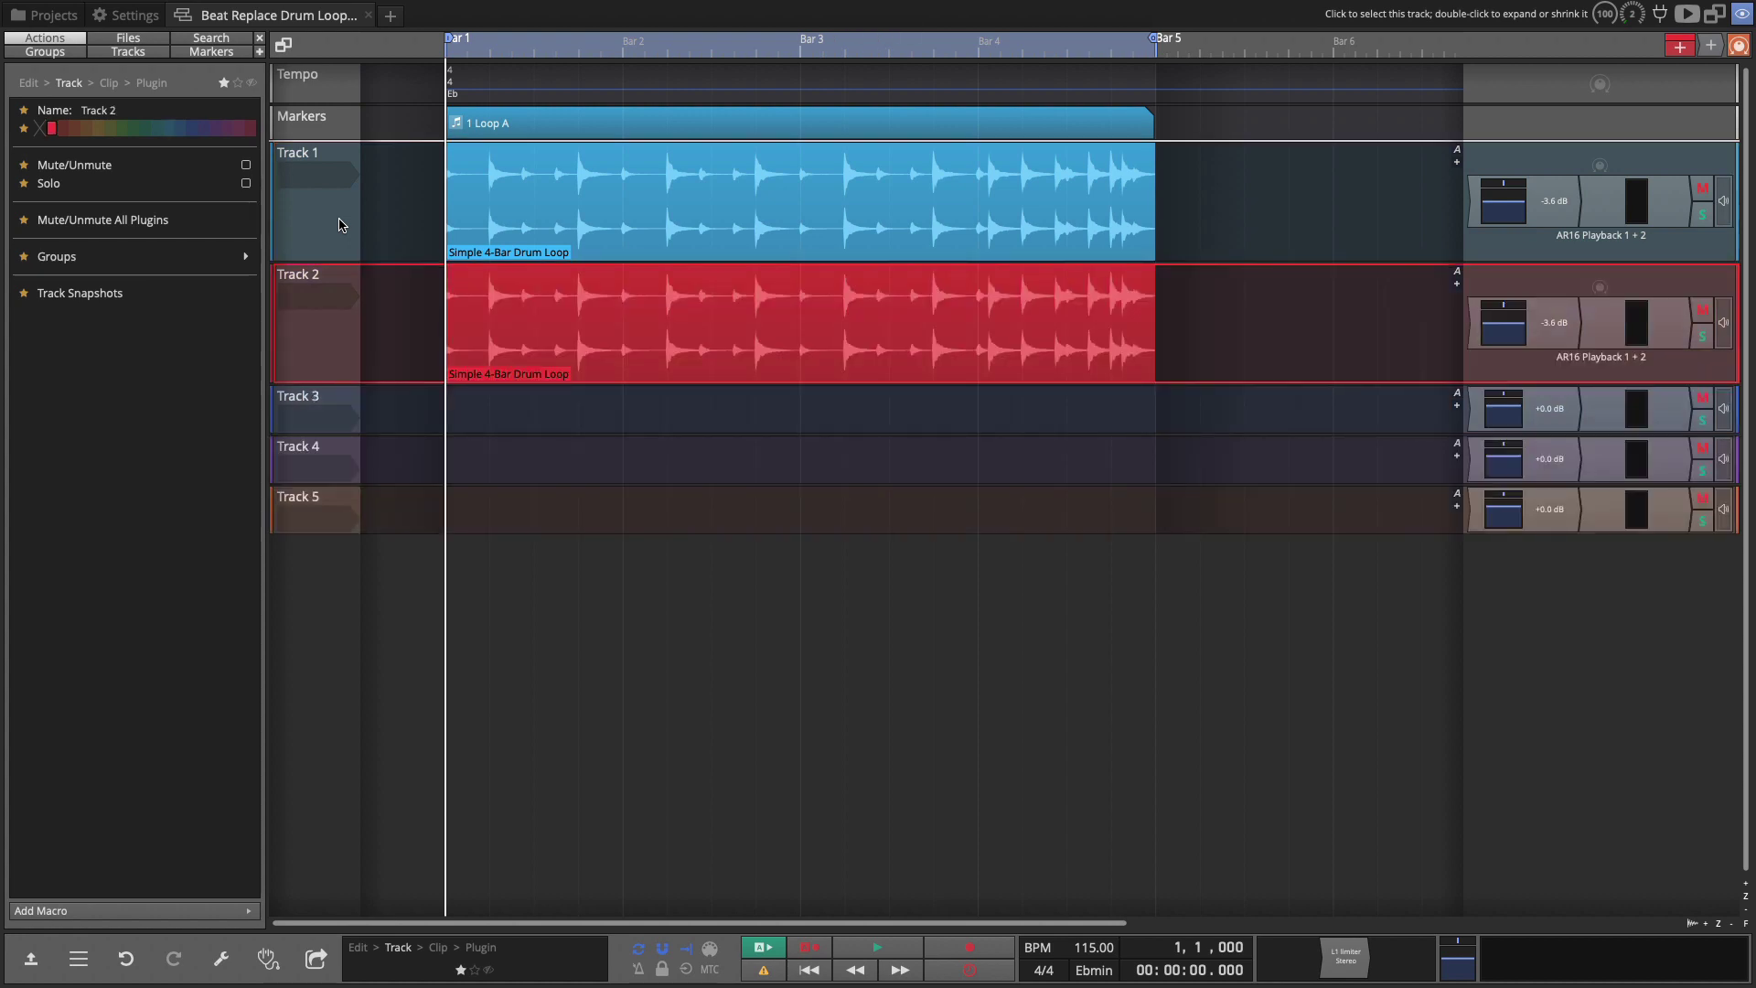
pyautogui.click(333, 219)
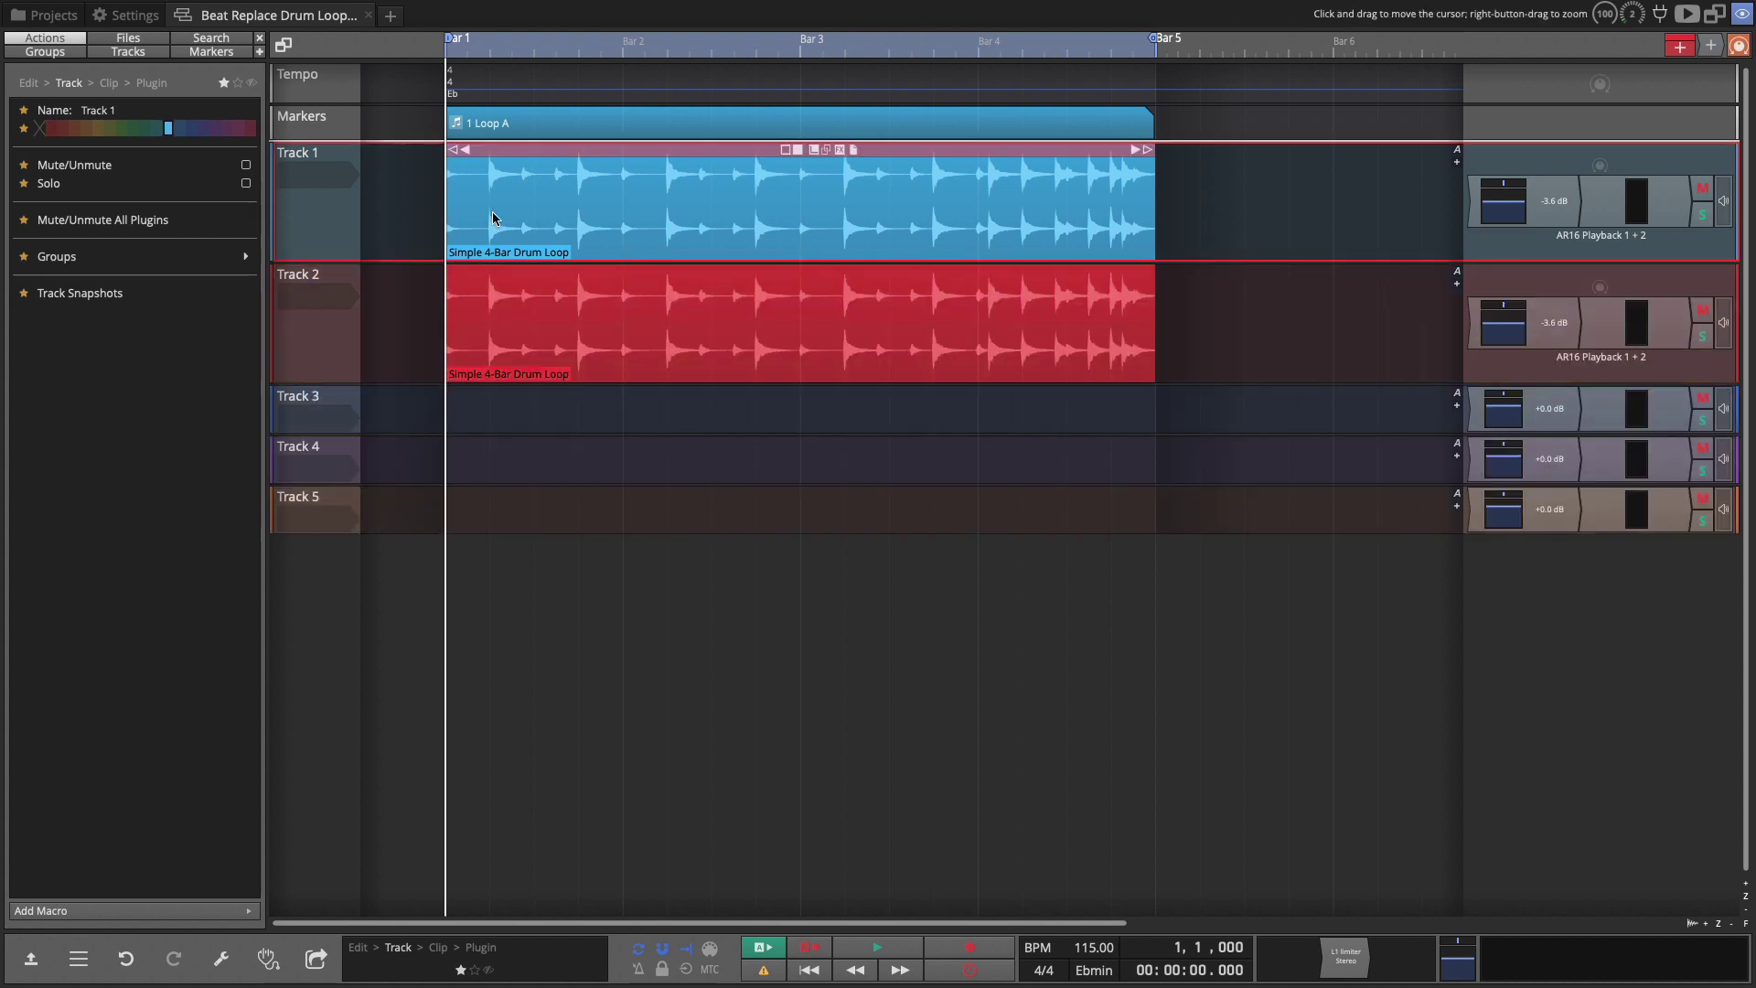
# Browse the Track 1 clip's properties and Multi Sampler options in the Clip panel
pyautogui.click(638, 152)
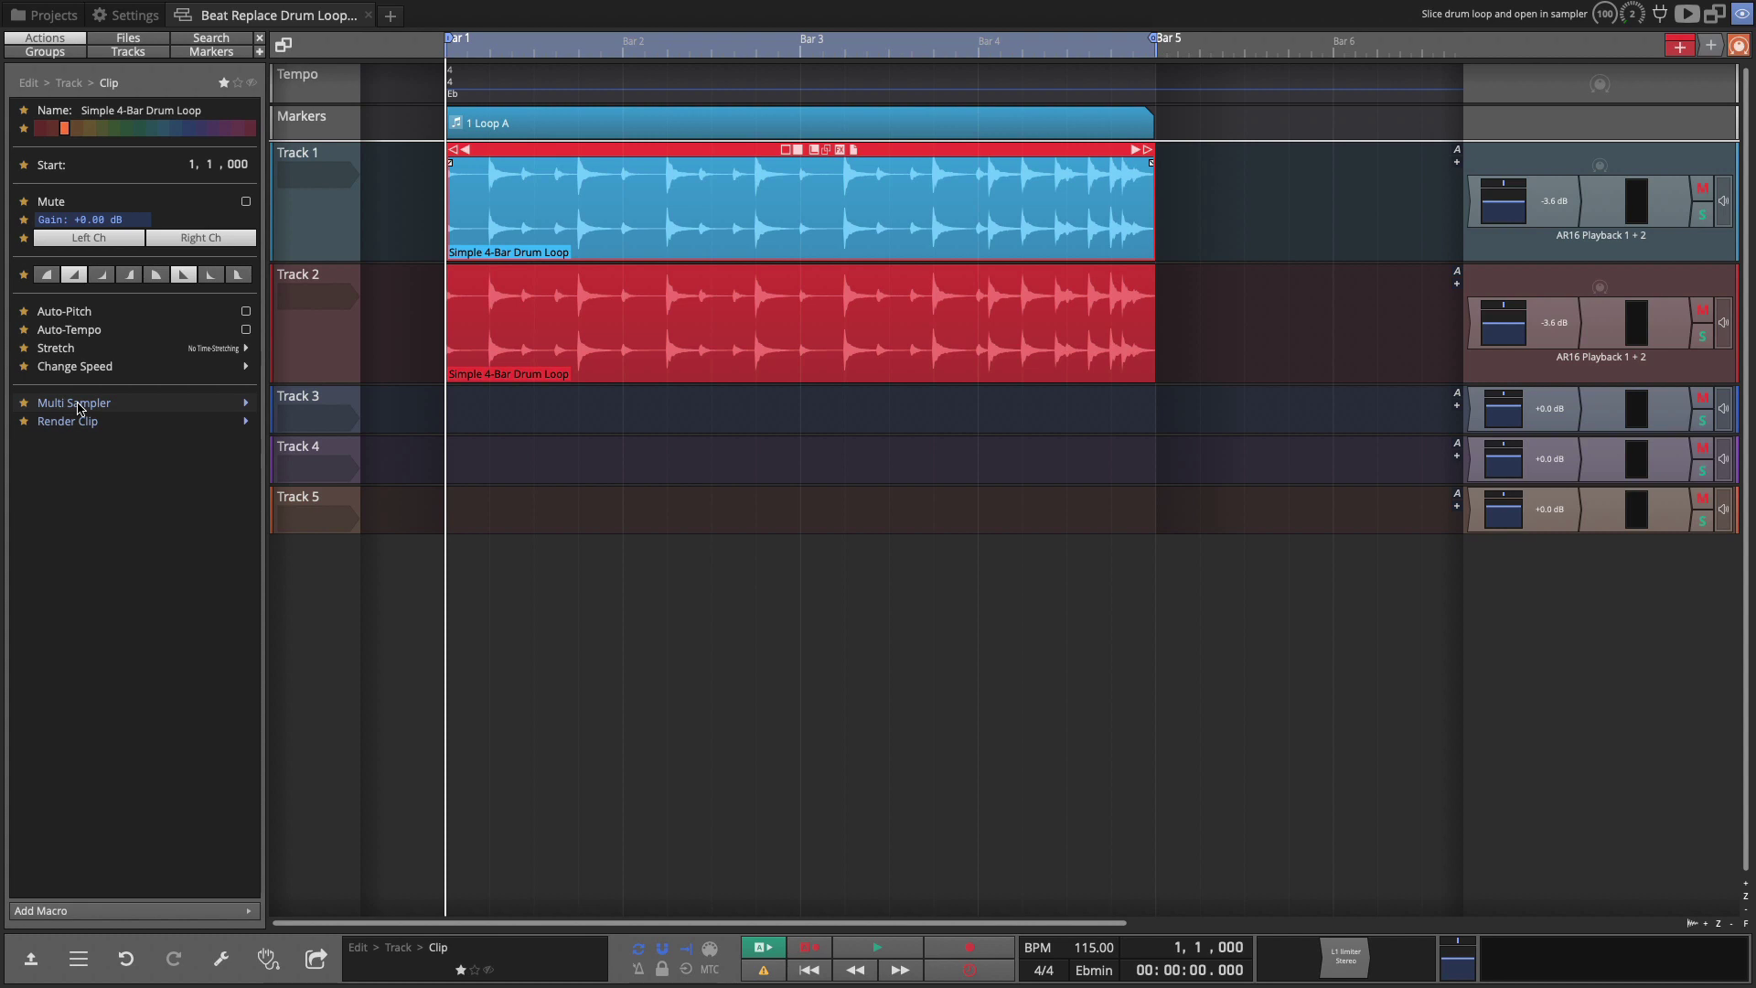
pyautogui.click(75, 402)
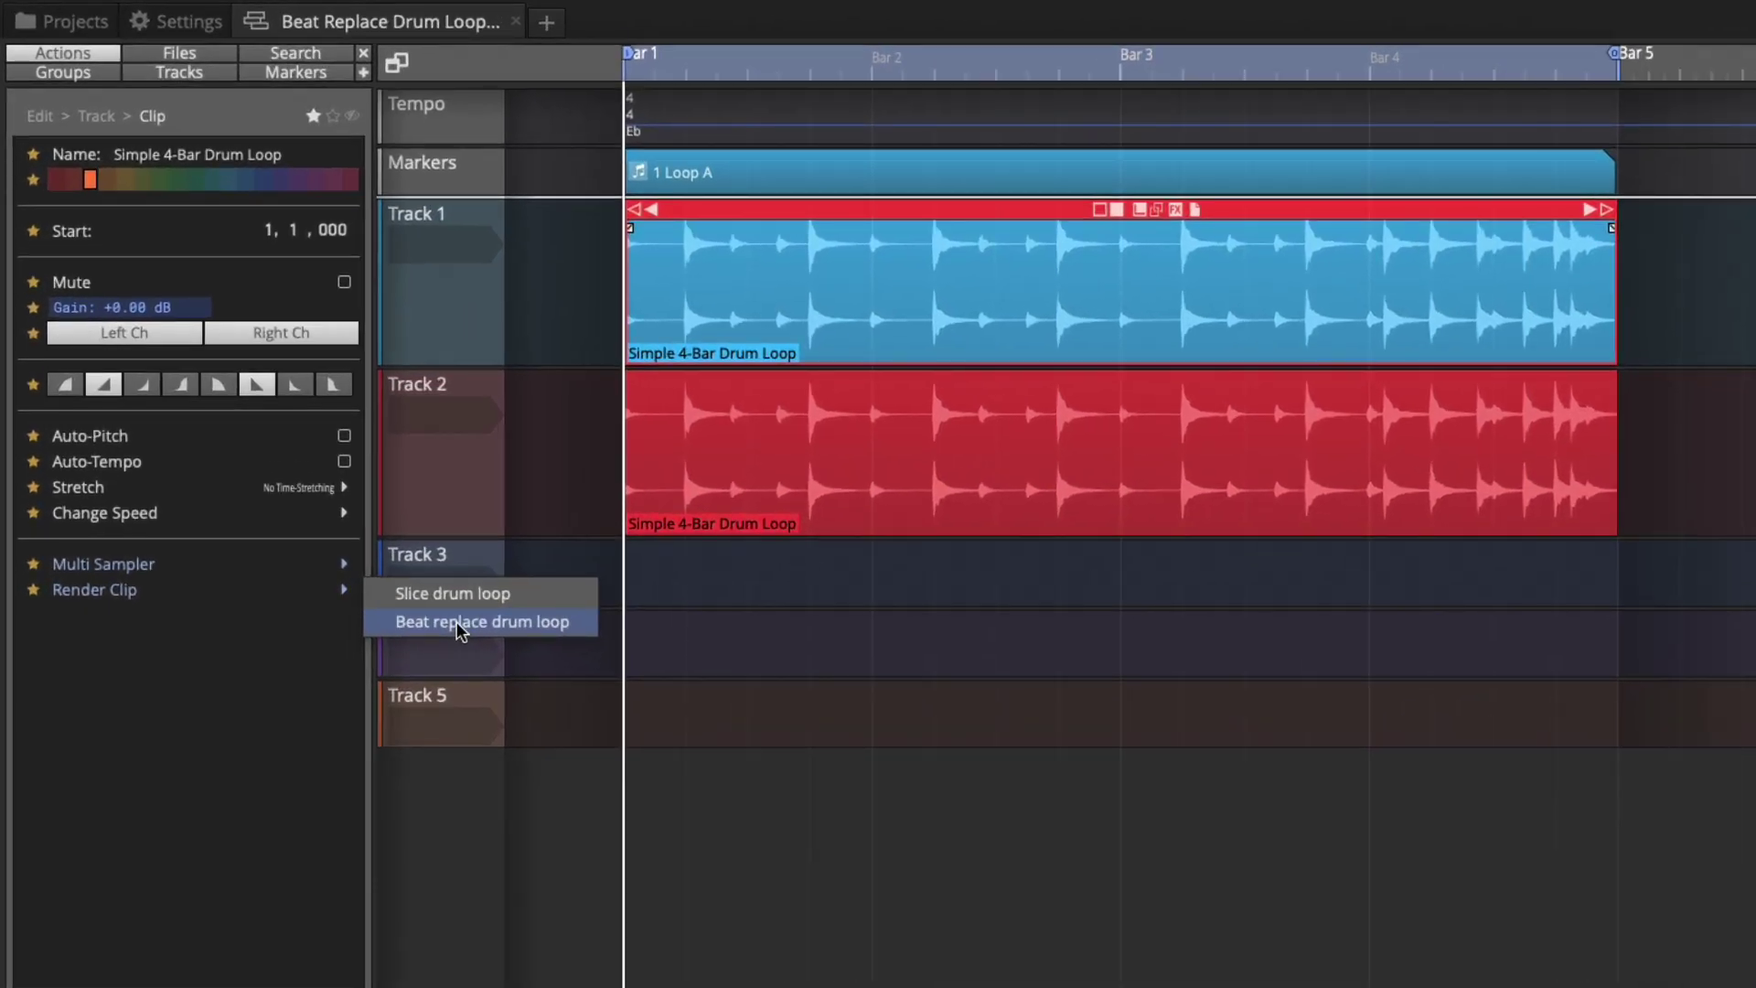
pyautogui.click(57, 562)
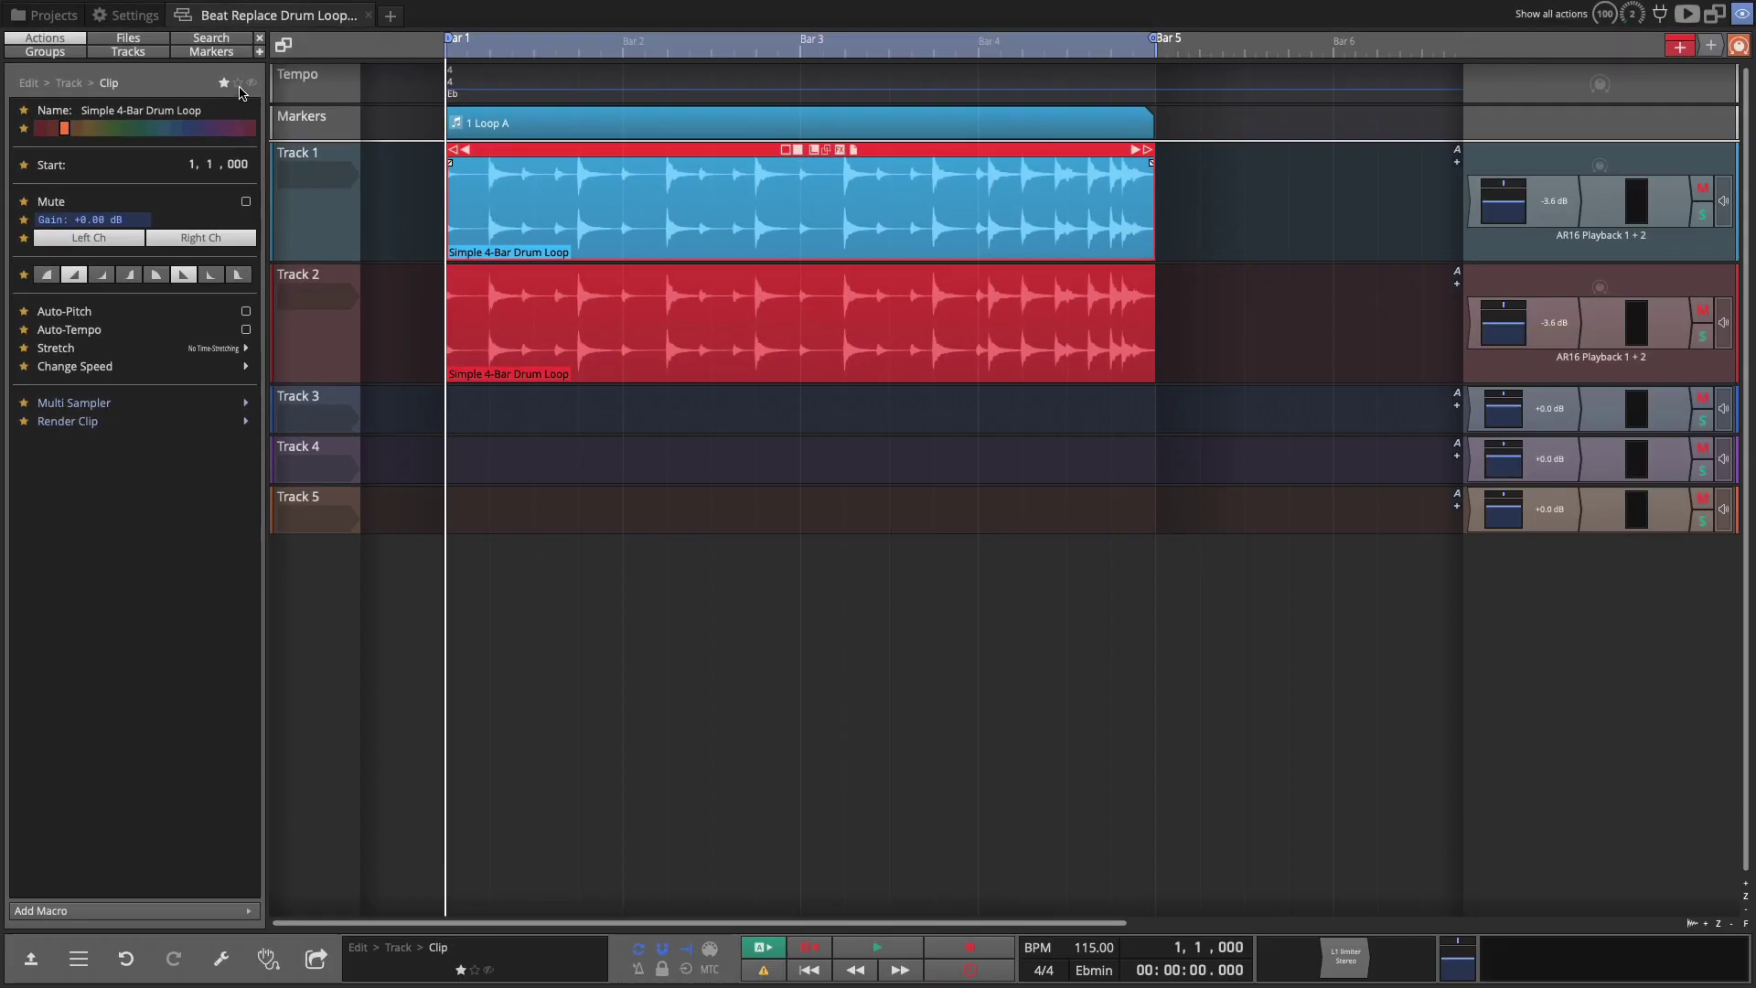
pyautogui.click(238, 84)
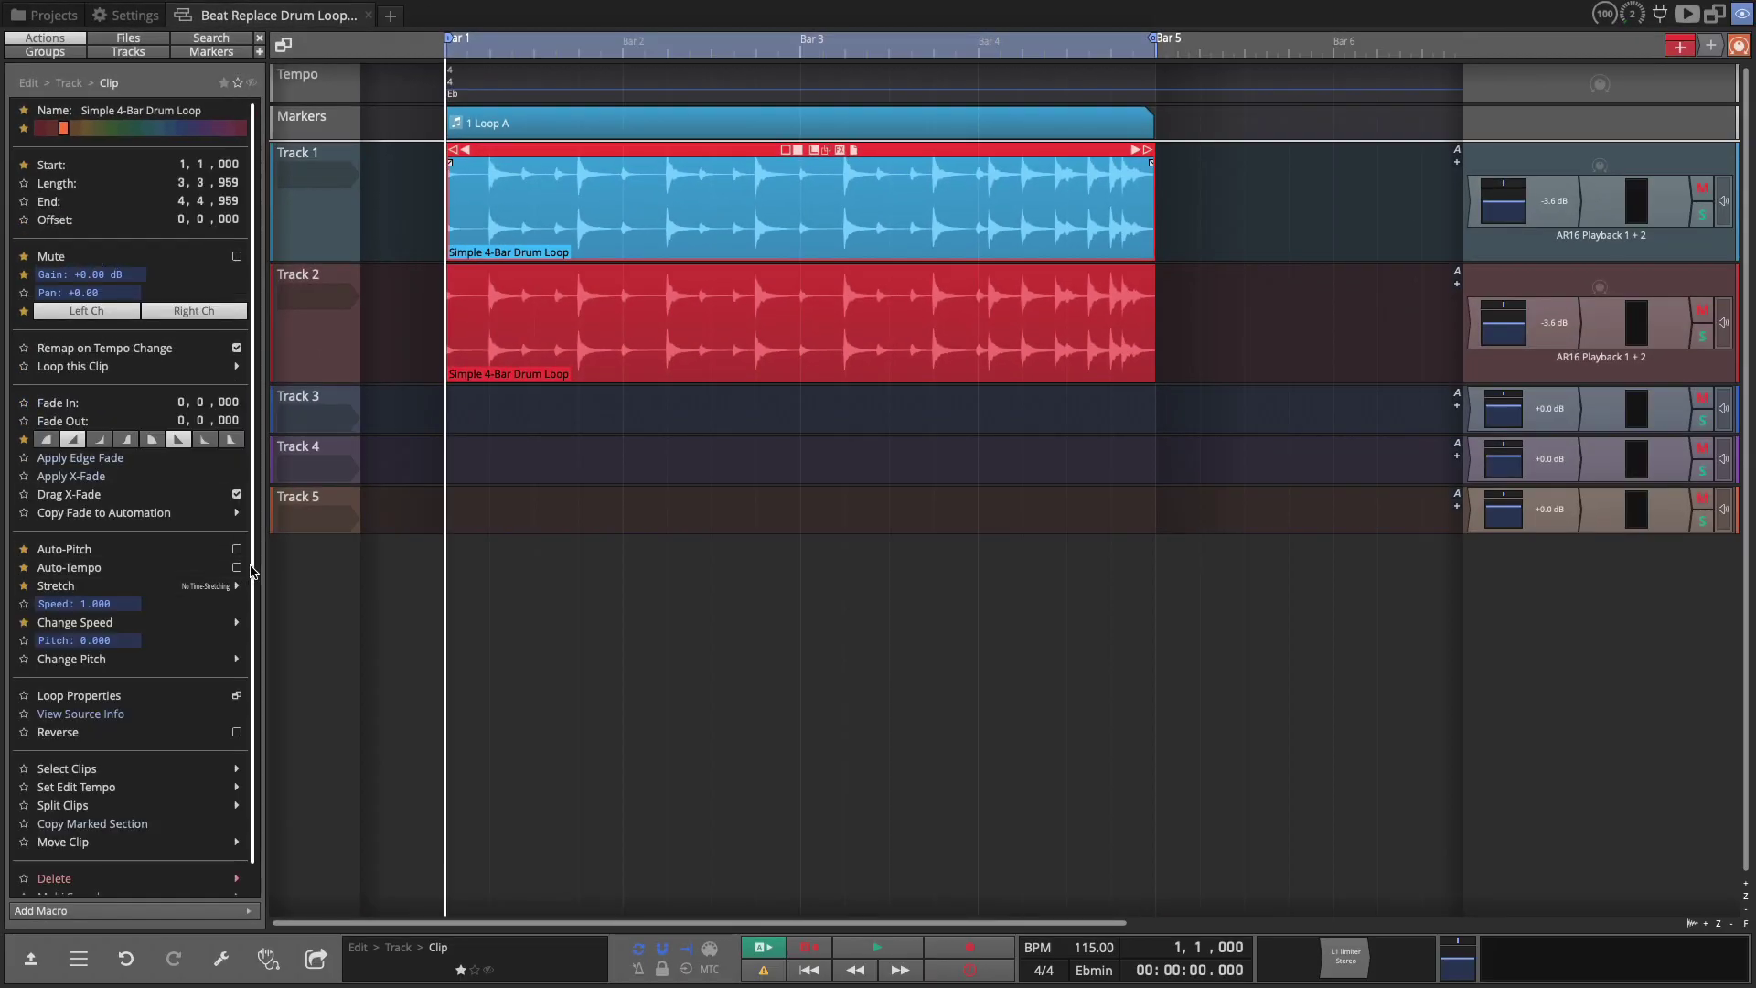
pyautogui.scroll(-1, 164, 616)
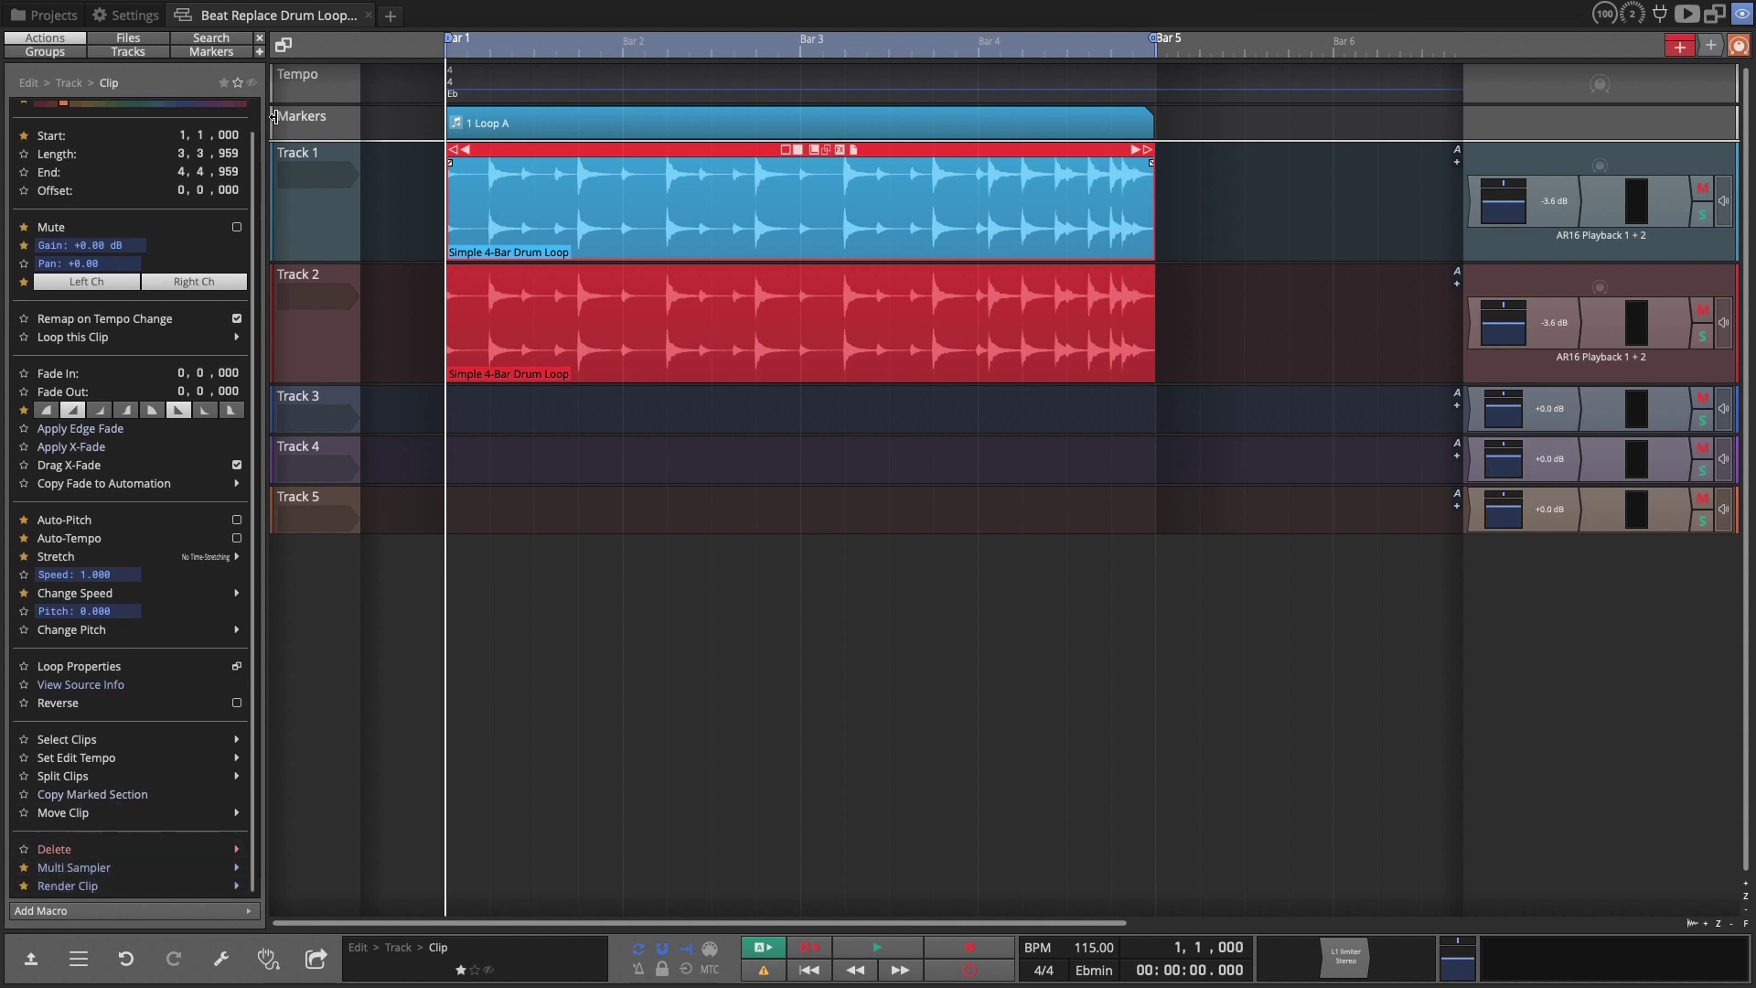
pyautogui.click(226, 86)
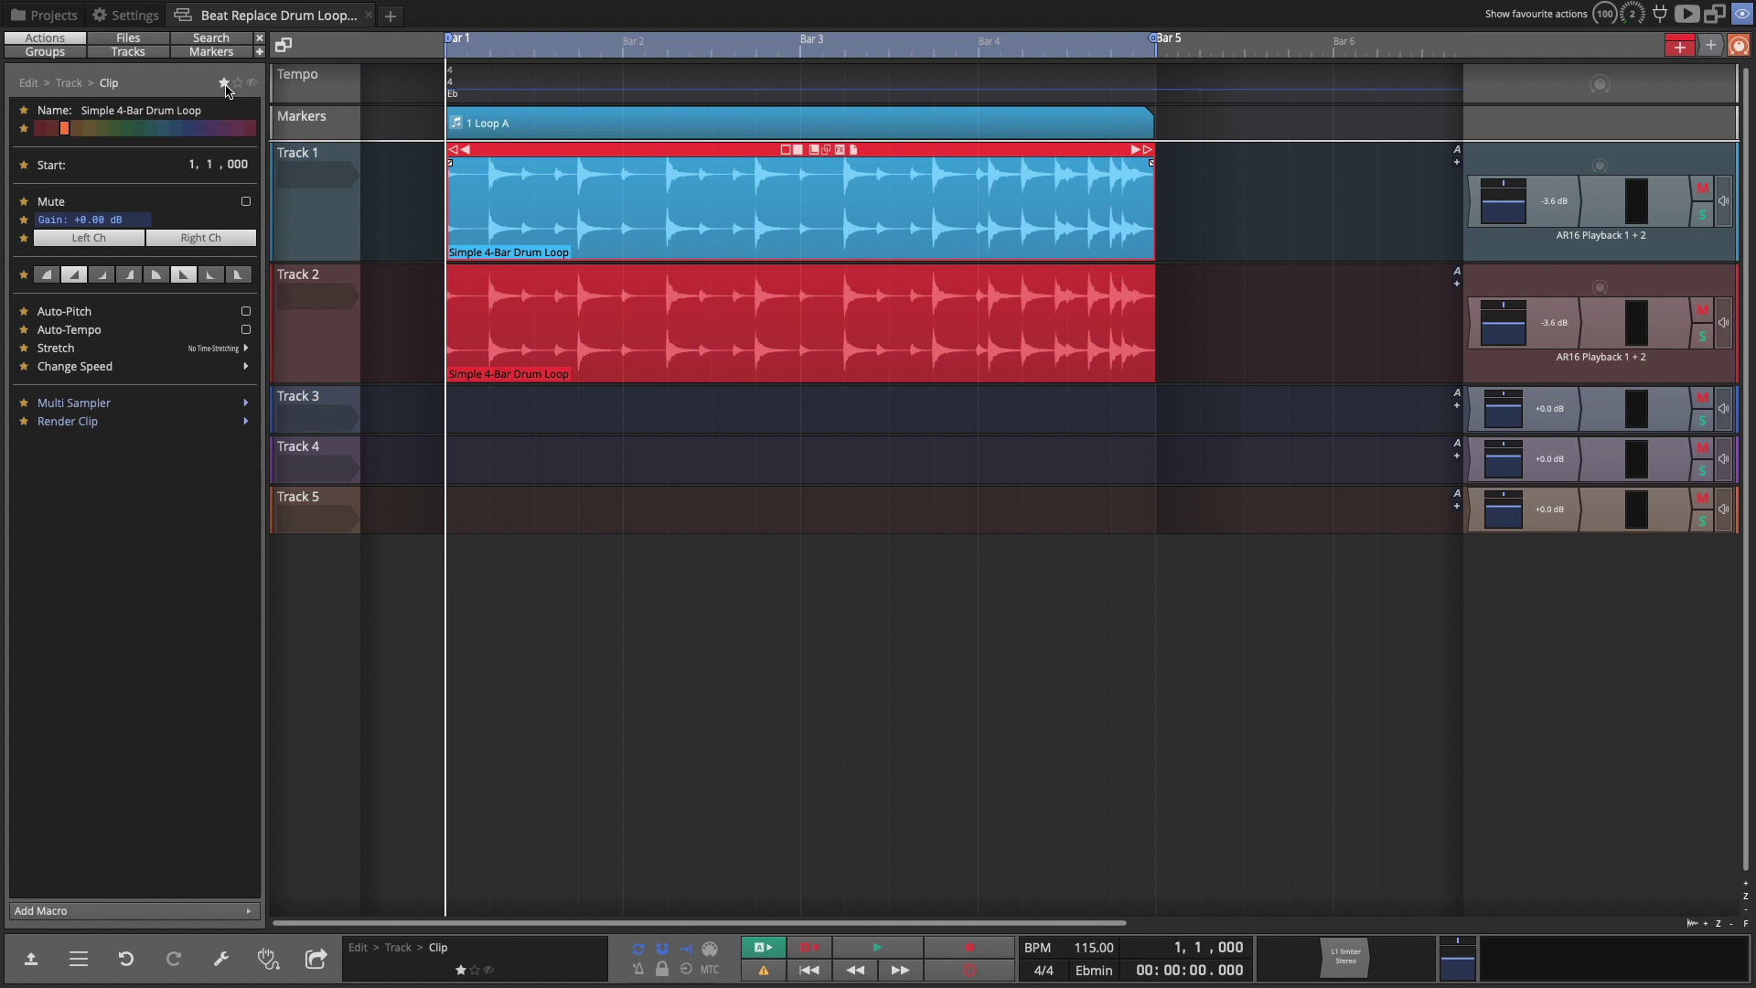
pyautogui.click(31, 958)
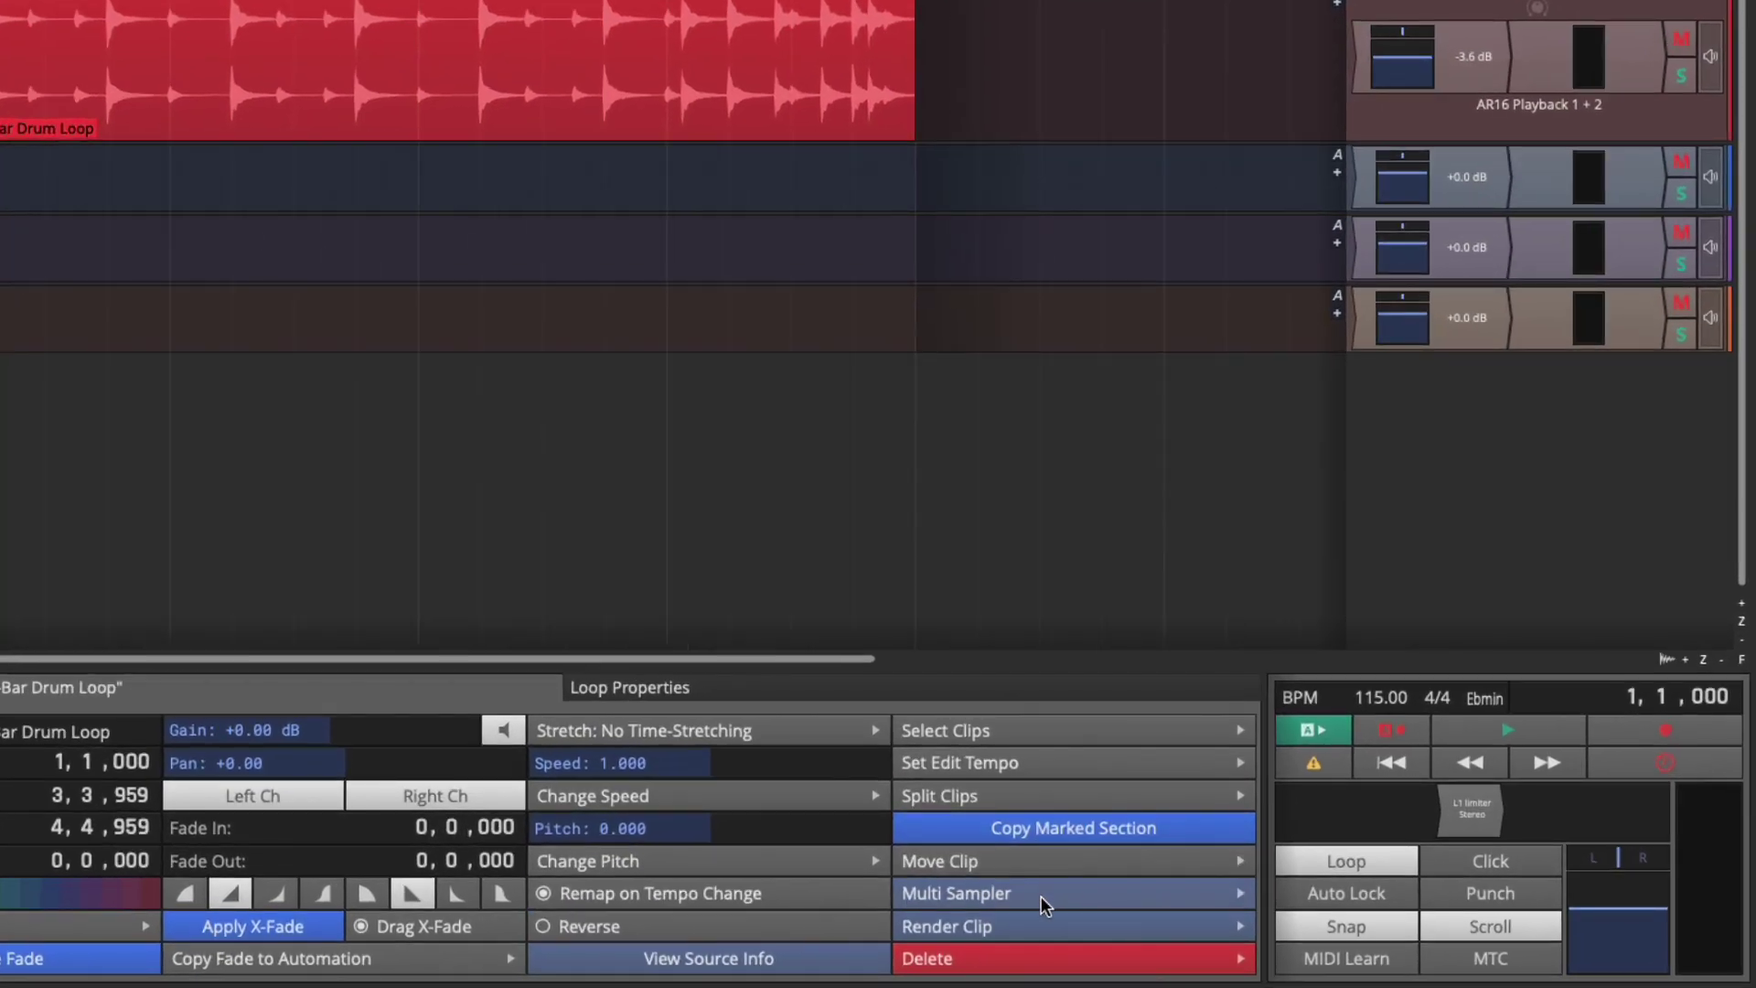
pyautogui.moveTo(1111, 899)
pyautogui.click(1241, 921)
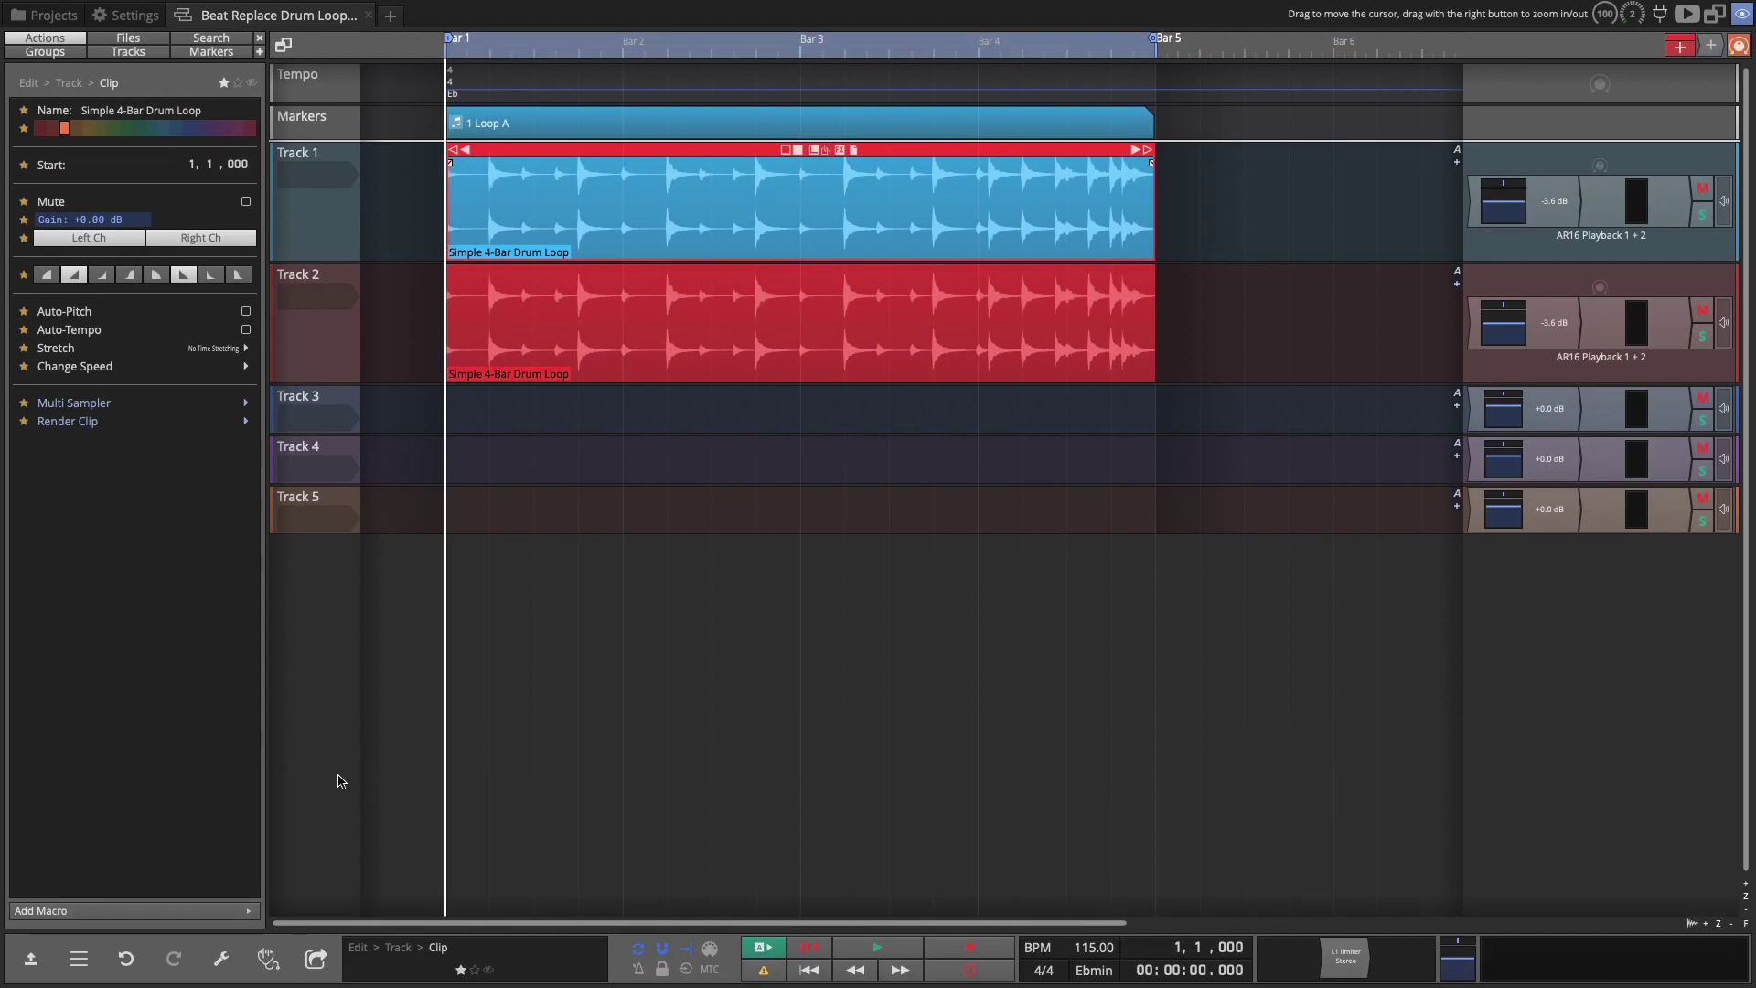
# Colour the copied loop on Track 2 orange and reopen Track 1's Multi Sampler options
pyautogui.click(315, 316)
pyautogui.click(101, 128)
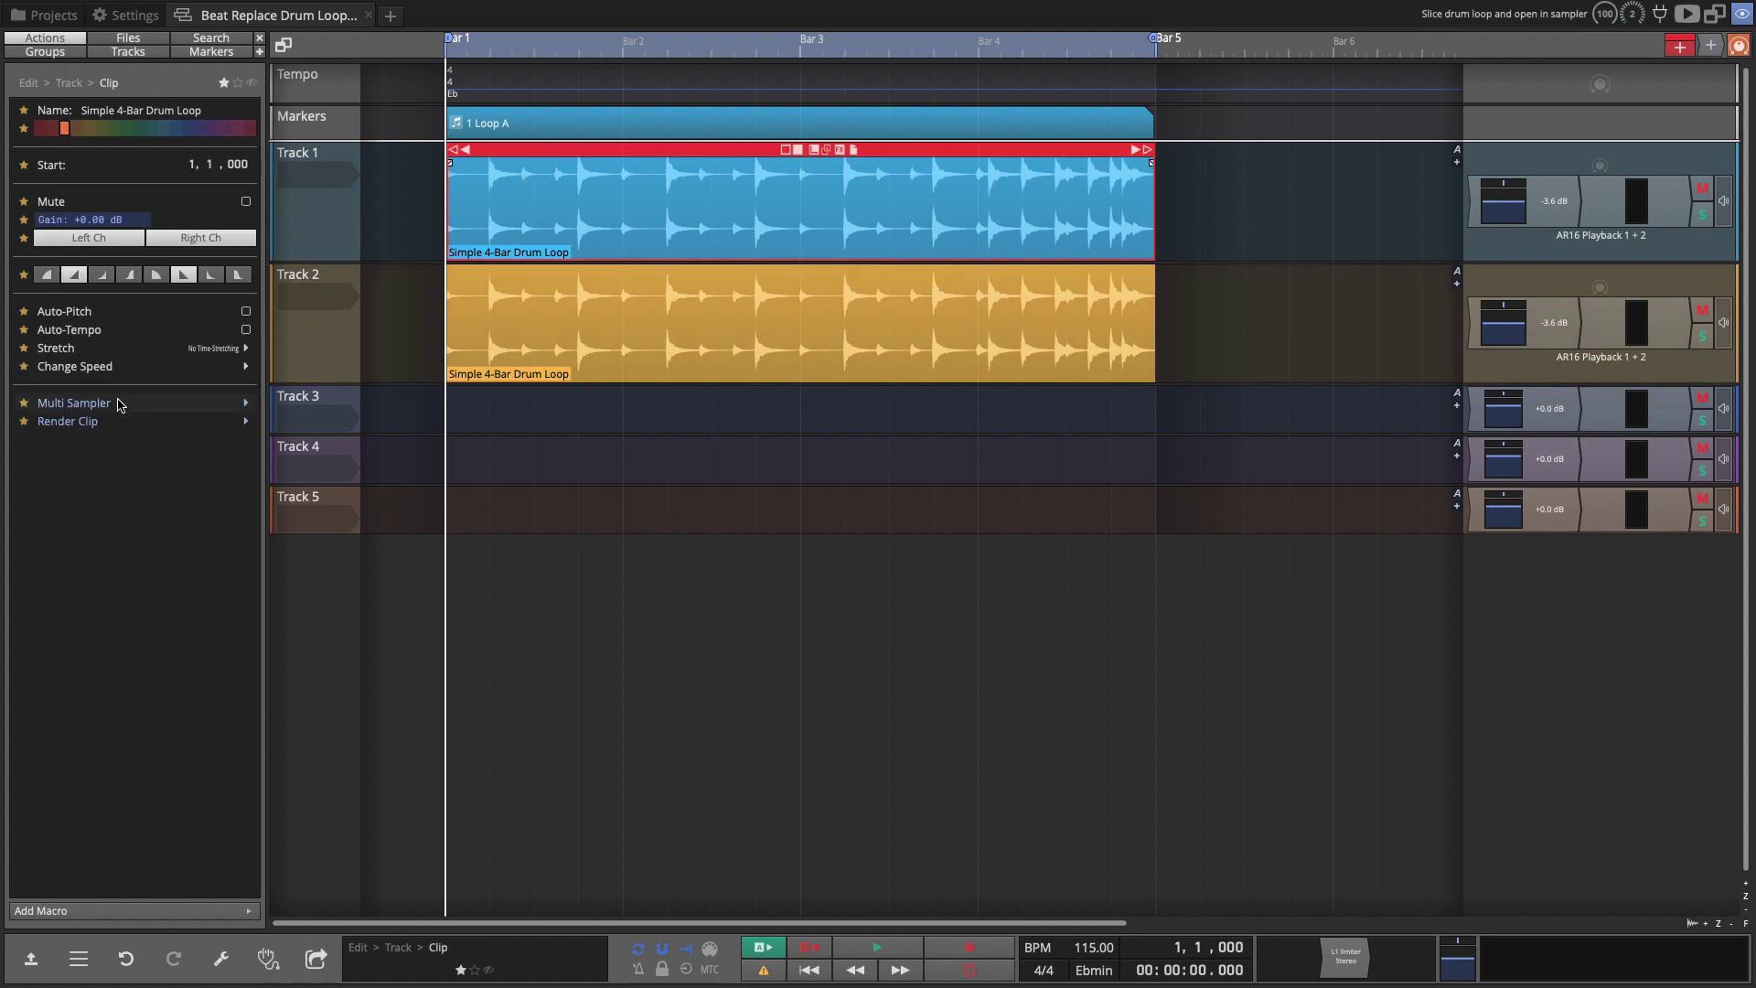
pyautogui.click(73, 421)
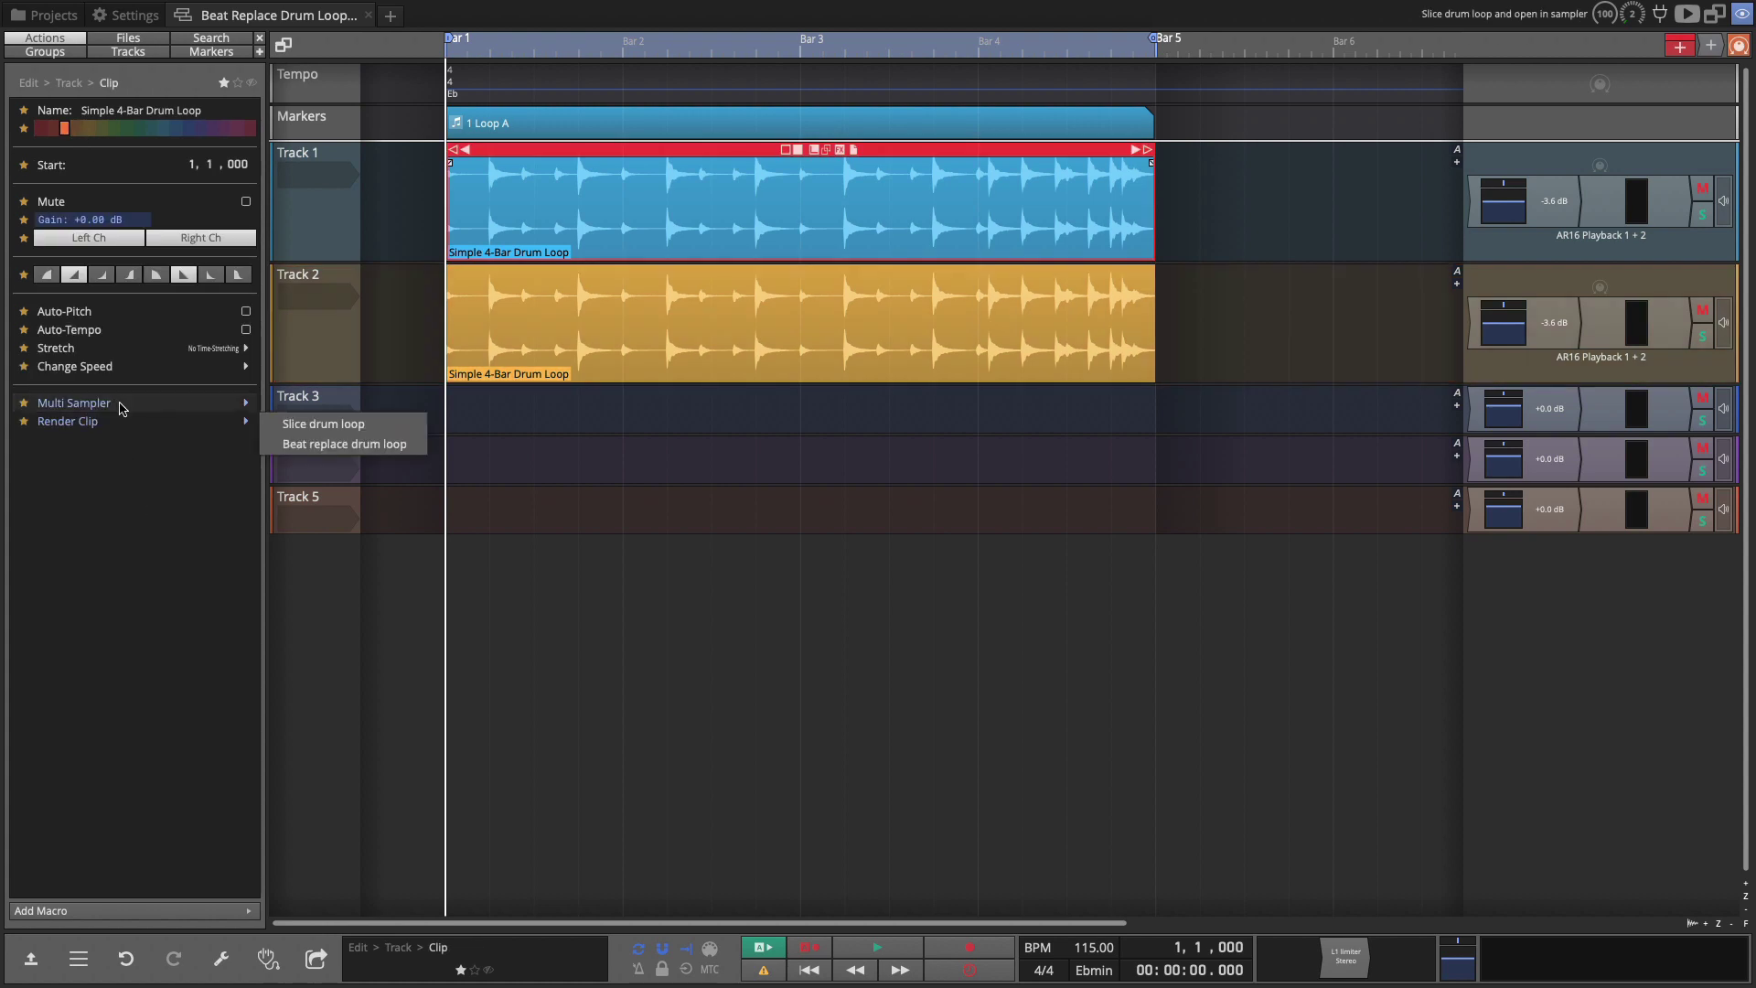
# Beat-replace the Track 1 loop, preview a slice and create MIDI on a new sound layer
pyautogui.click(330, 442)
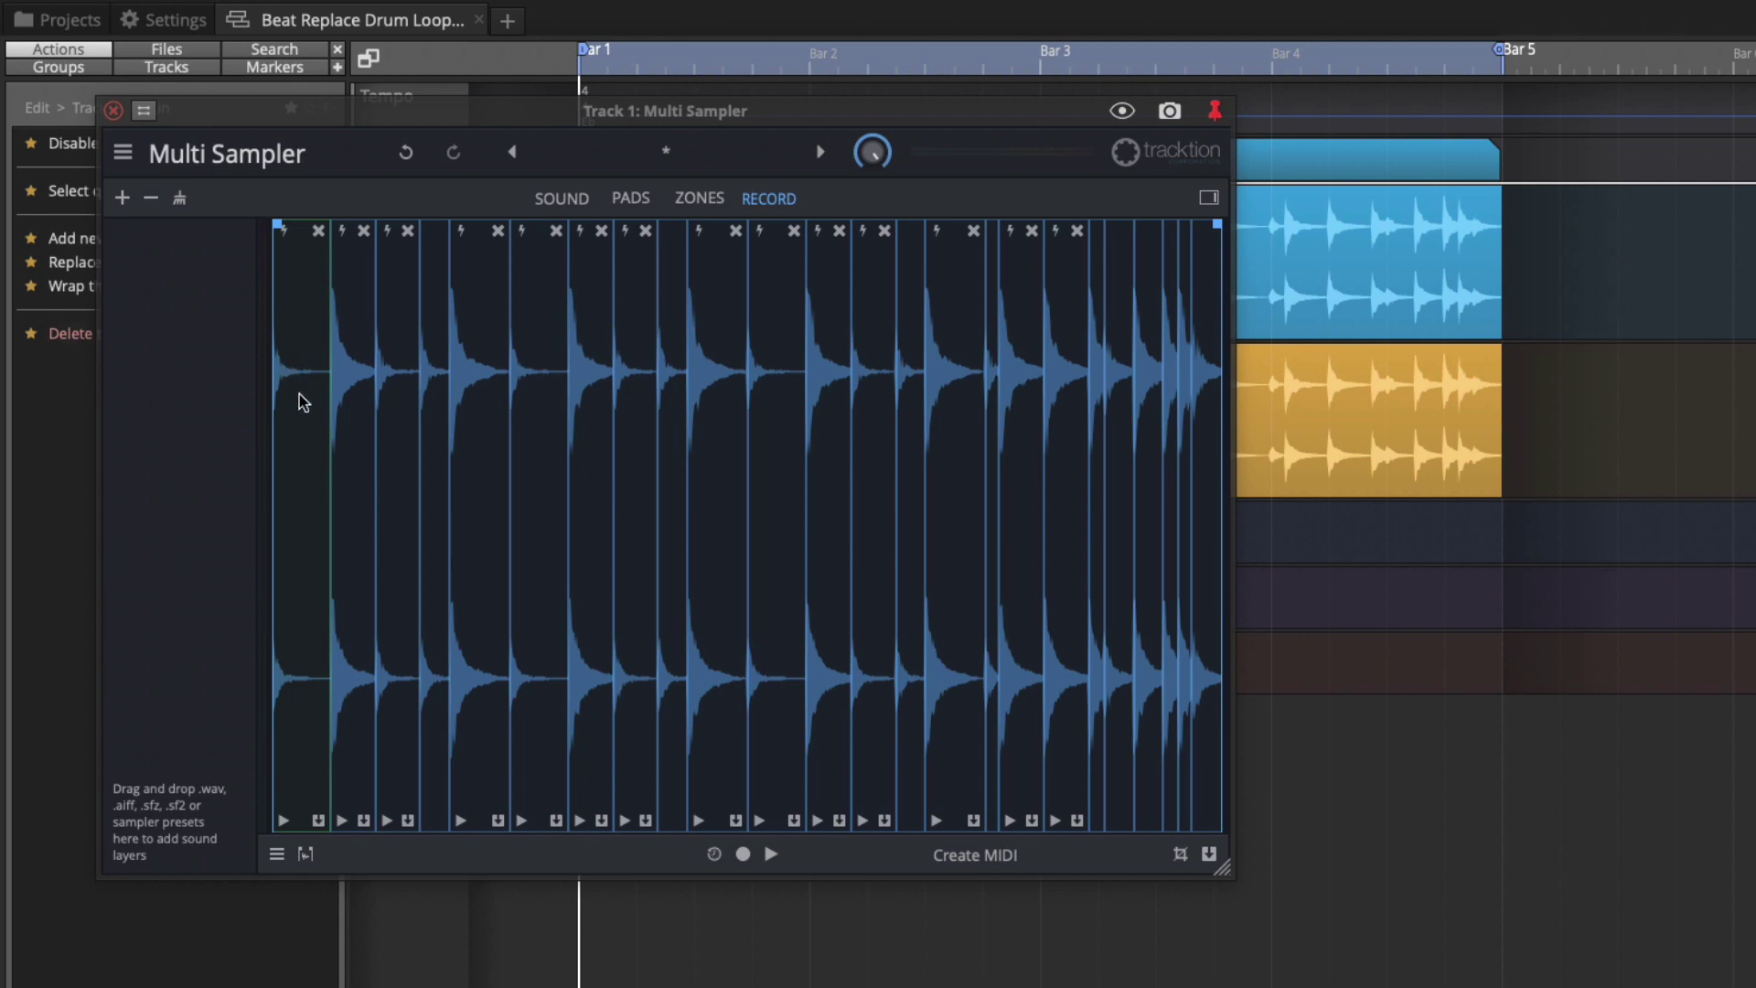
pyautogui.click(284, 823)
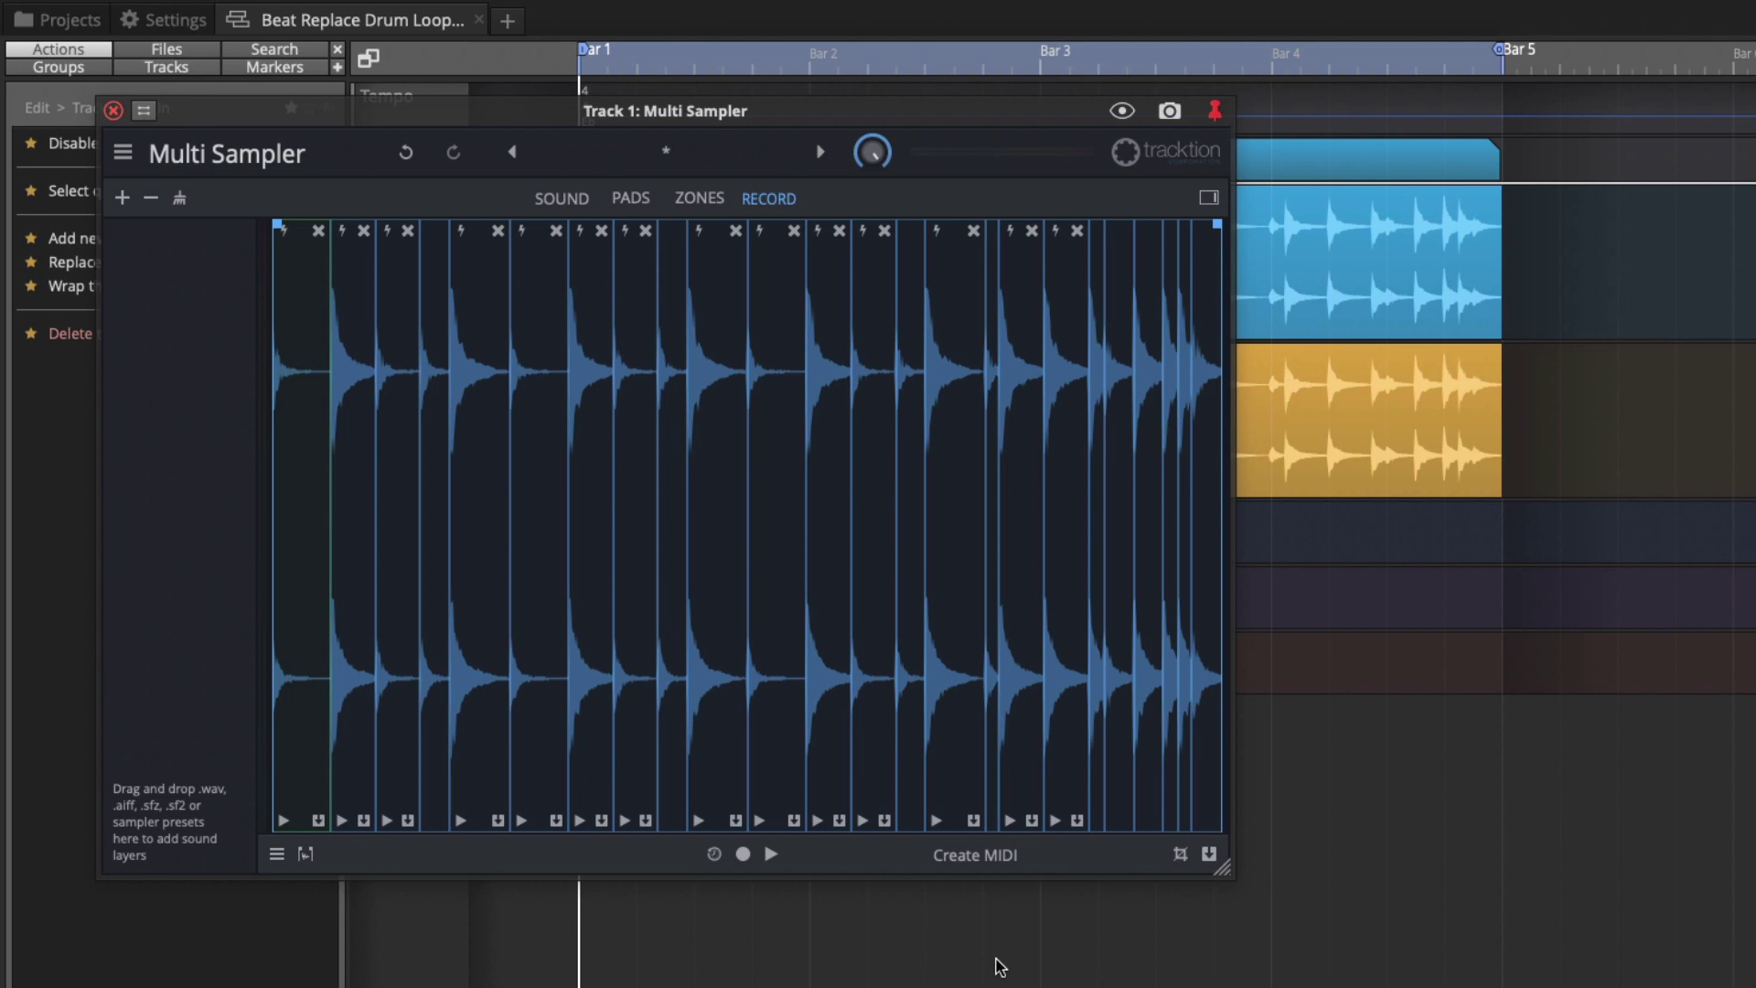
pyautogui.click(974, 855)
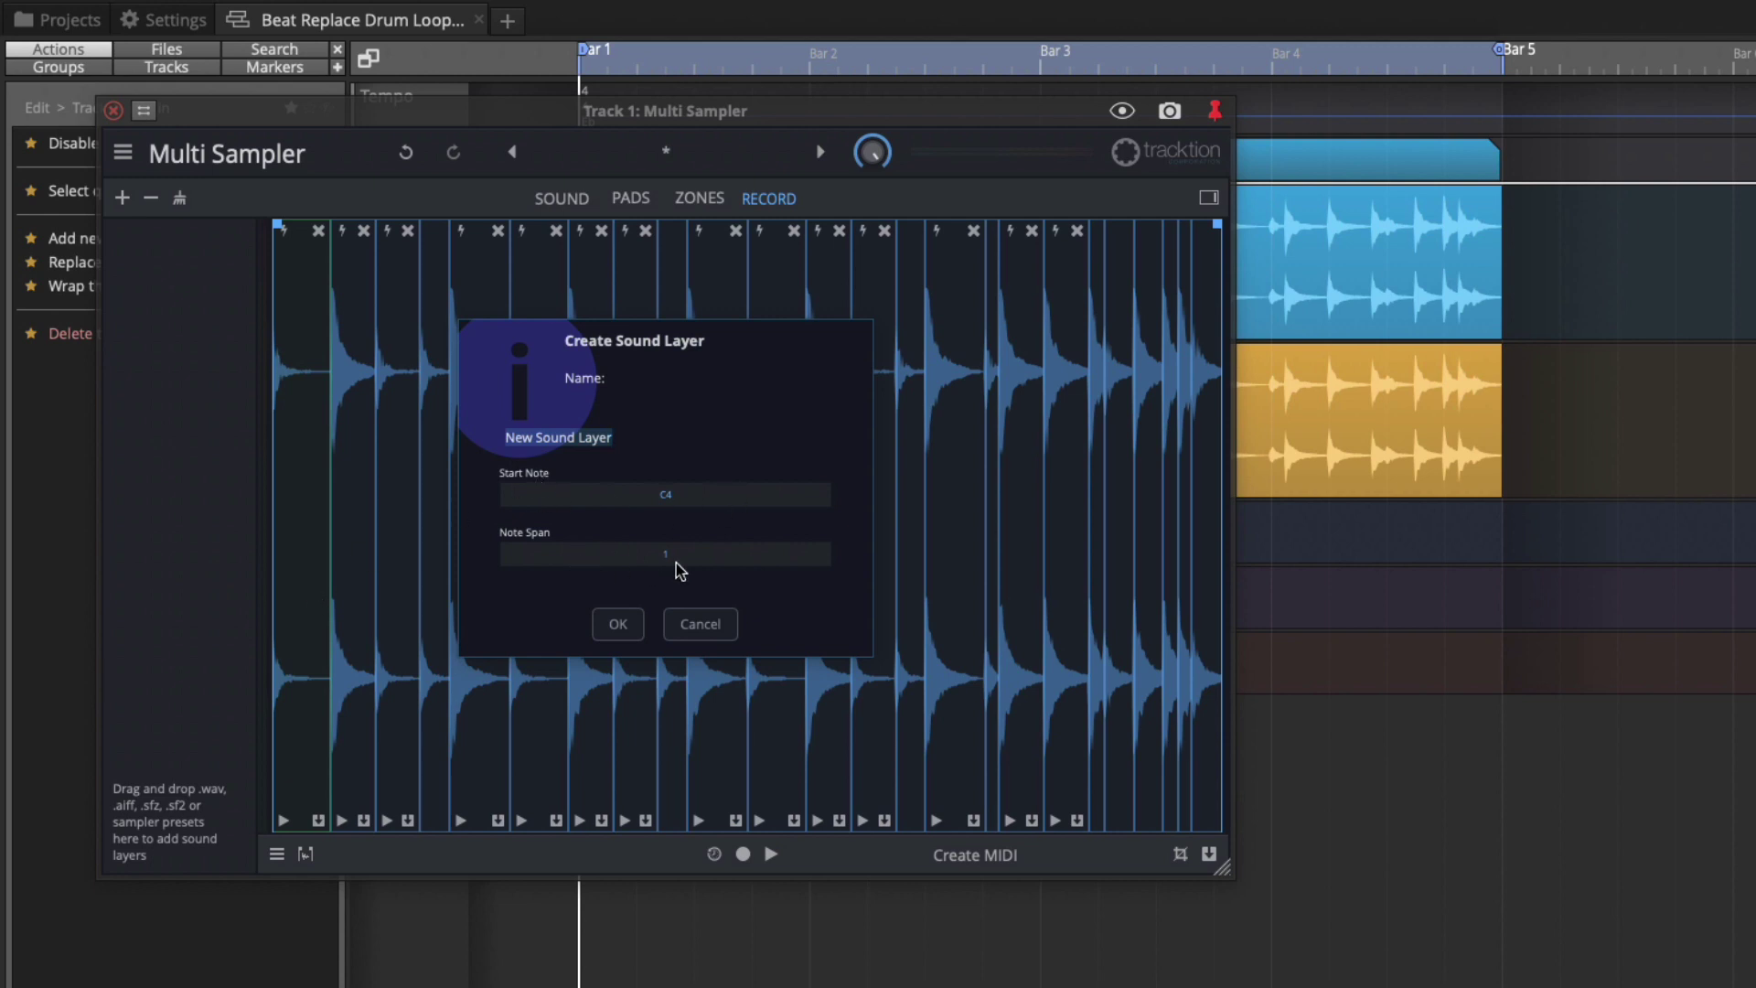
pyautogui.click(624, 628)
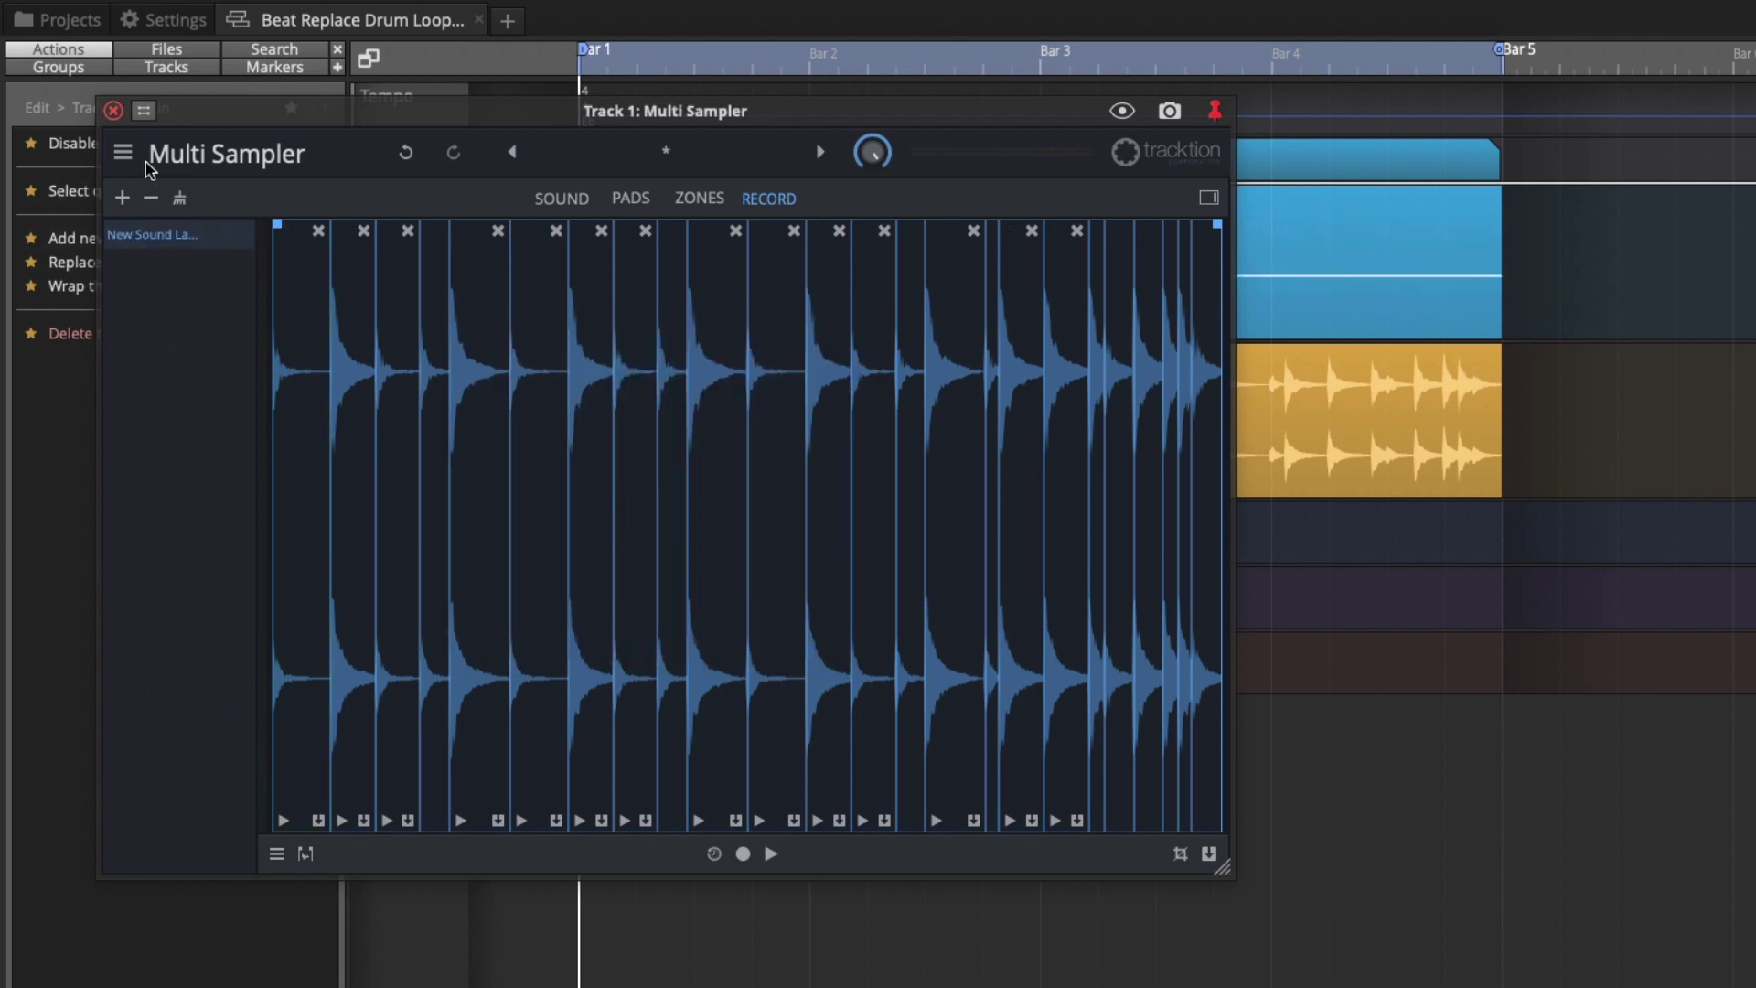
# Close the Multi Sampler and enlarge Track 1 to show its notes
pyautogui.click(113, 111)
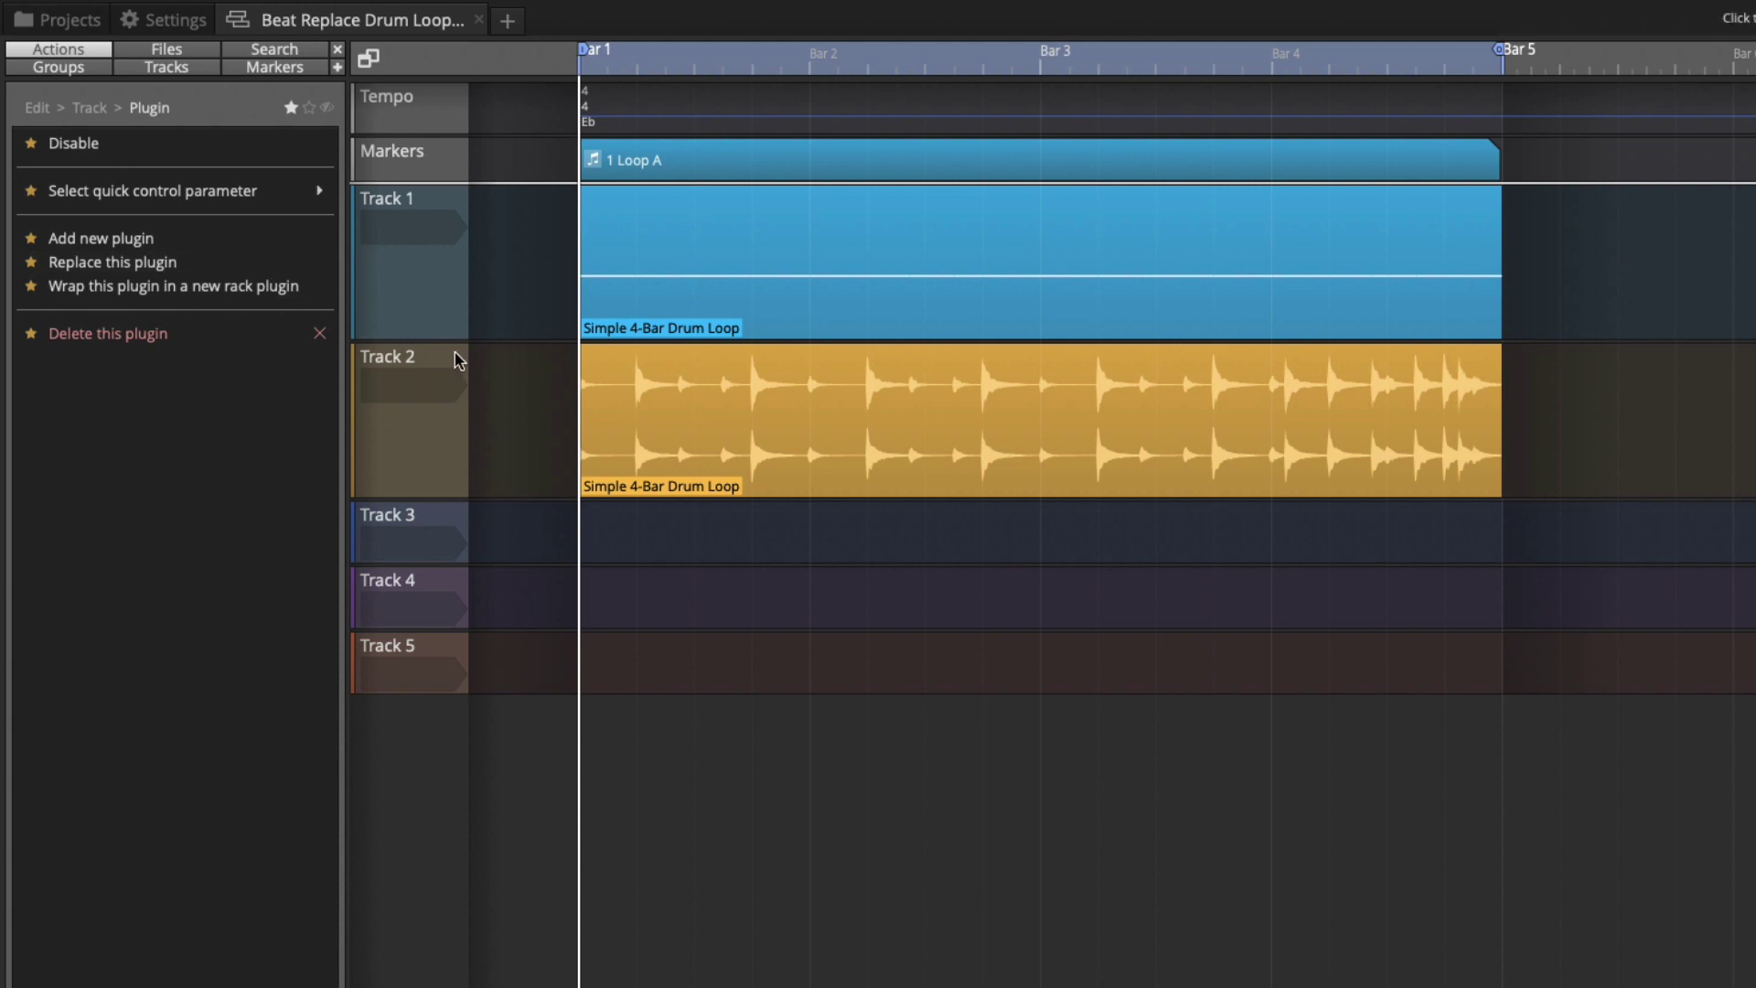
pyautogui.moveTo(463, 354); pyautogui.dragTo(480, 592)
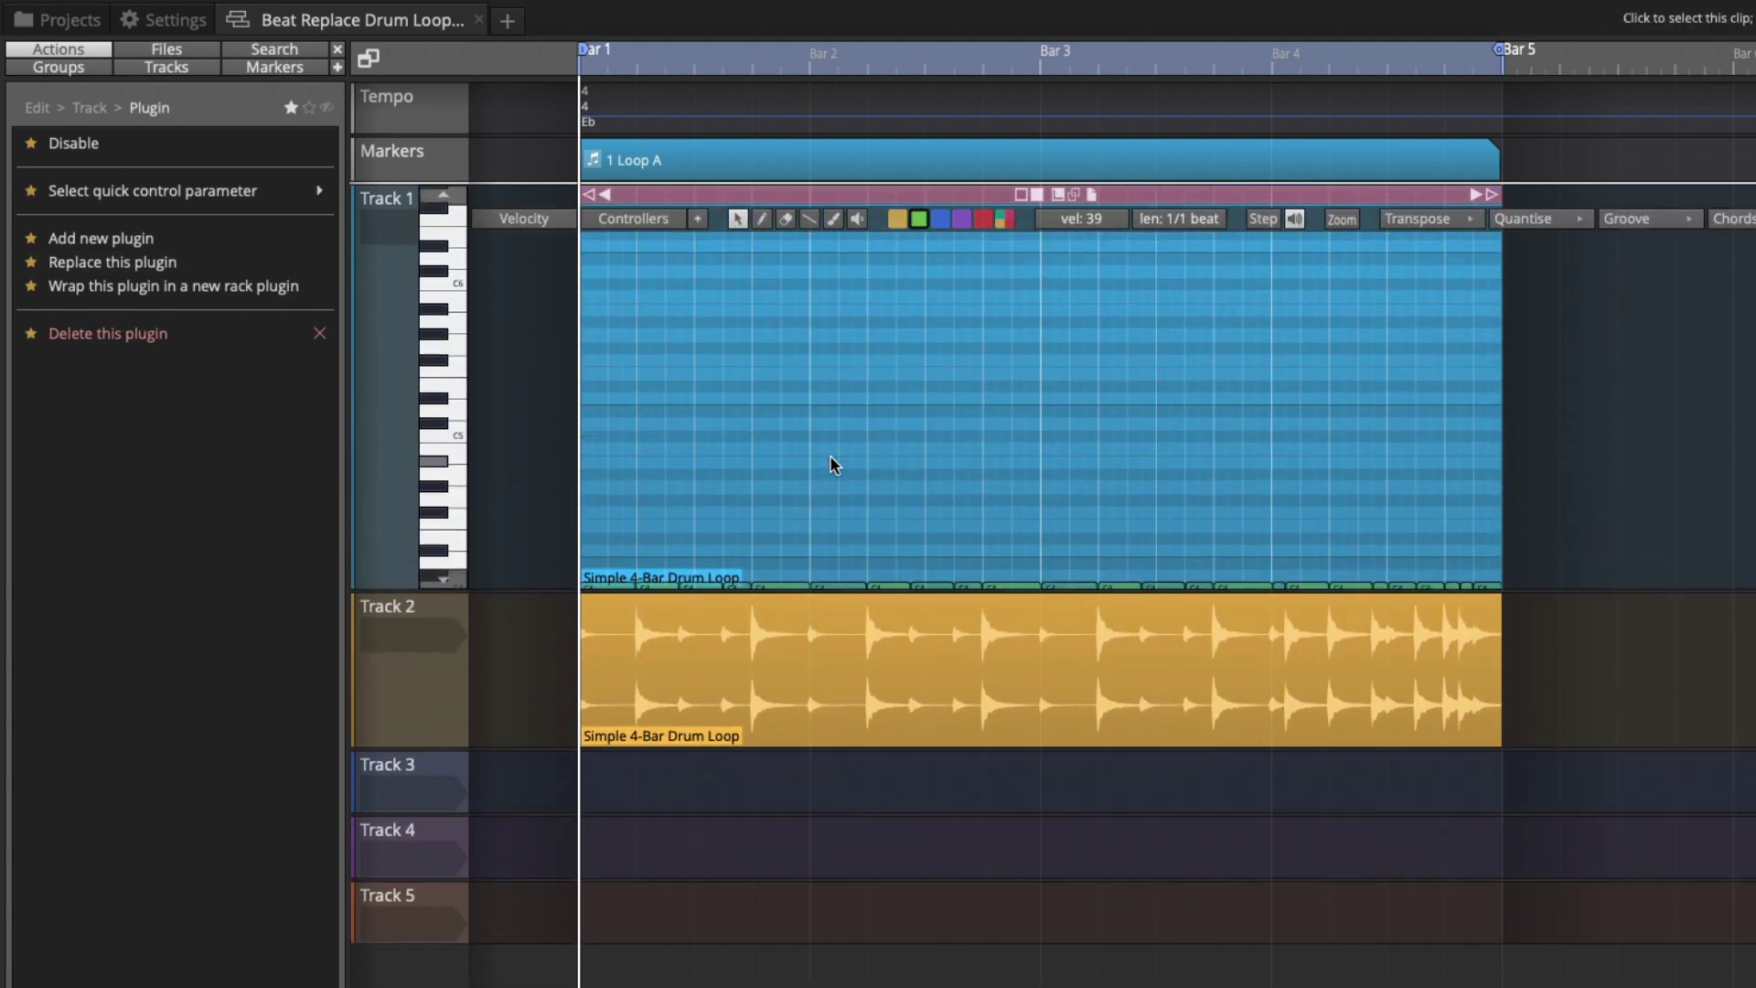
pyautogui.scroll(-5, 831, 463)
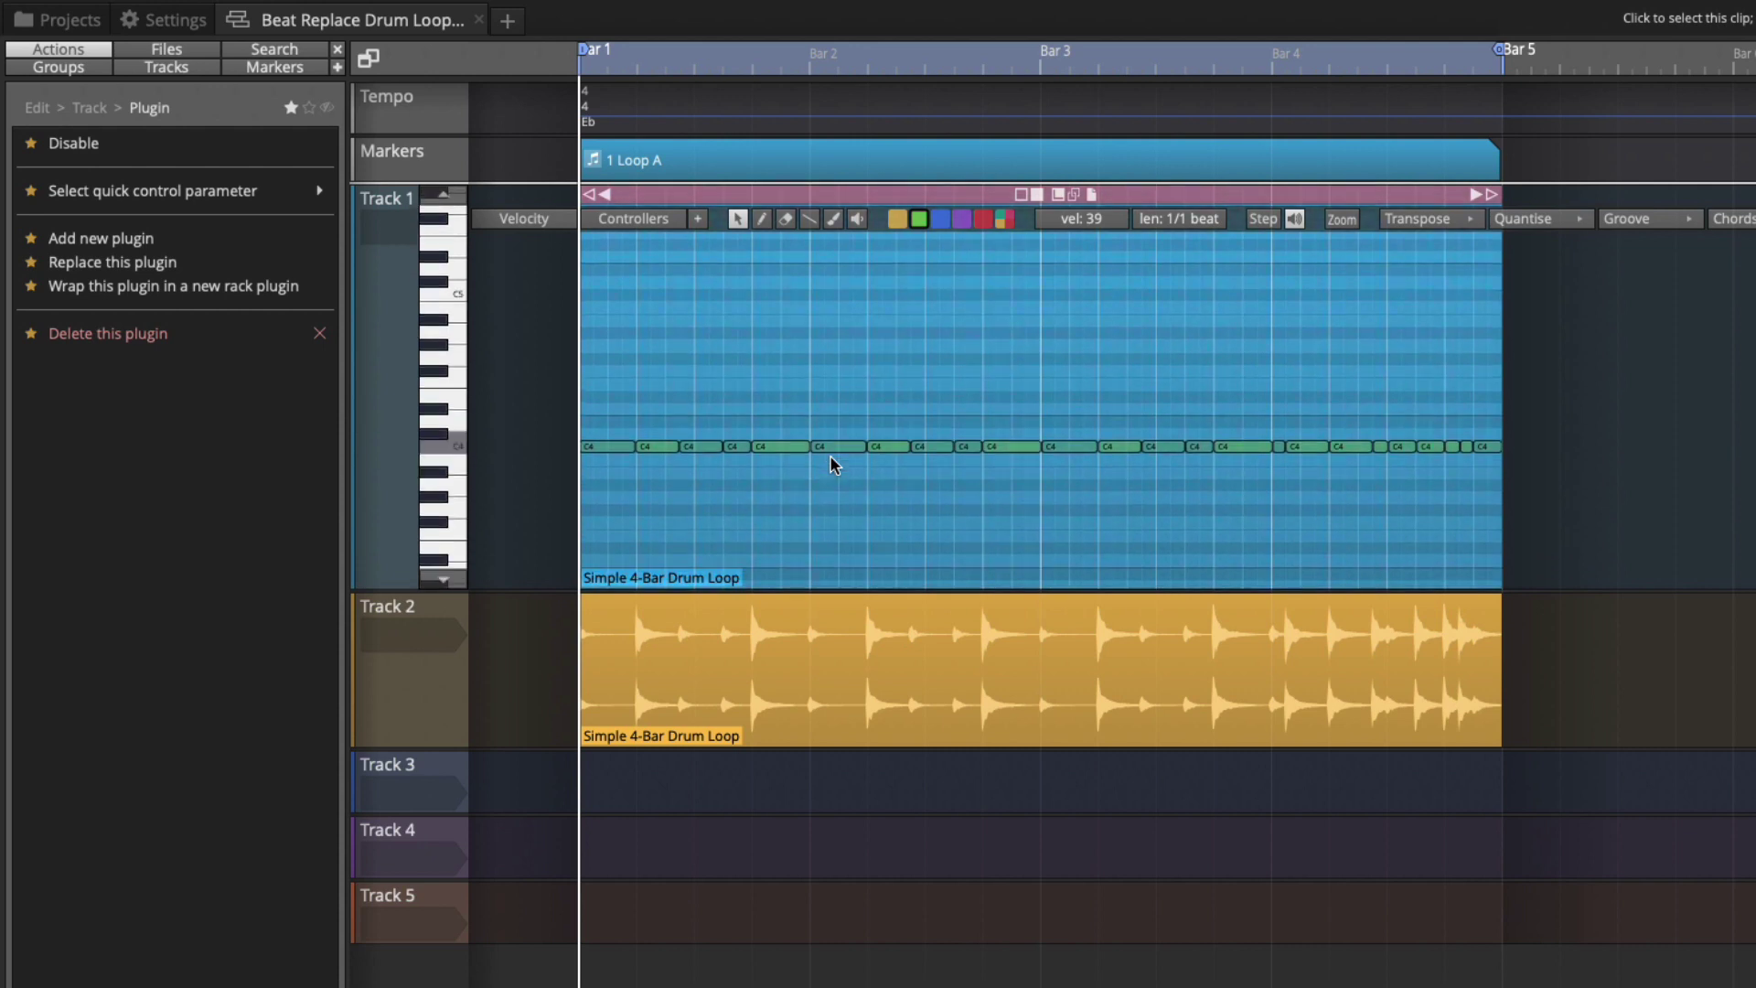
pyautogui.scroll(-3, 829, 464)
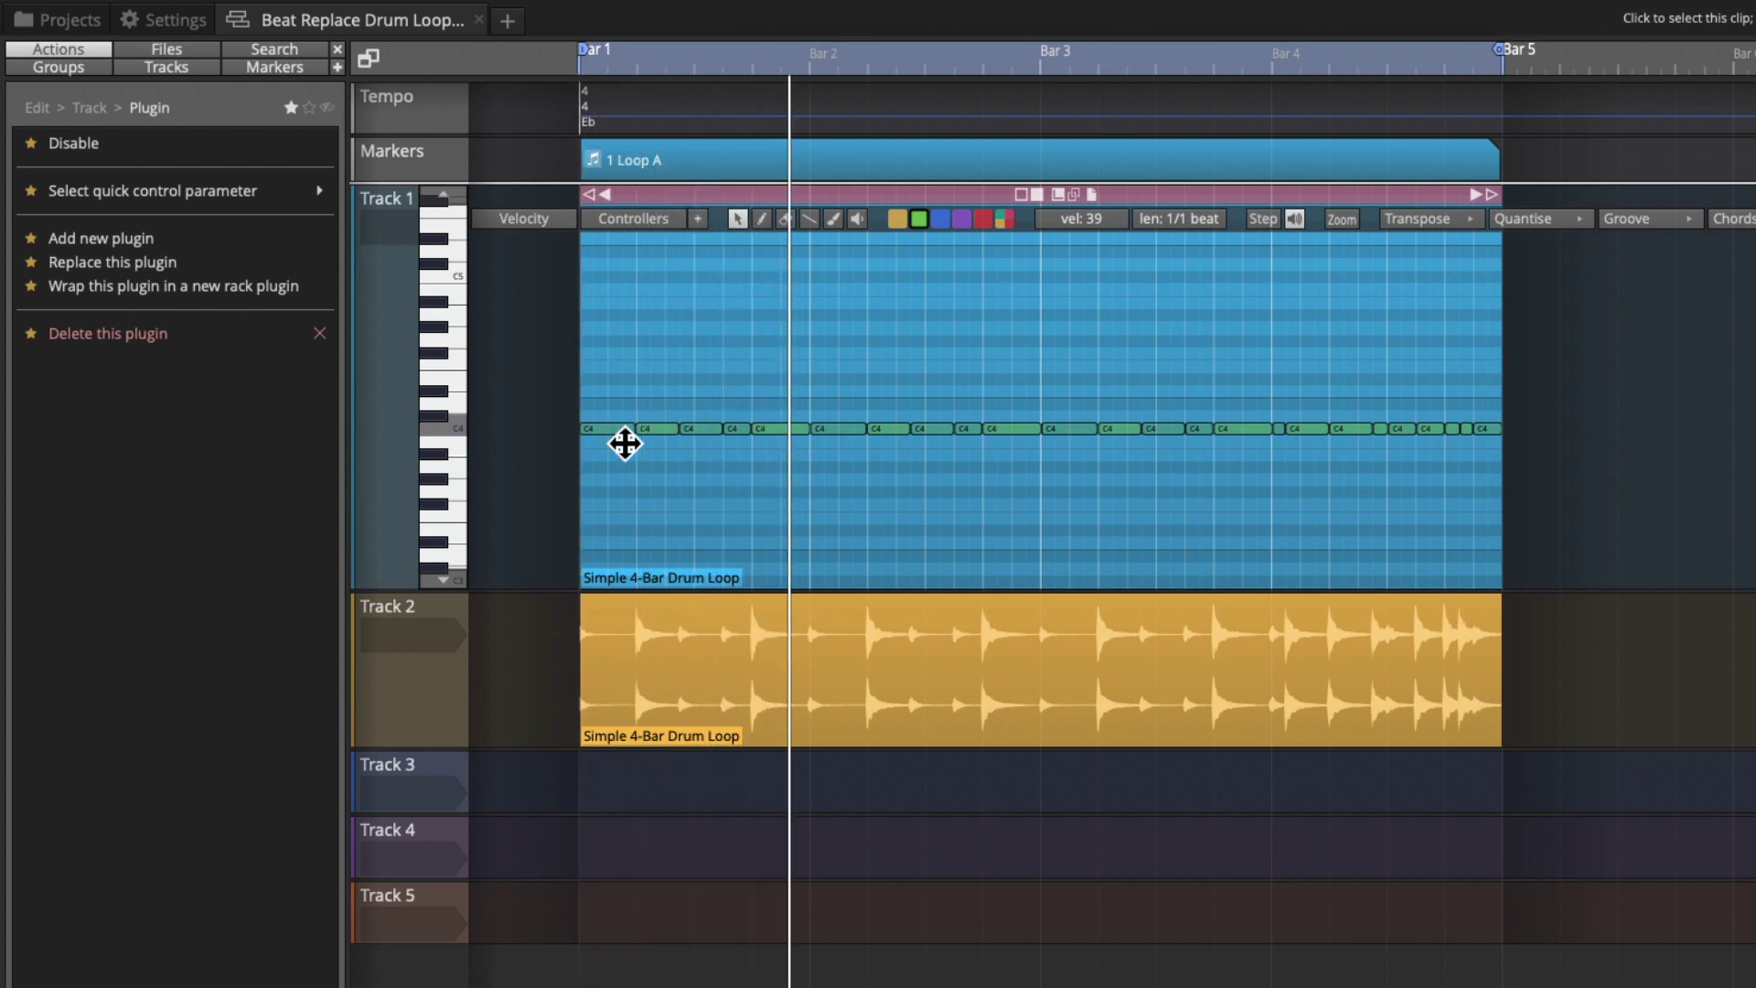
pyautogui.press('space')
pyautogui.press('Escape')
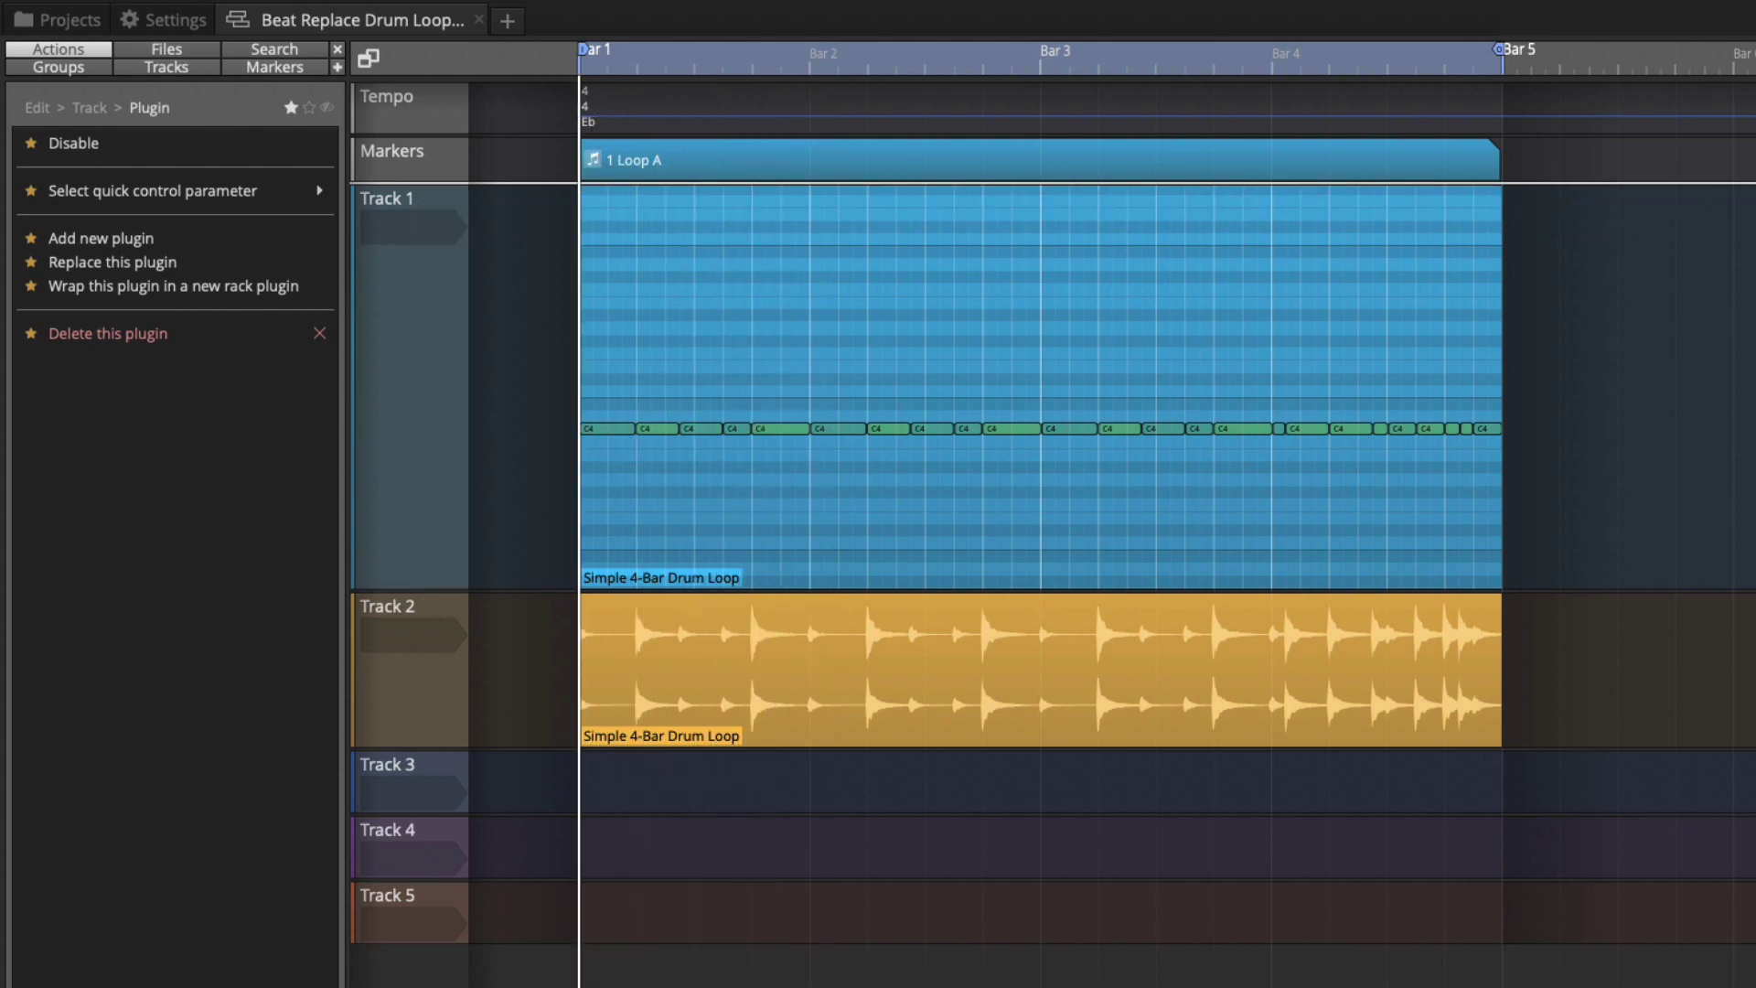
# View Track 1's clip in the note editor and play back its row of C4 notes
pyautogui.doubleClick(731, 534)
pyautogui.press('space')
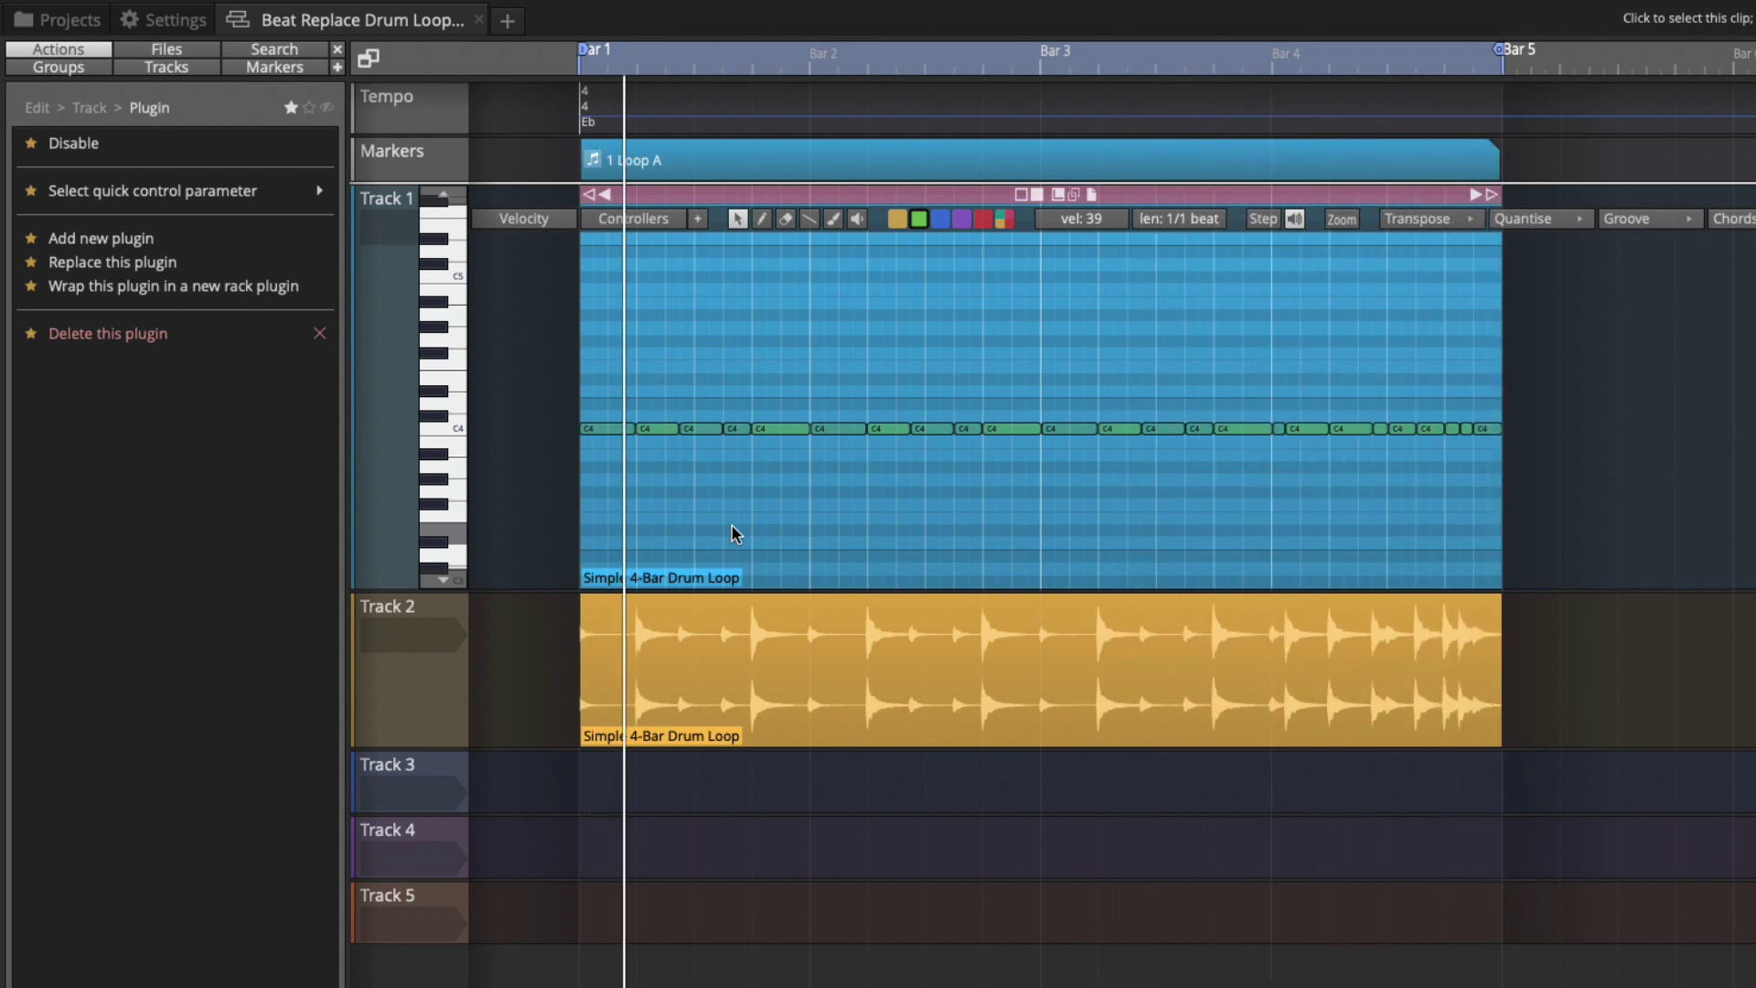
pyautogui.press('space')
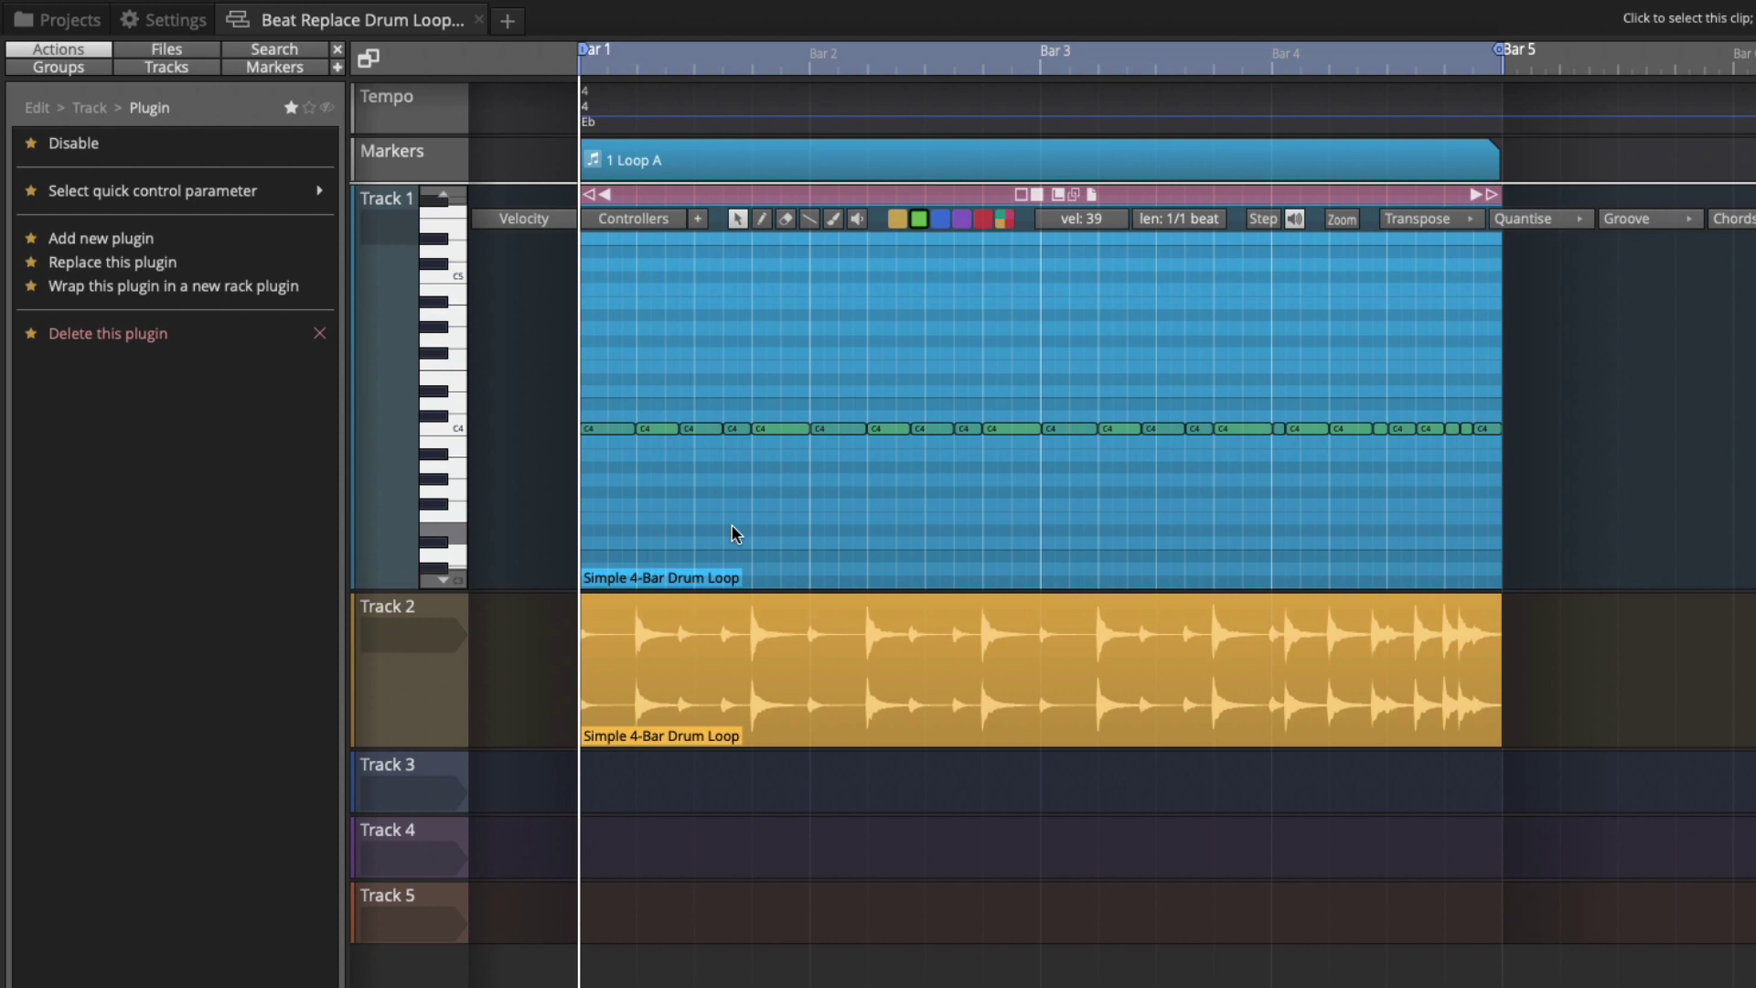
# Undo the MIDI conversion so Track 1 holds the original audio drum loop again
pyautogui.click(955, 197)
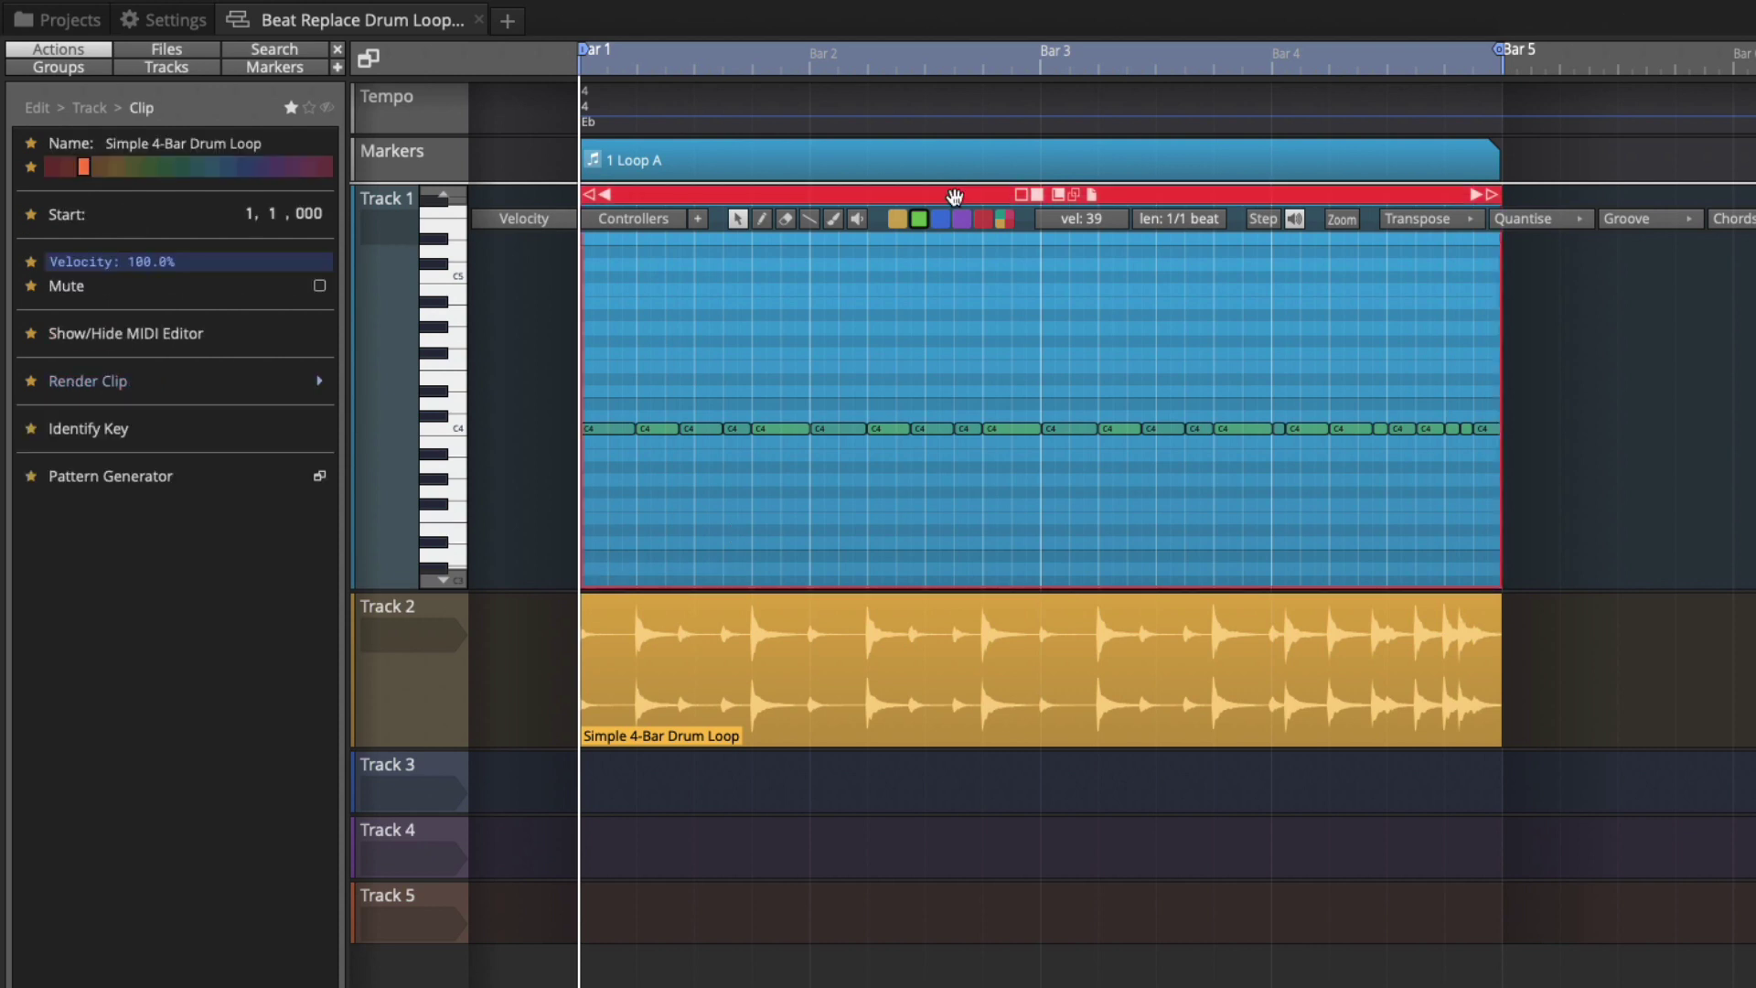
pyautogui.hotkey('ctrl', 'z')
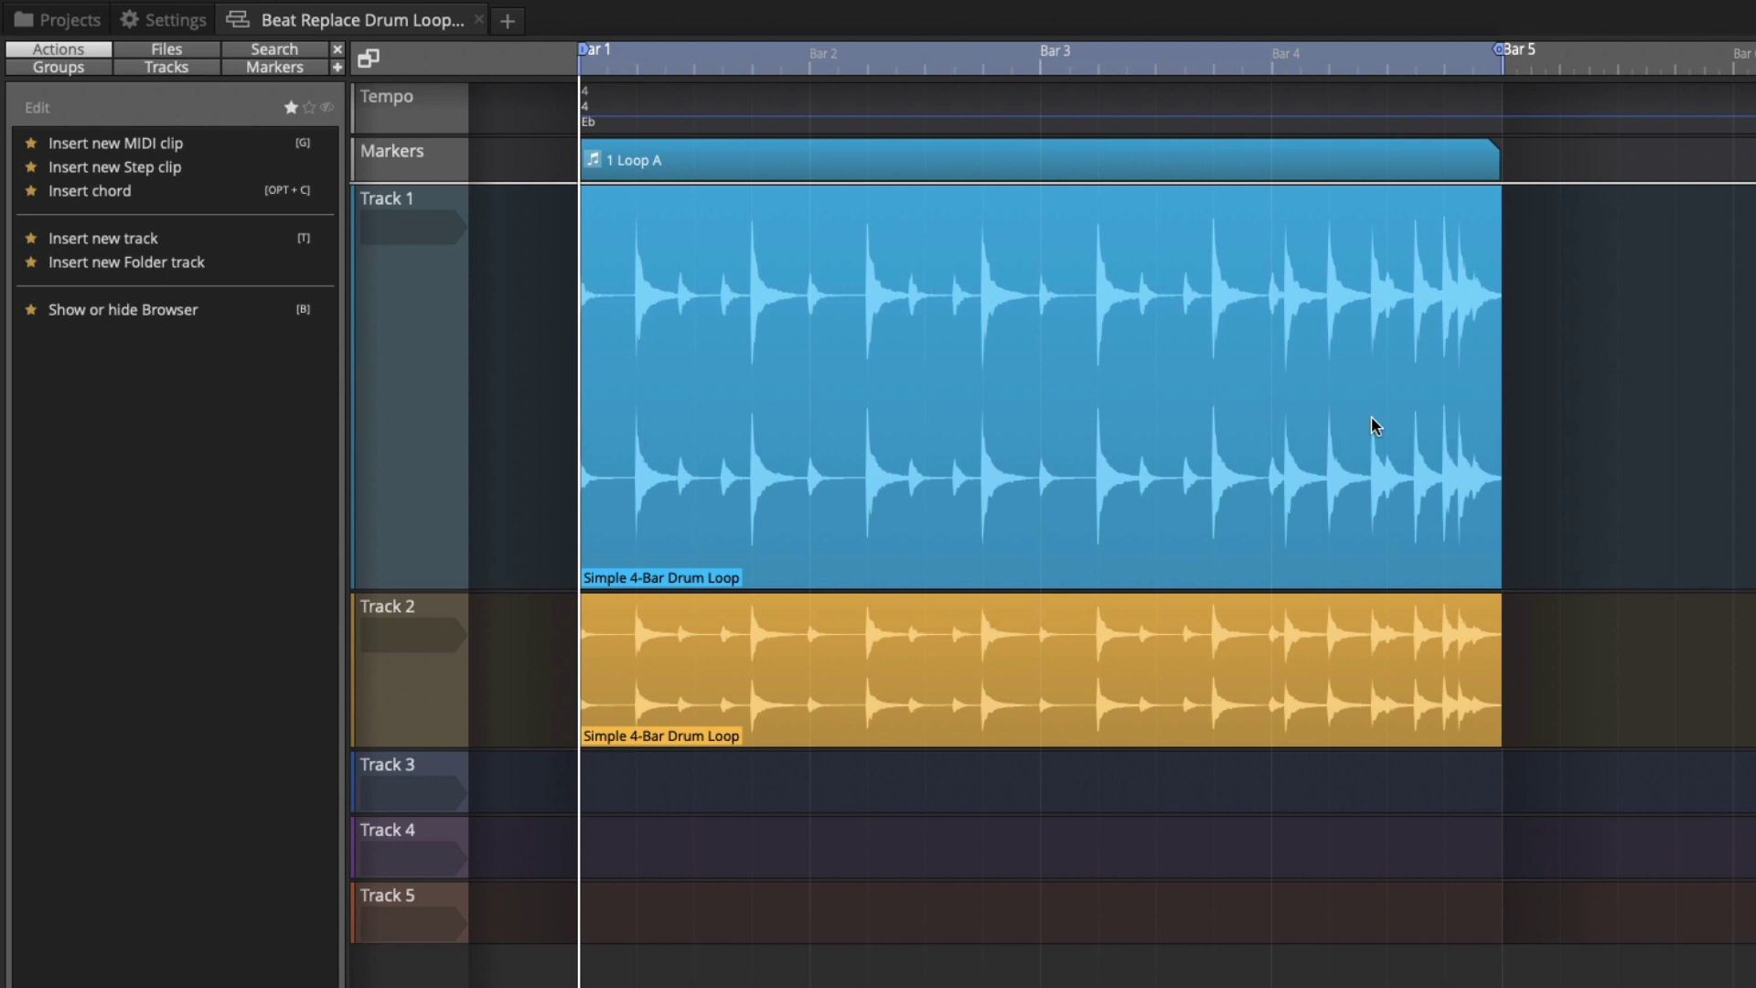
pyautogui.click(1374, 425)
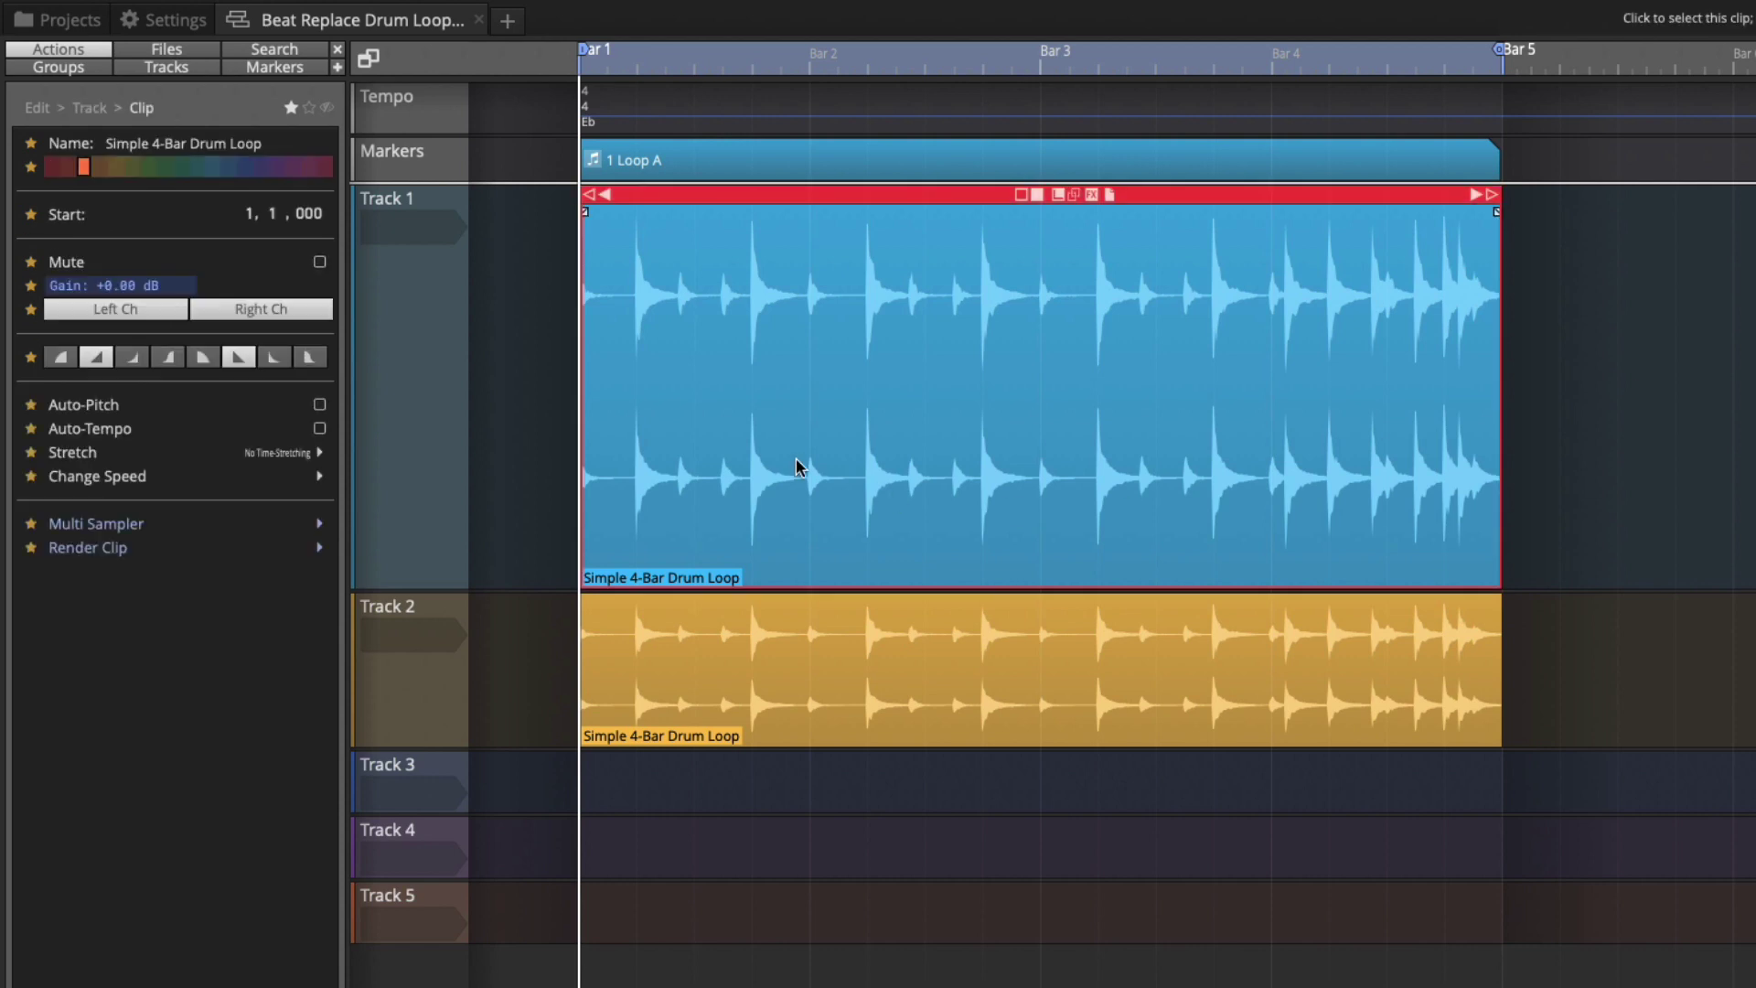
# Beat-replace the Track 1 loop into a sliced Multi Sampler and enlarge its view
pyautogui.click(78, 524)
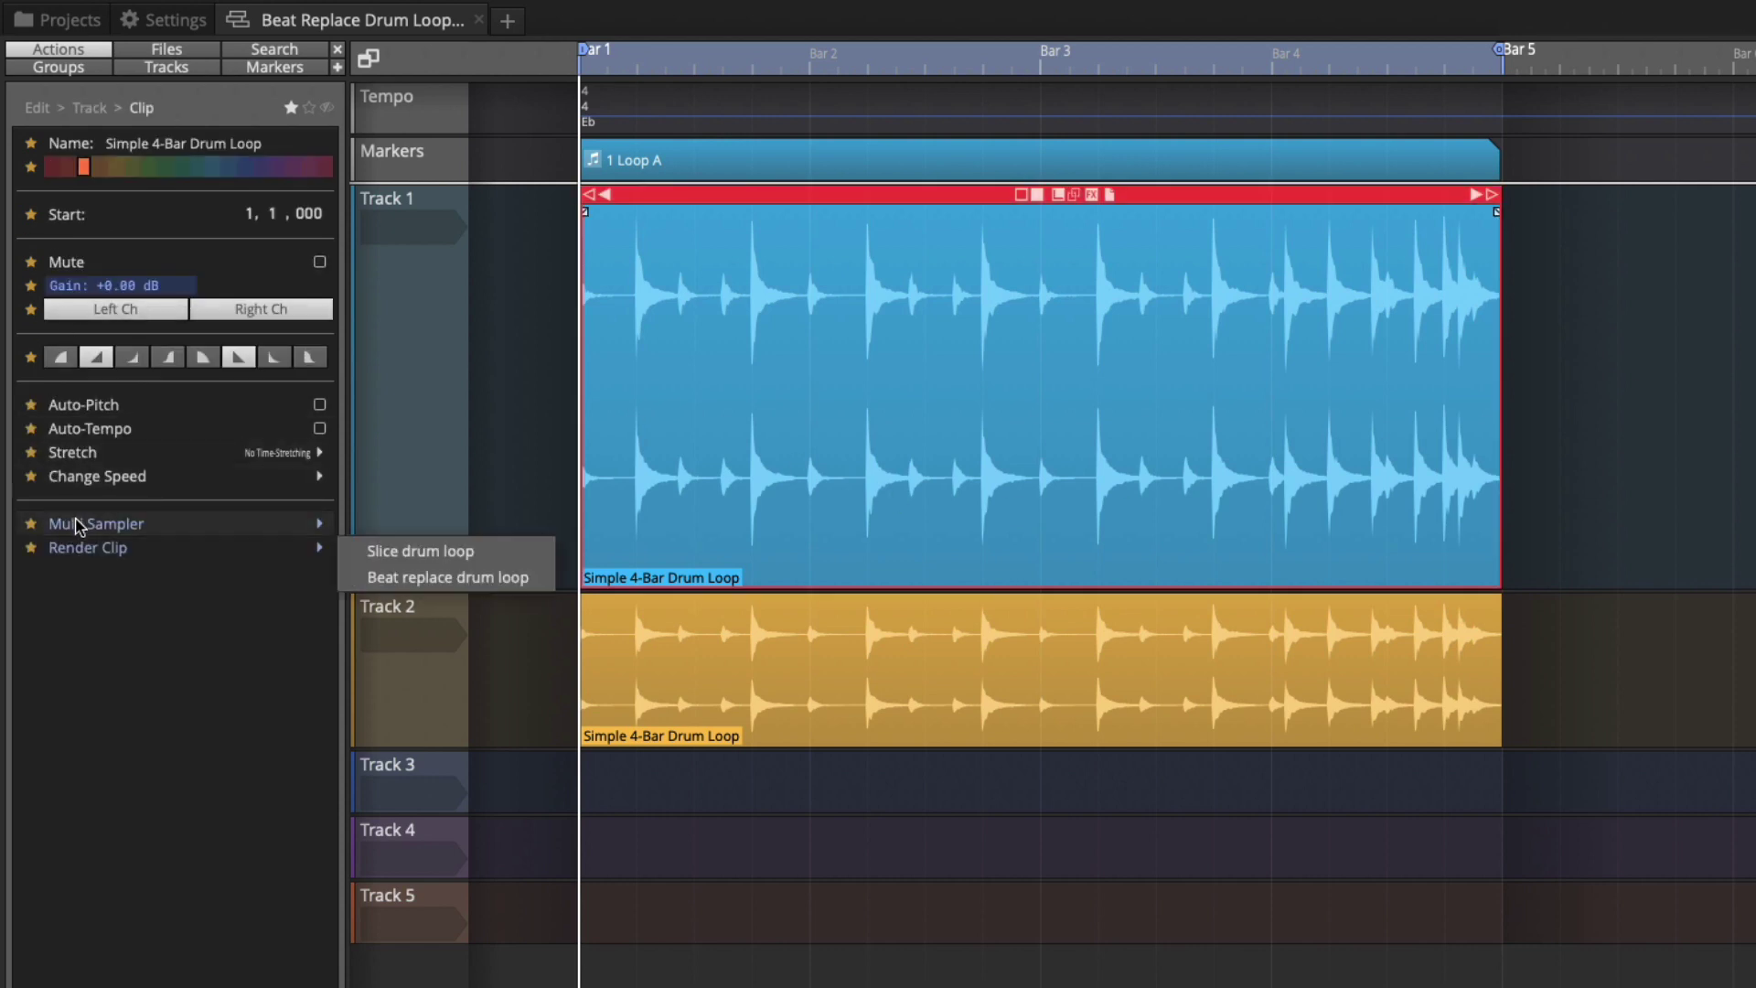
pyautogui.click(424, 582)
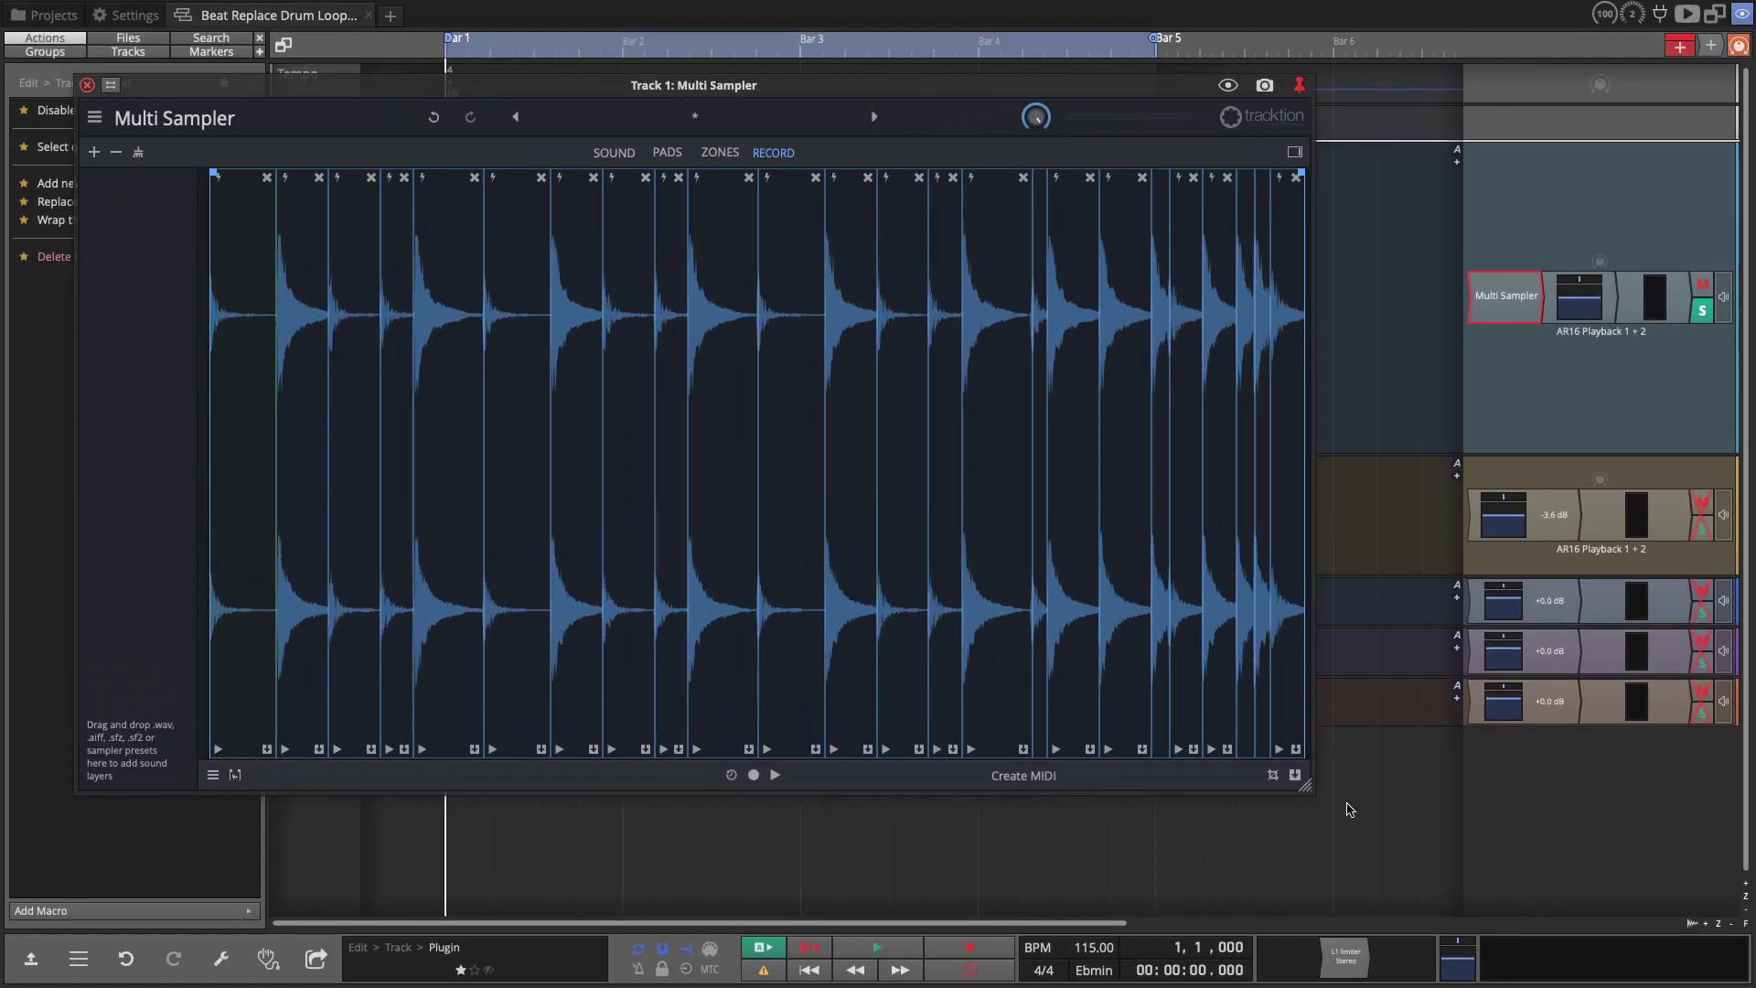
pyautogui.moveTo(1345, 809); pyautogui.dragTo(1402, 824)
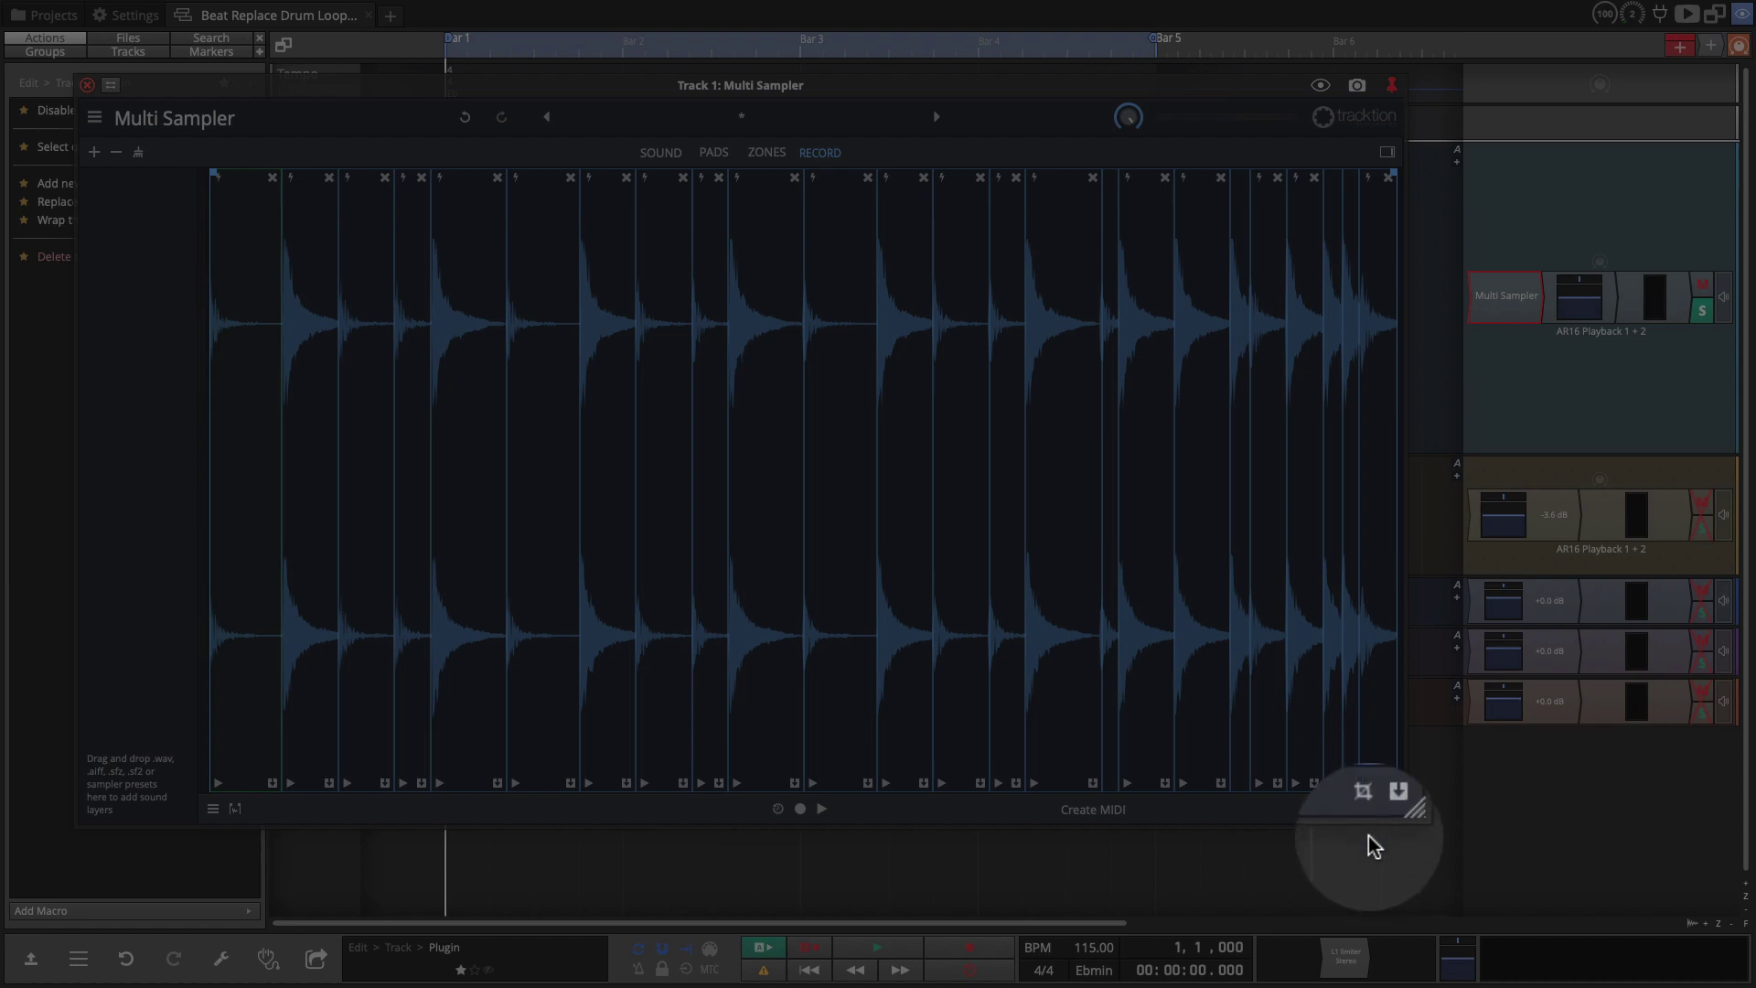
# Lower the slicing beat sensitivity slightly and play back the sliced loop
pyautogui.click(1365, 791)
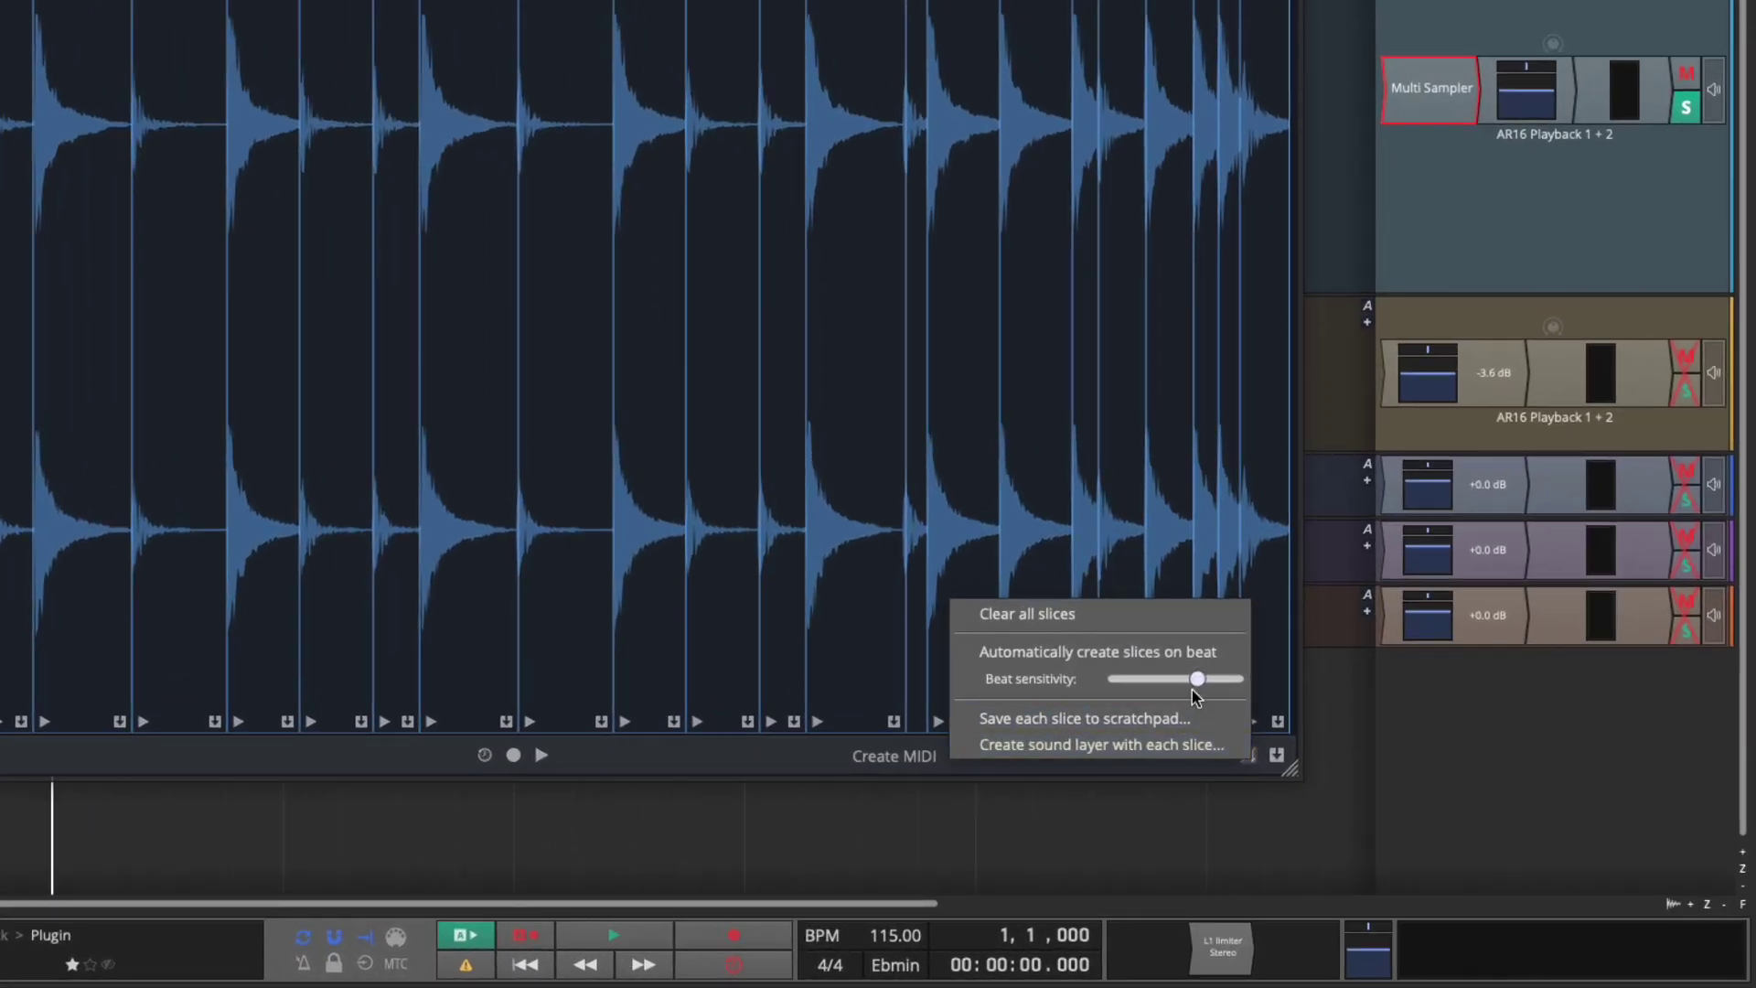
pyautogui.moveTo(1196, 678)
pyautogui.mouseDown()
pyautogui.moveTo(1137, 683)
pyautogui.moveTo(1202, 681)
pyautogui.mouseUp()
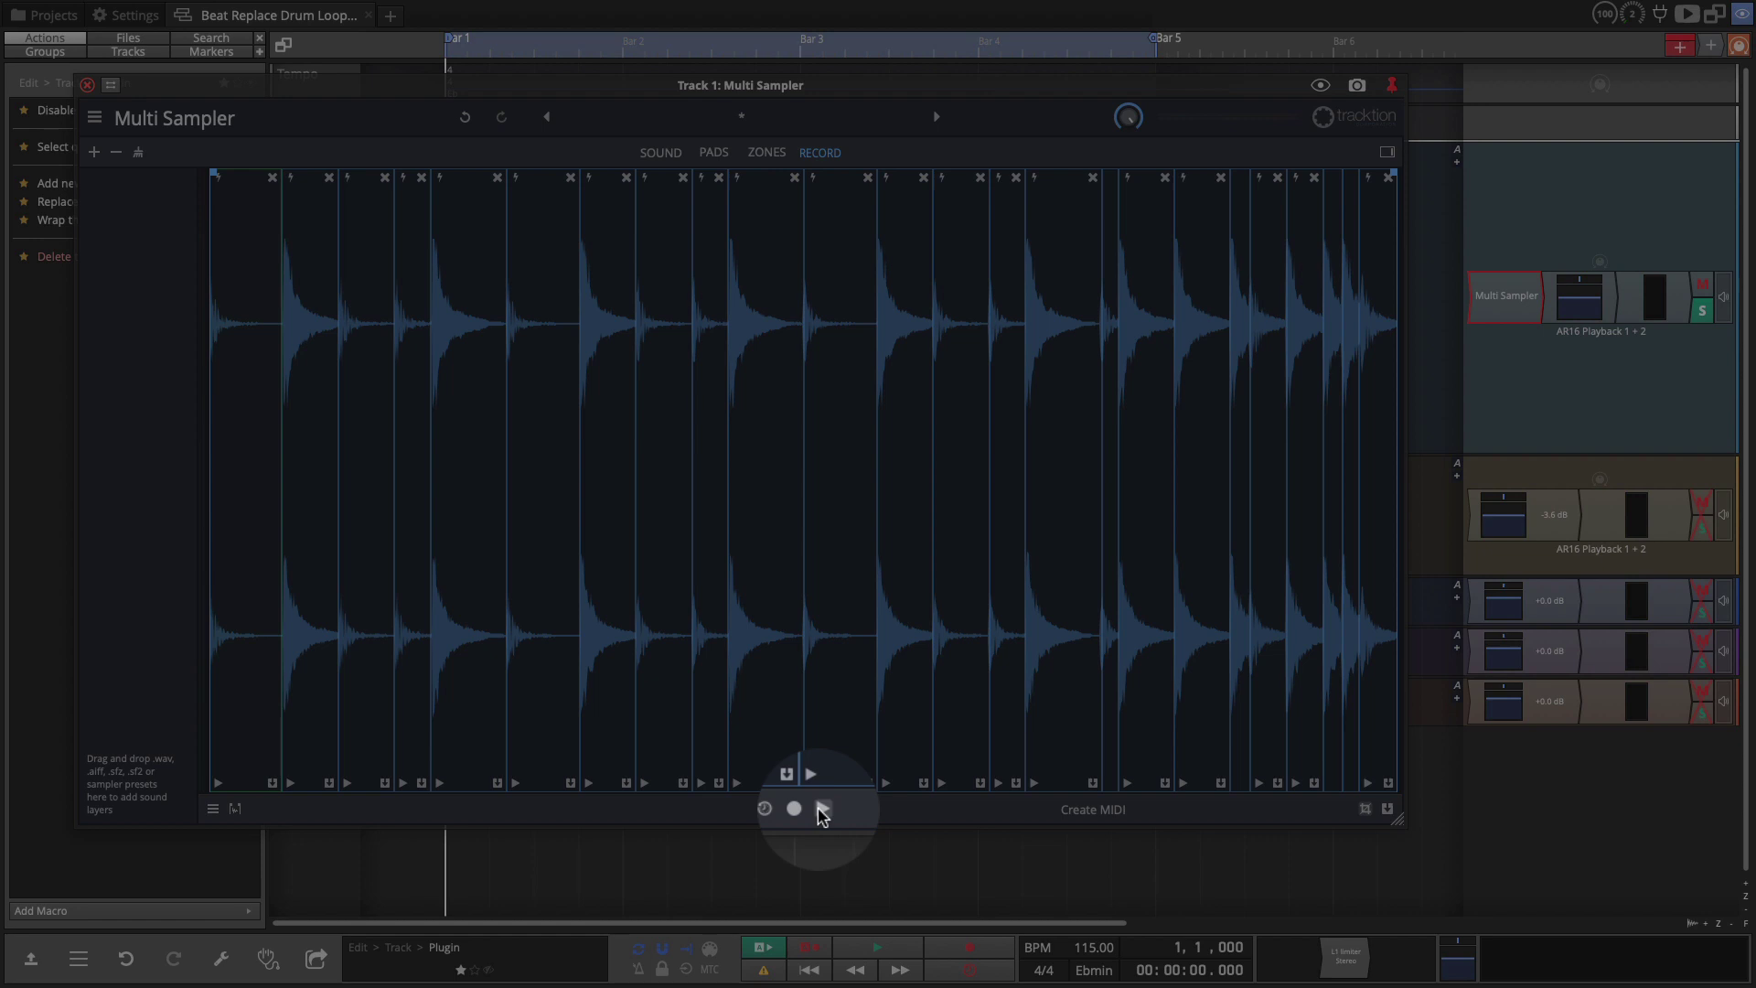
pyautogui.click(820, 811)
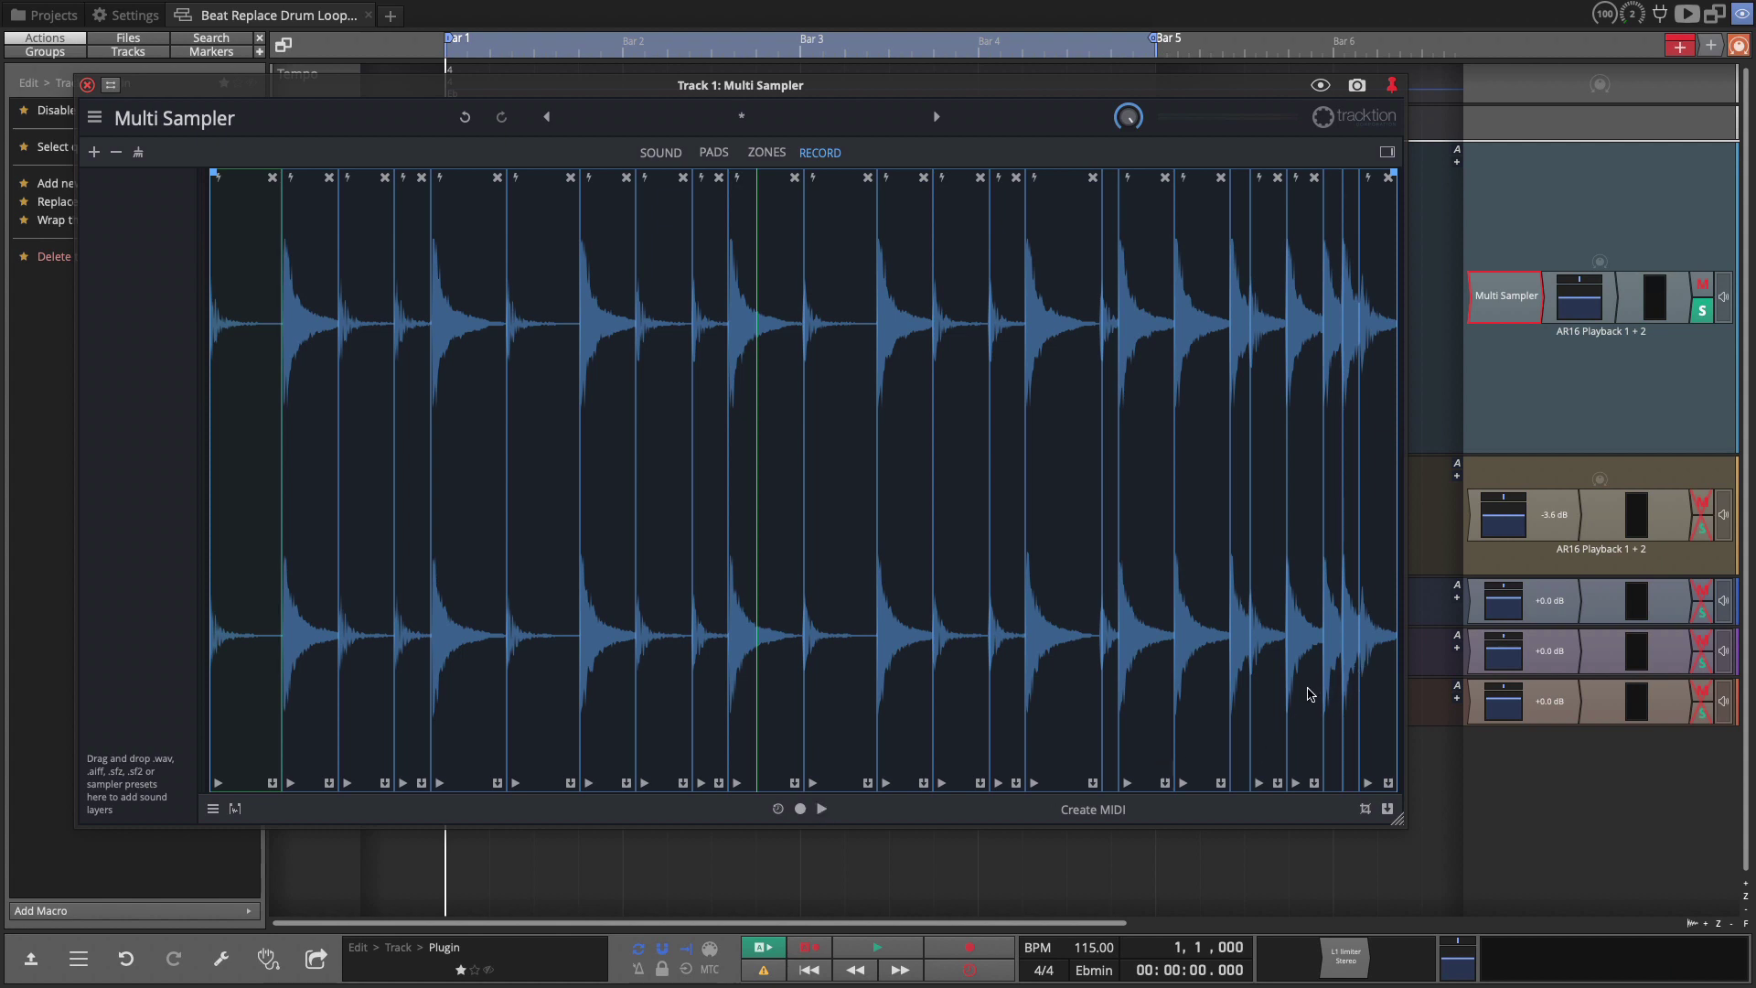
pyautogui.click(1277, 732)
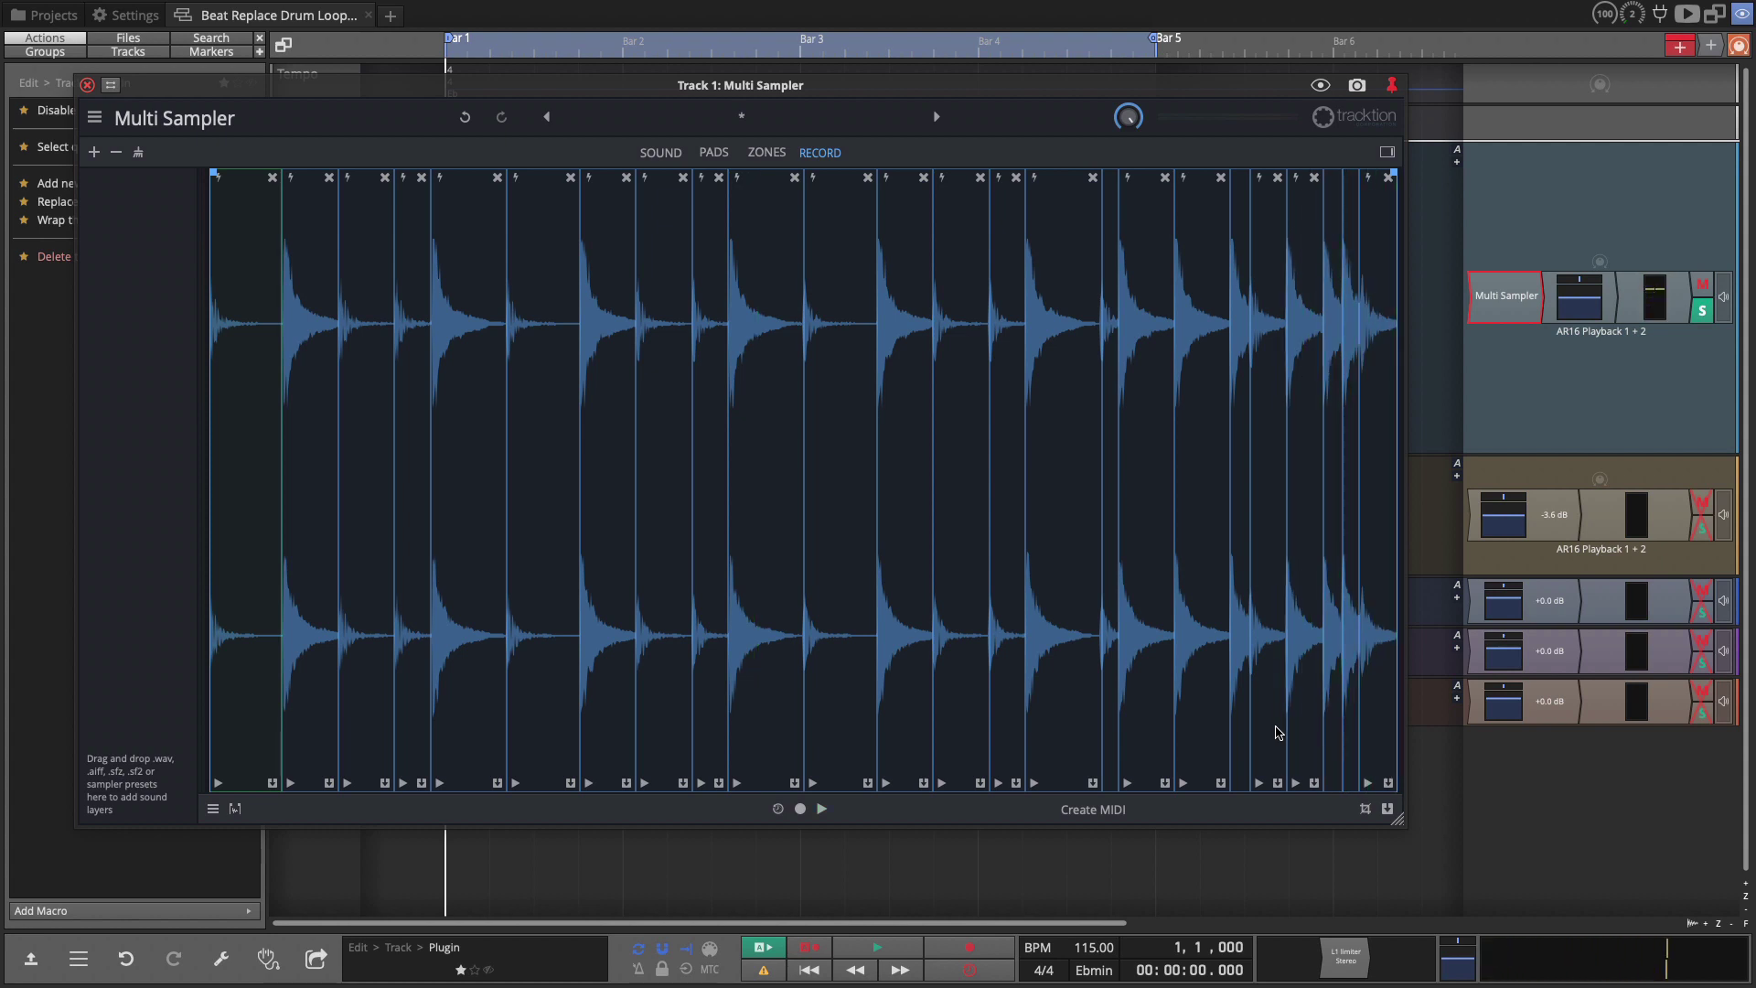
pyautogui.click(1297, 737)
pyautogui.click(1297, 736)
# Audition a drum slice, then remove the first two unwanted slice points
pyautogui.click(514, 783)
pyautogui.click(515, 784)
pyautogui.click(515, 783)
pyautogui.click(329, 179)
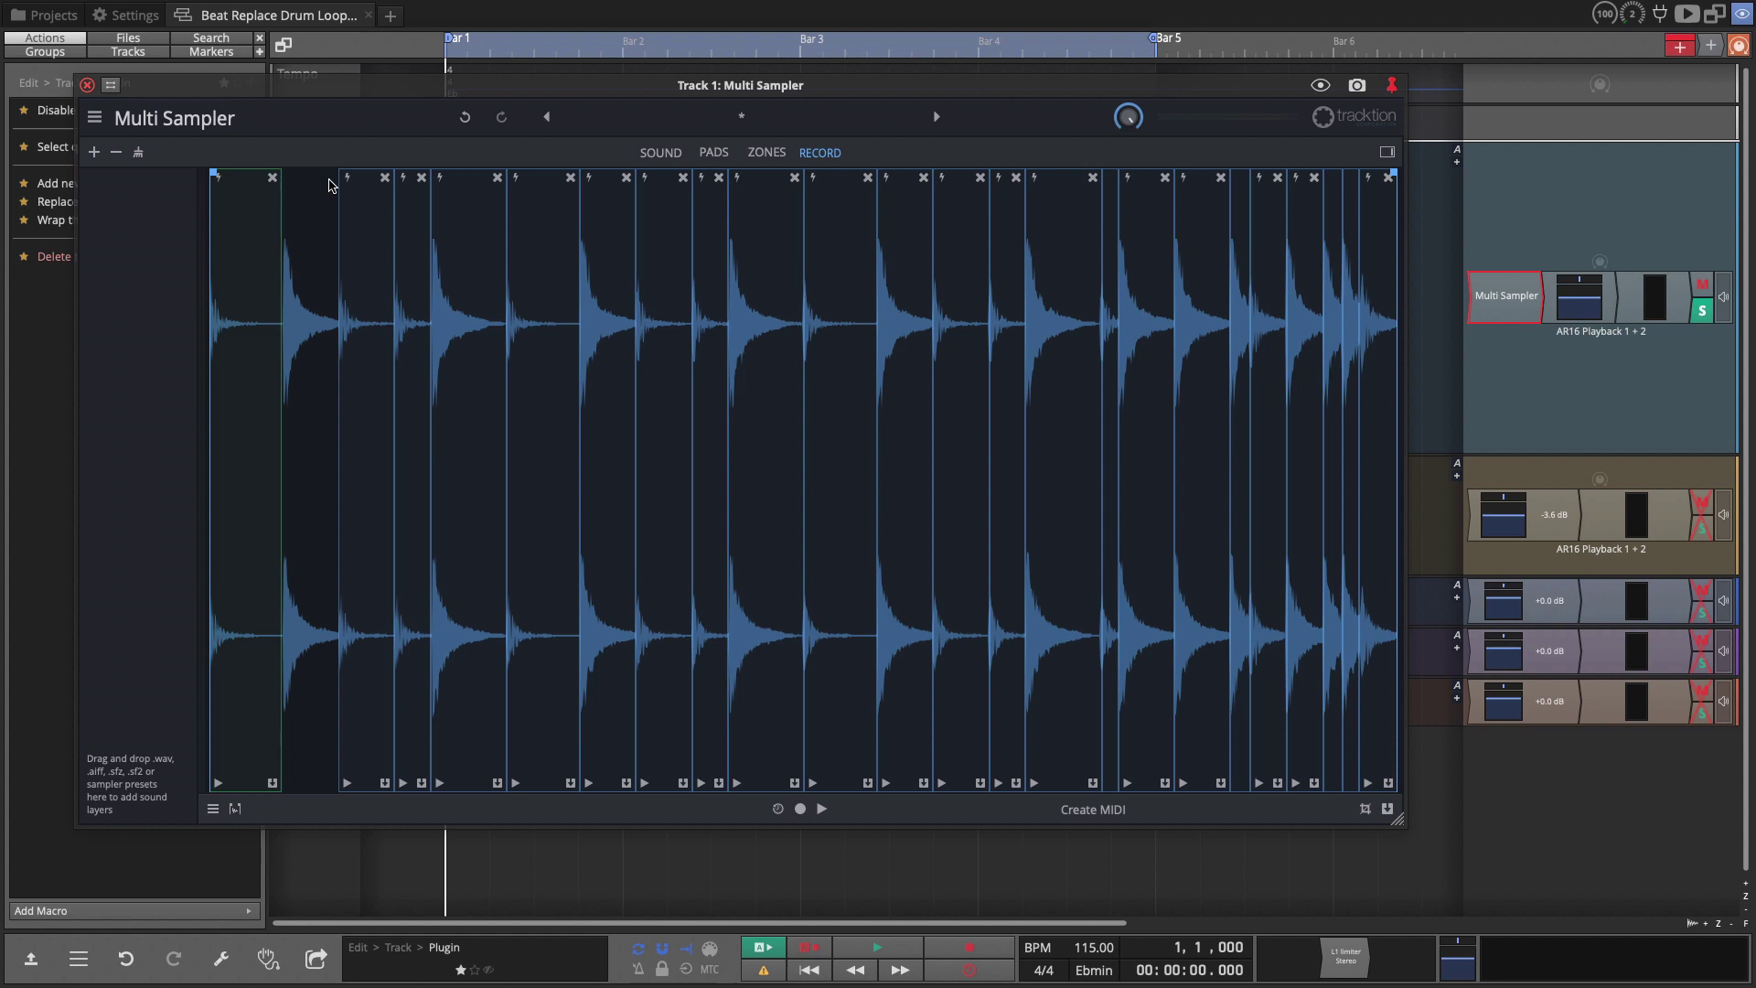
pyautogui.click(498, 179)
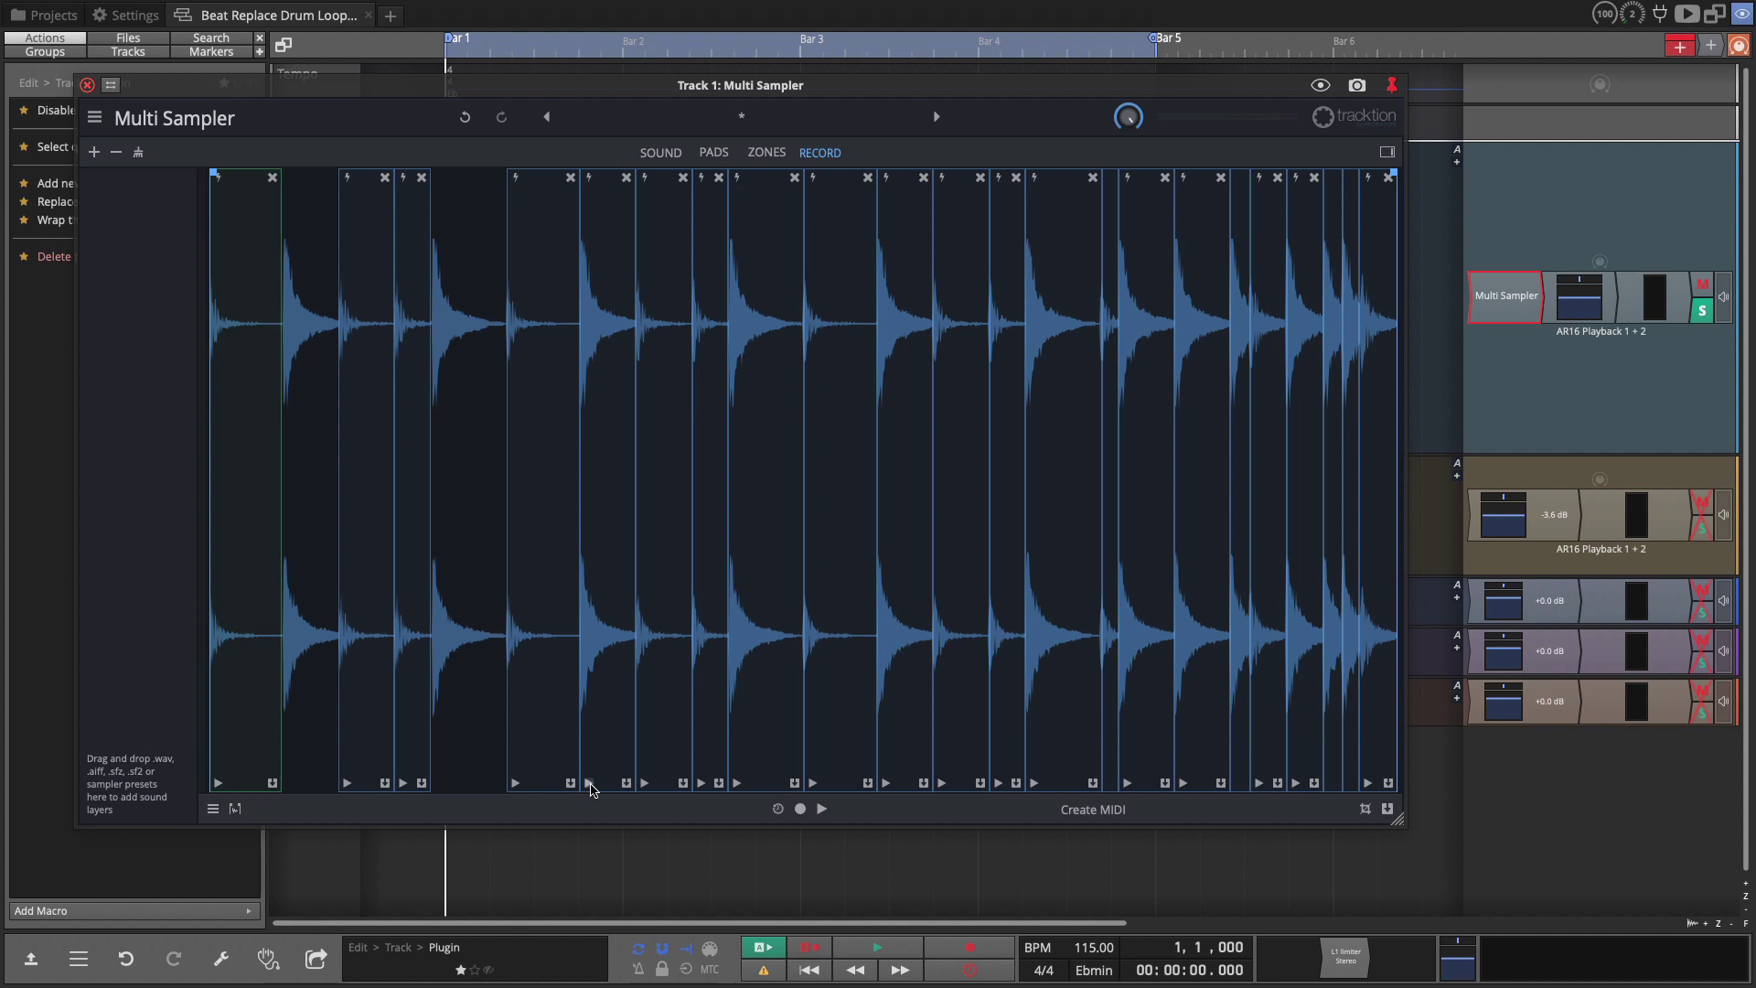
# Remove four more slice points through the middle and end of the loop, merging neighbouring slices
pyautogui.click(590, 785)
pyautogui.click(627, 179)
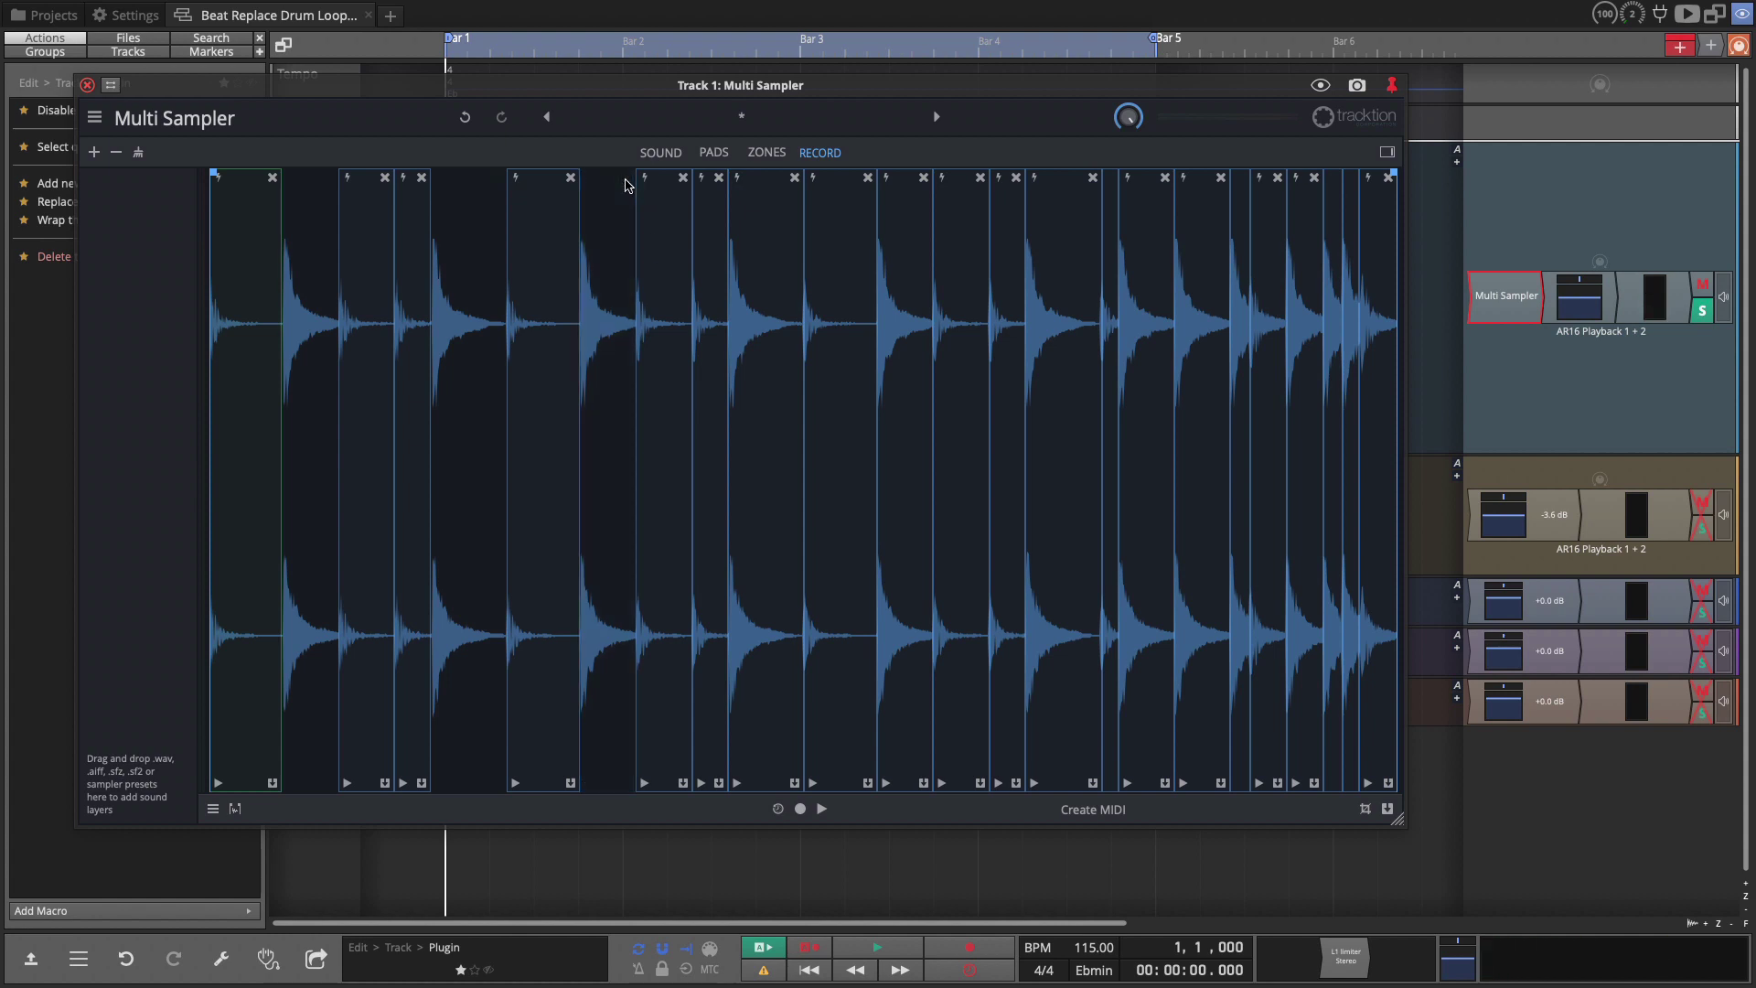
pyautogui.click(795, 179)
pyautogui.click(927, 180)
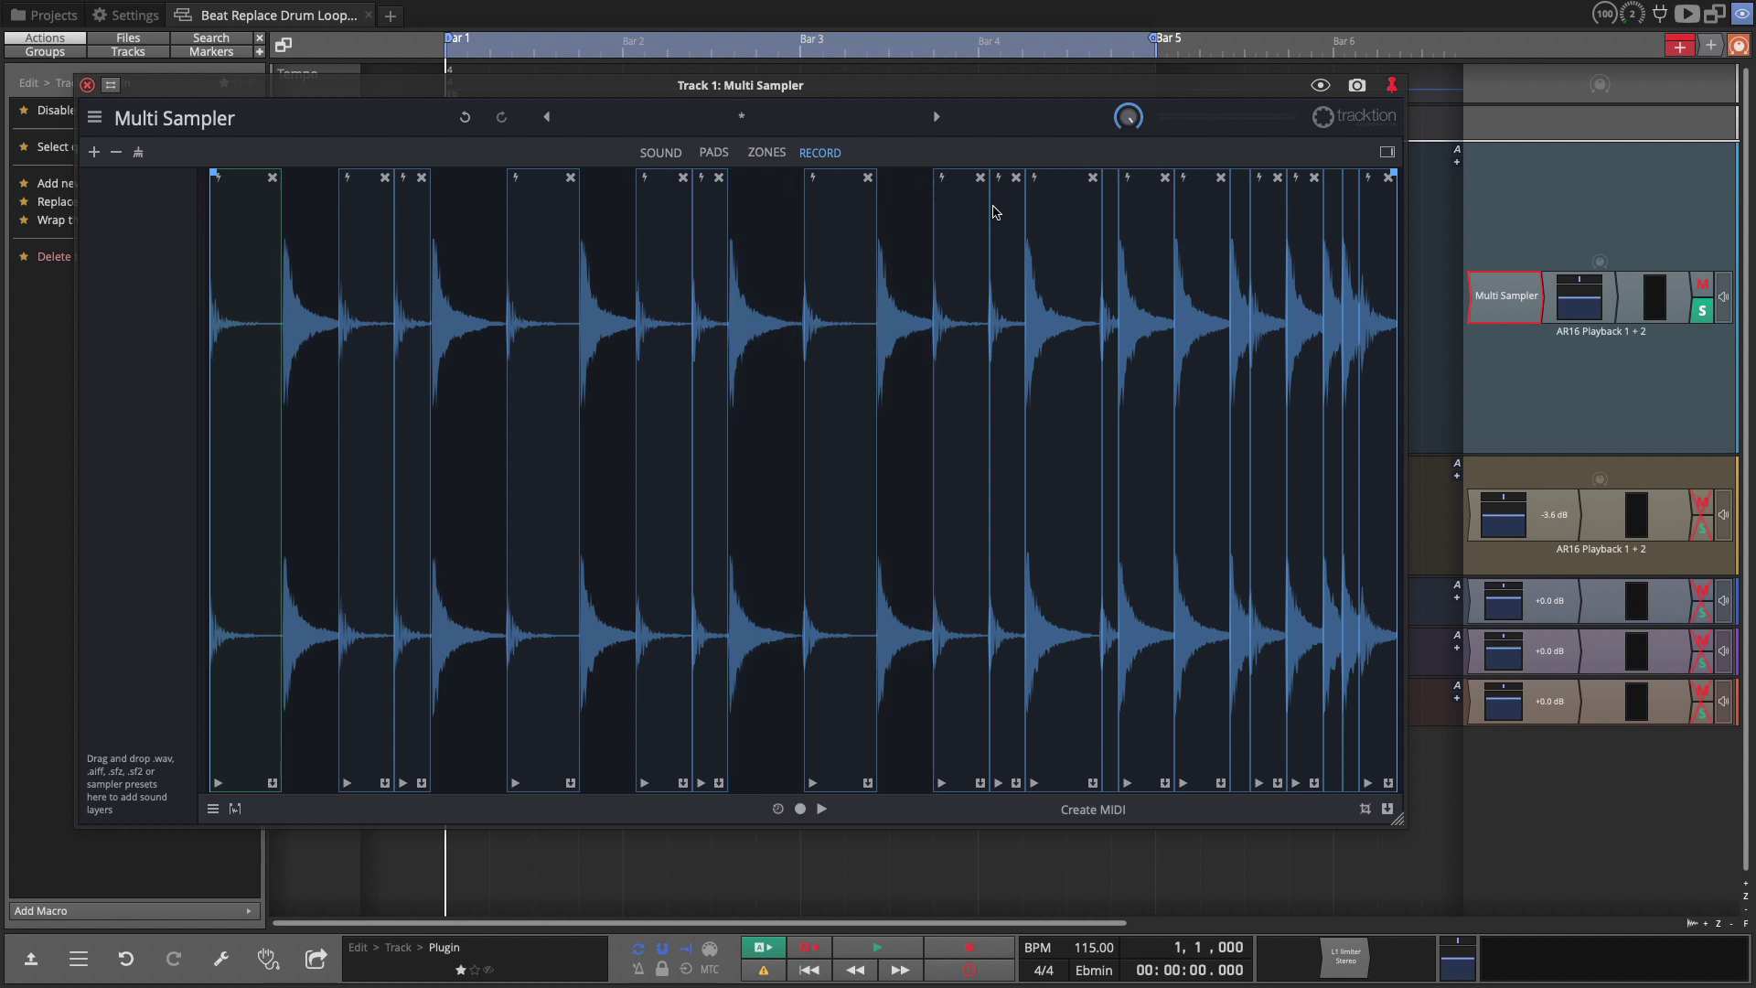
pyautogui.click(1094, 180)
# Remove the remaining slice points and two small leftover zones near the loop end
pyautogui.click(1165, 180)
pyautogui.click(1220, 181)
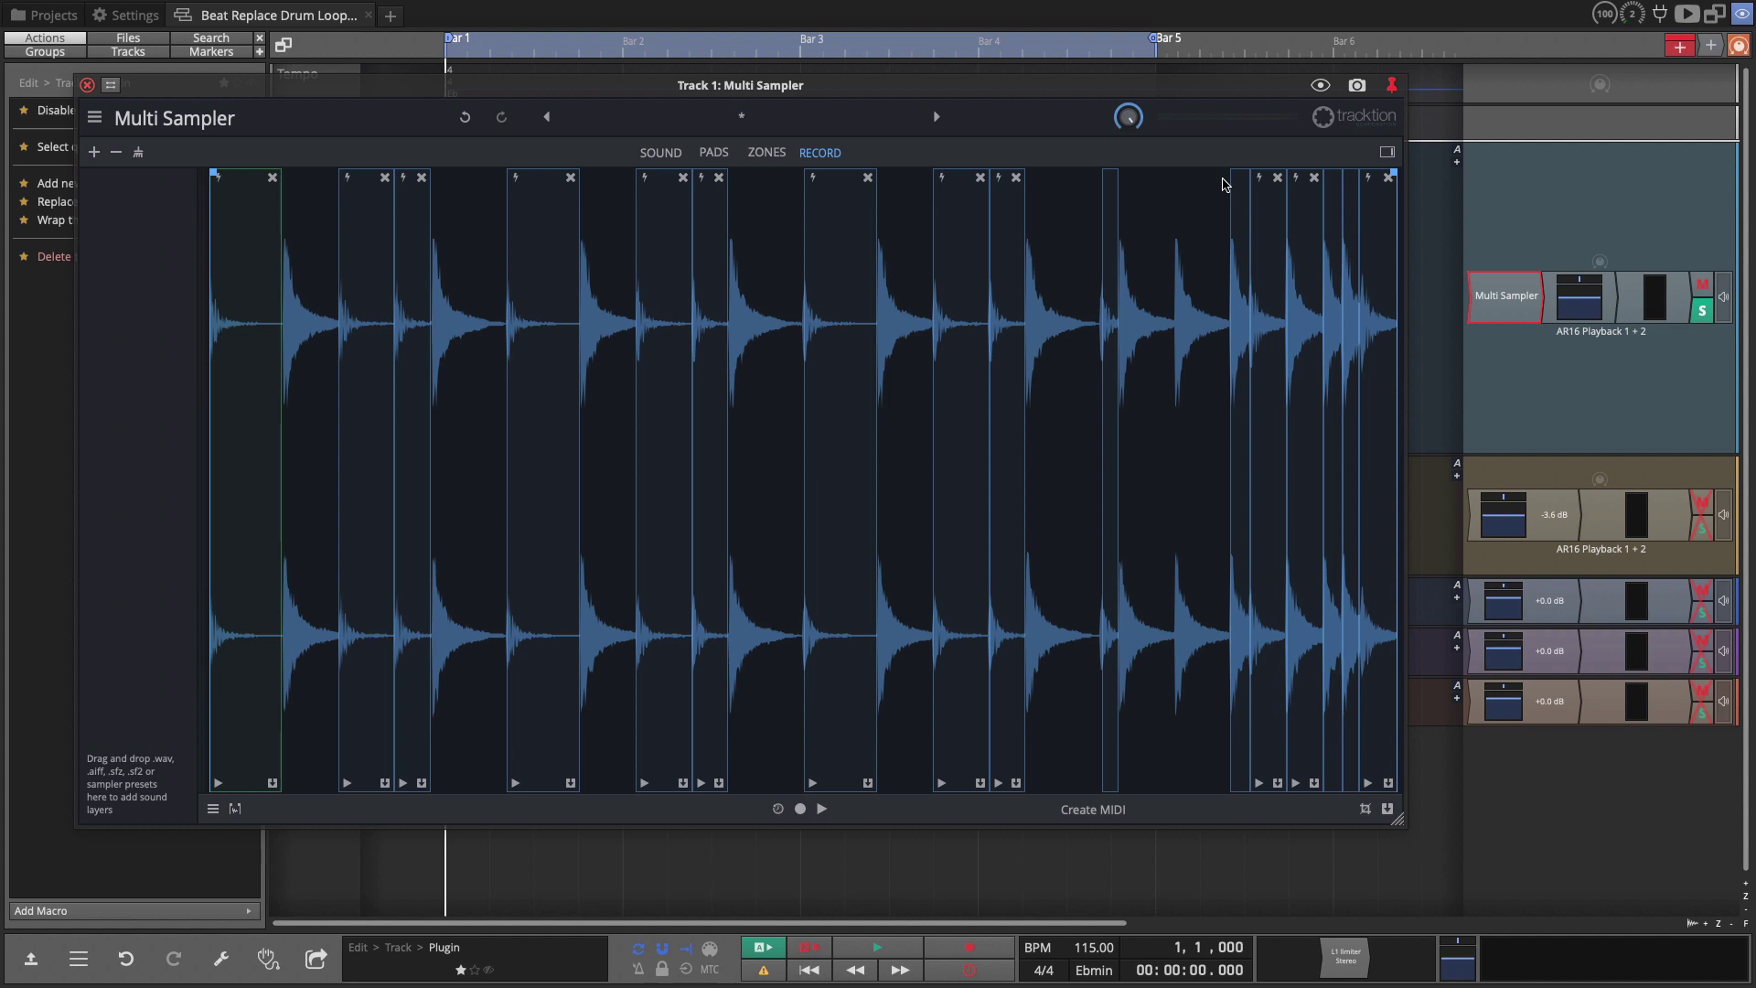
pyautogui.scroll(4, 1226, 219)
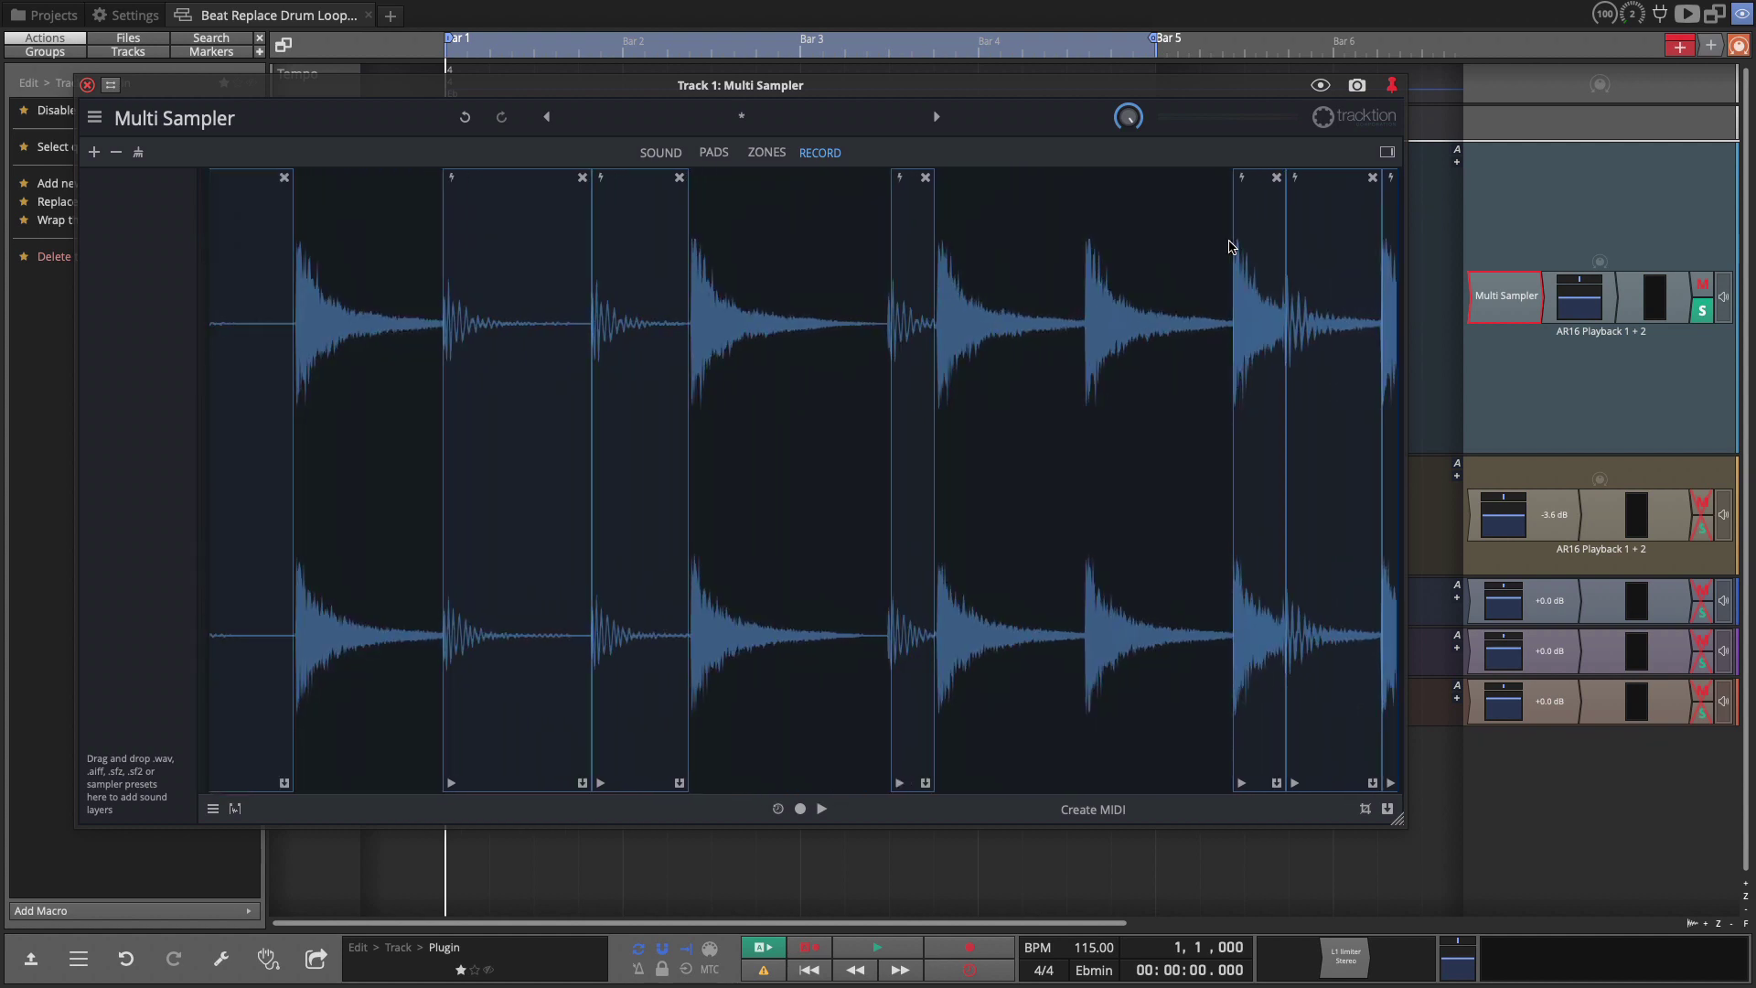
pyautogui.scroll(3, 1231, 245)
pyautogui.scroll(-4, 1230, 246)
pyautogui.scroll(3, 1231, 246)
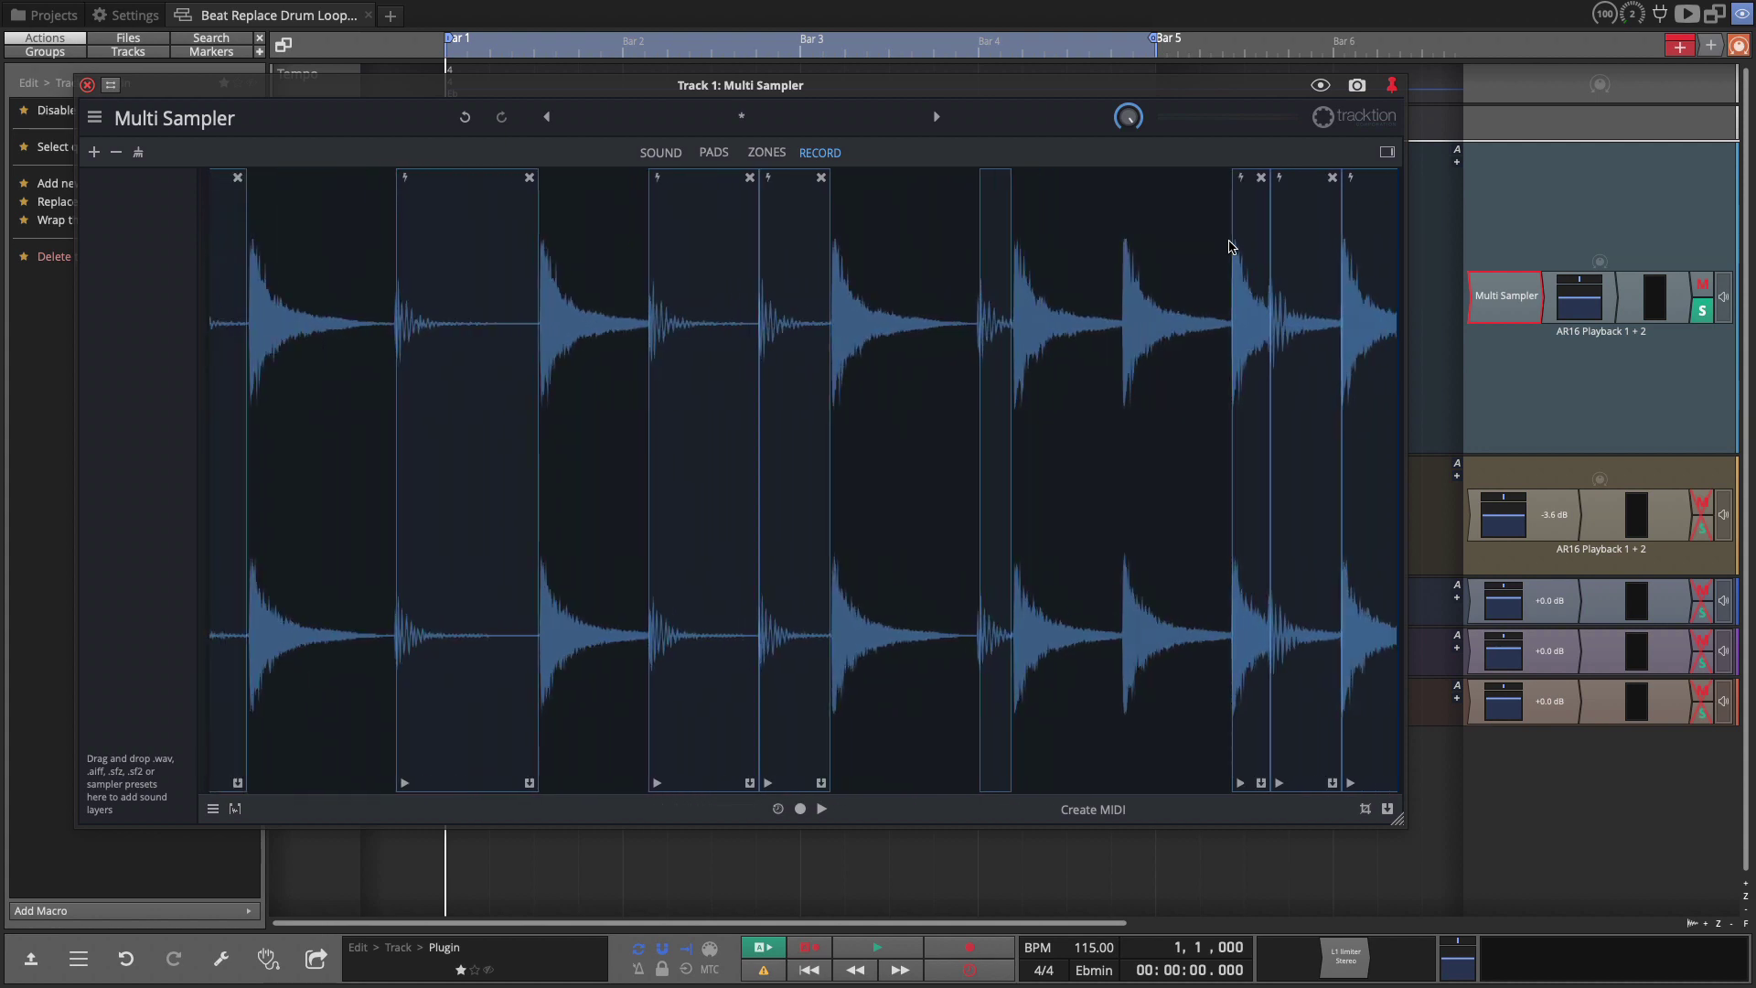
pyautogui.scroll(2, 1231, 245)
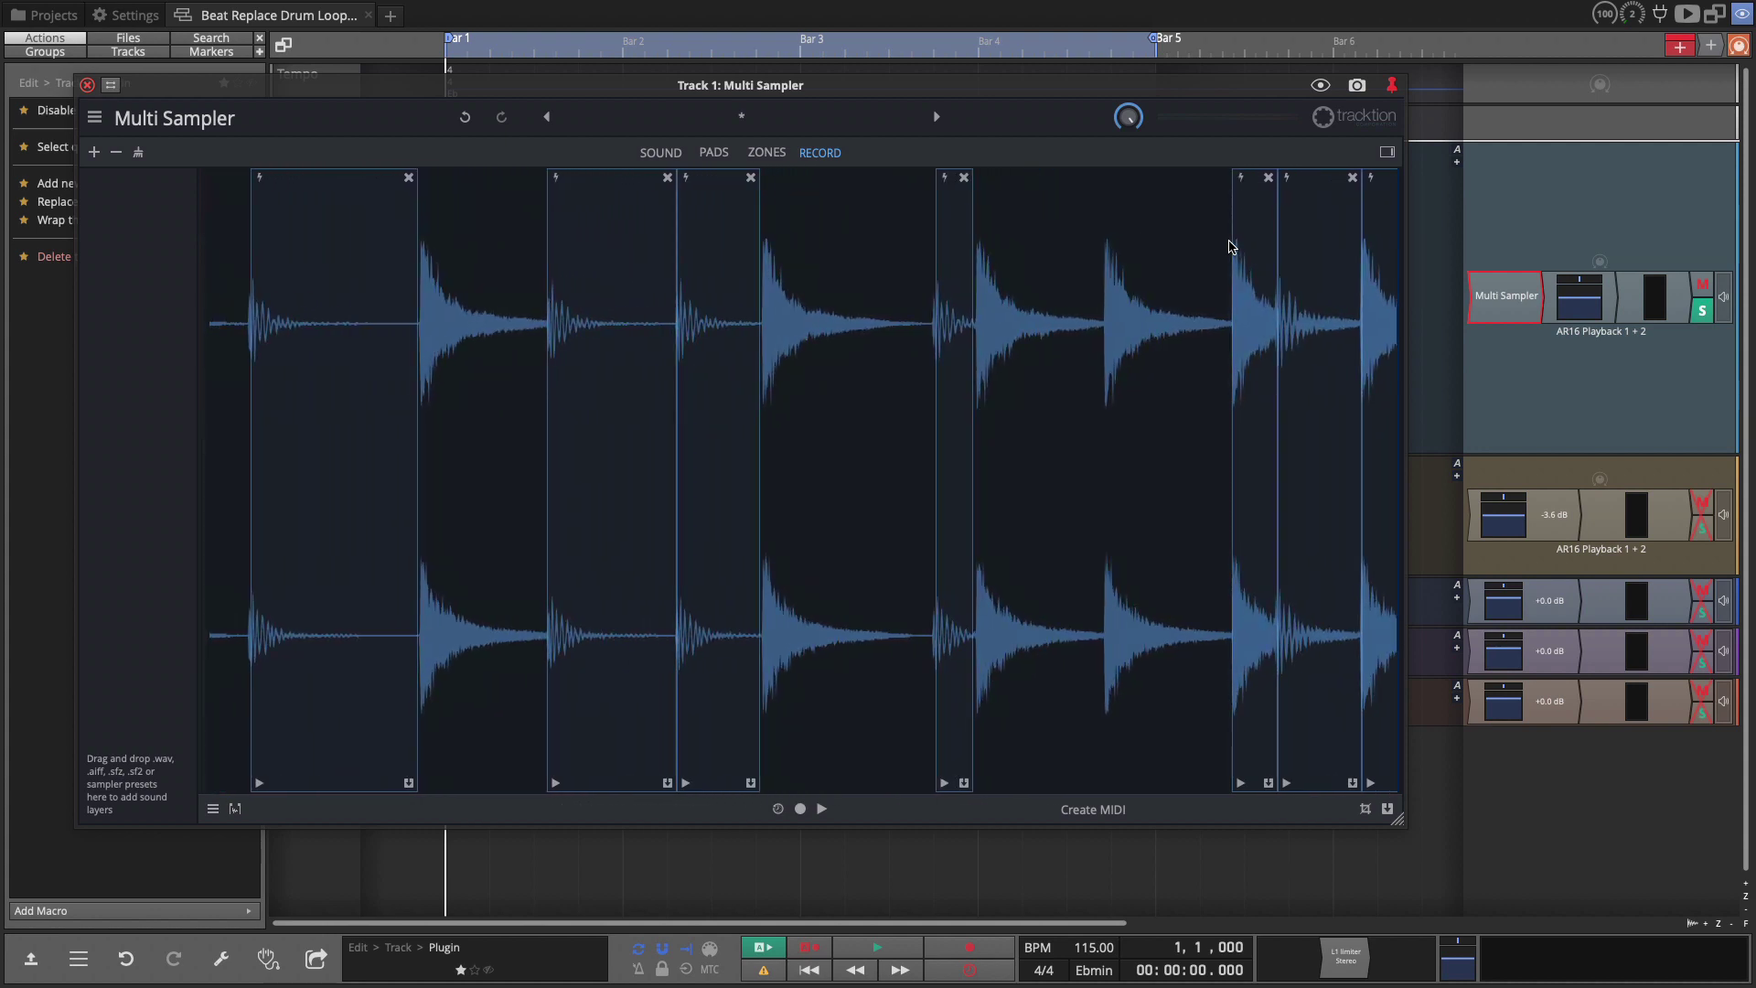
pyautogui.scroll(-3, 1231, 246)
pyautogui.scroll(3, 1231, 246)
pyautogui.scroll(-2, 1230, 245)
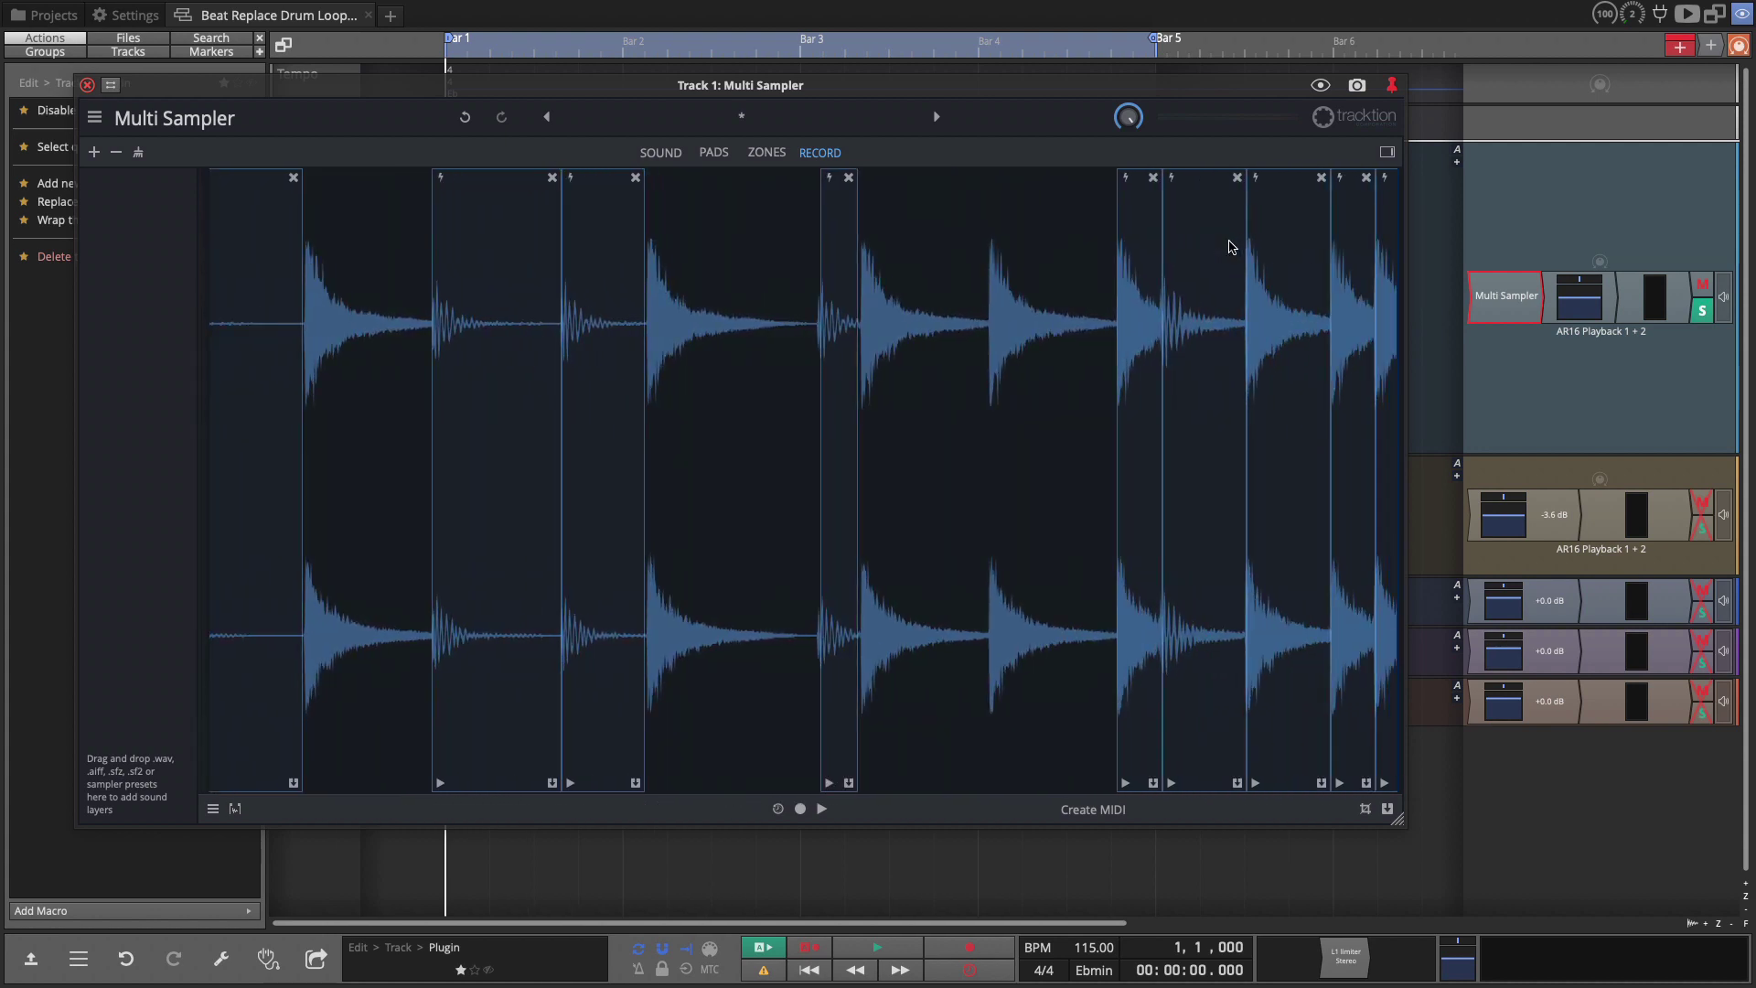
pyautogui.scroll(-3, 1231, 246)
pyautogui.scroll(-2, 1231, 246)
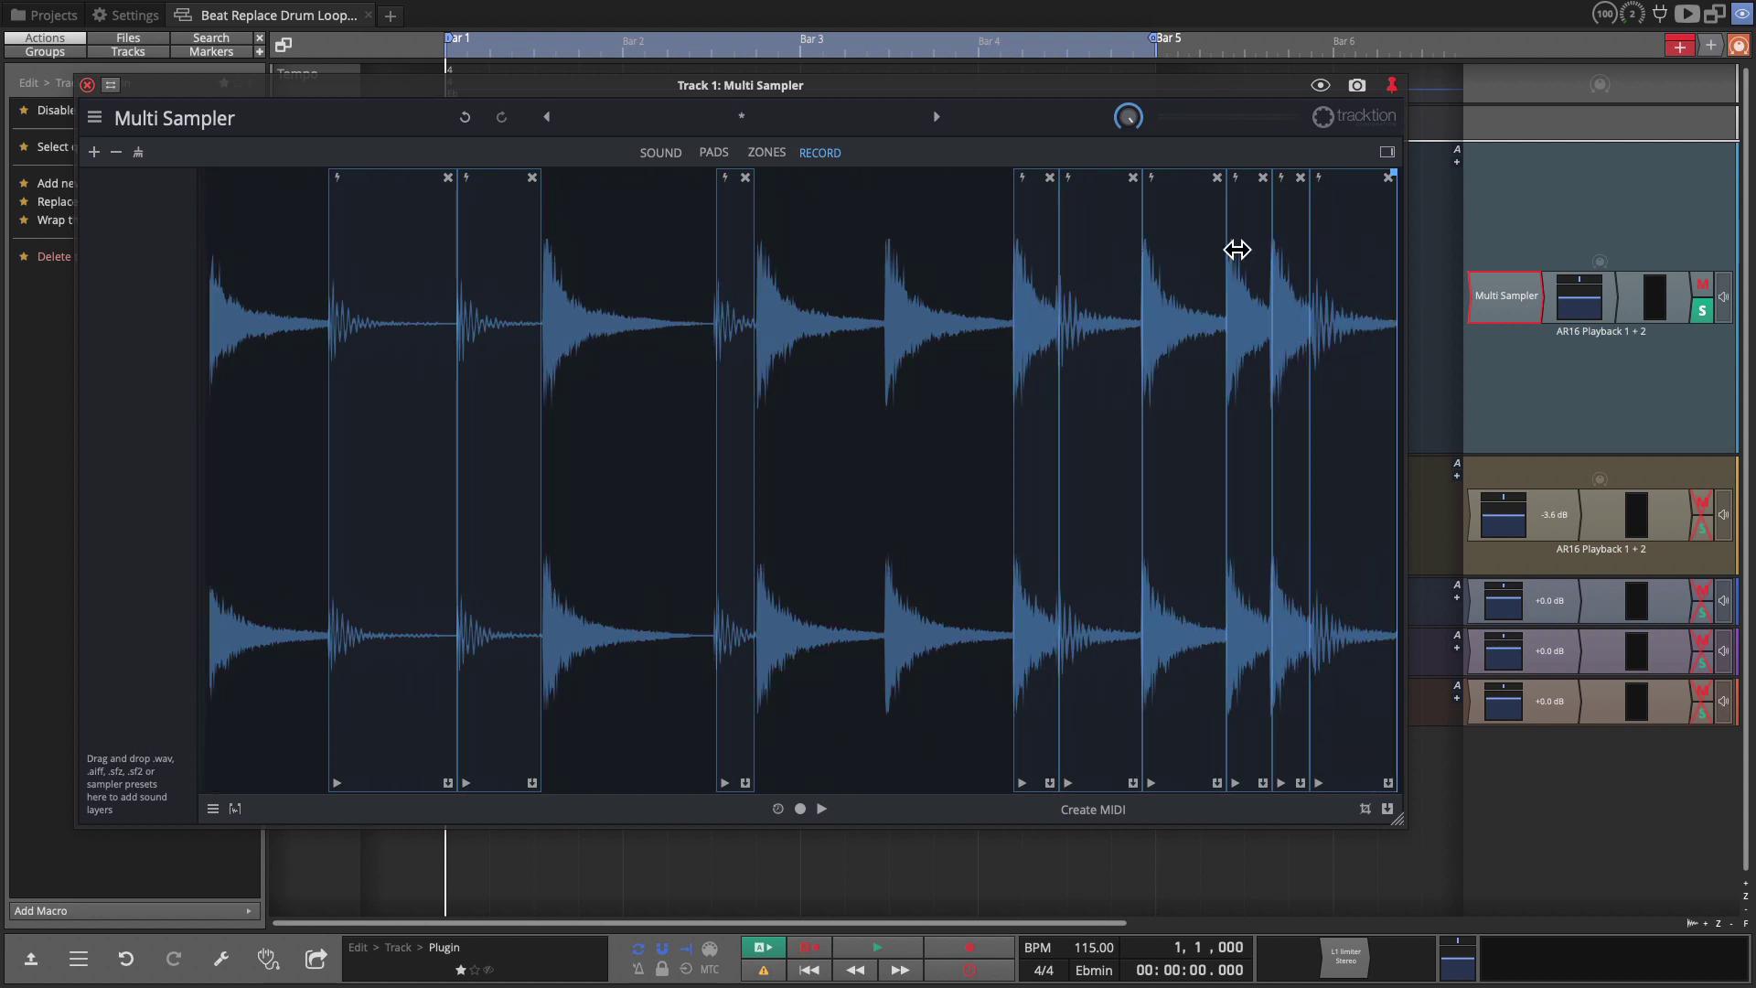
pyautogui.click(1050, 178)
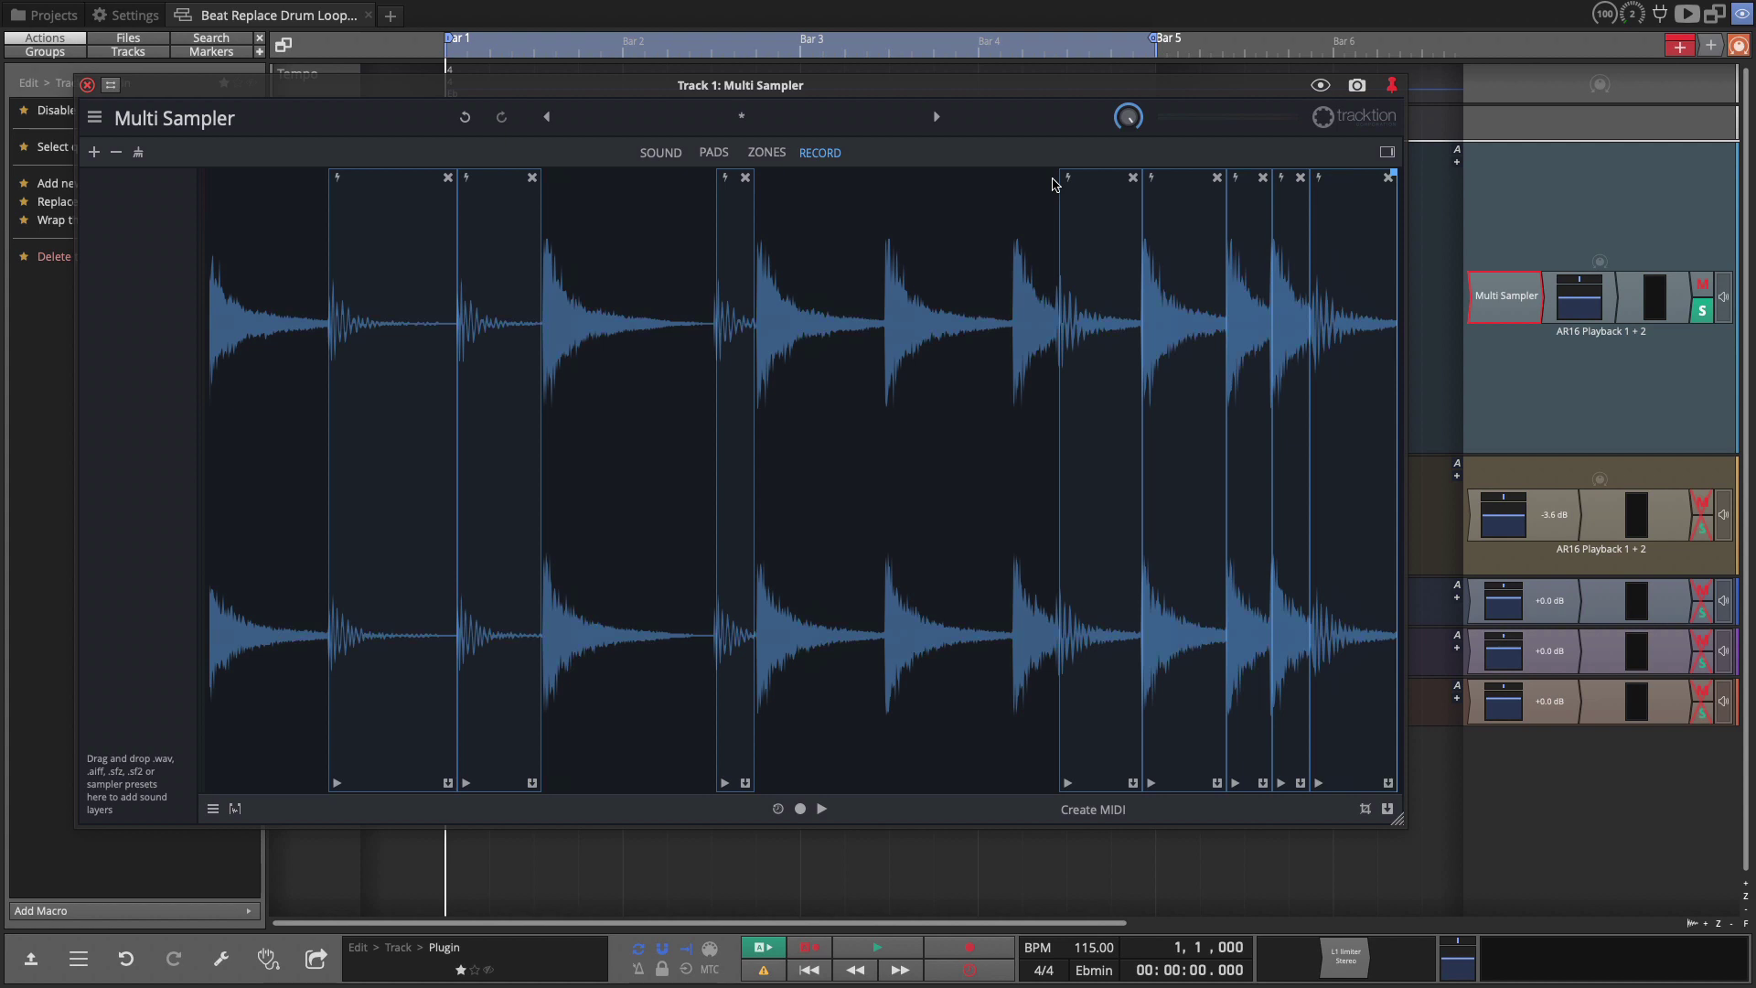
pyautogui.scroll(-2, 1054, 183)
pyautogui.scroll(2, 1055, 184)
pyautogui.scroll(-2, 1055, 184)
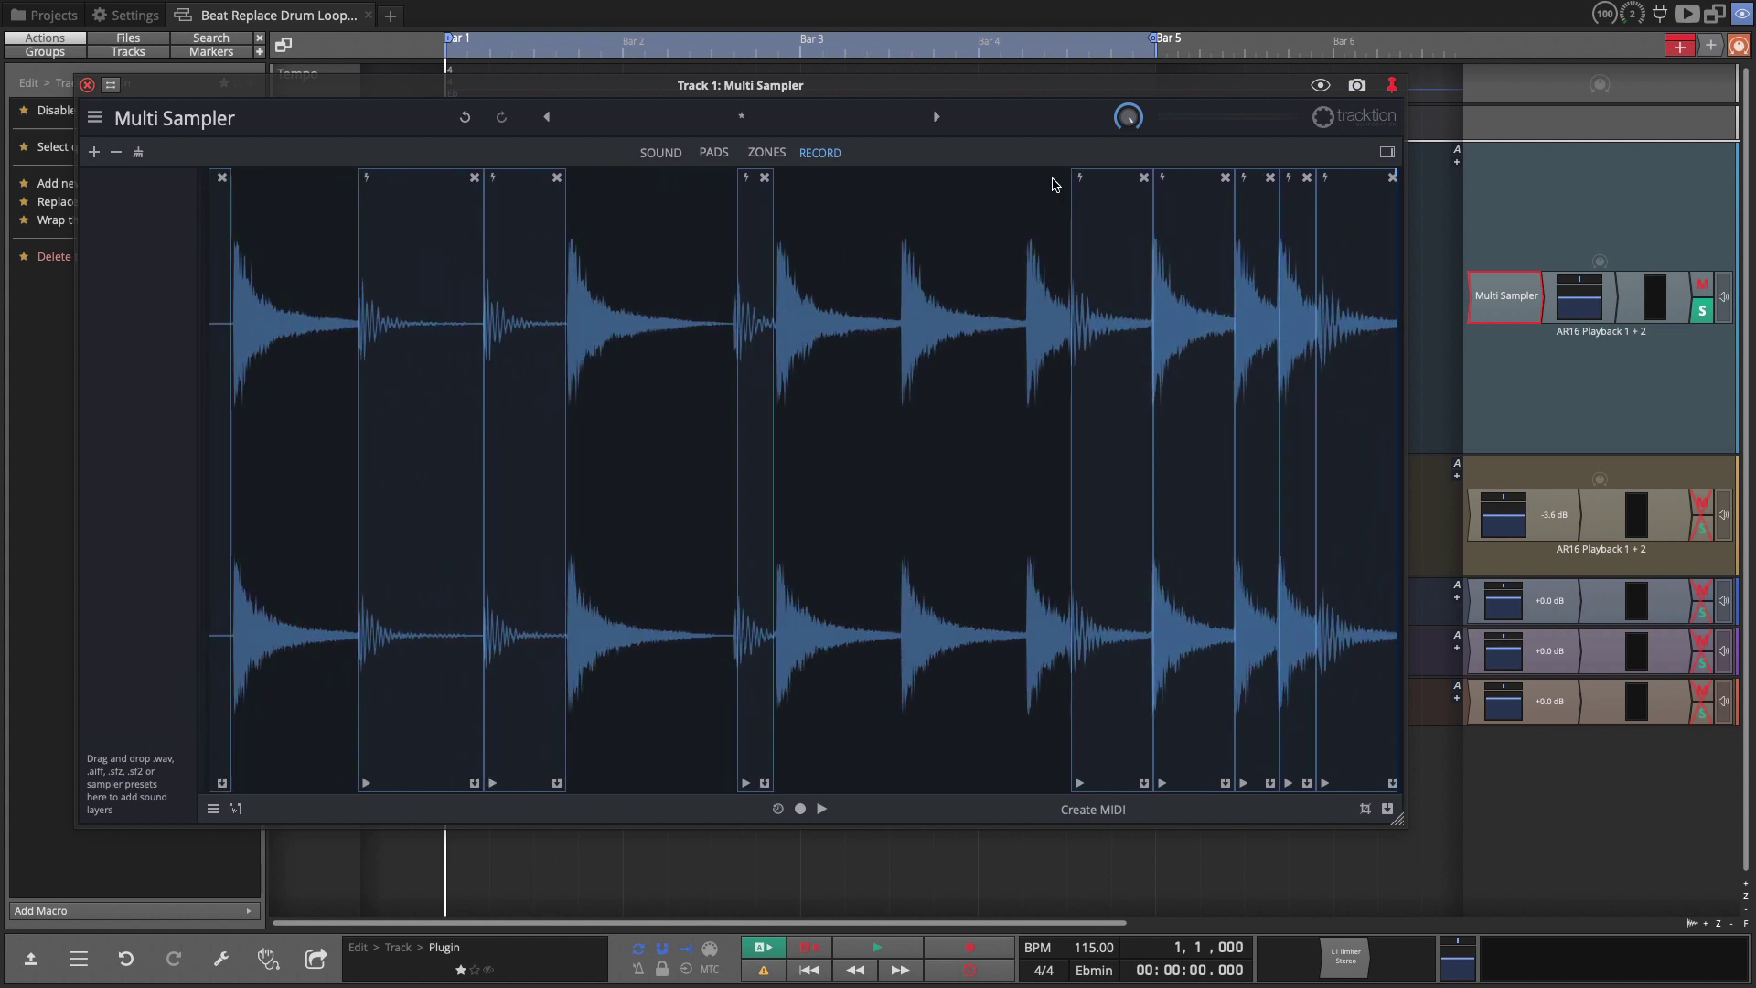
pyautogui.scroll(-2, 1055, 184)
pyautogui.scroll(2, 1055, 184)
pyautogui.scroll(-2, 1055, 185)
pyautogui.scroll(2, 1055, 184)
pyautogui.scroll(-2, 1055, 184)
pyautogui.scroll(-2, 1056, 184)
pyautogui.scroll(-2, 1056, 184)
pyautogui.scroll(-2, 1054, 184)
pyautogui.scroll(-2, 1055, 184)
pyautogui.scroll(-2, 1054, 184)
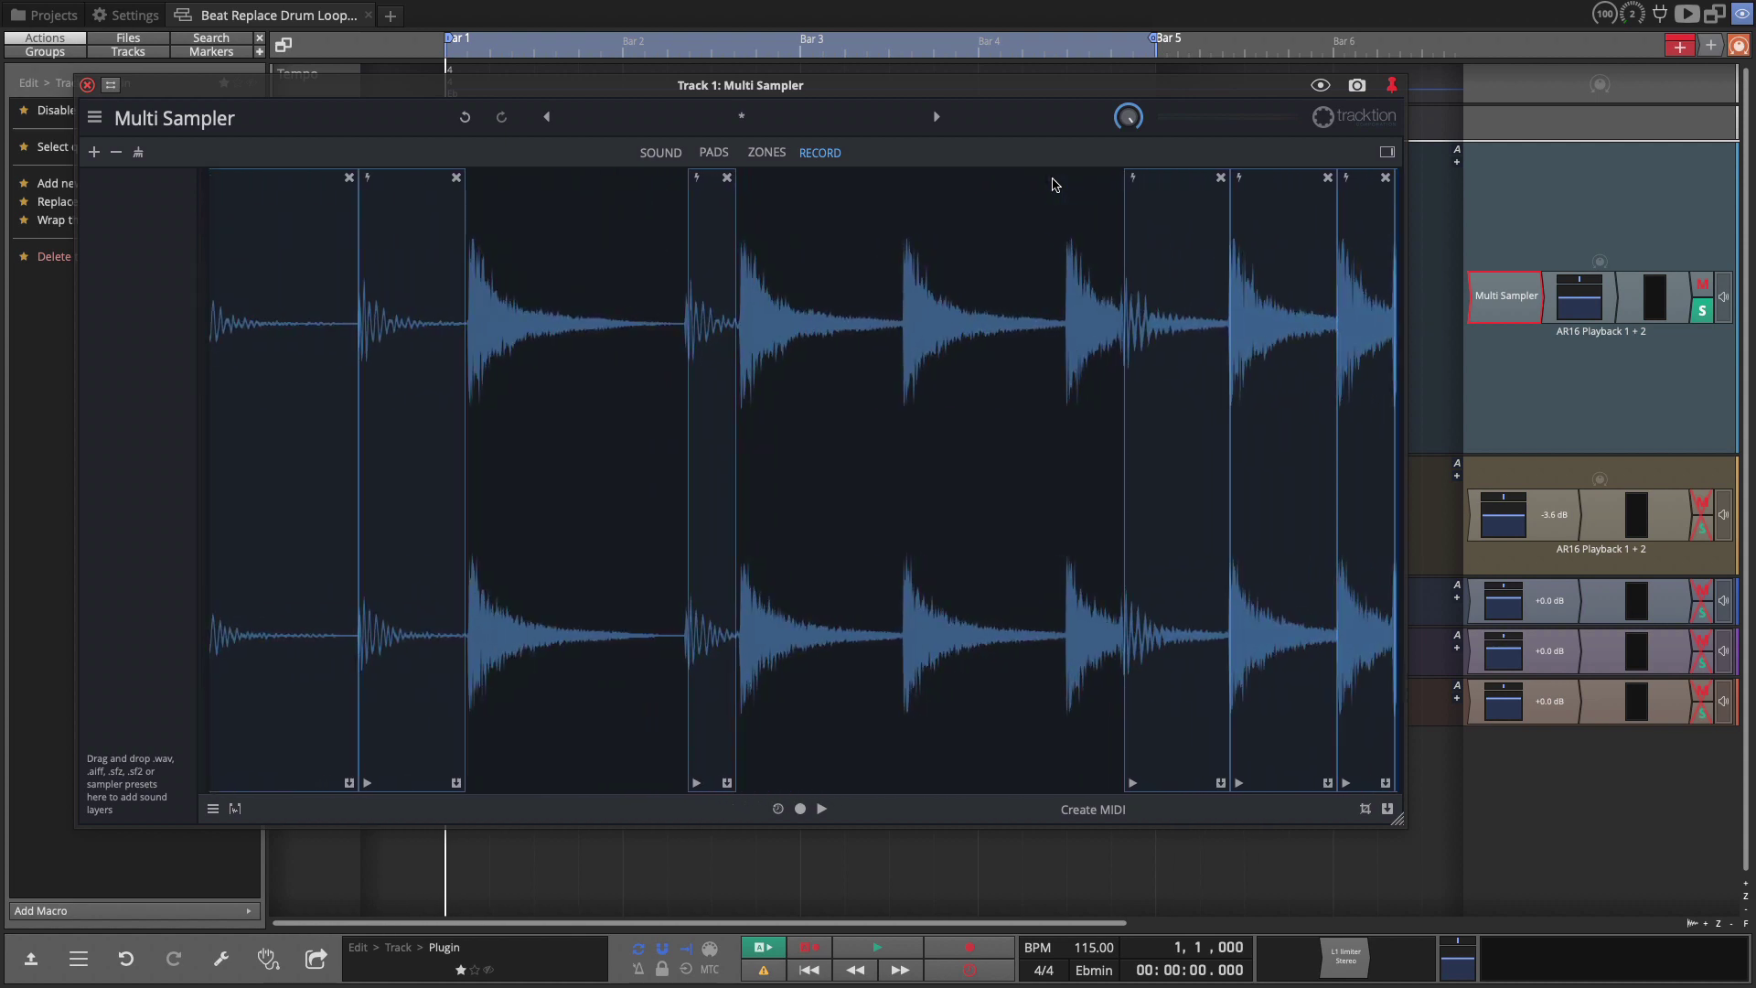
pyautogui.scroll(-1, 1324, 275)
pyautogui.scroll(-2, 1322, 274)
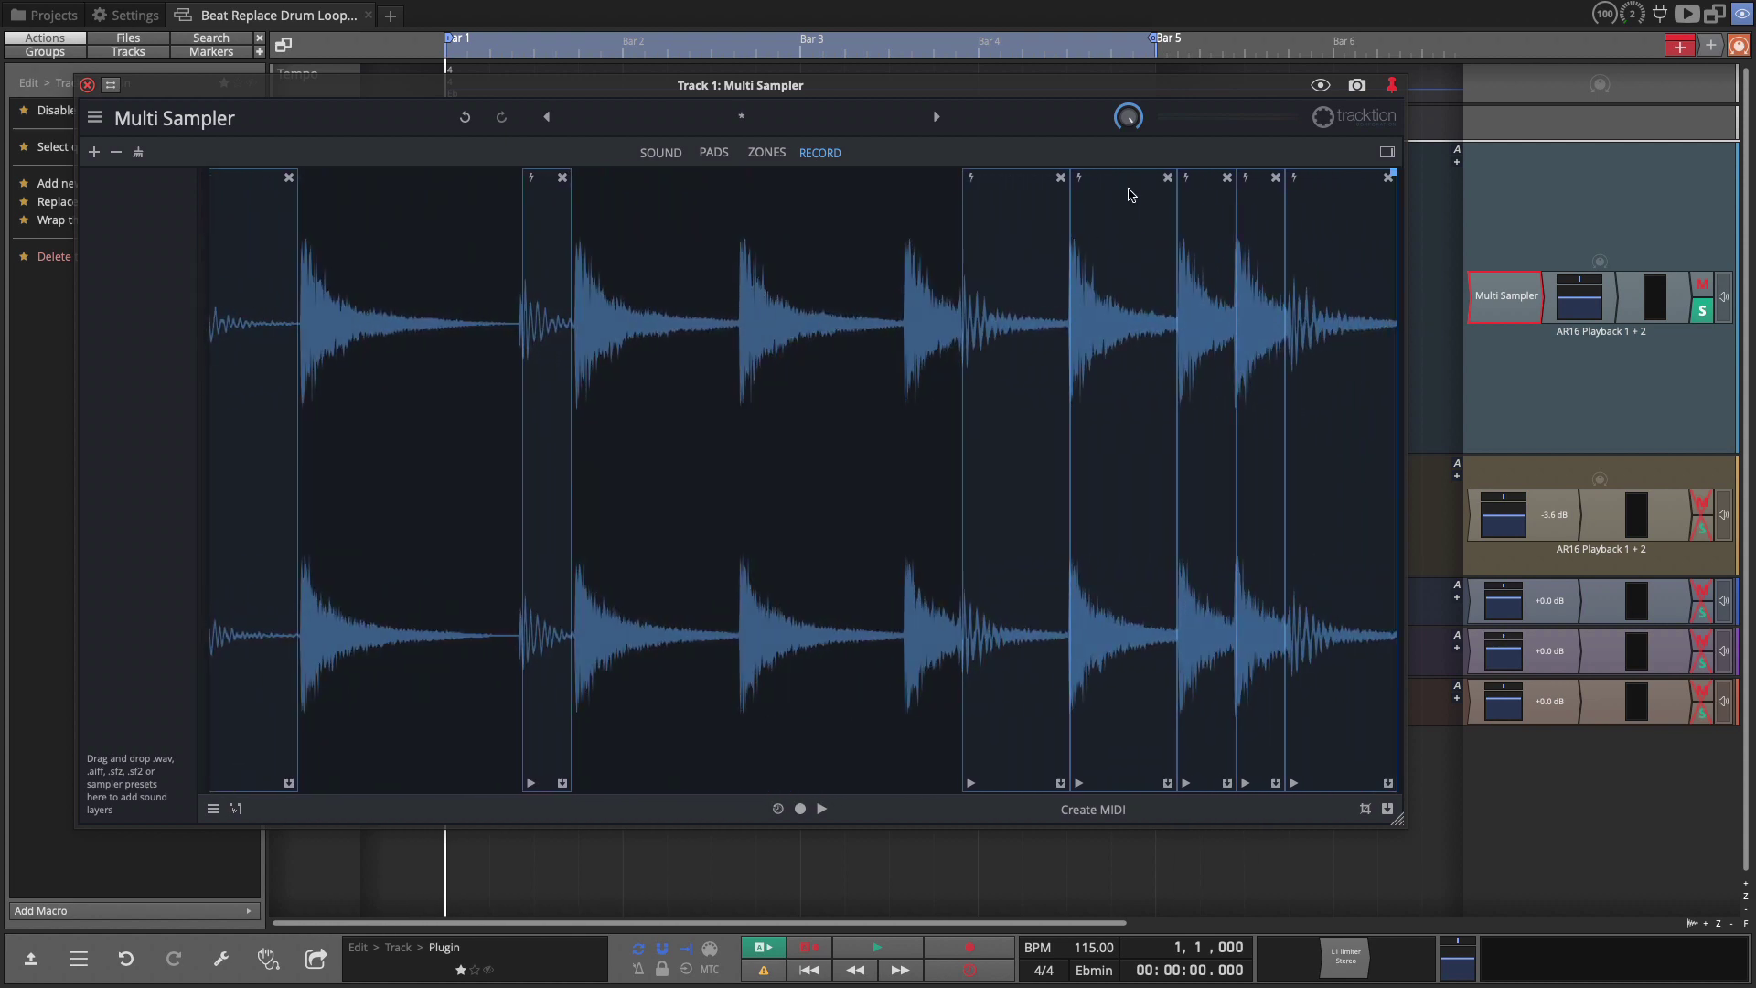
pyautogui.click(1227, 177)
pyautogui.click(1275, 177)
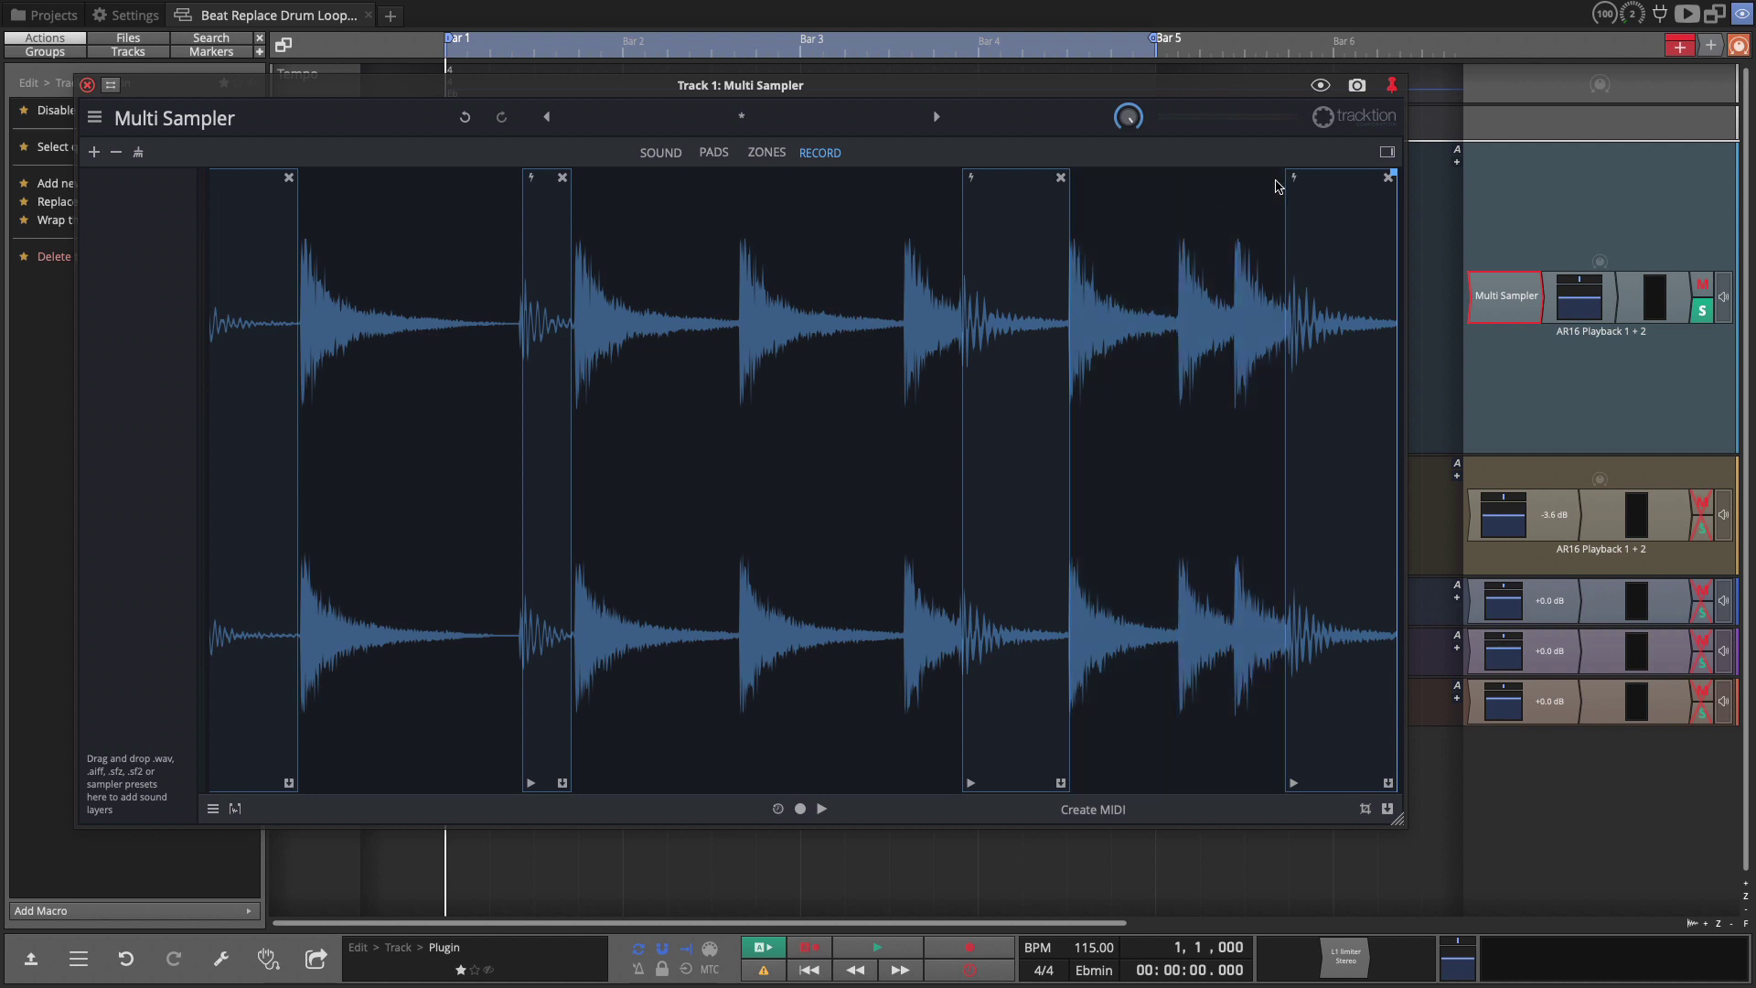
pyautogui.scroll(-2, 1246, 216)
pyautogui.scroll(-2, 1246, 216)
pyautogui.scroll(-1, 1245, 216)
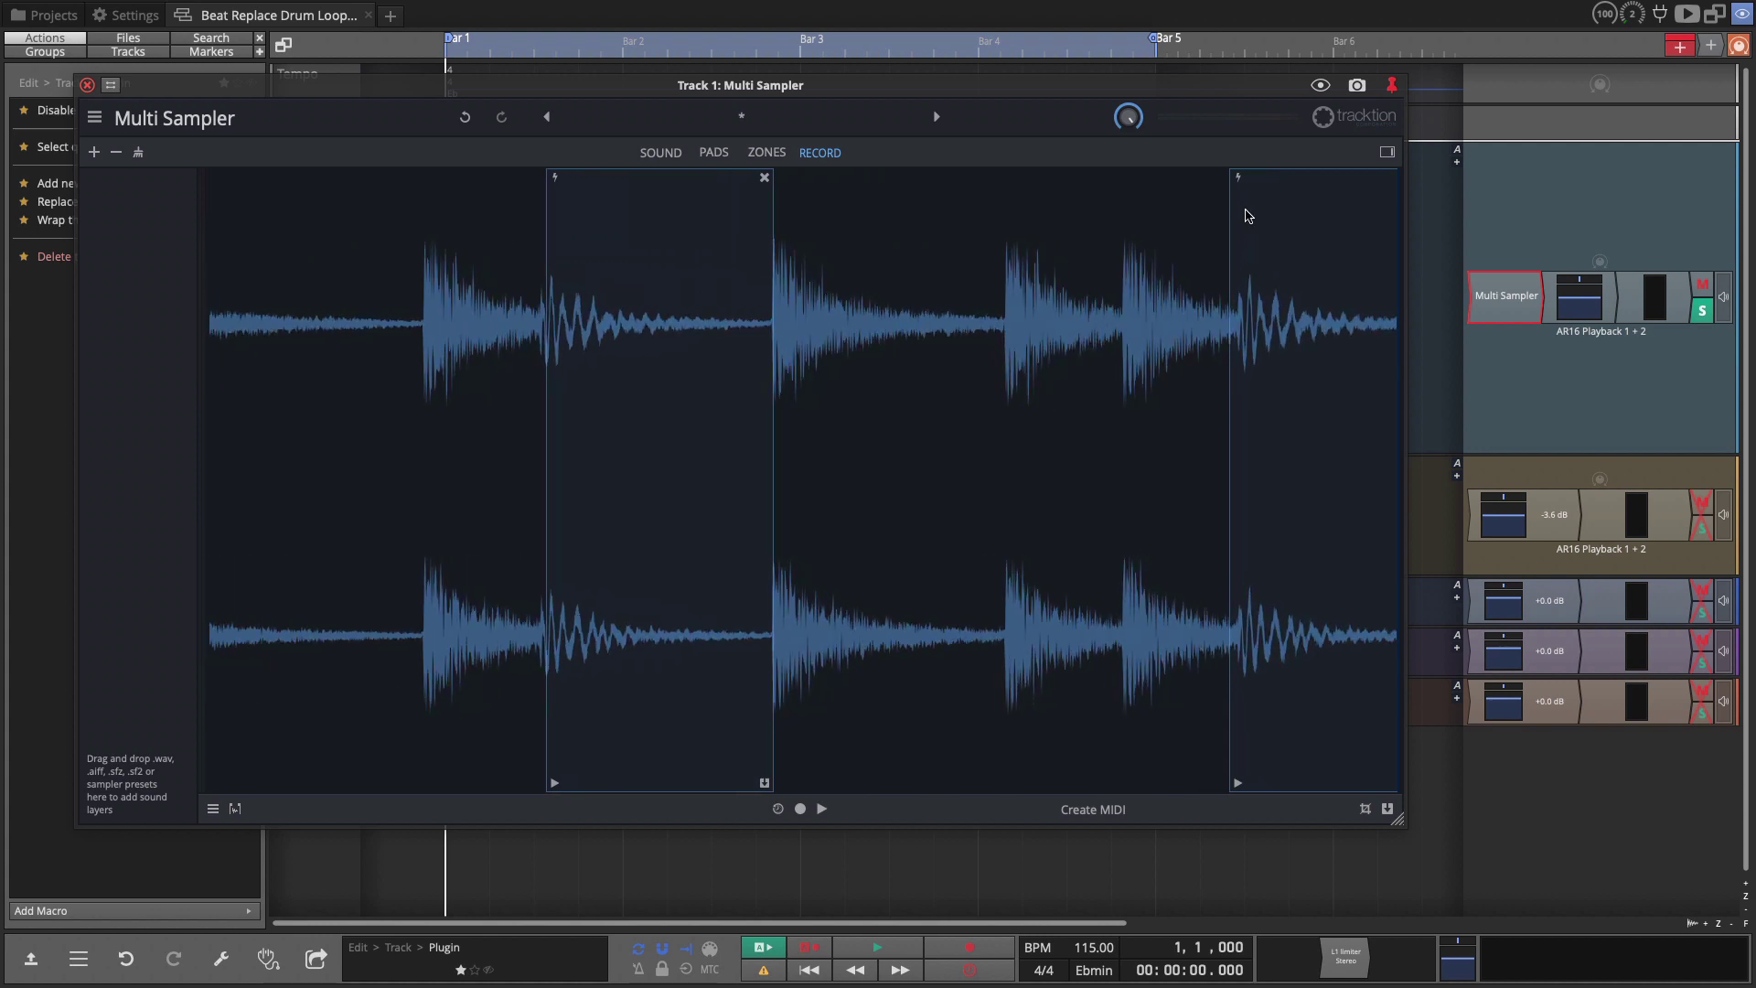
# Drag slice boundaries so each zone starts at a kick onset and ends before the next hit
pyautogui.moveTo(1237, 262)
pyautogui.mouseDown()
pyautogui.moveTo(1281, 266)
pyautogui.moveTo(1243, 269)
pyautogui.mouseUp()
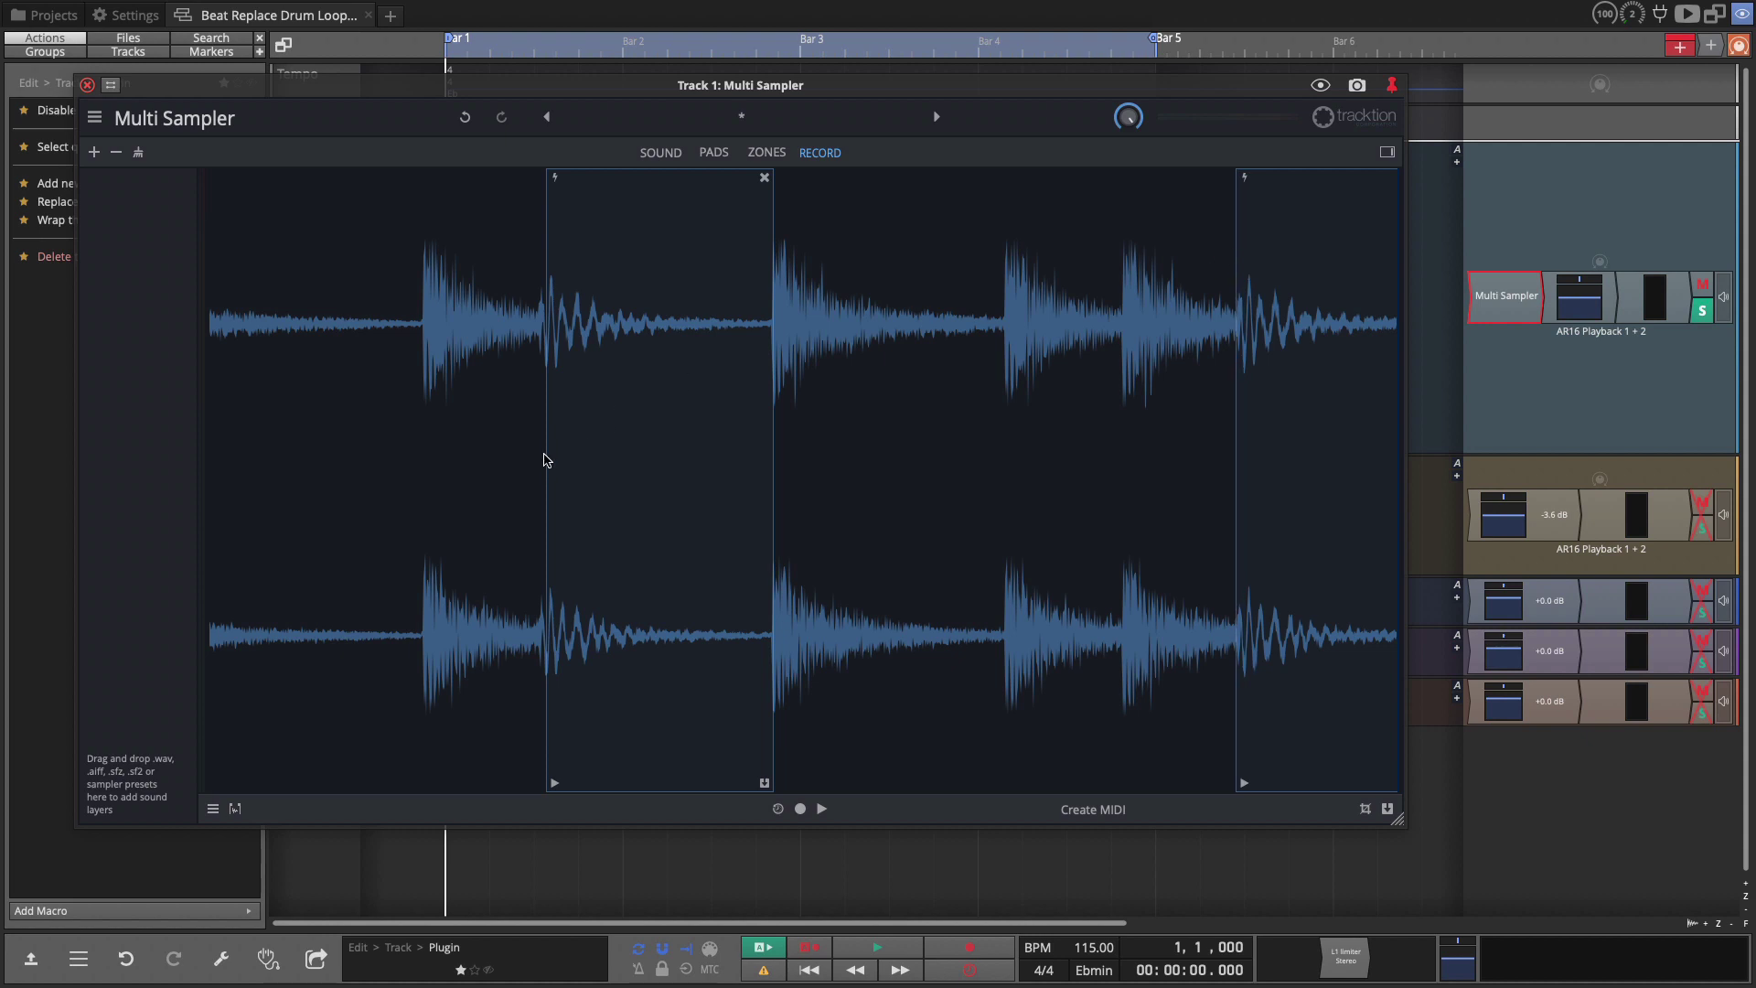
pyautogui.moveTo(552, 463); pyautogui.dragTo(537, 473)
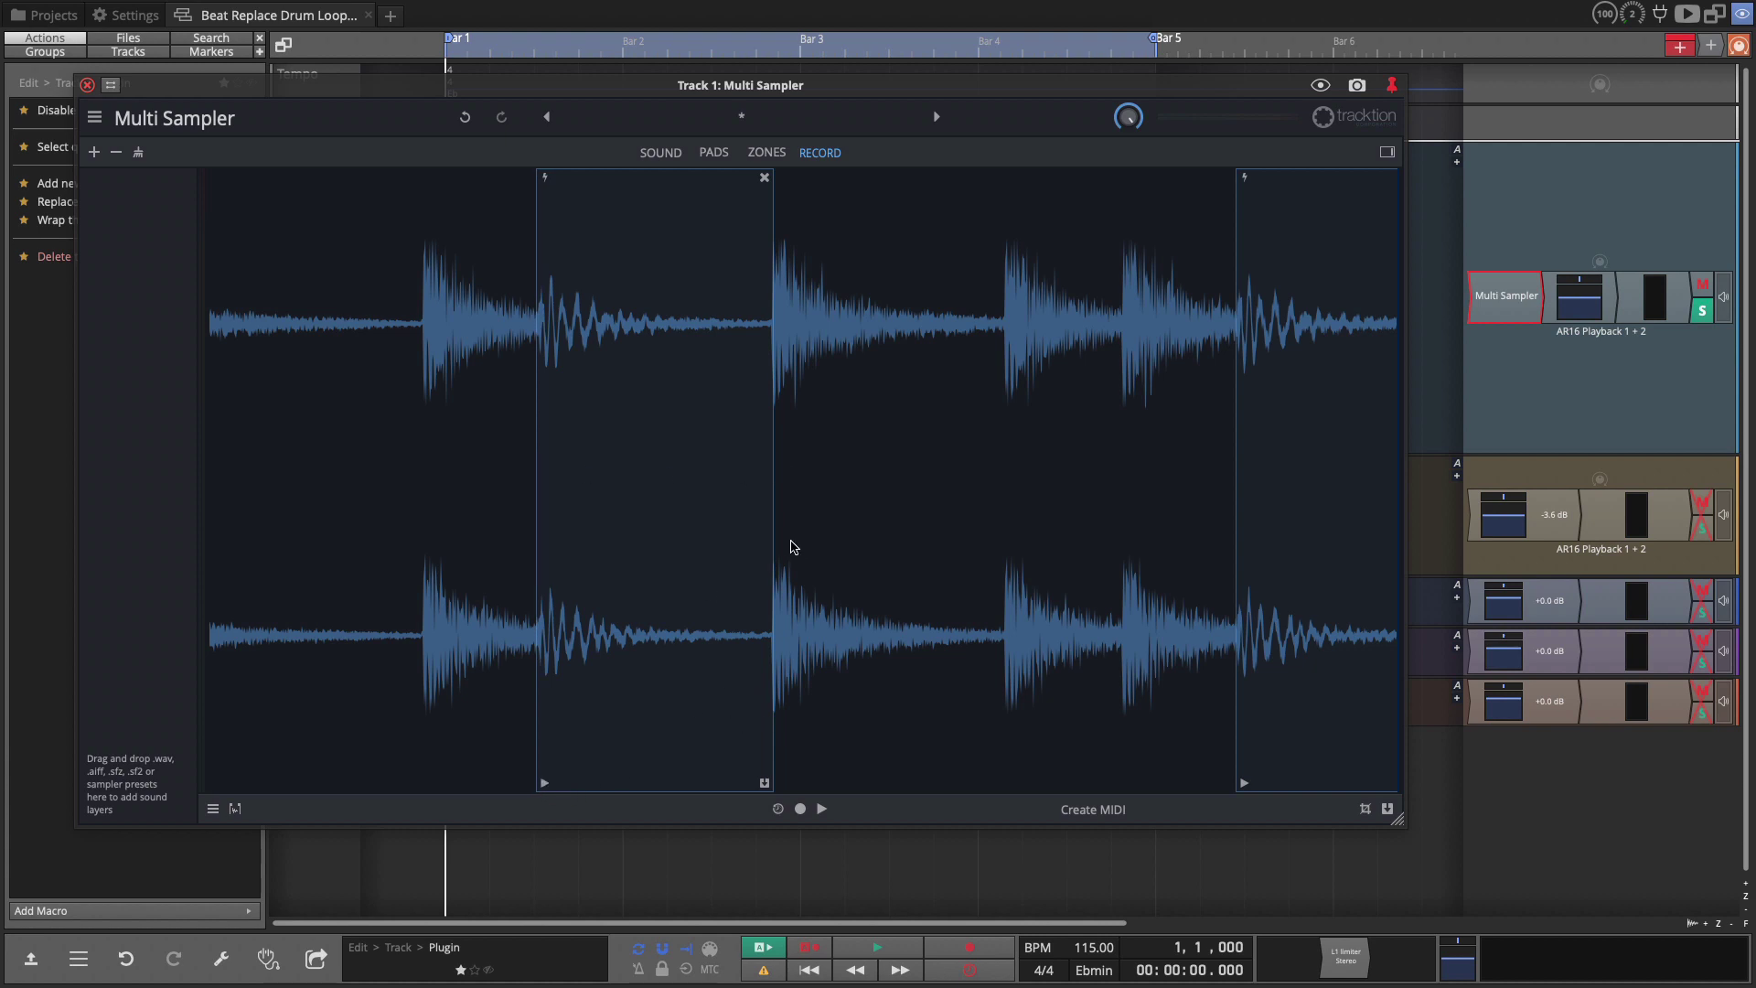
pyautogui.moveTo(780, 545); pyautogui.dragTo(772, 546)
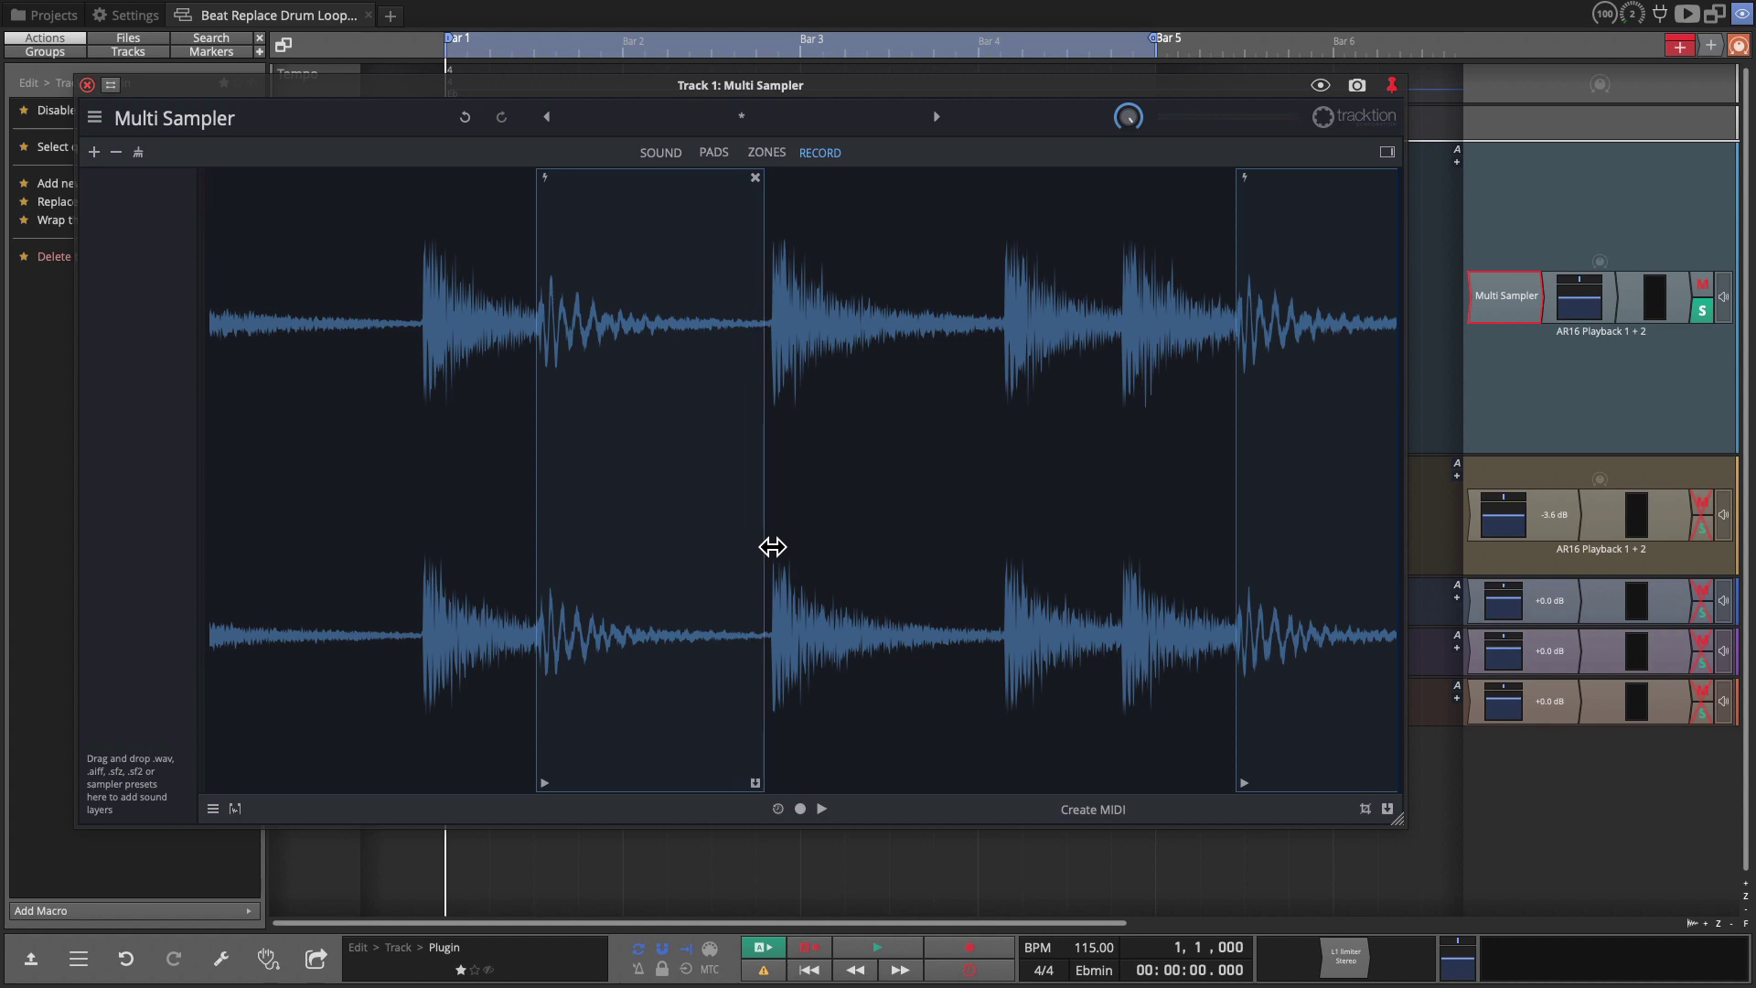
pyautogui.scroll(3, 853, 567)
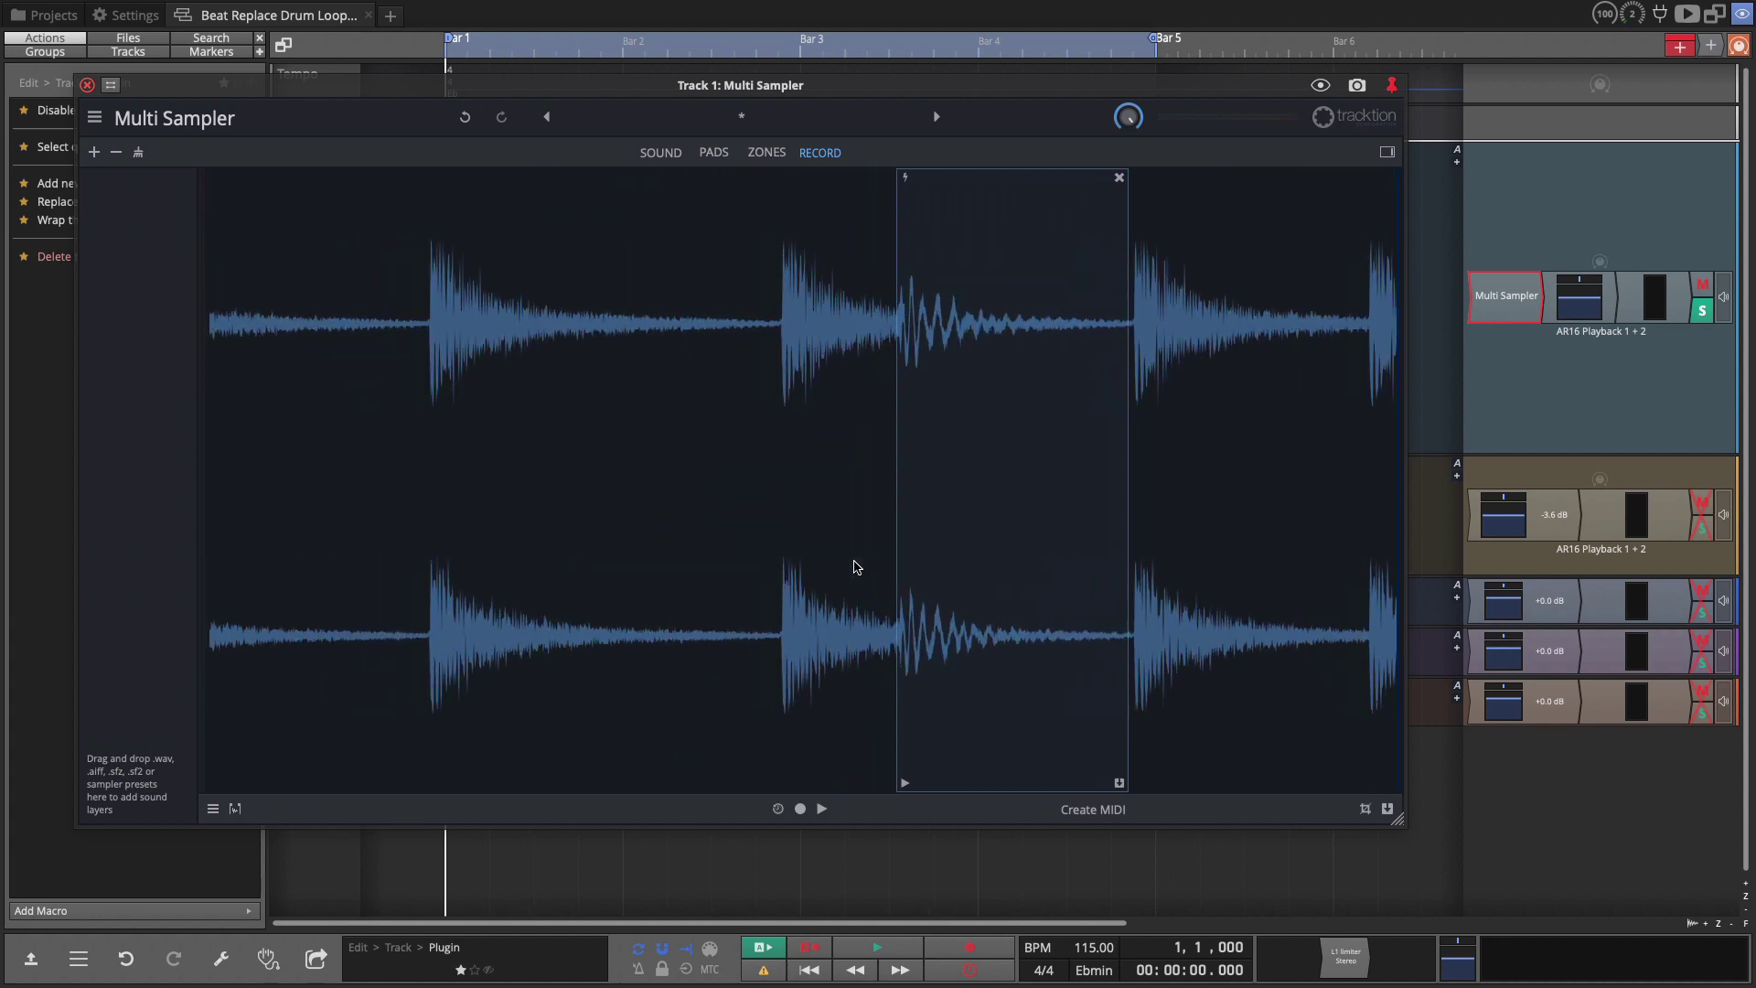
pyautogui.scroll(3, 853, 567)
pyautogui.scroll(2, 853, 567)
pyautogui.scroll(2, 854, 567)
pyautogui.scroll(2, 855, 567)
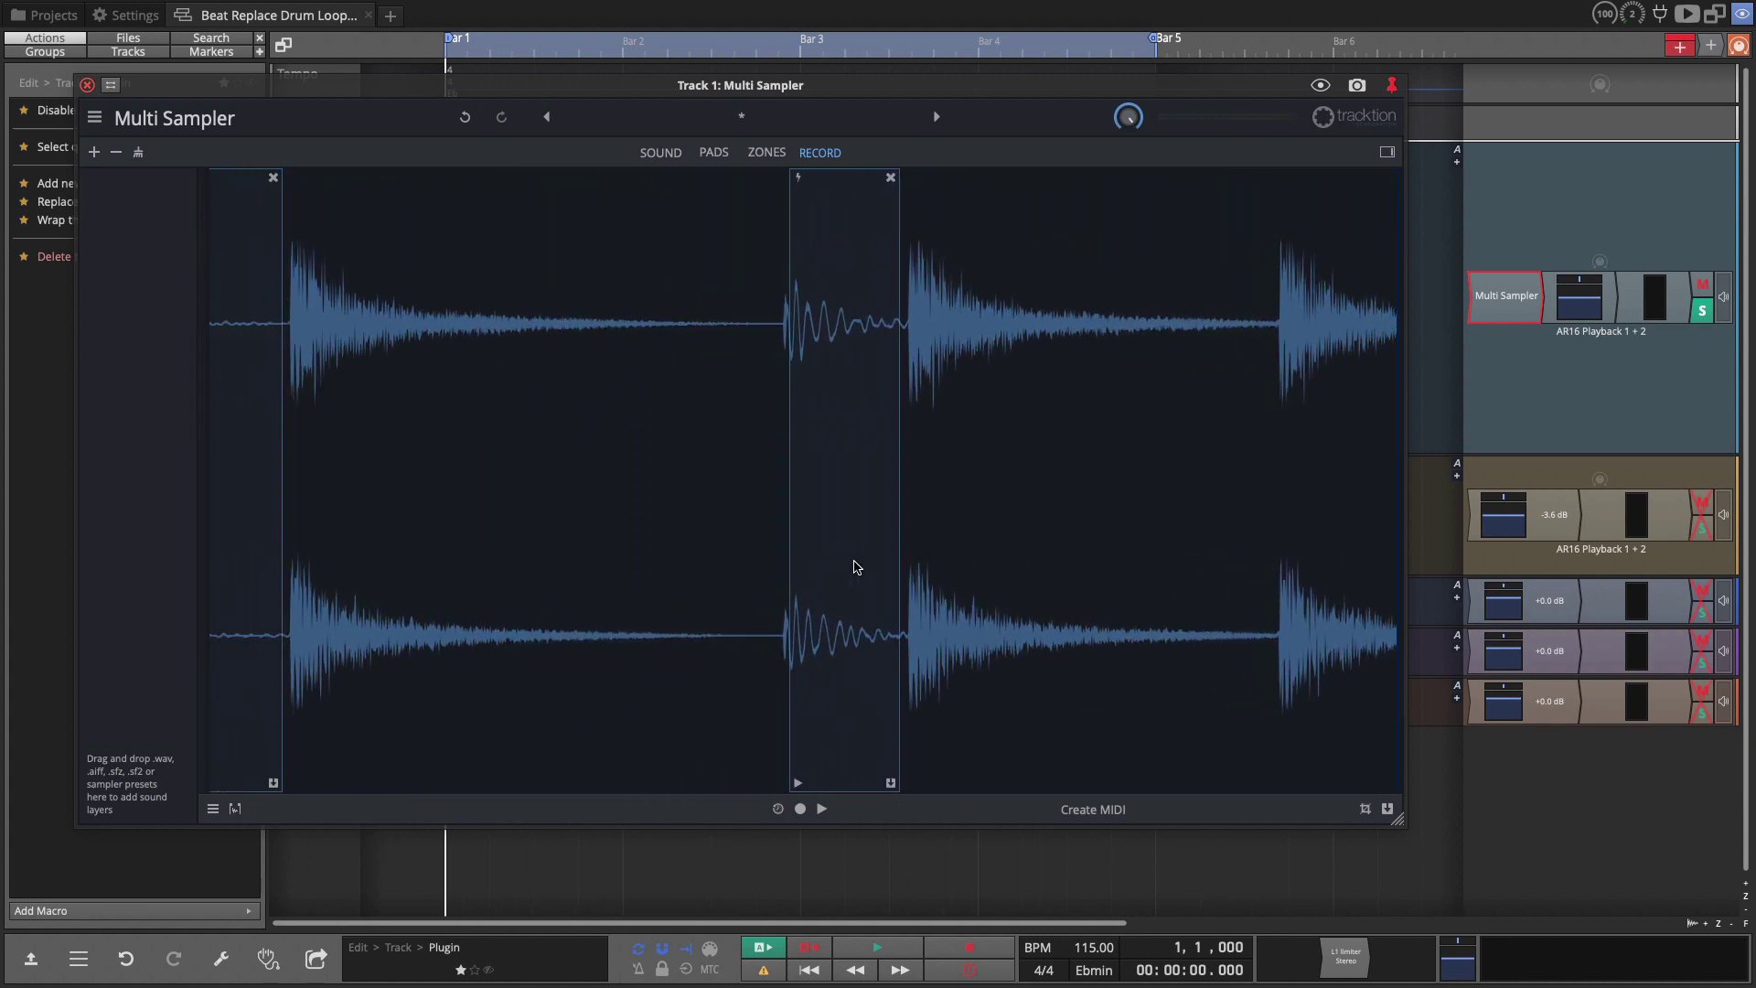
pyautogui.moveTo(802, 549); pyautogui.dragTo(796, 550)
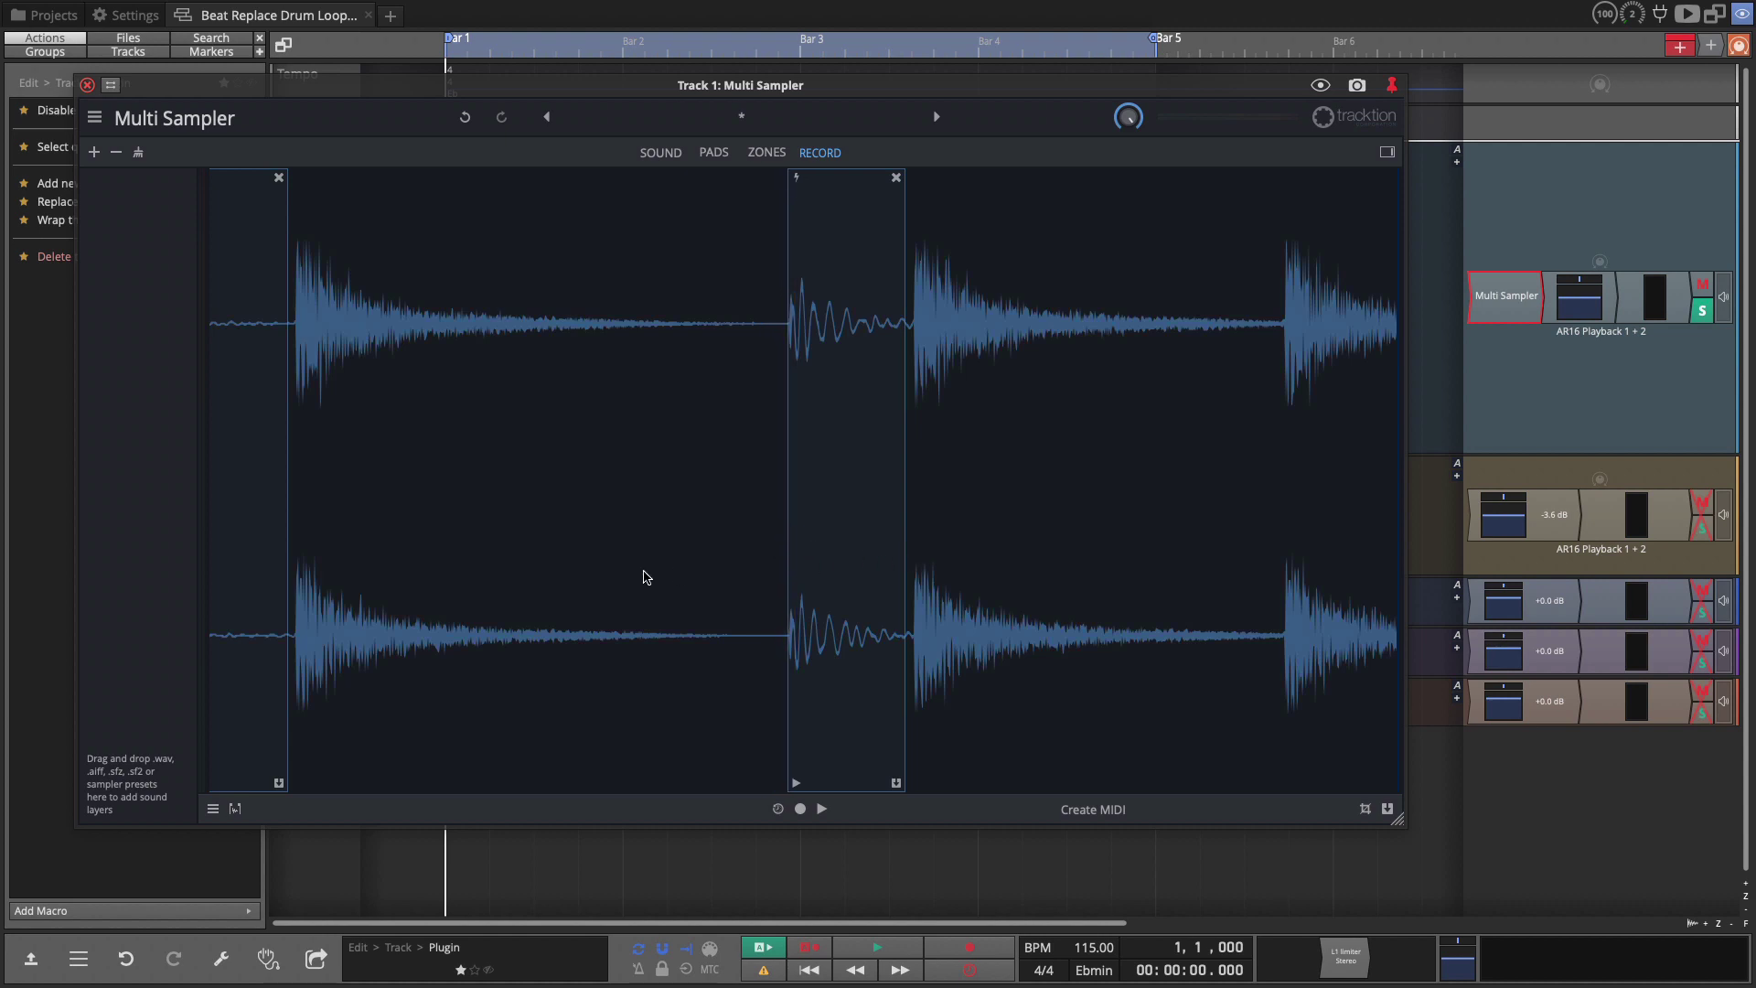
pyautogui.scroll(2, 645, 576)
pyautogui.scroll(1, 645, 576)
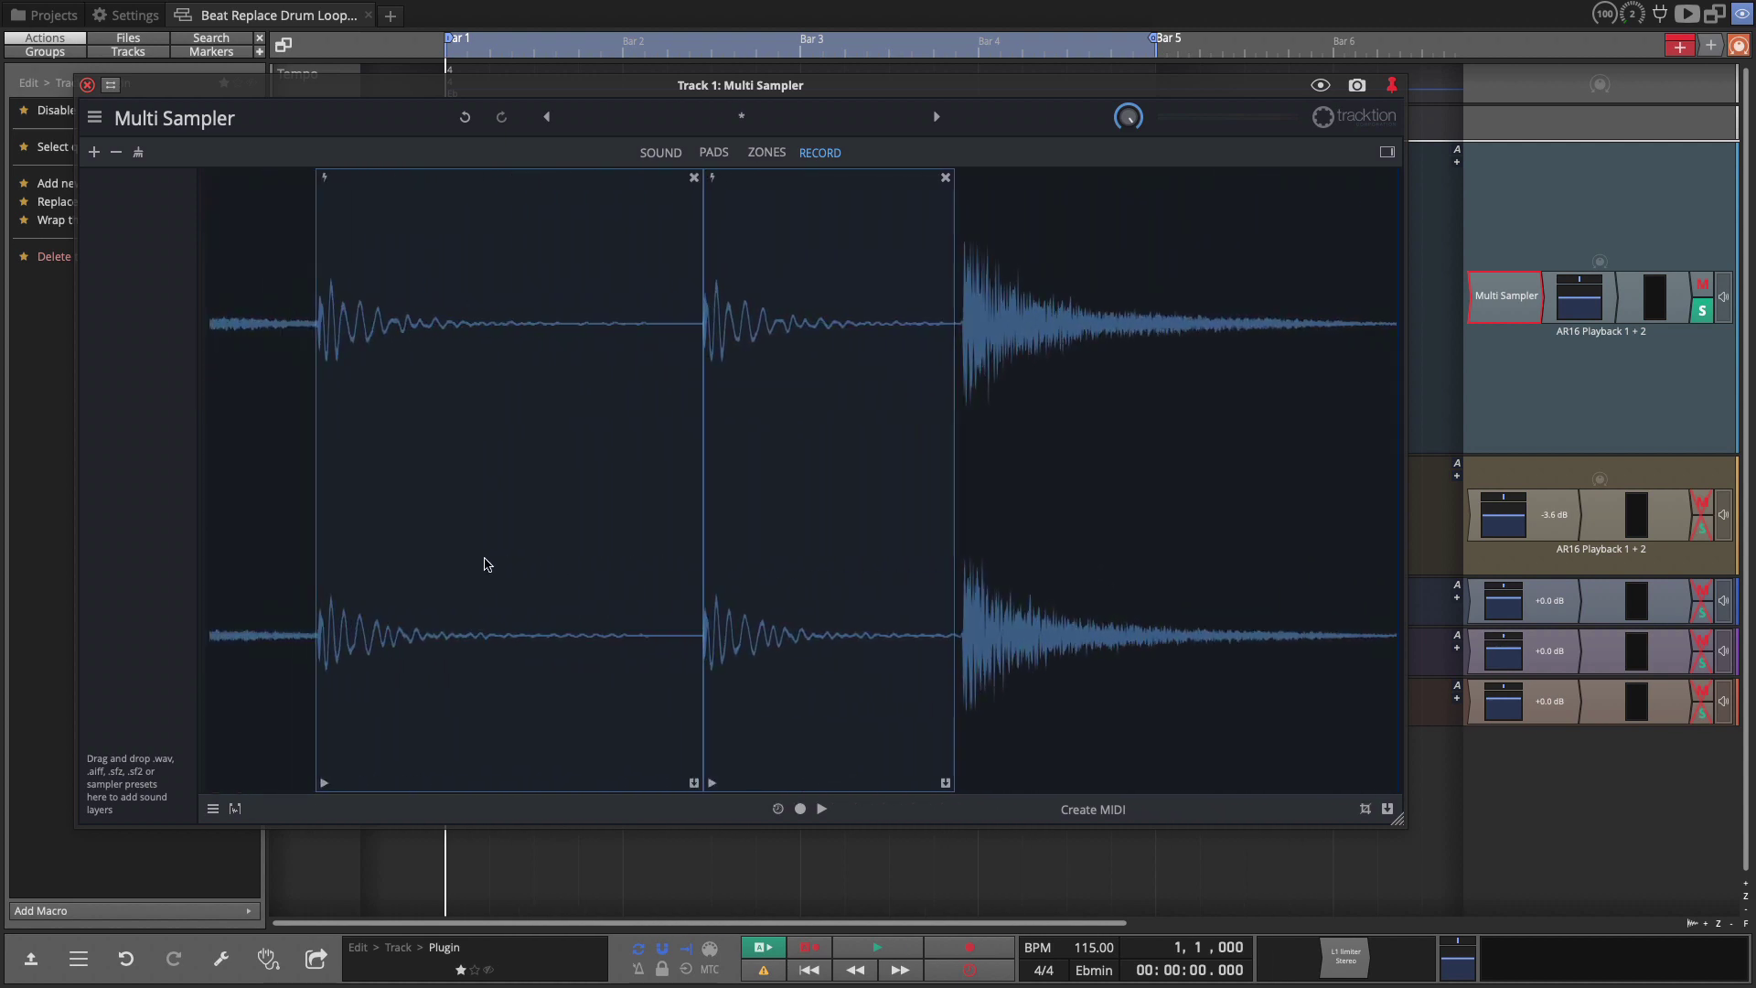
pyautogui.moveTo(717, 561); pyautogui.dragTo(688, 561)
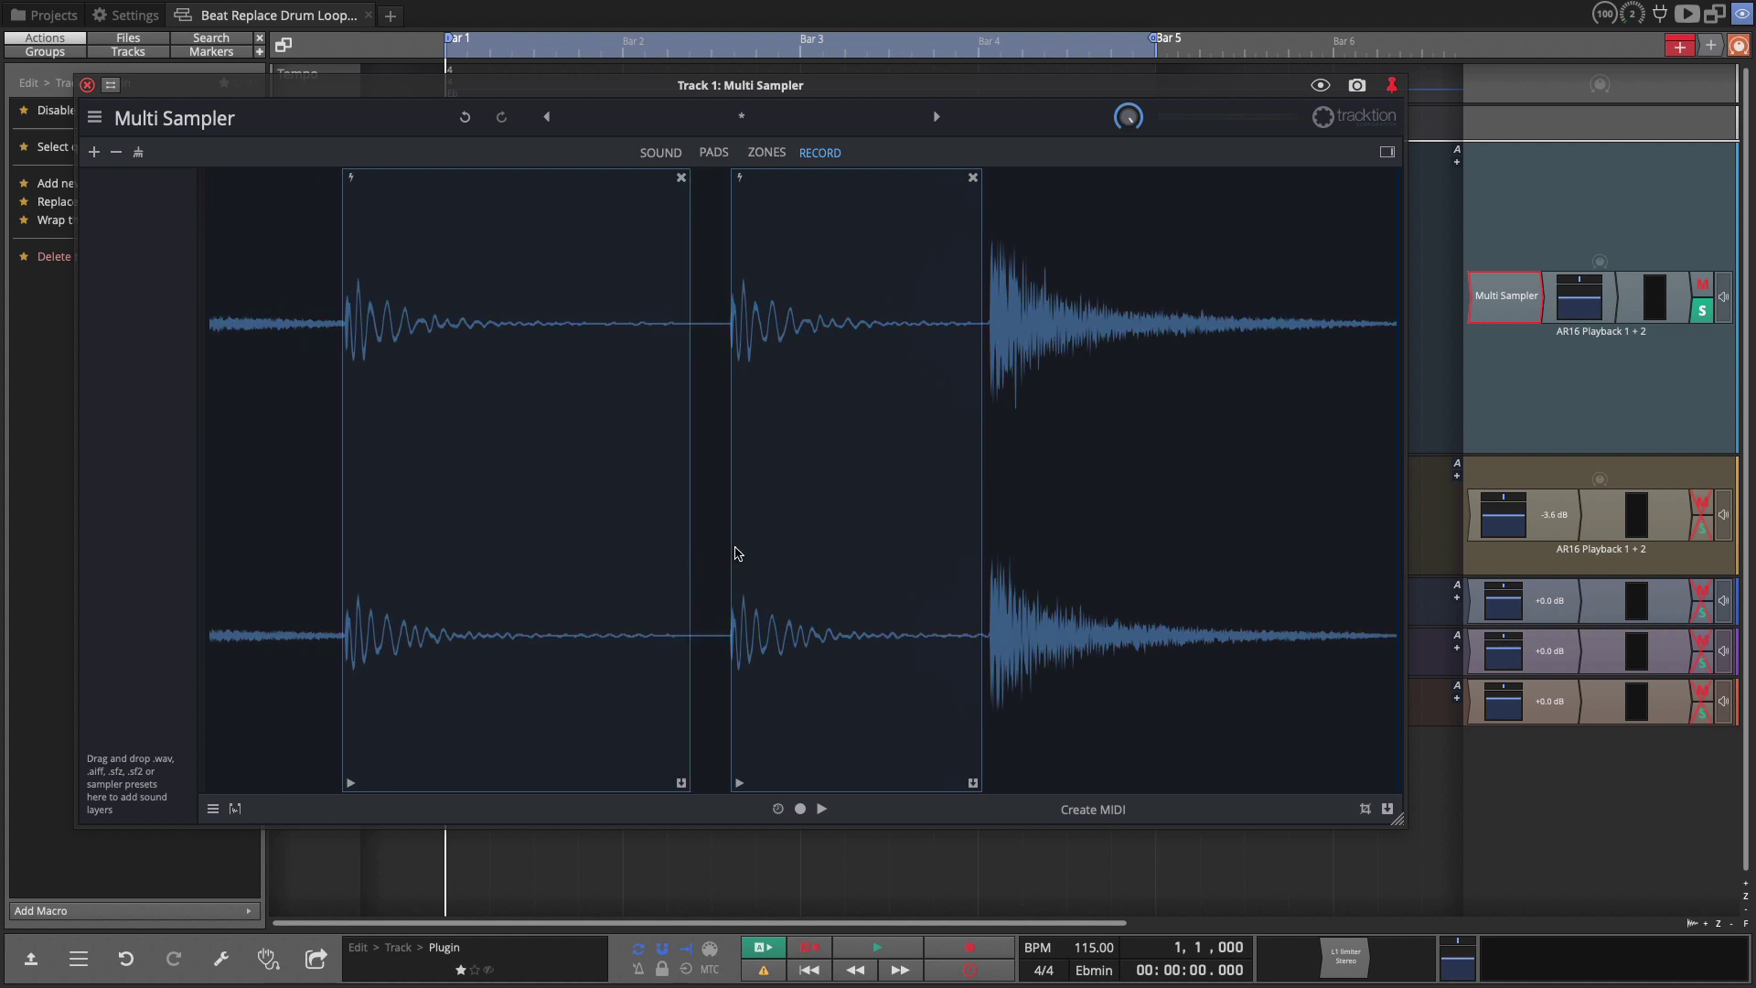
# Zoom onto single slices and fine-tune their starts and ends around the kick attacks
pyautogui.doubleClick(734, 552)
pyautogui.moveTo(557, 552); pyautogui.dragTo(566, 551)
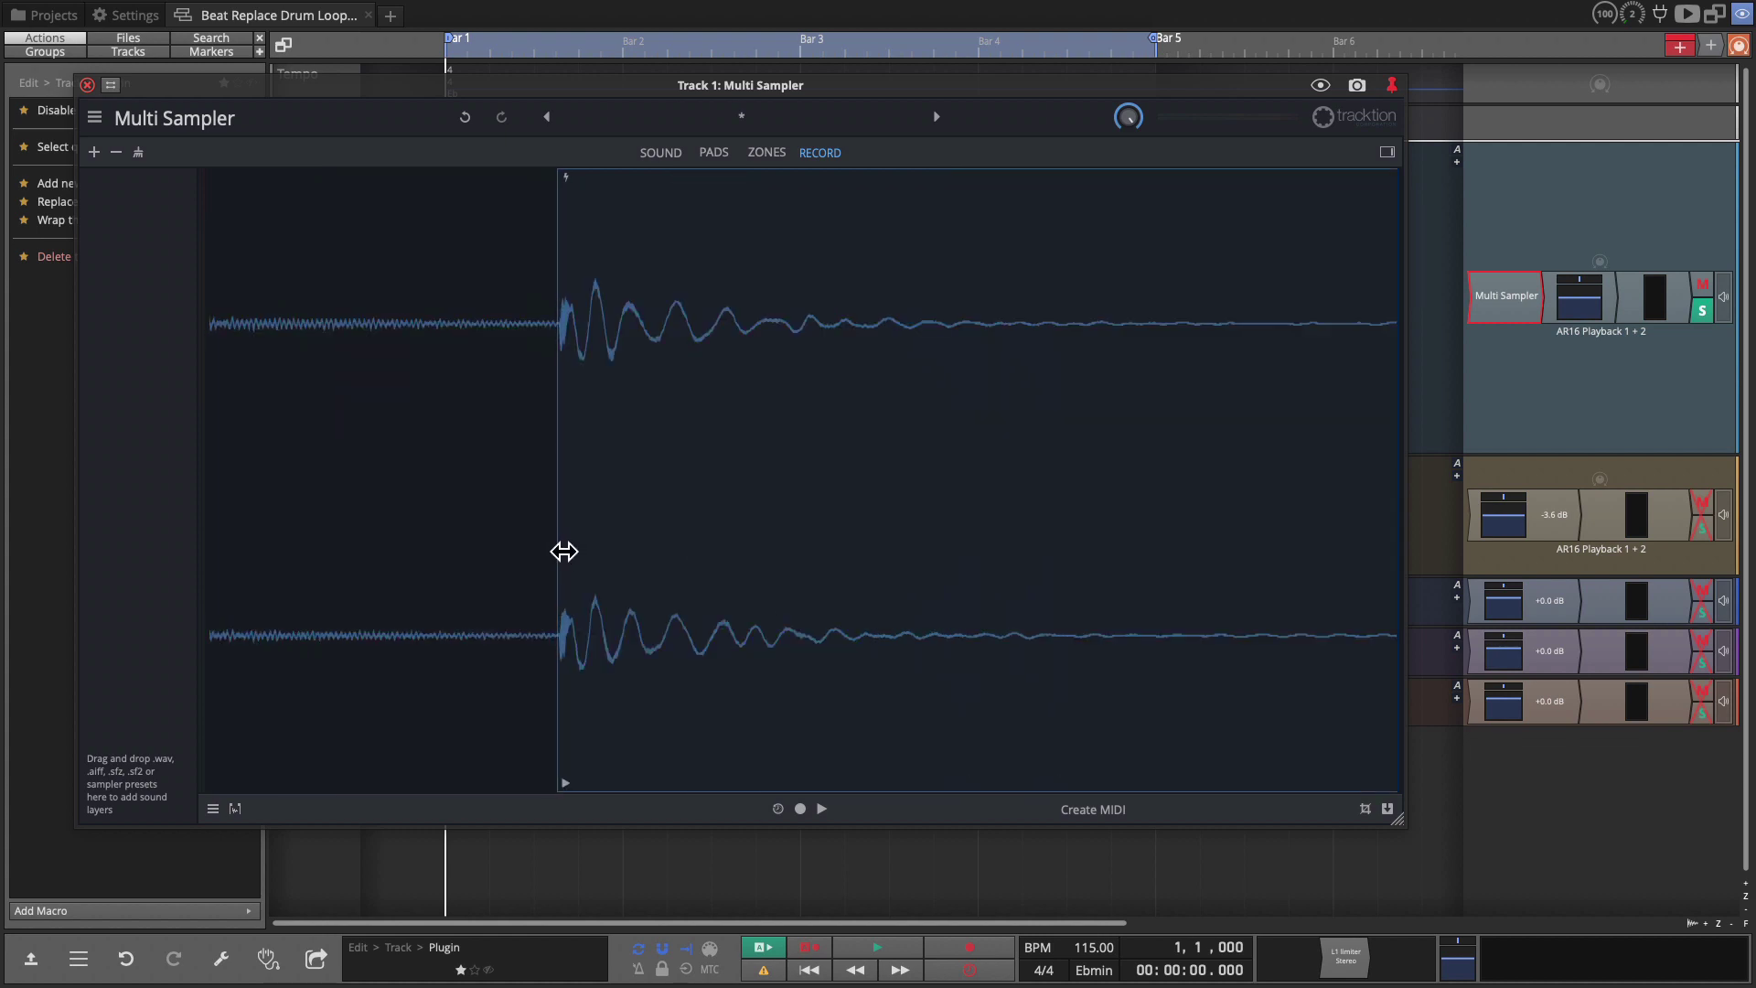
pyautogui.scroll(-4, 485, 547)
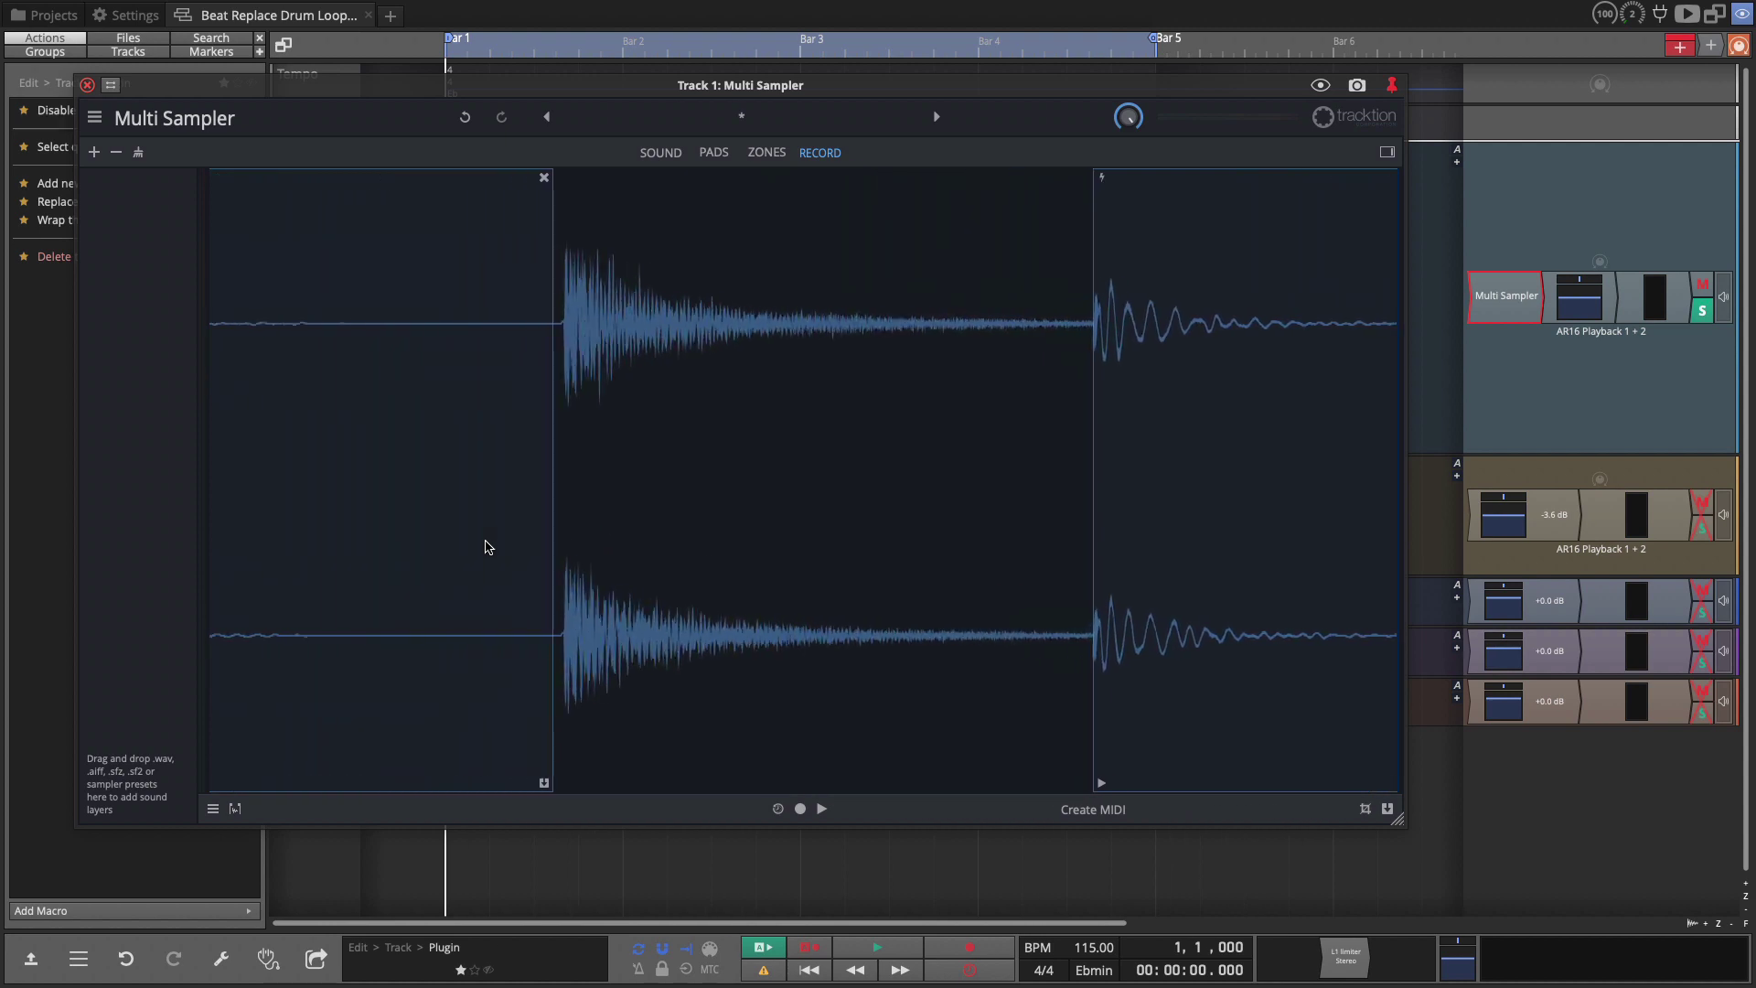
pyautogui.scroll(-1, 485, 548)
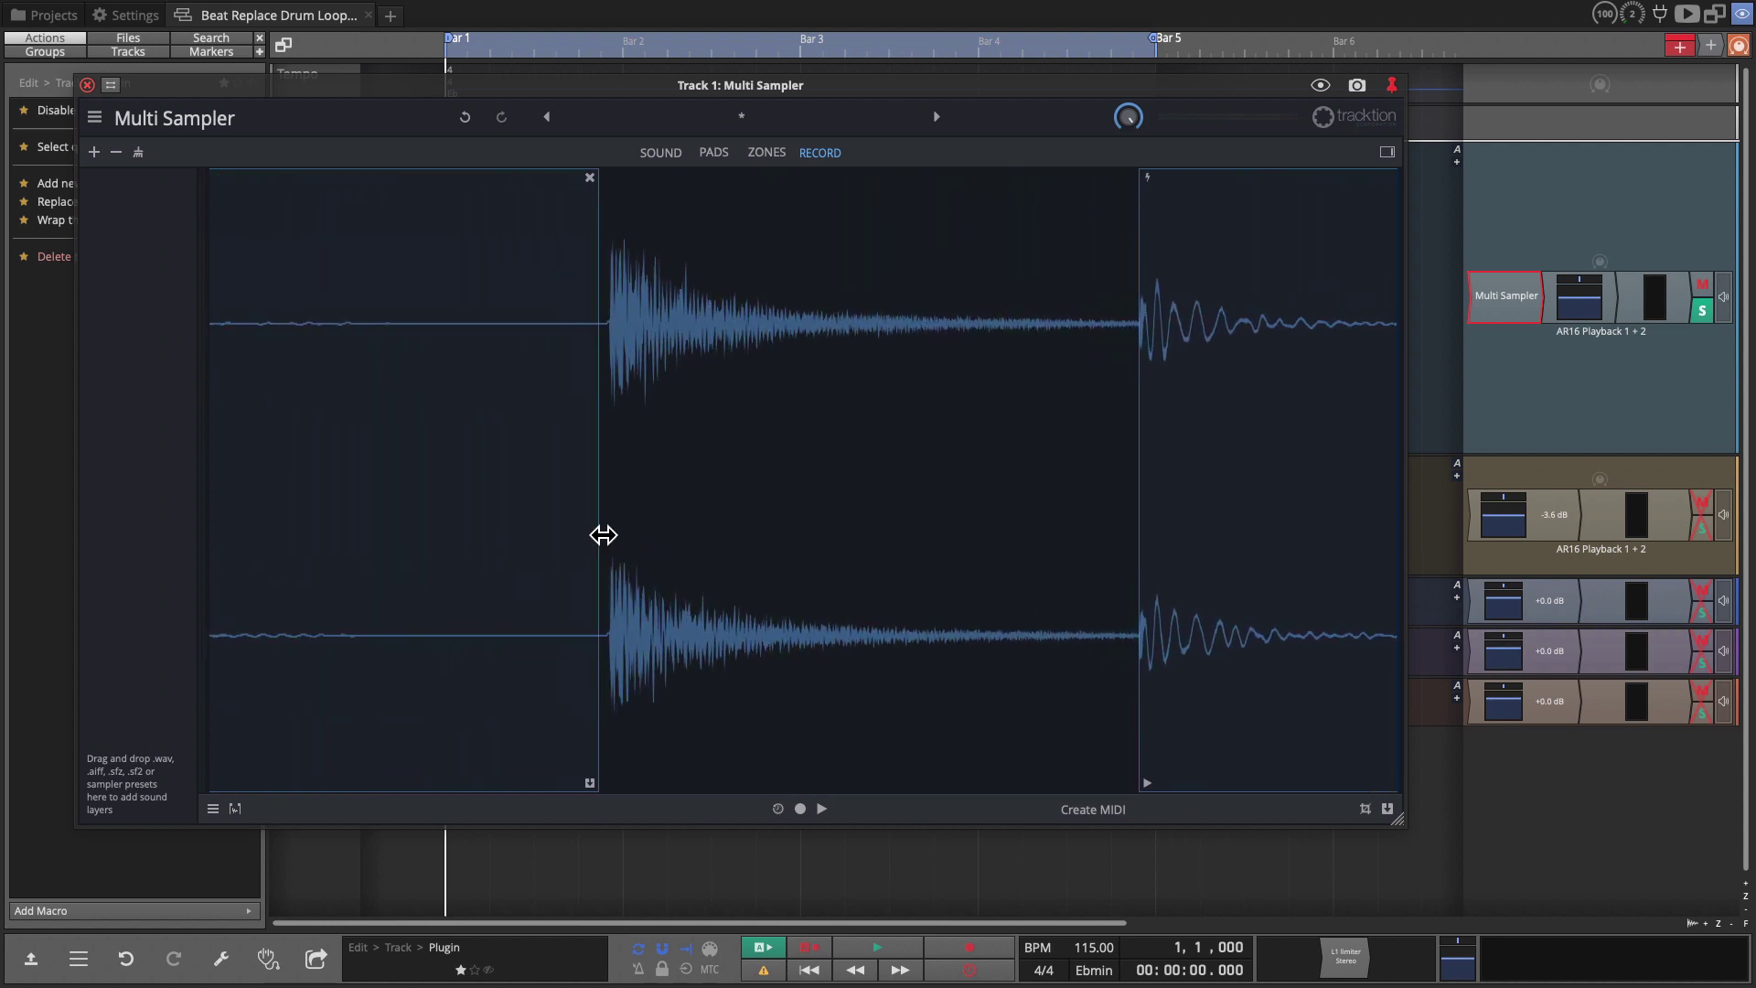
pyautogui.scroll(3, 517, 533)
pyautogui.scroll(-1, 517, 532)
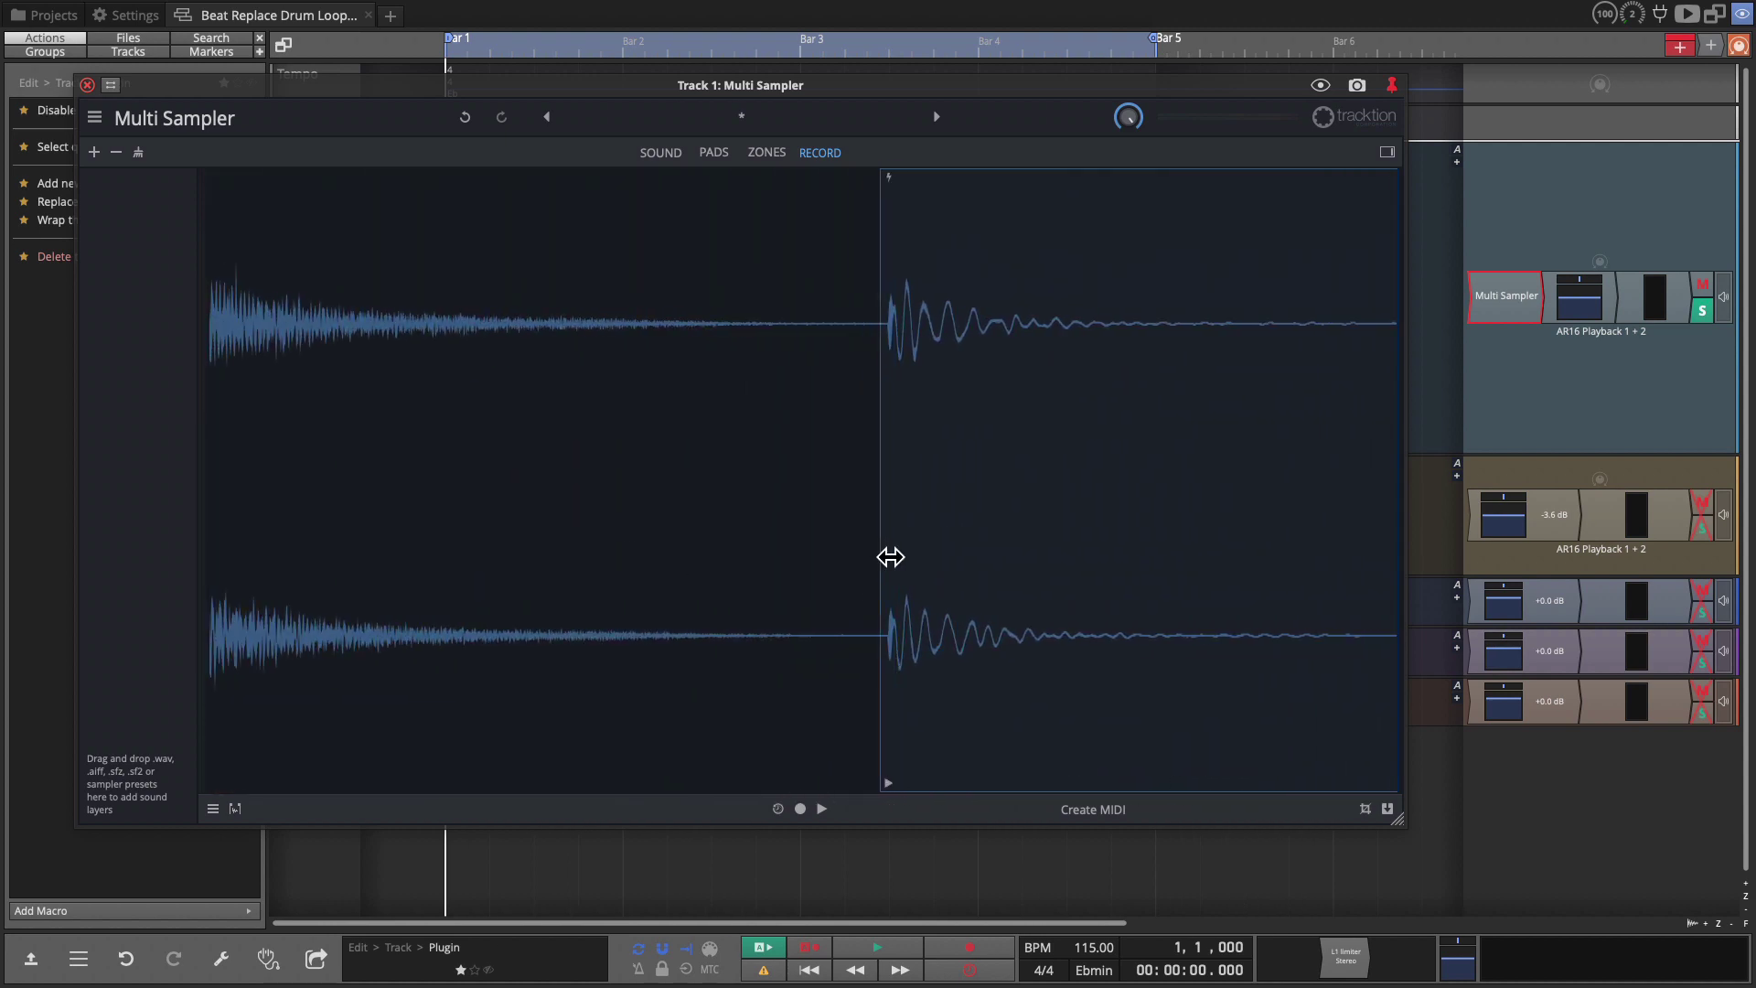
pyautogui.click(822, 809)
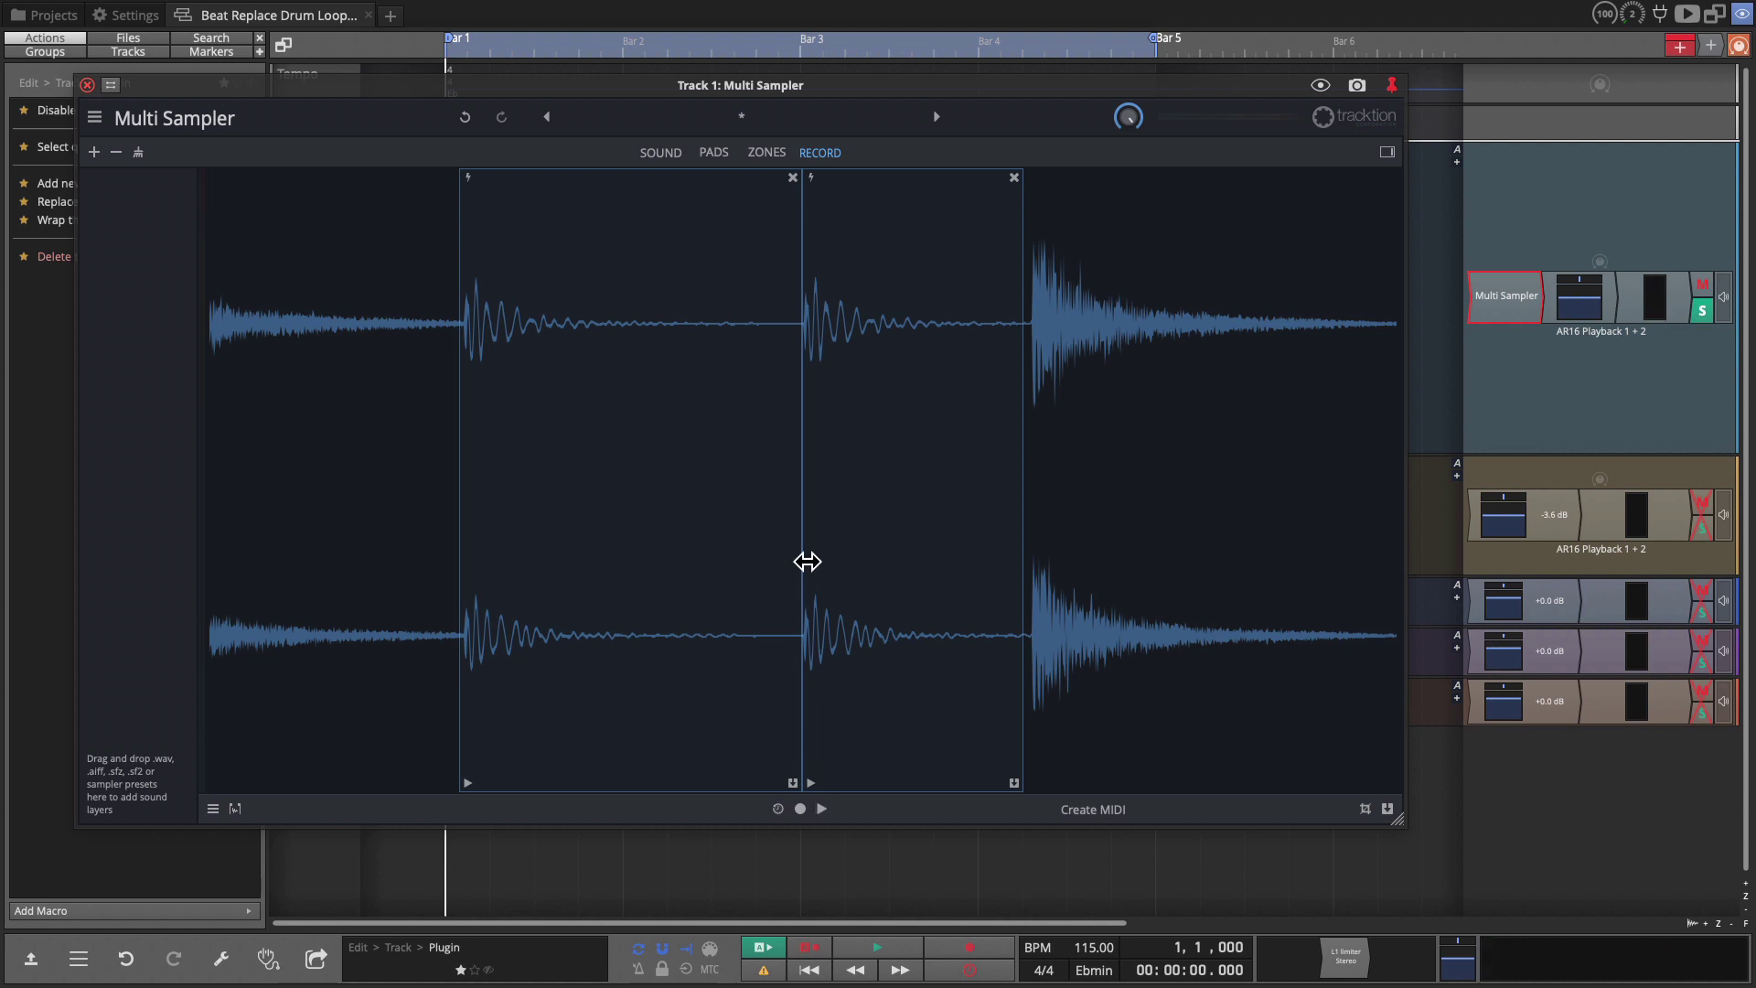
pyautogui.moveTo(801, 564); pyautogui.dragTo(774, 564)
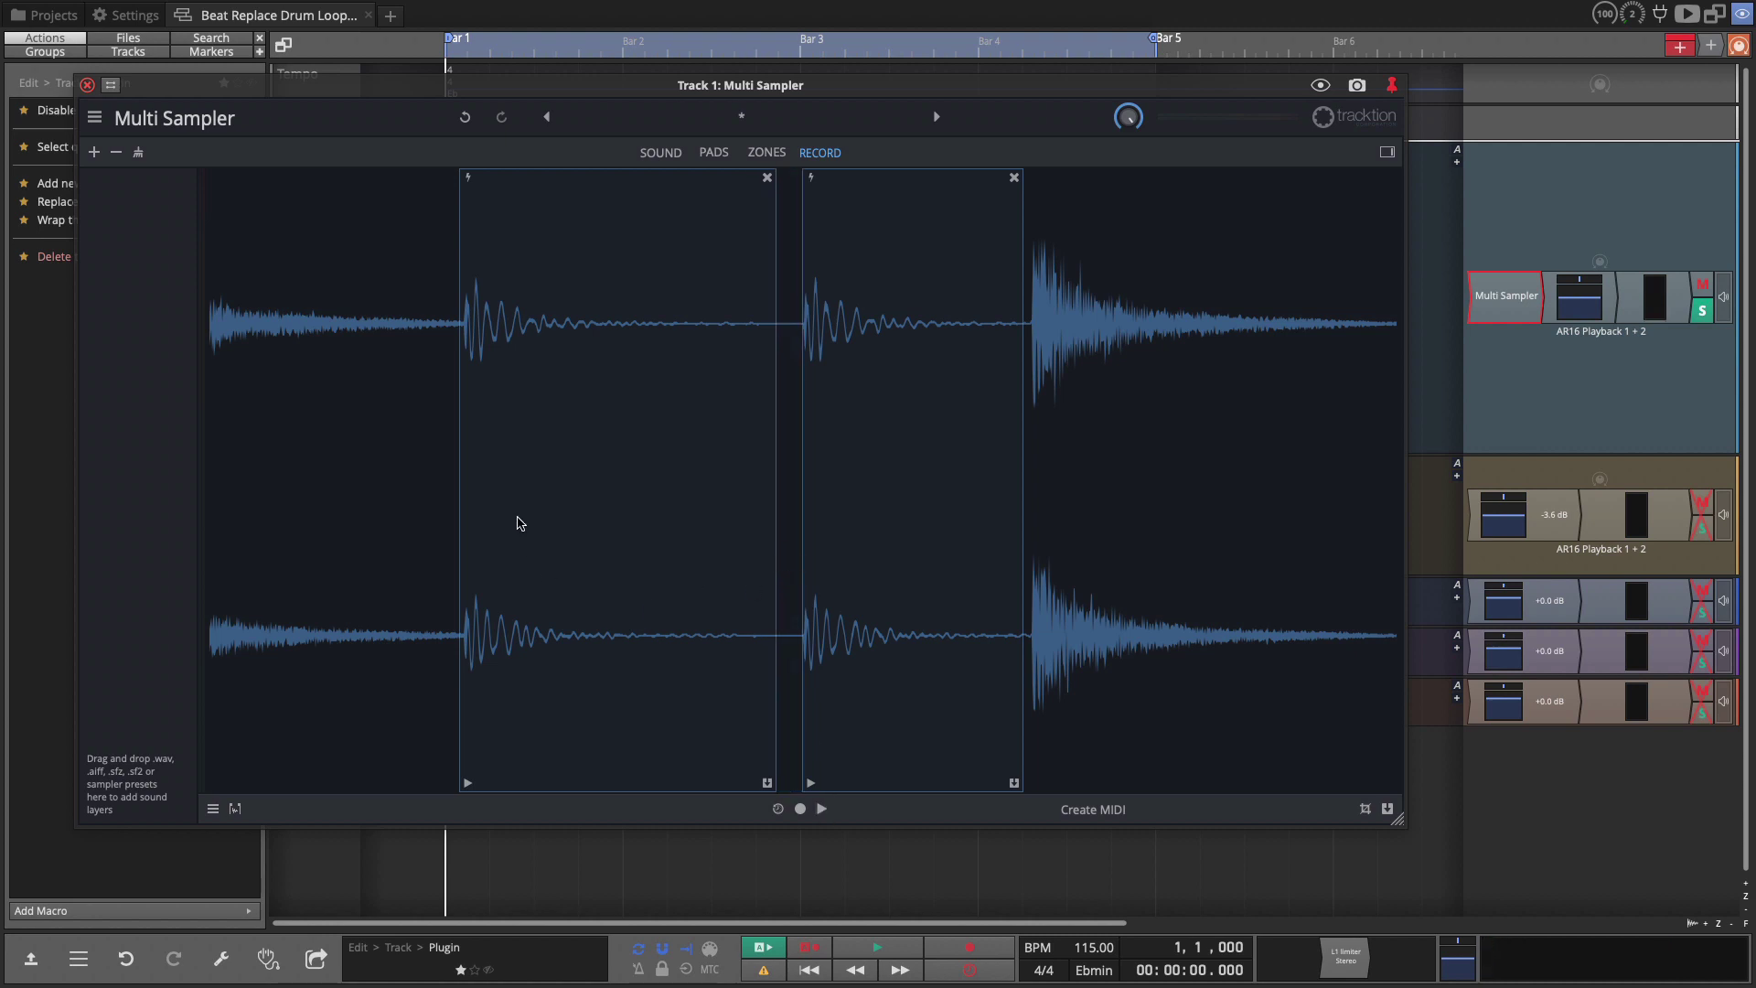
pyautogui.scroll(2, 518, 523)
pyautogui.scroll(3, 474, 531)
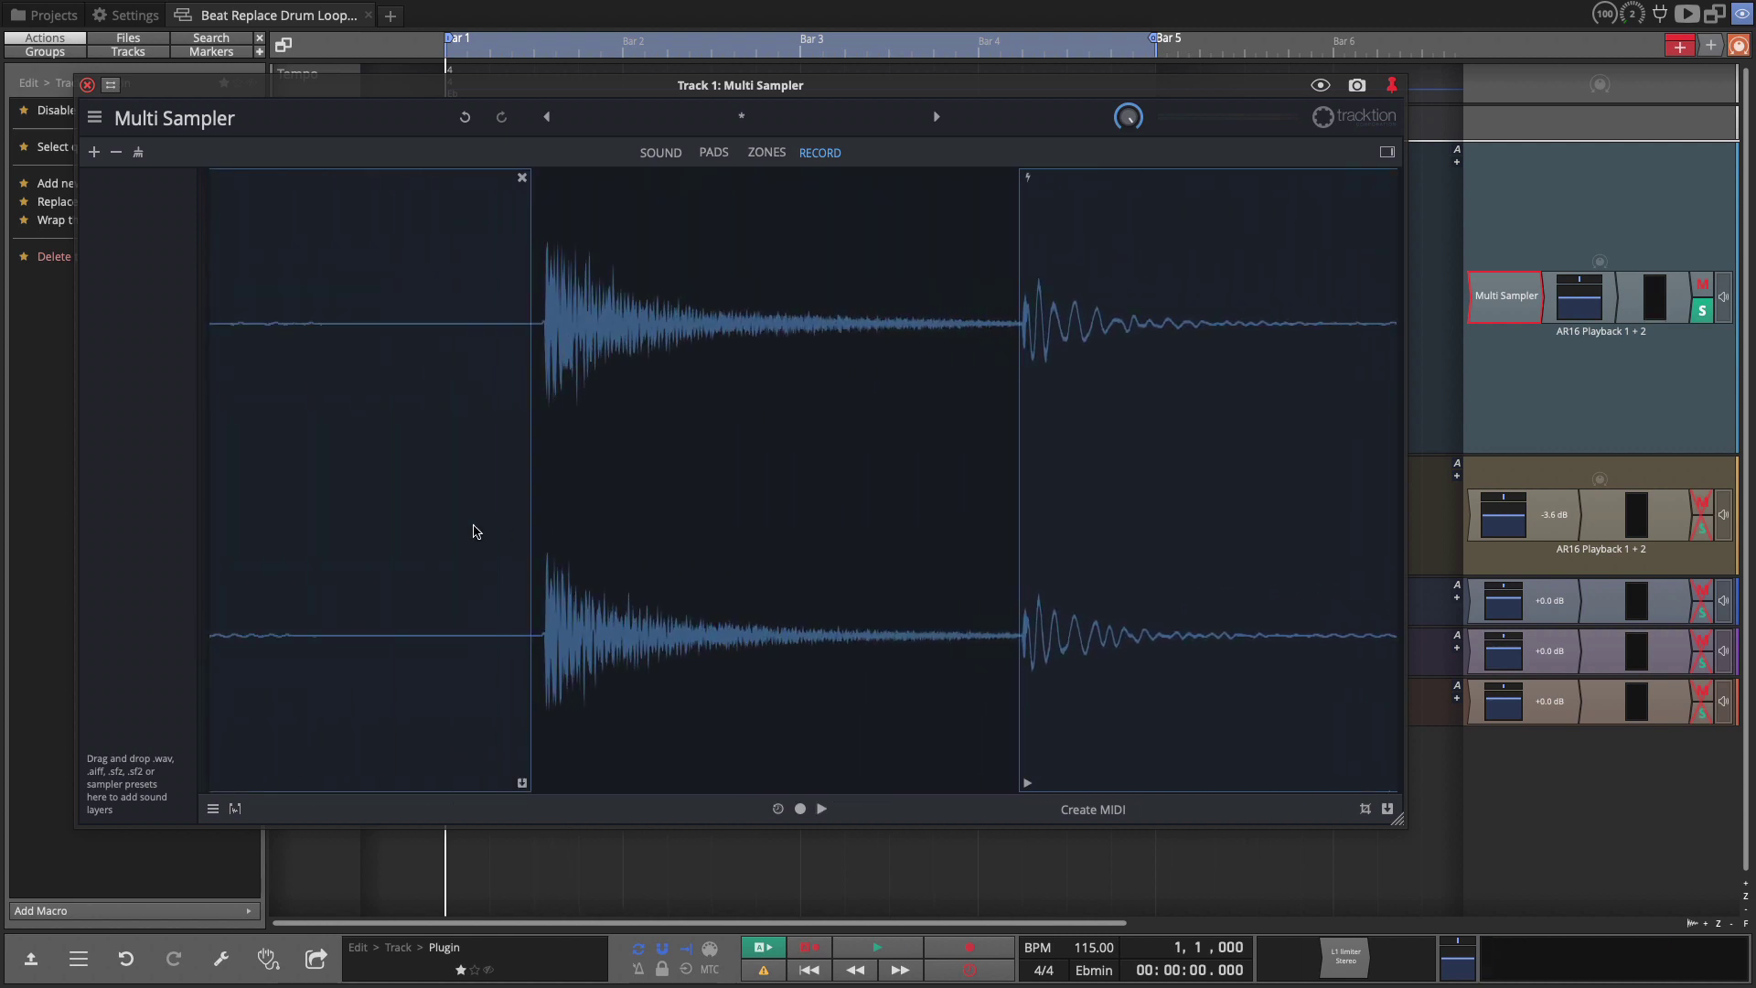
pyautogui.scroll(2, 472, 531)
pyautogui.scroll(2, 473, 531)
pyautogui.scroll(-2, 474, 530)
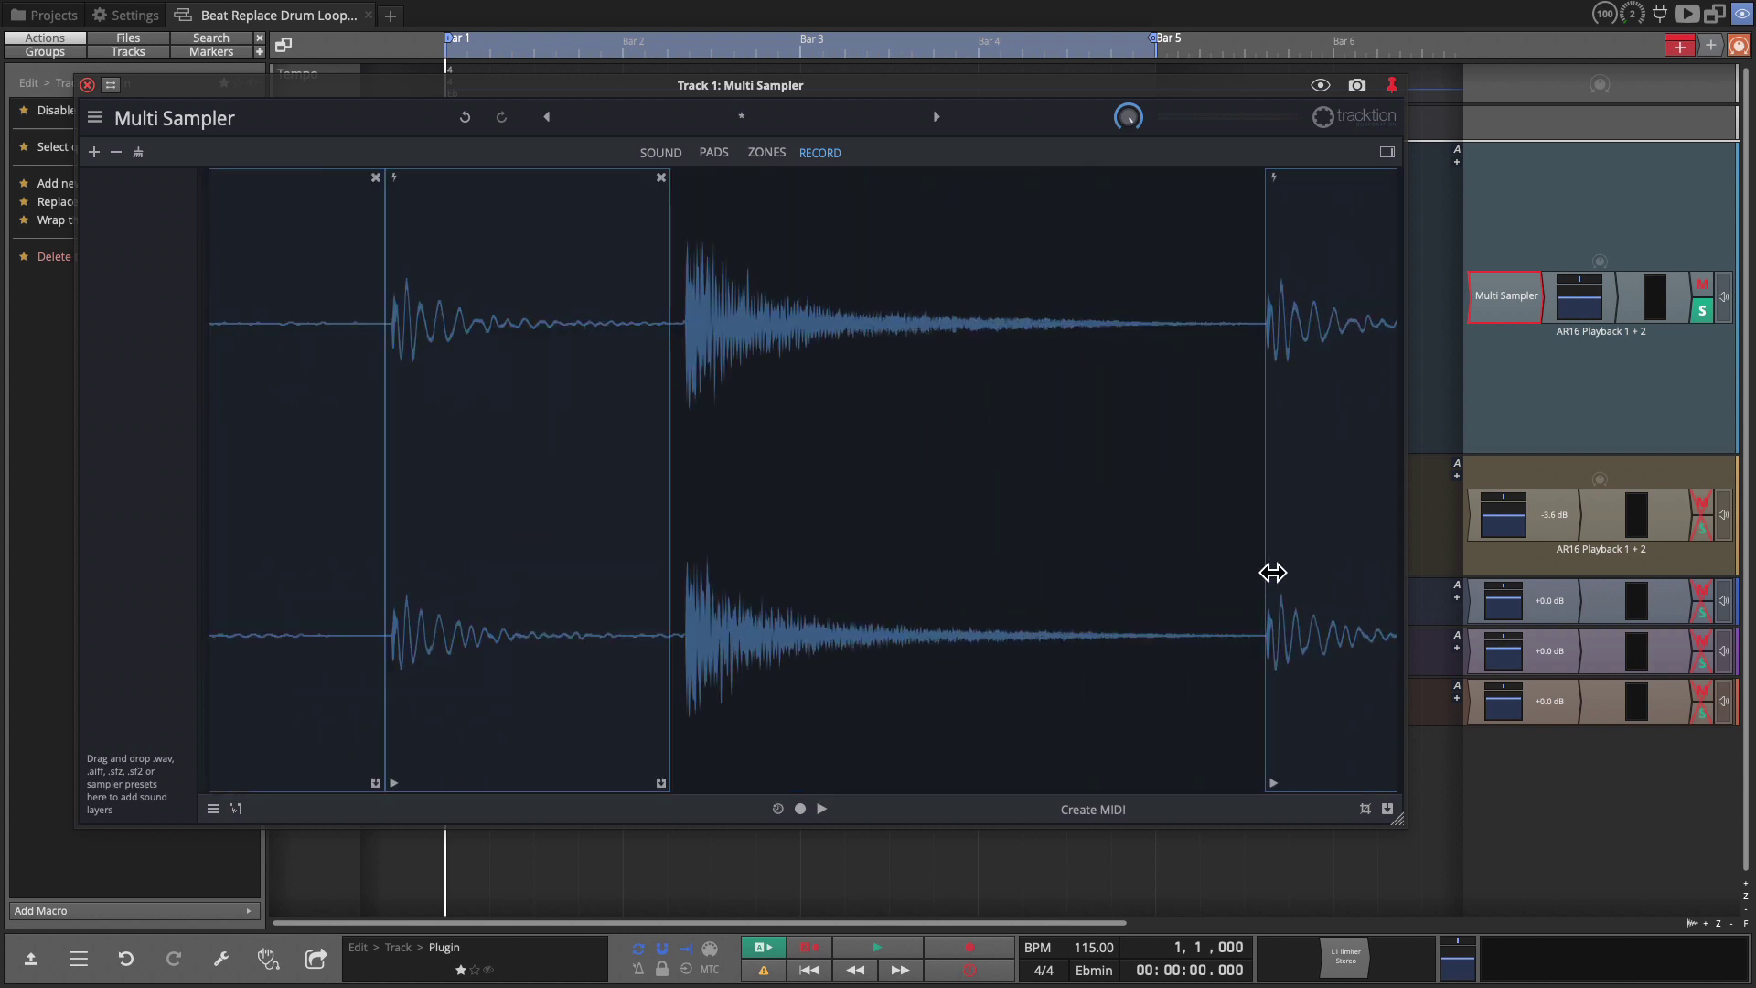
pyautogui.scroll(2, 1084, 569)
pyautogui.scroll(3, 960, 556)
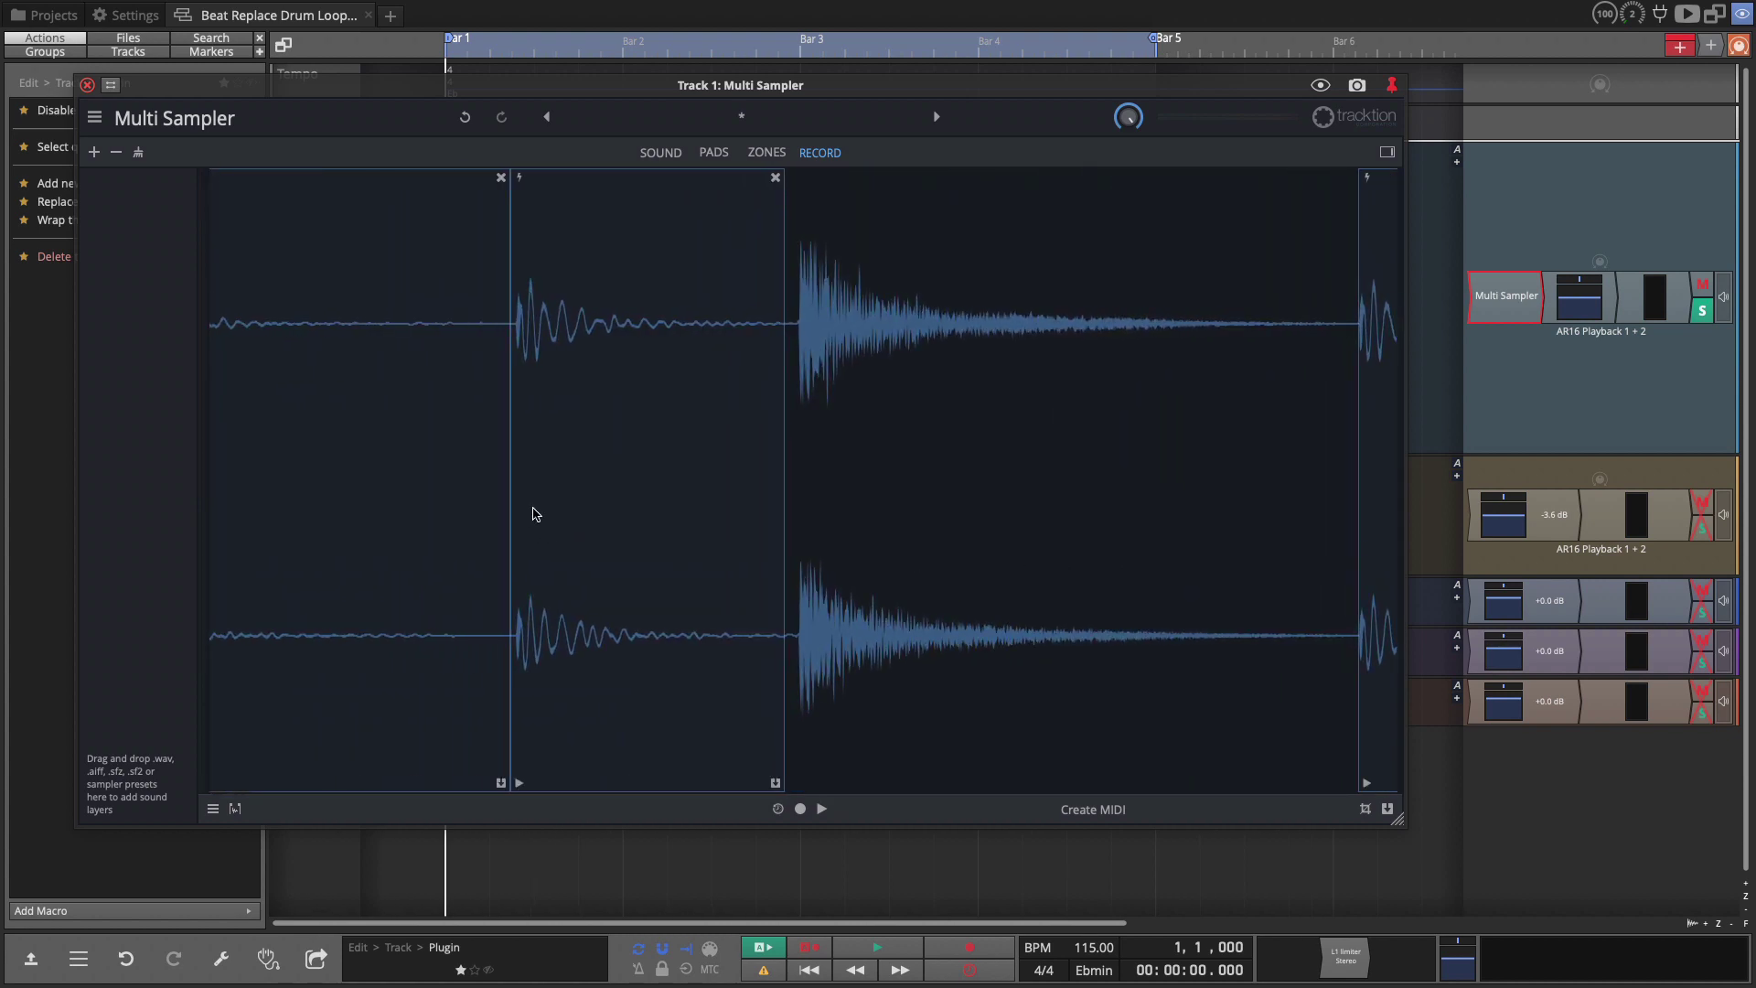
pyautogui.scroll(3, 514, 511)
pyautogui.moveTo(624, 515); pyautogui.dragTo(576, 518)
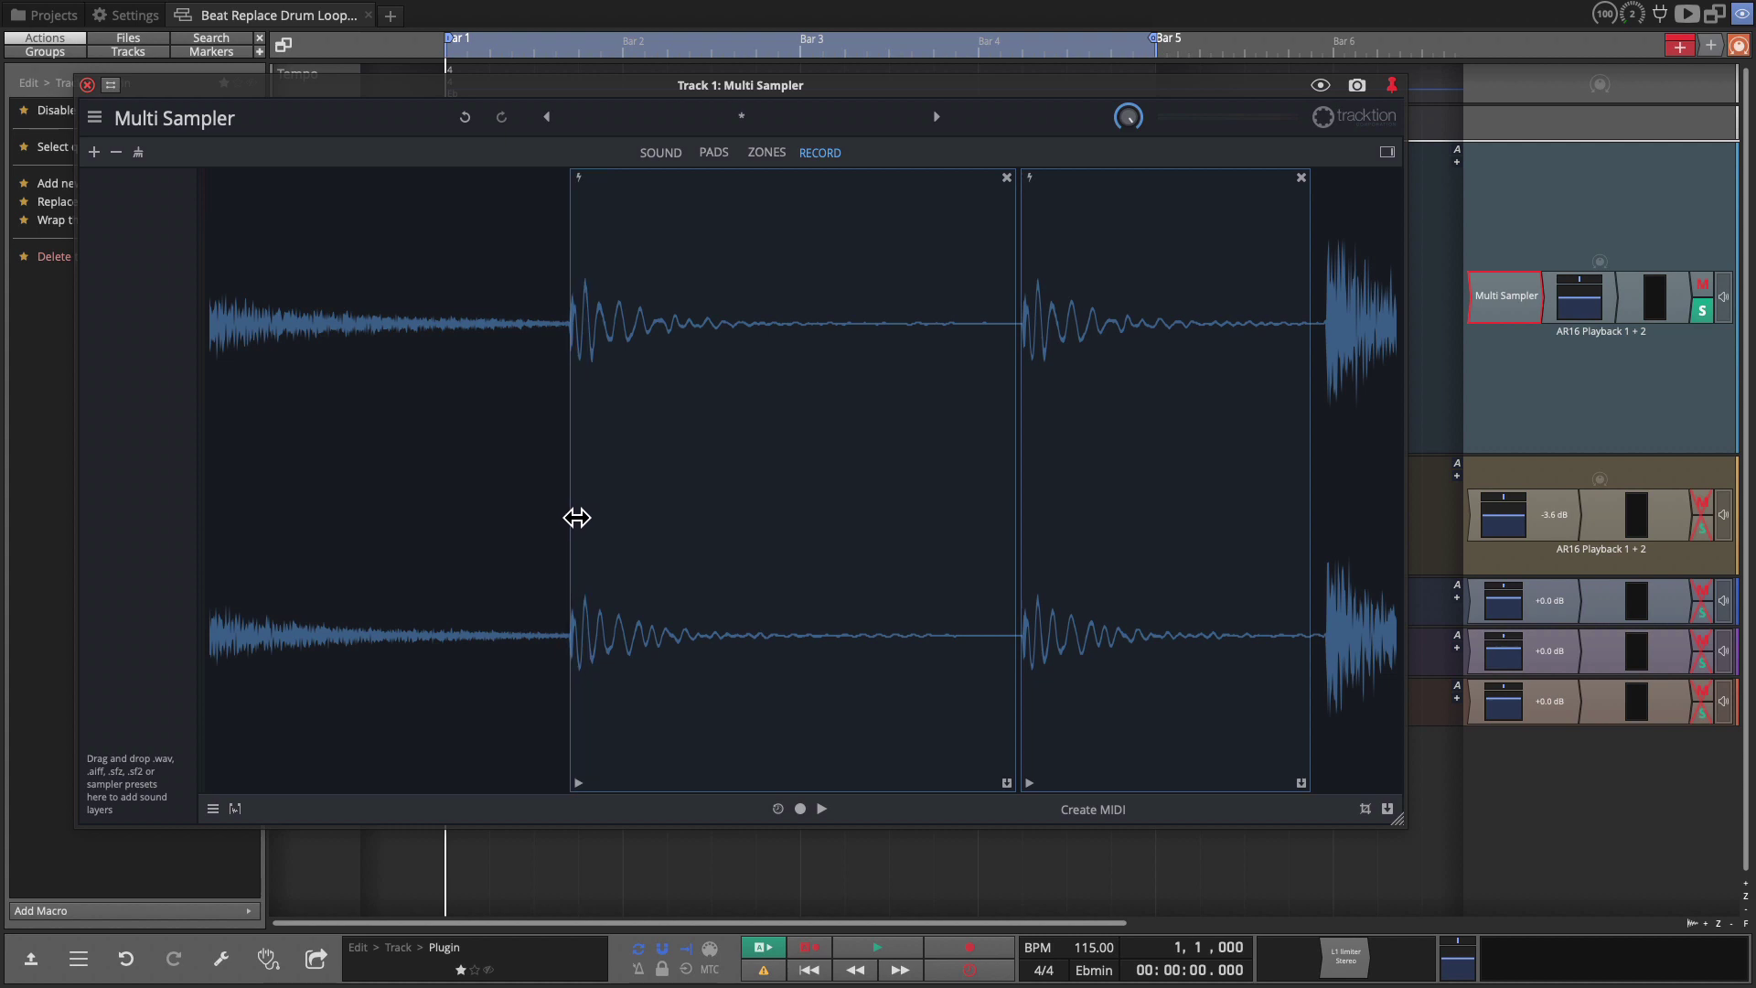
pyautogui.scroll(-2, 484, 522)
pyautogui.scroll(-2, 483, 523)
pyautogui.scroll(-2, 484, 523)
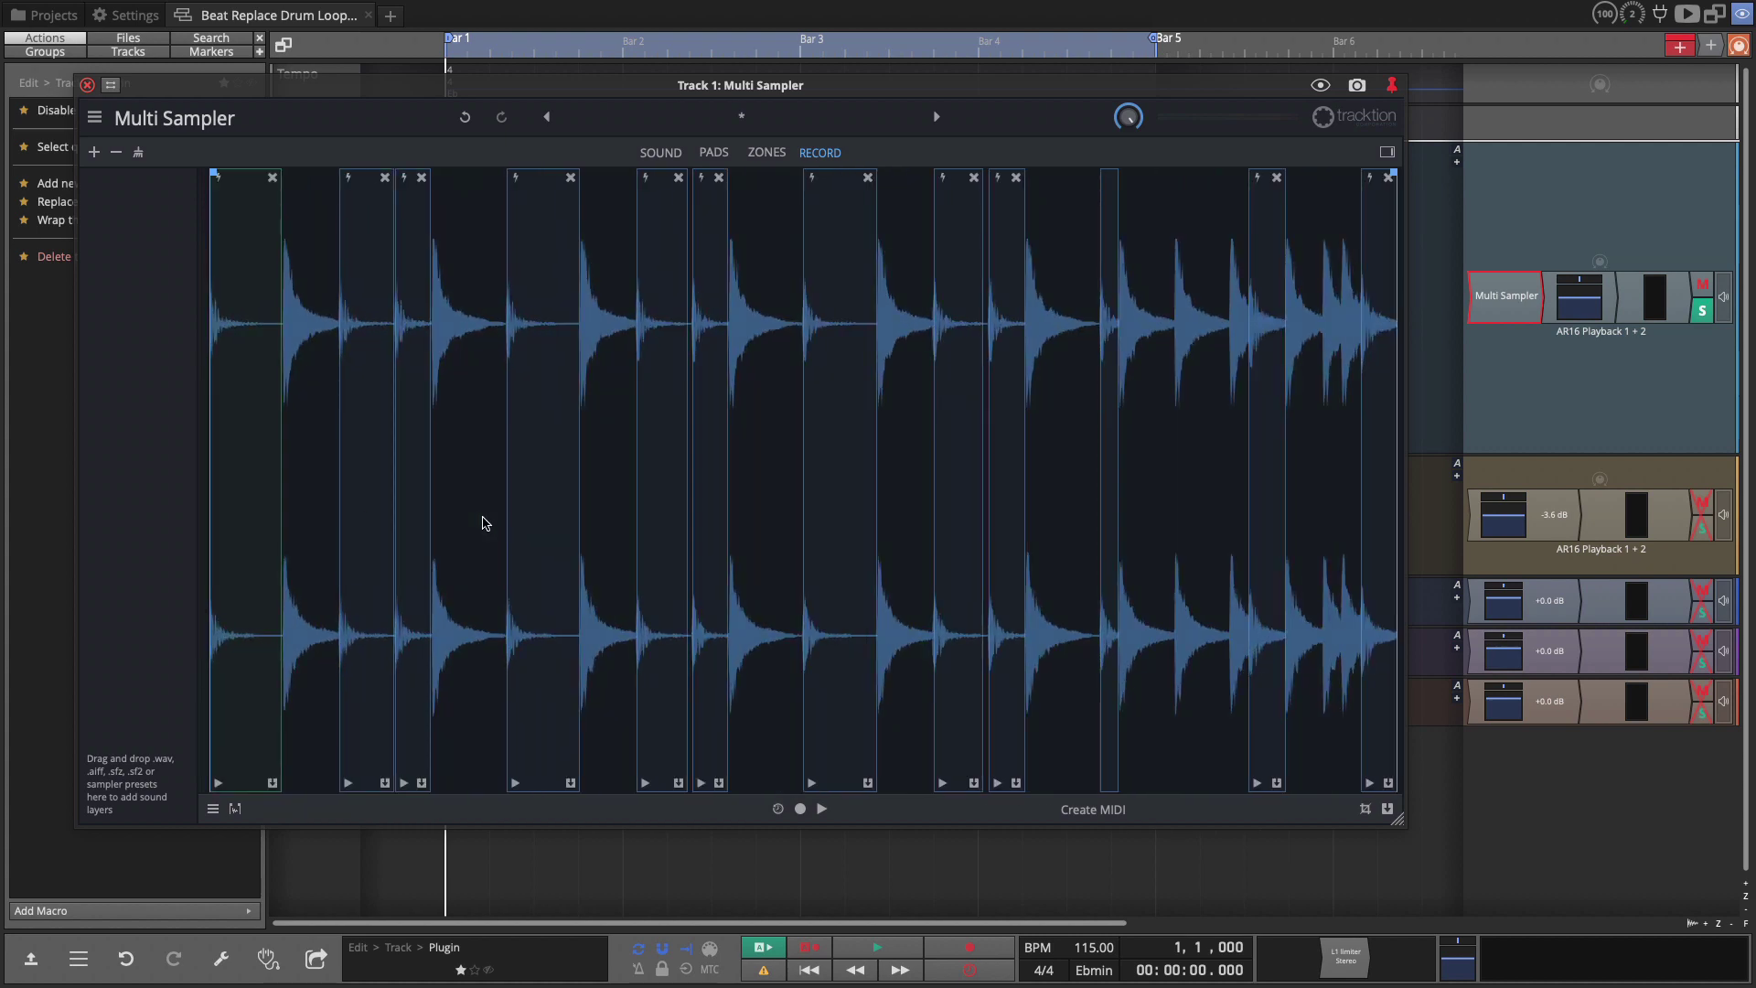
# Audition several of the refined kick slices
pyautogui.click(515, 786)
pyautogui.click(403, 786)
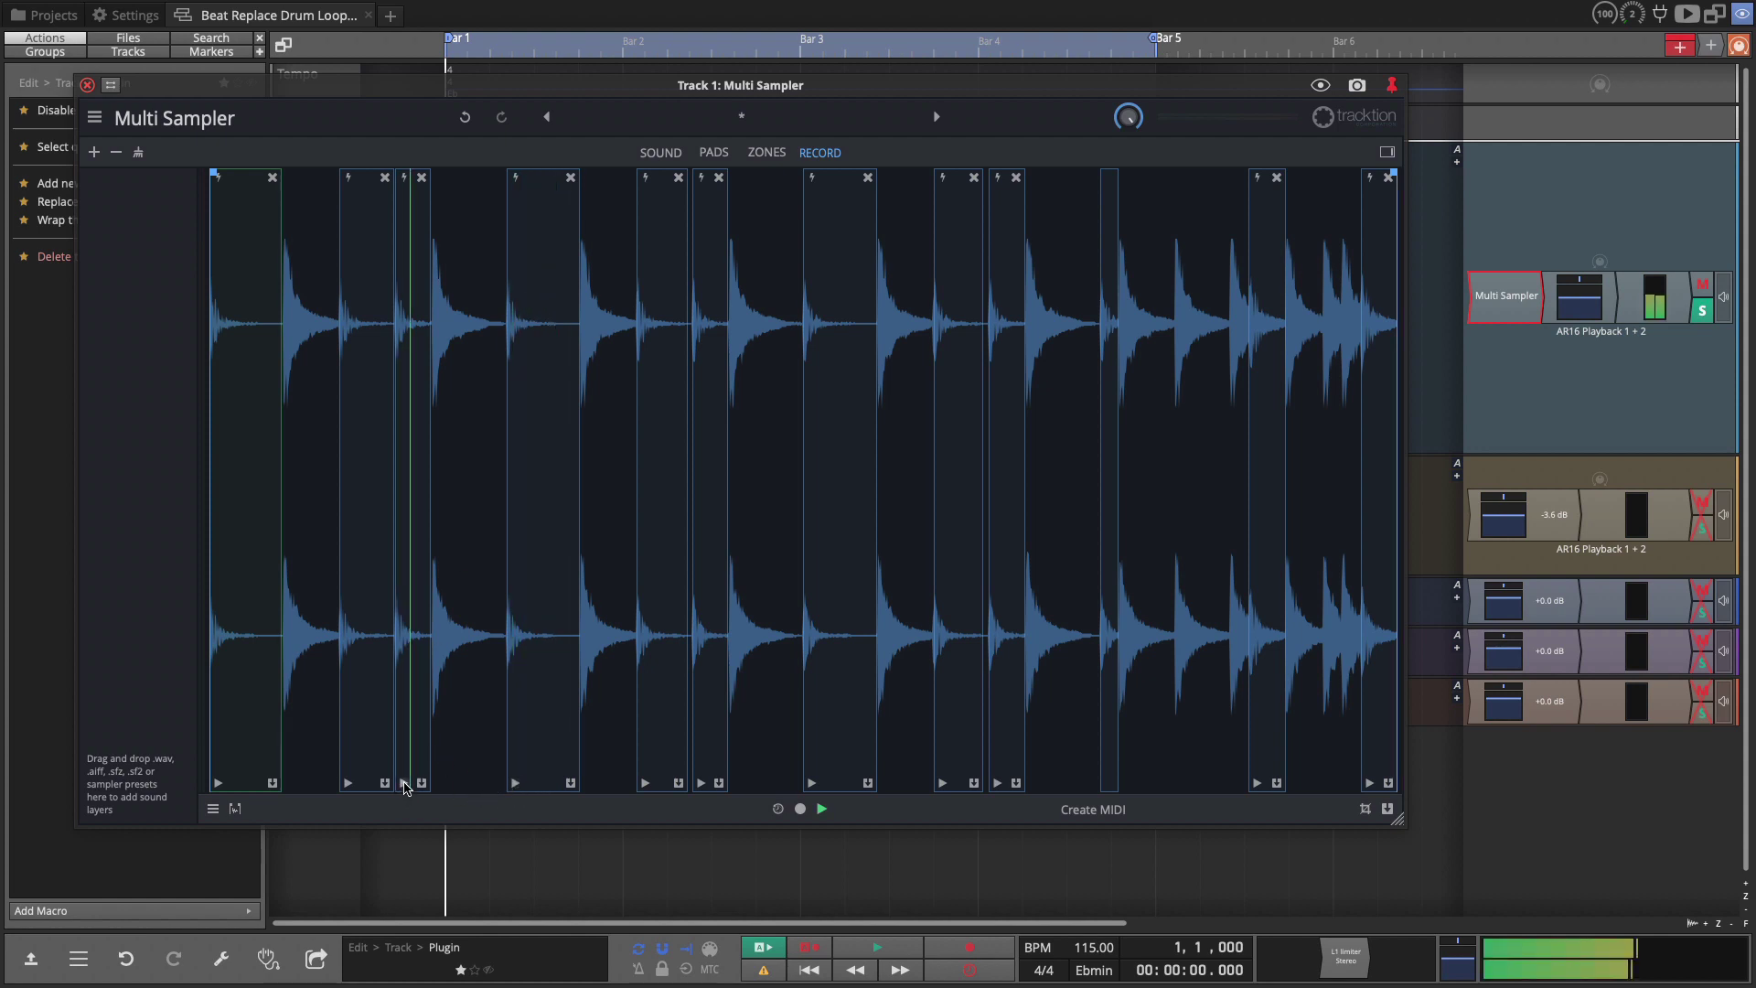
pyautogui.click(346, 785)
pyautogui.click(345, 785)
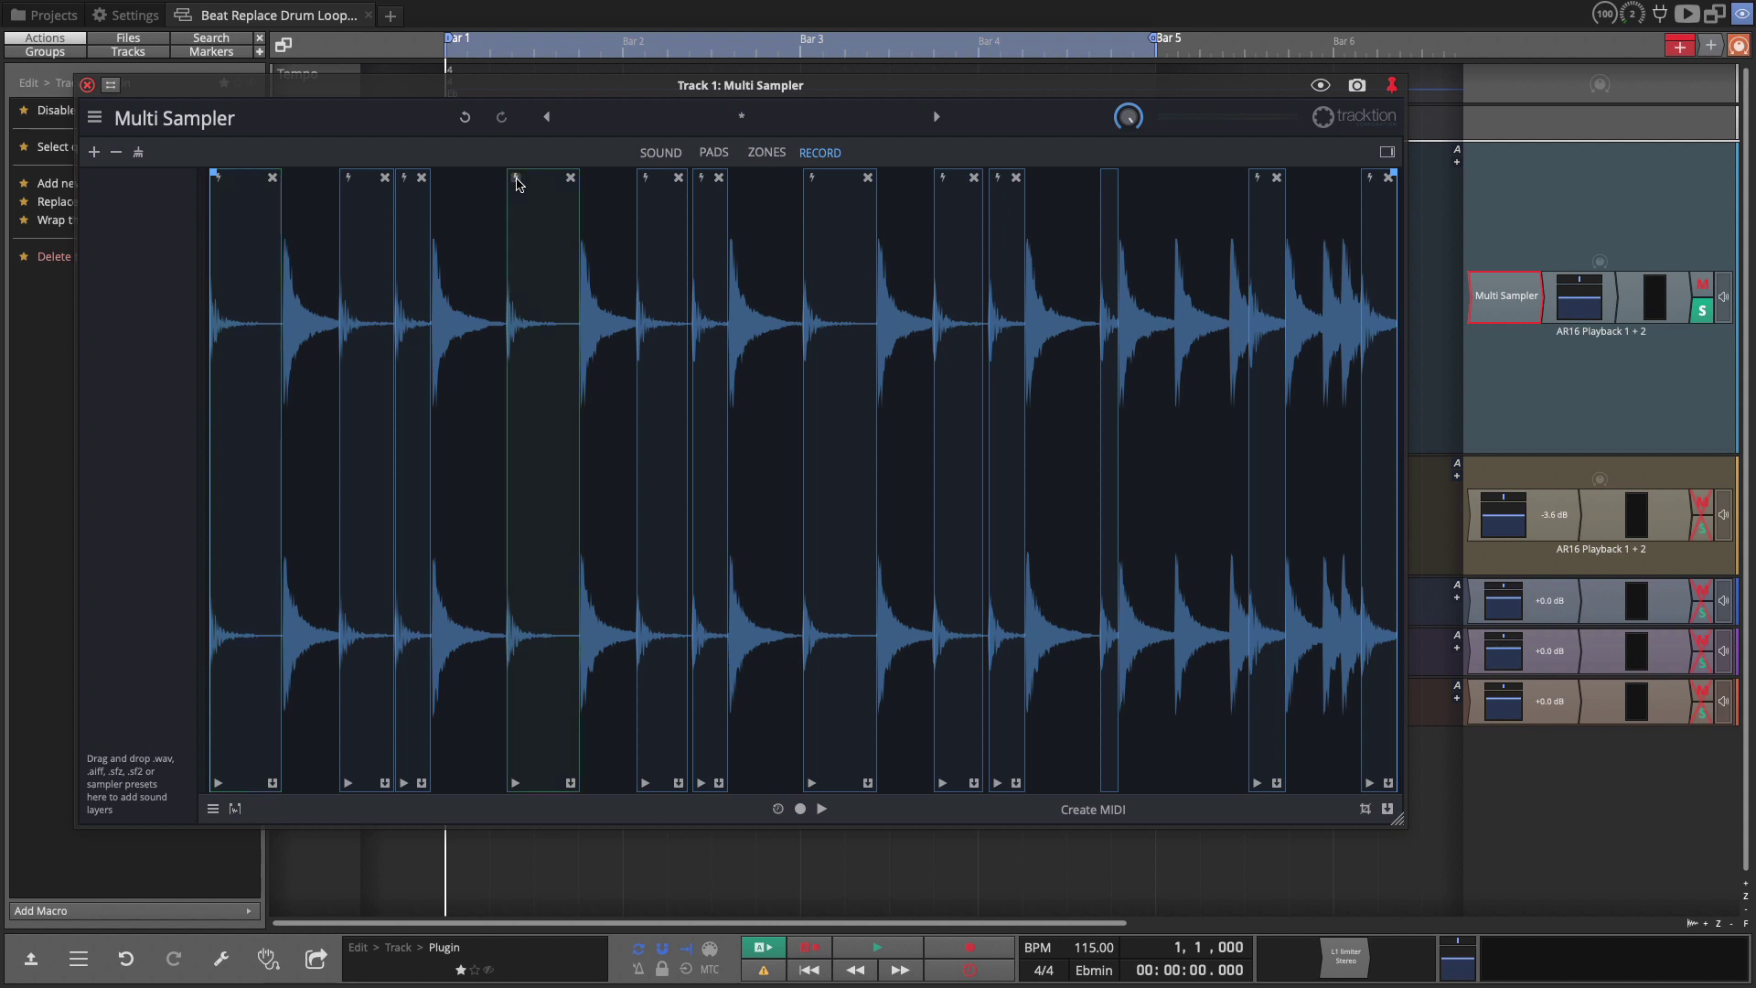
# Create MIDI plus a sound layer named Kick from the sliced kick hits
pyautogui.click(1093, 809)
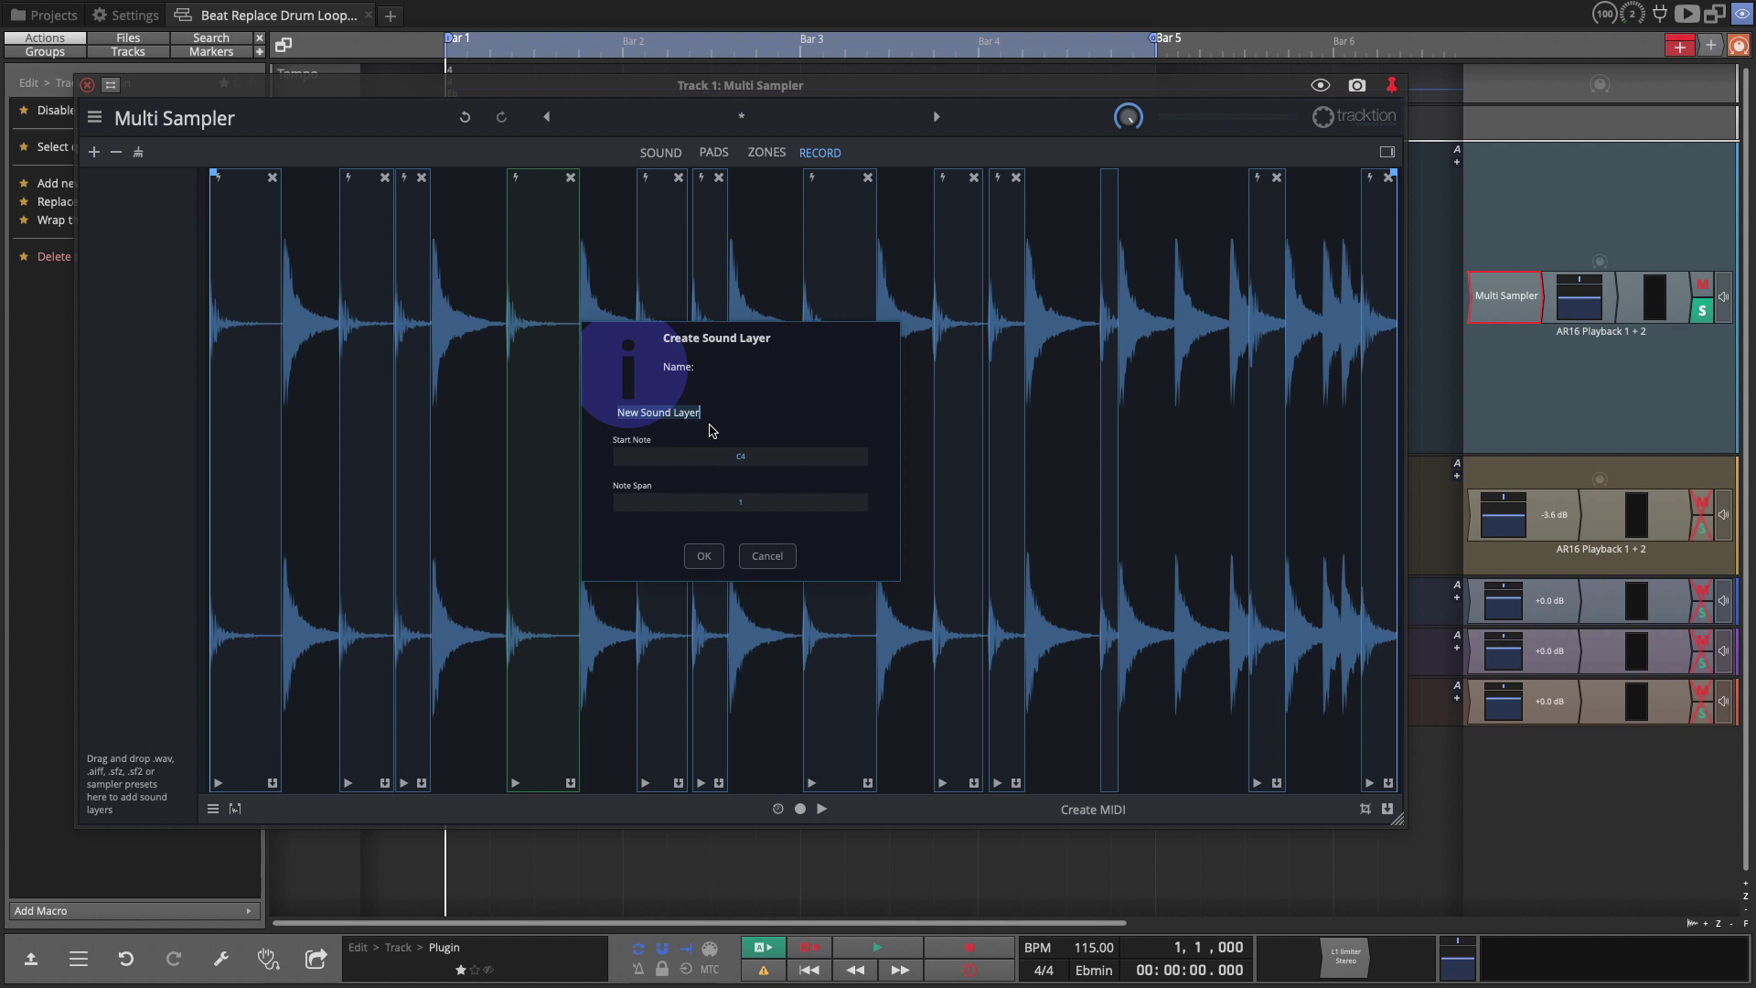
pyautogui.write('Kick')
pyautogui.click(704, 557)
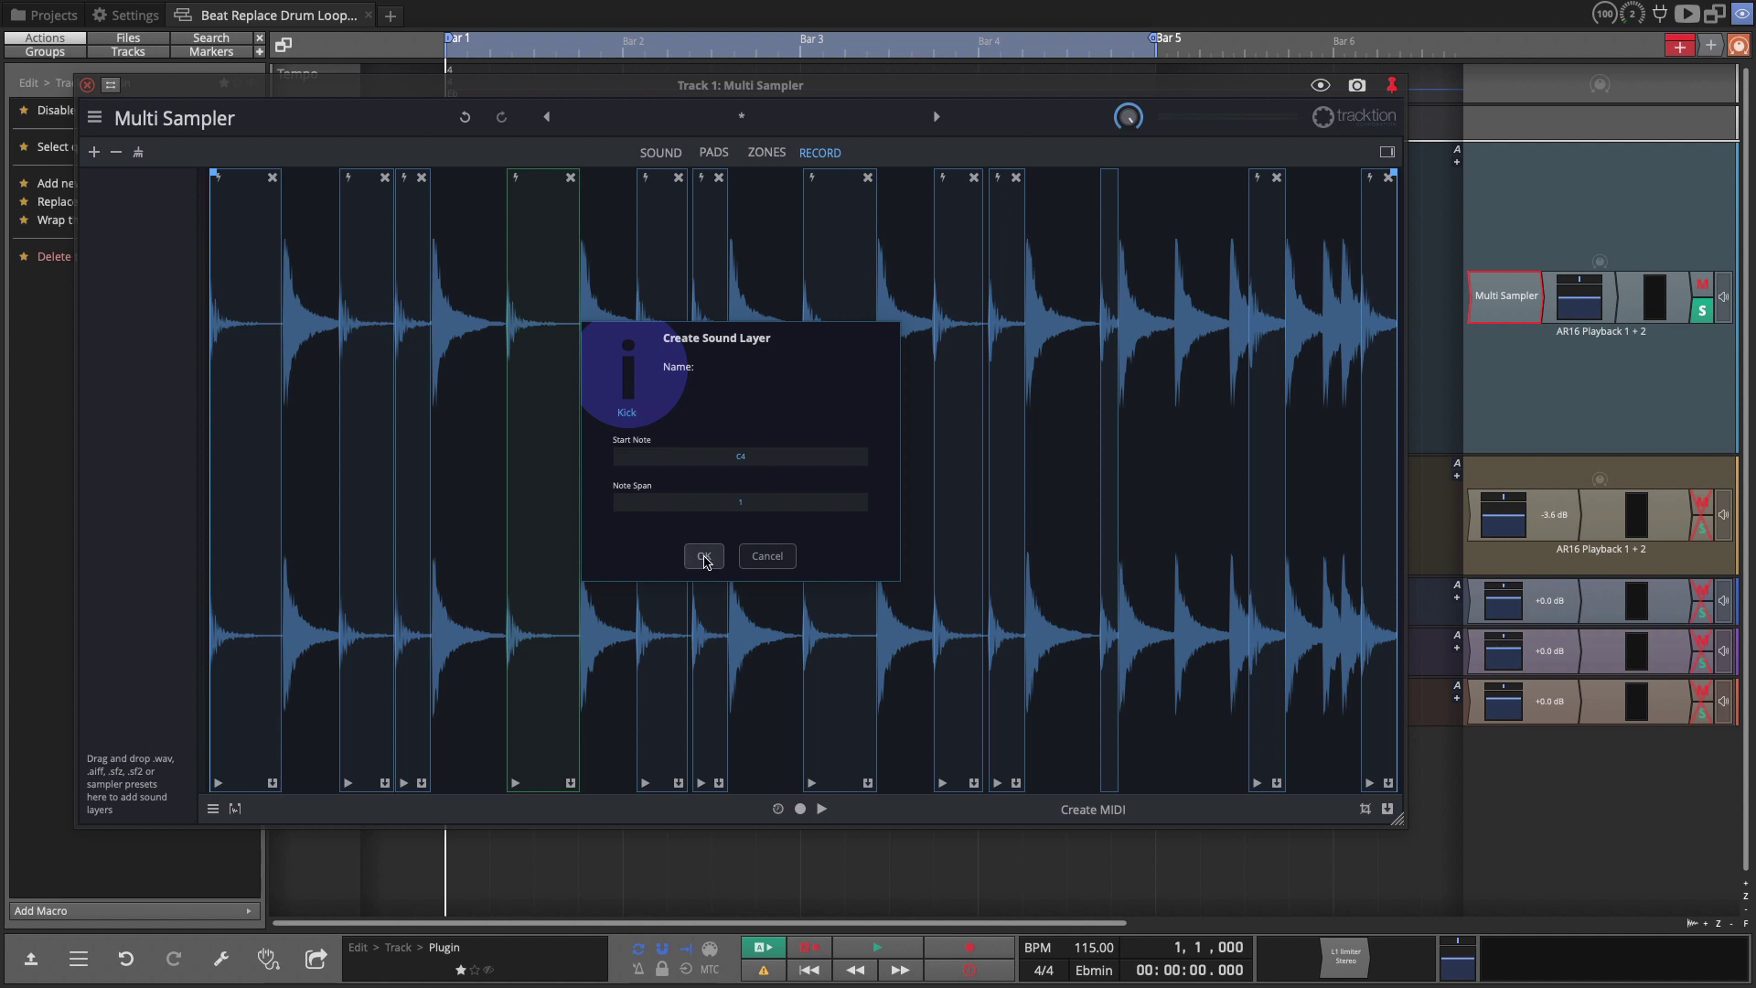
pyautogui.click(703, 556)
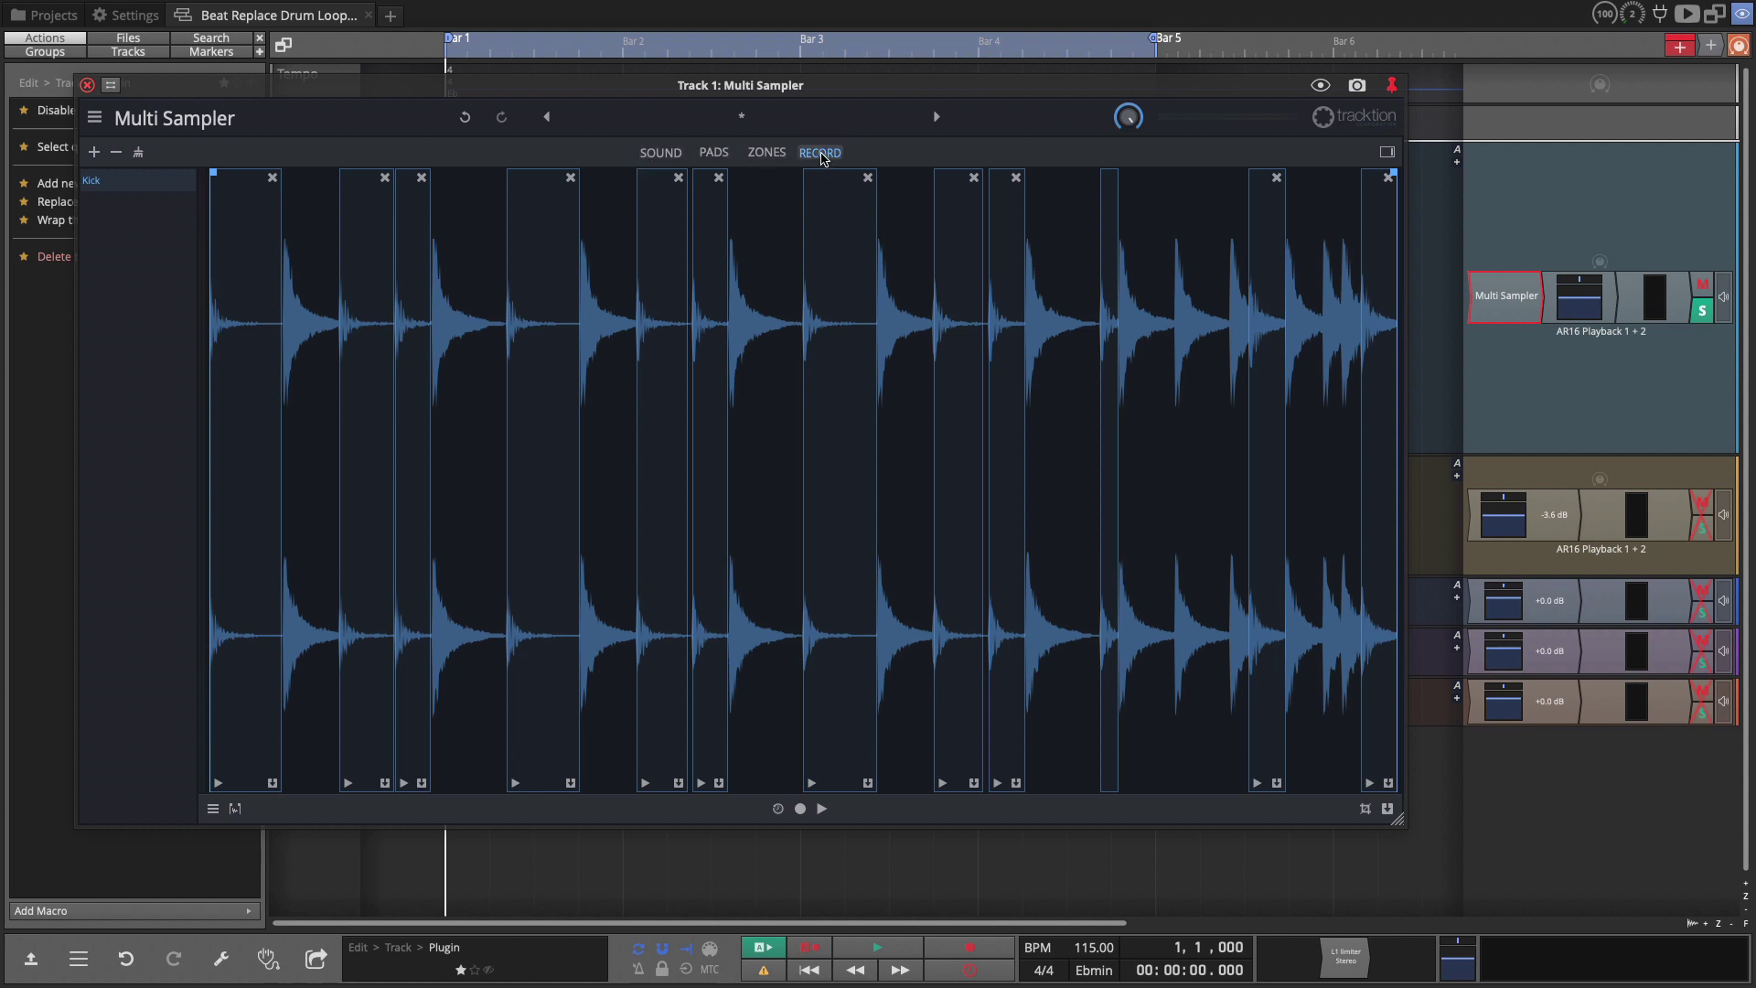
# Show the Kick layer's sound settings and move the sample end point earlier
pyautogui.click(660, 152)
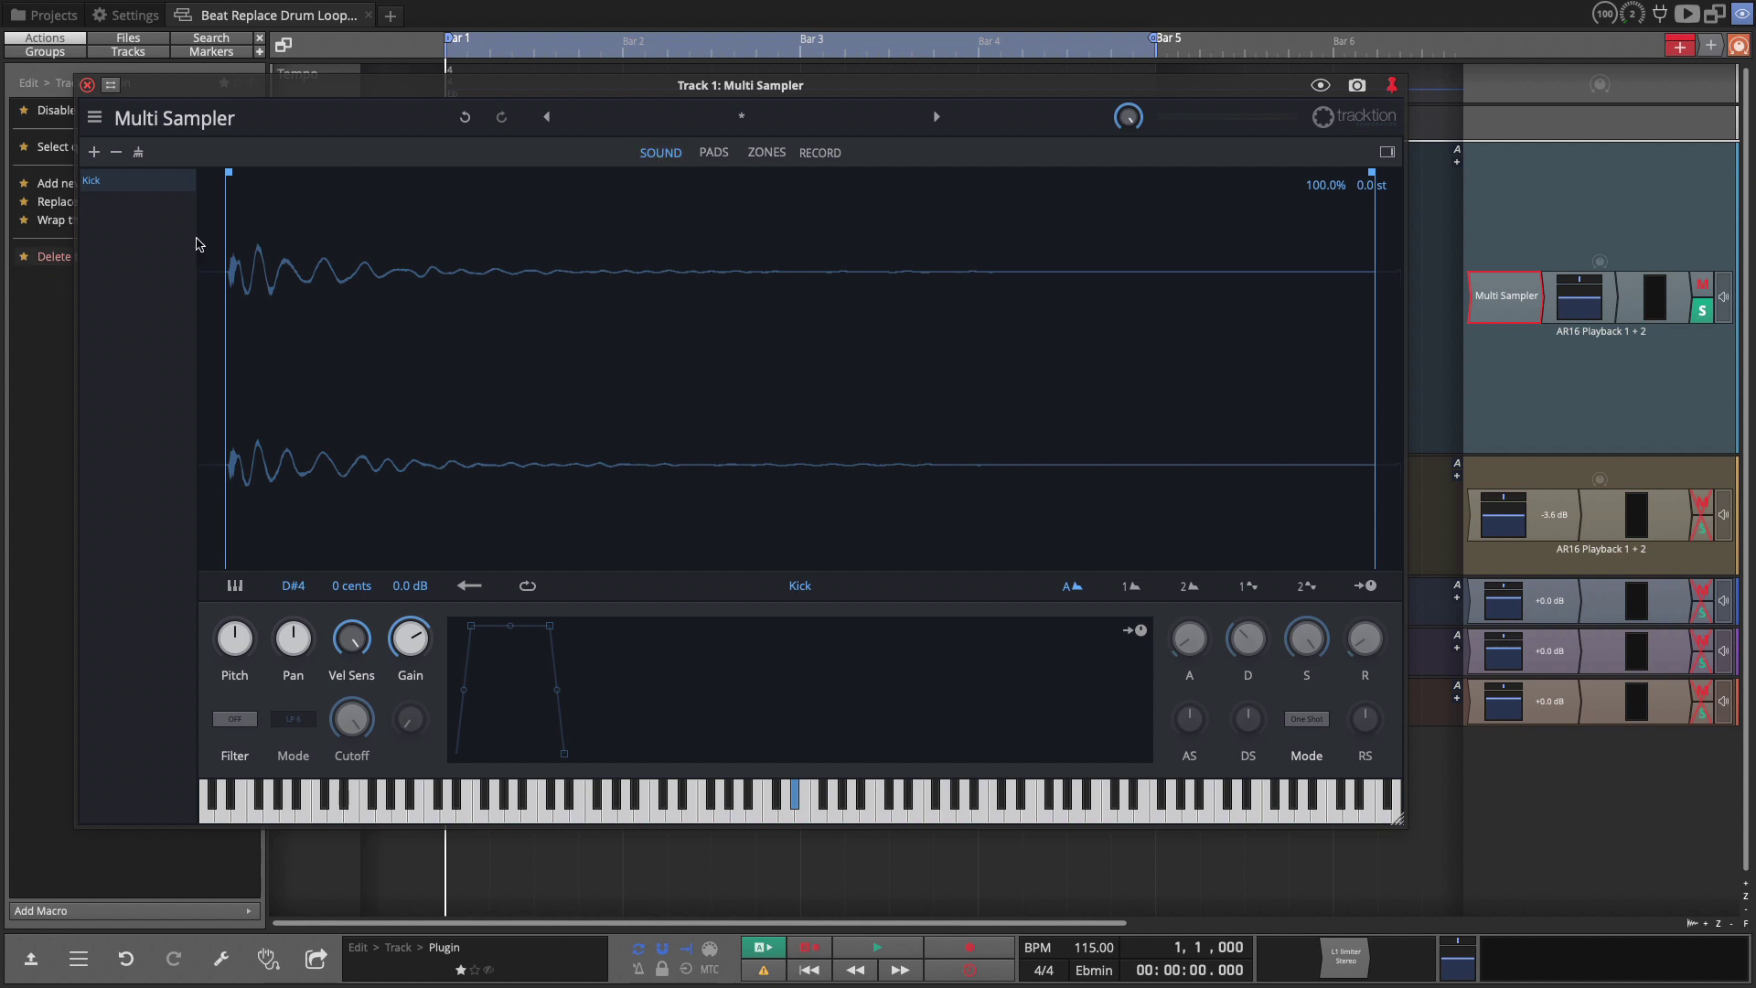
pyautogui.moveTo(1372, 174); pyautogui.dragTo(1306, 187)
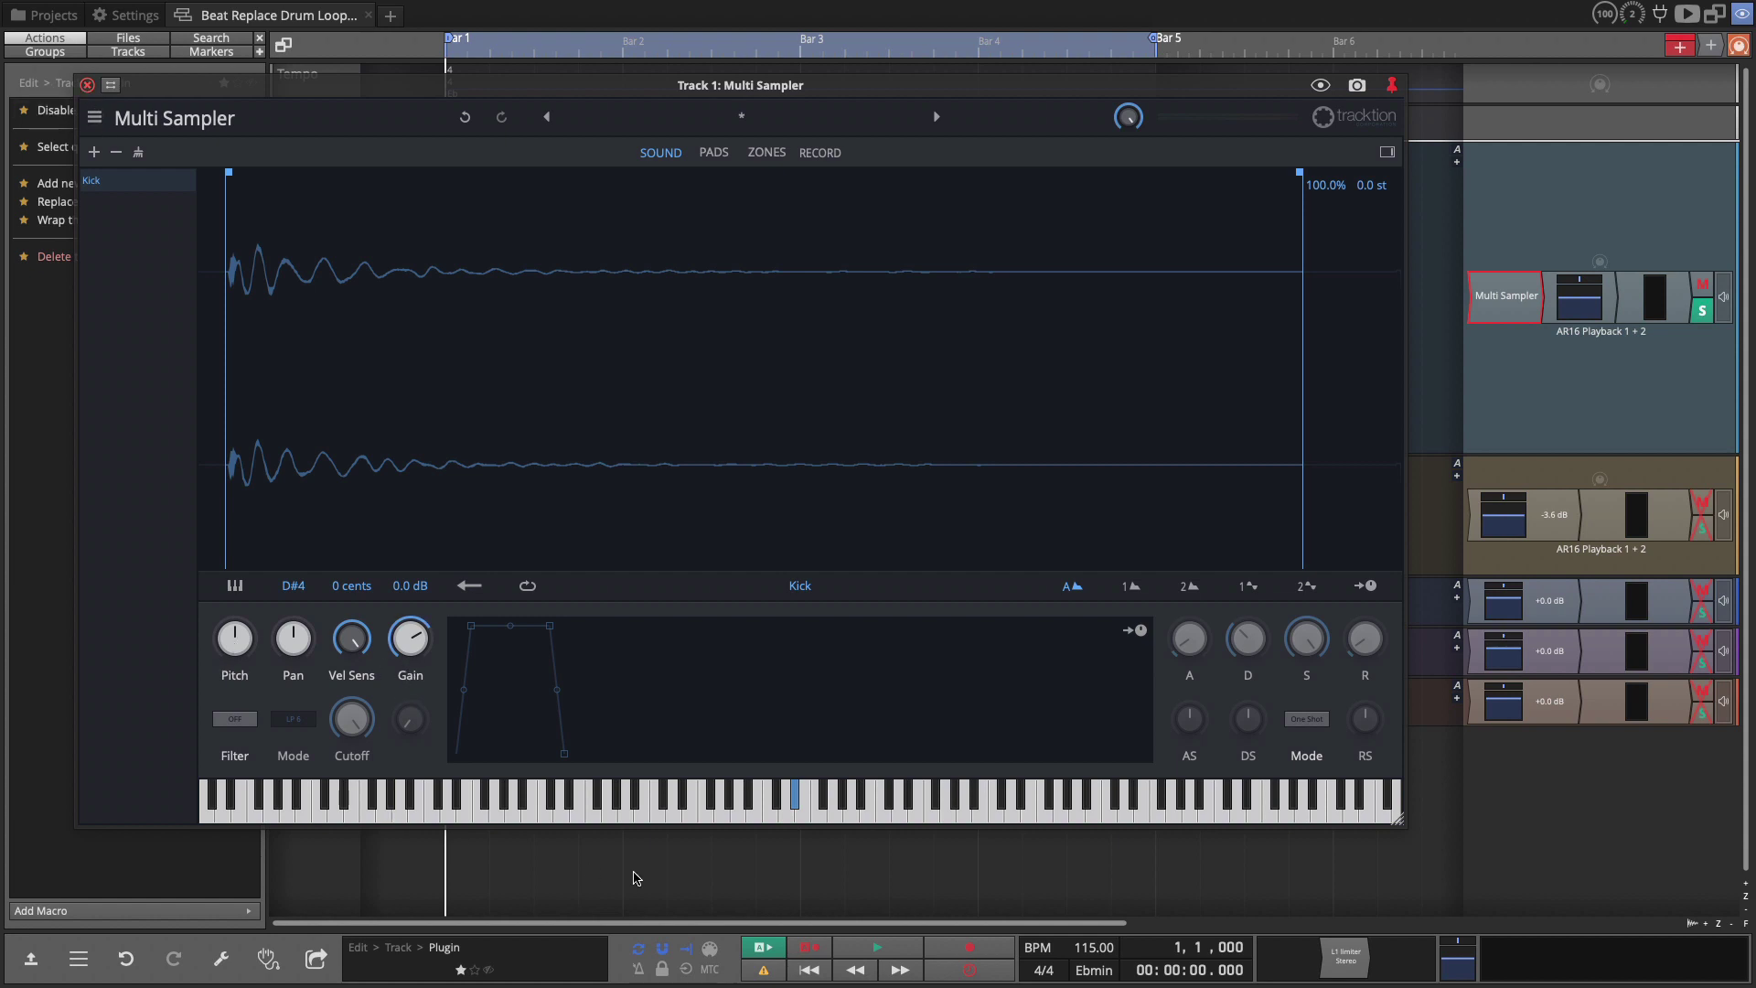
# Return to the arrangement, collapse the clip editor and unsolo Track 1
pyautogui.click(88, 85)
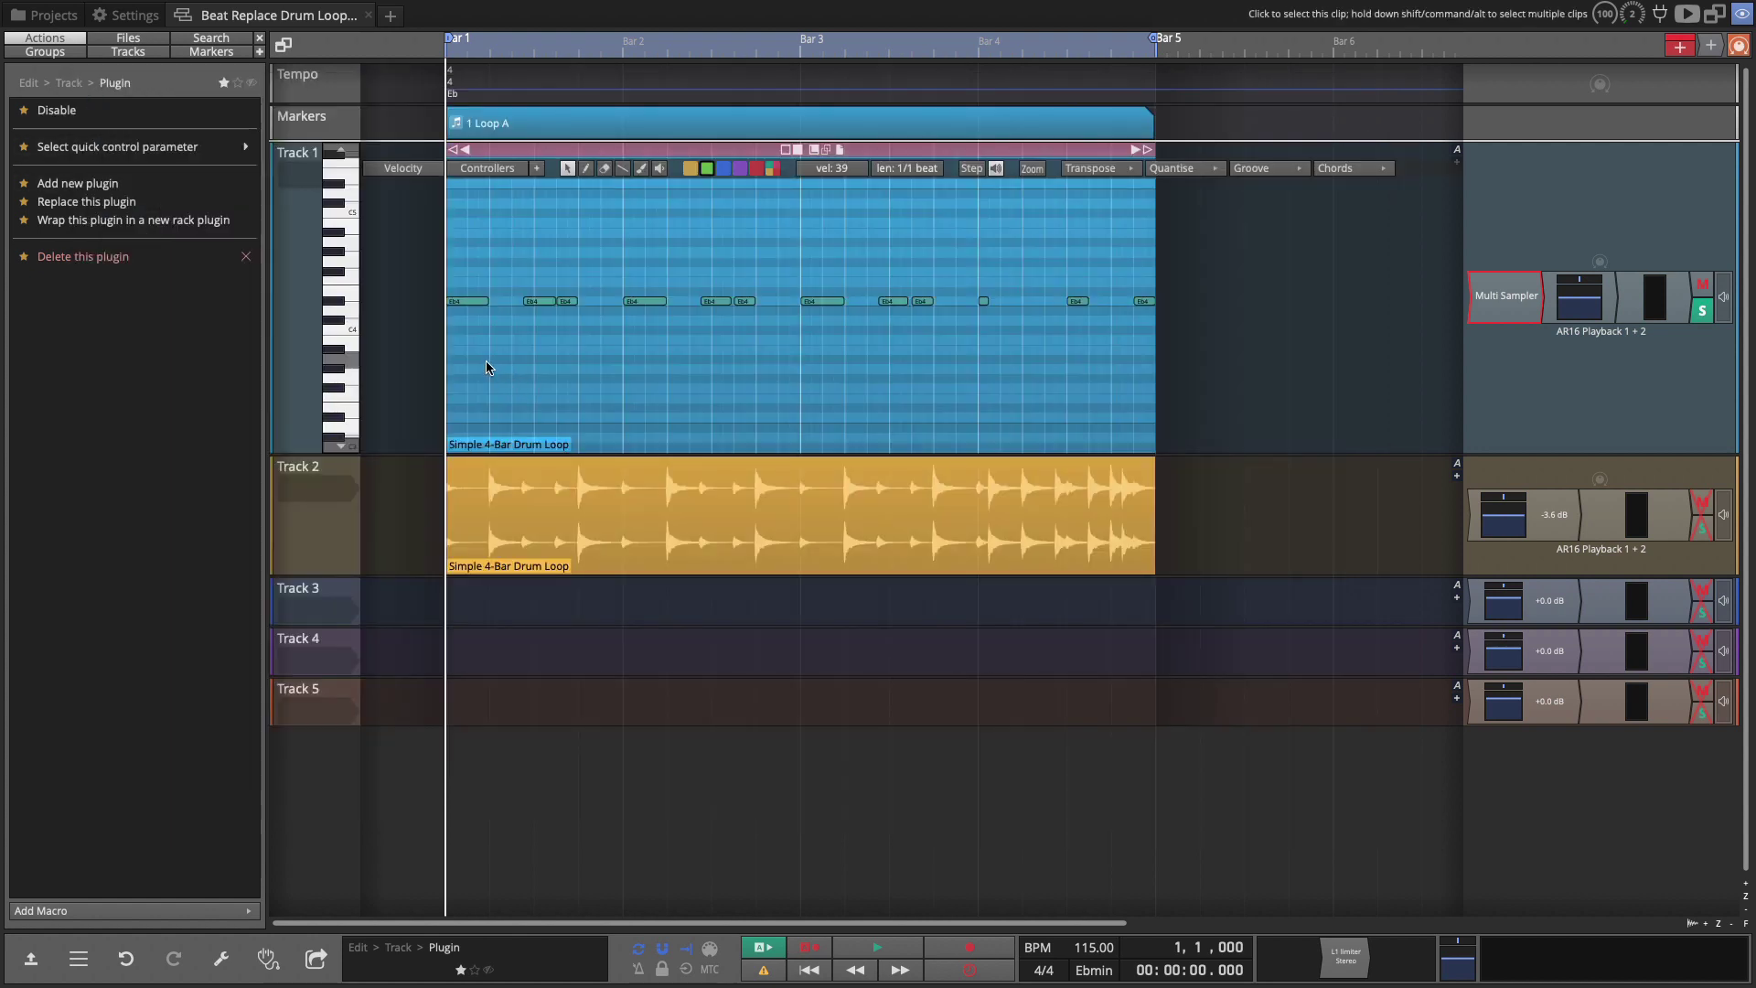
pyautogui.click(1207, 521)
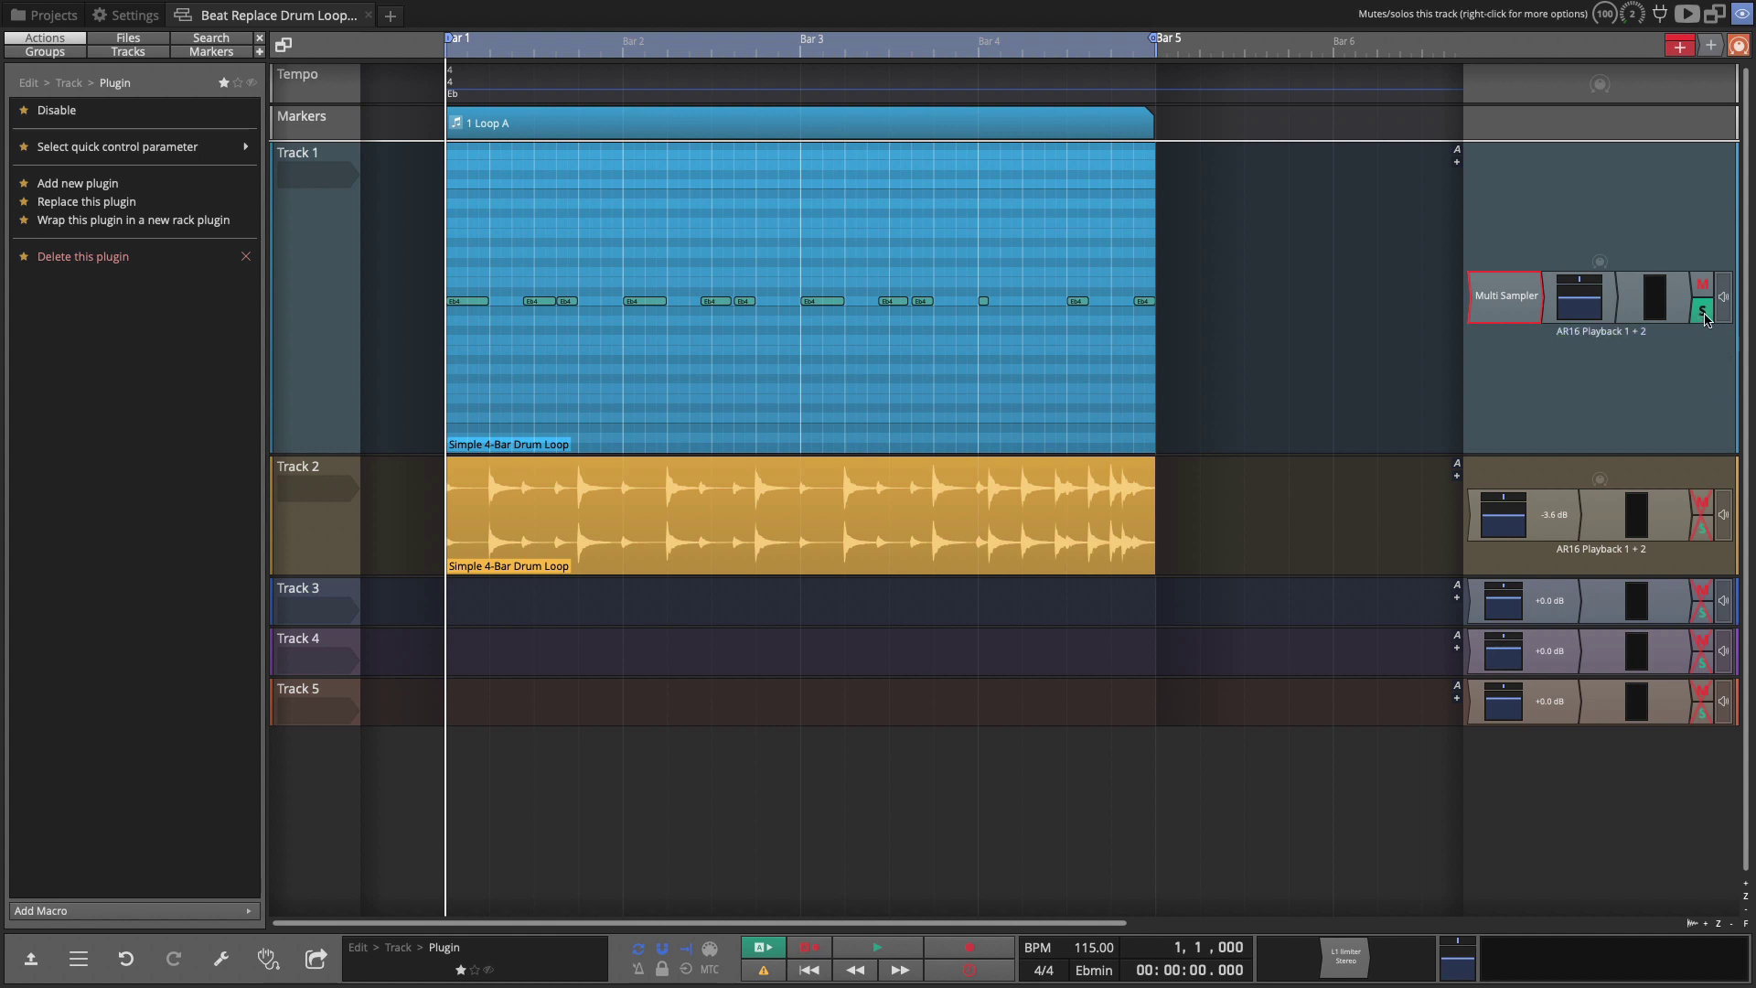
pyautogui.click(1703, 315)
# Open Track 1's kick MIDI clip and play it back from bar 1, then stop
pyautogui.doubleClick(892, 306)
pyautogui.press('space')
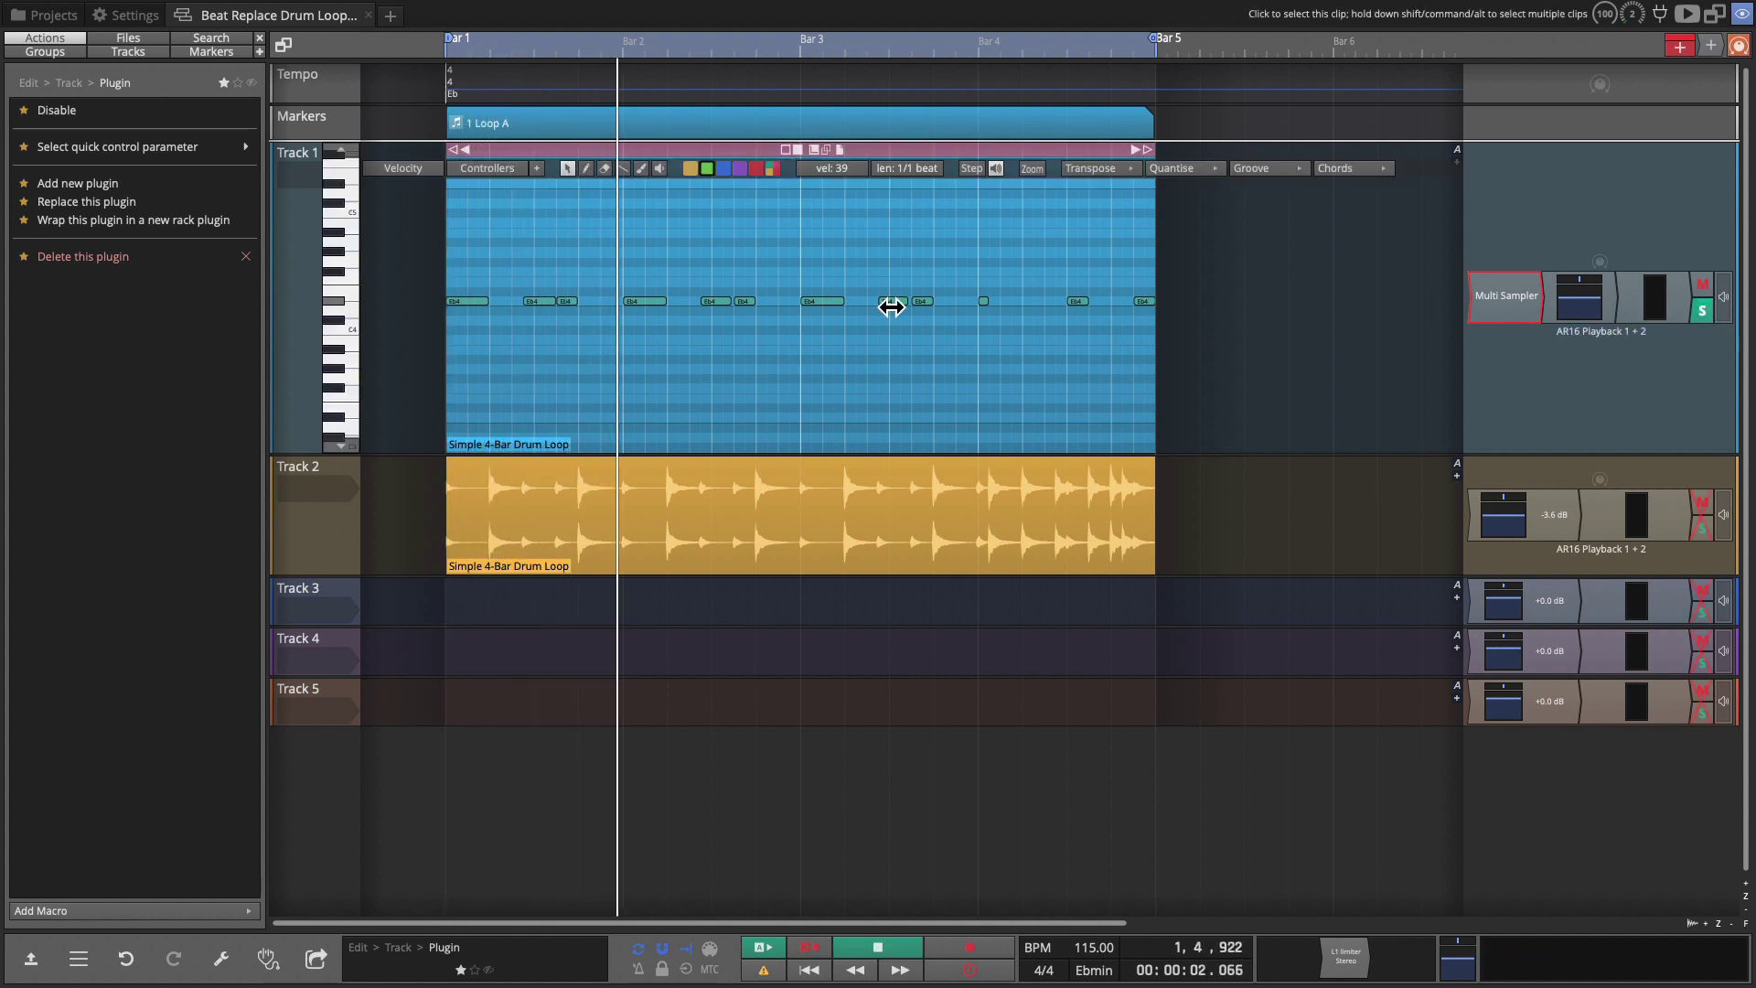
pyautogui.press('space')
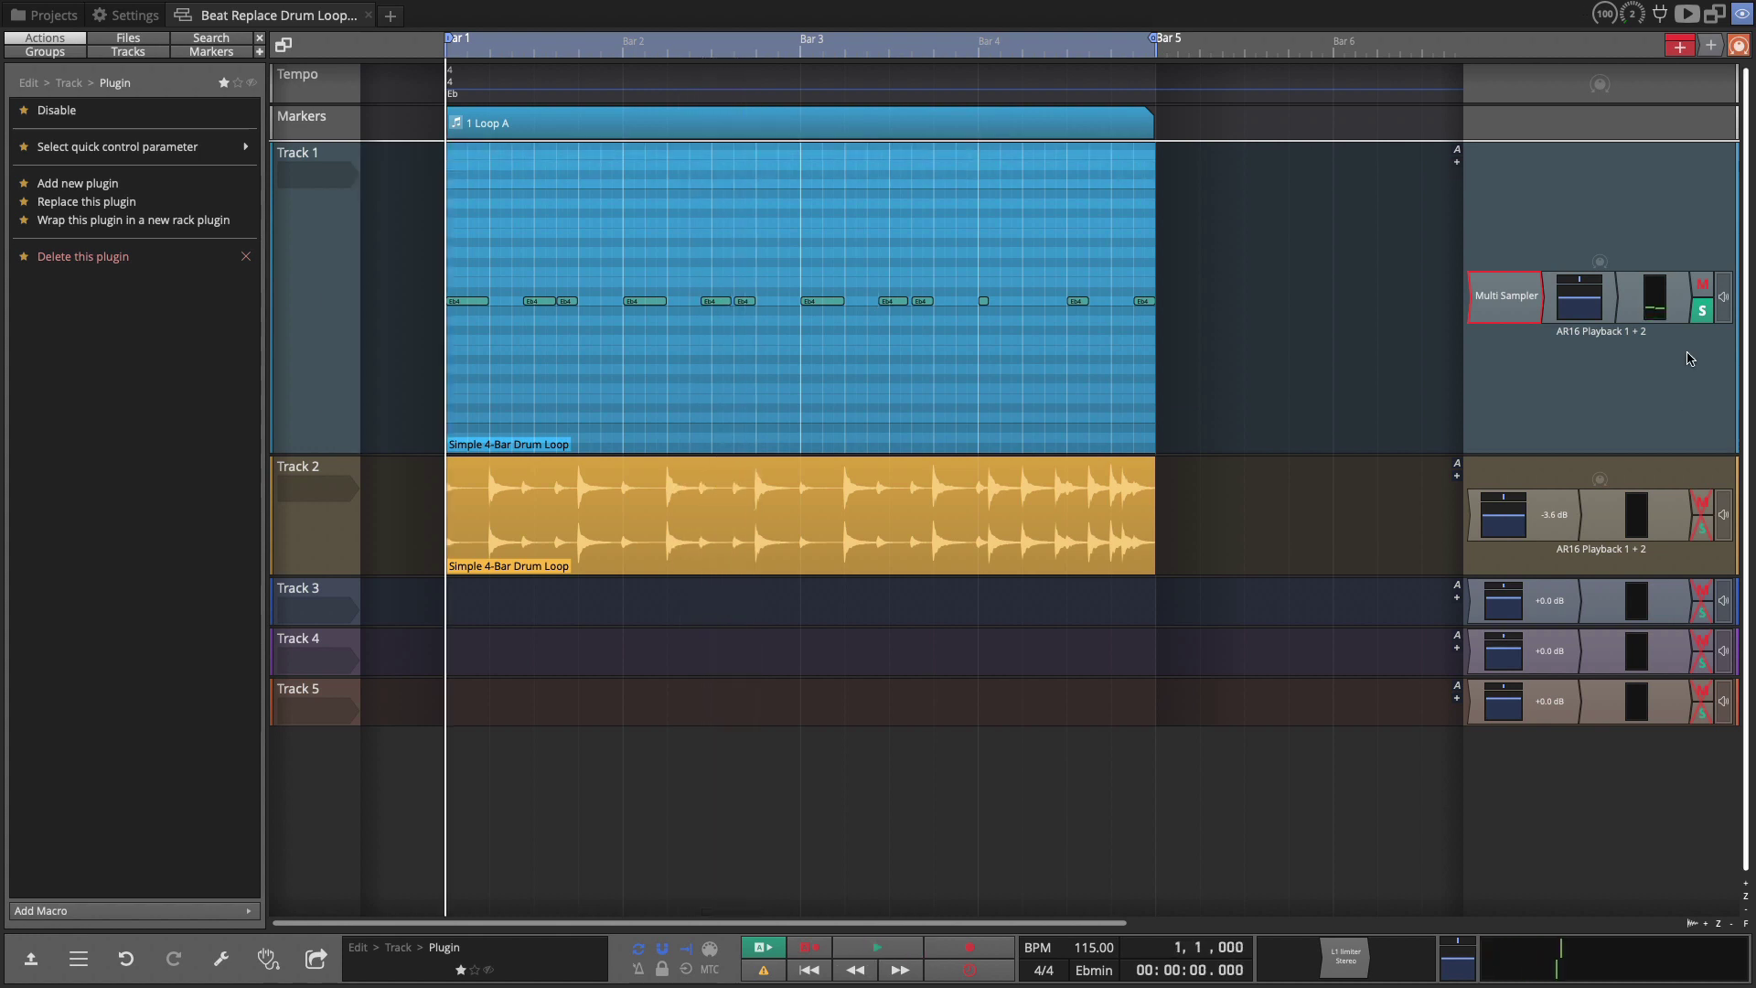
pyautogui.doubleClick(1506, 295)
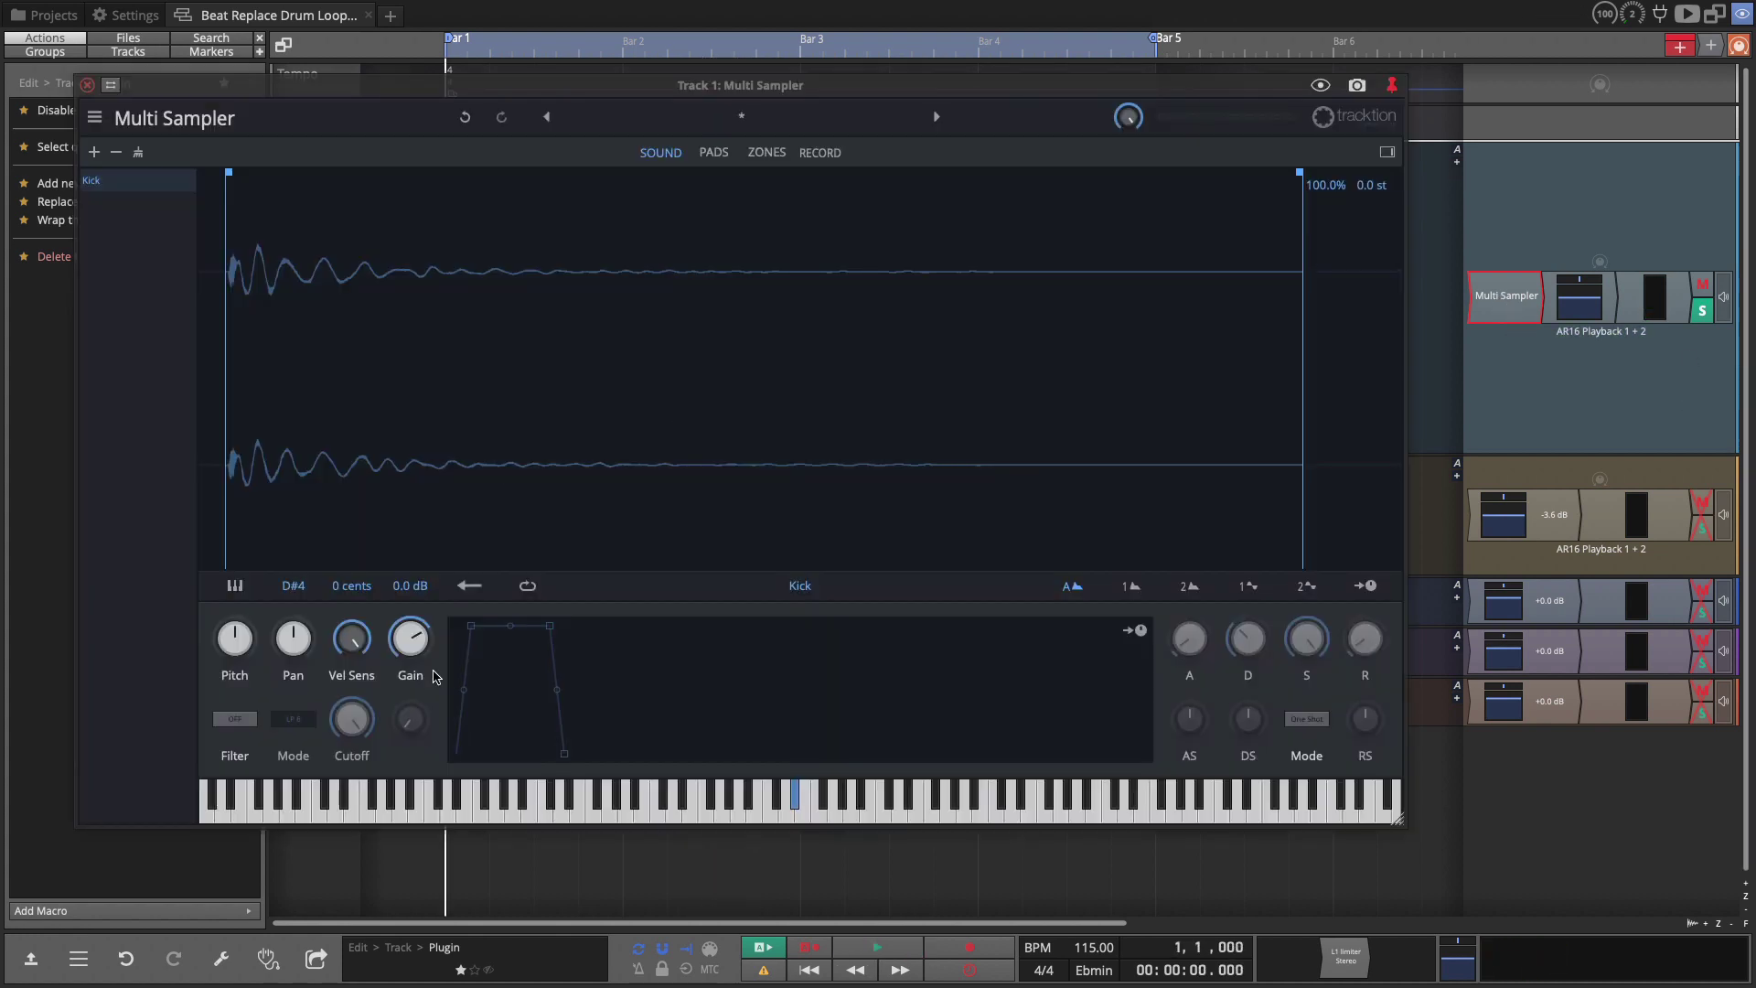
pyautogui.moveTo(408, 648); pyautogui.dragTo(411, 625)
pyautogui.press('space')
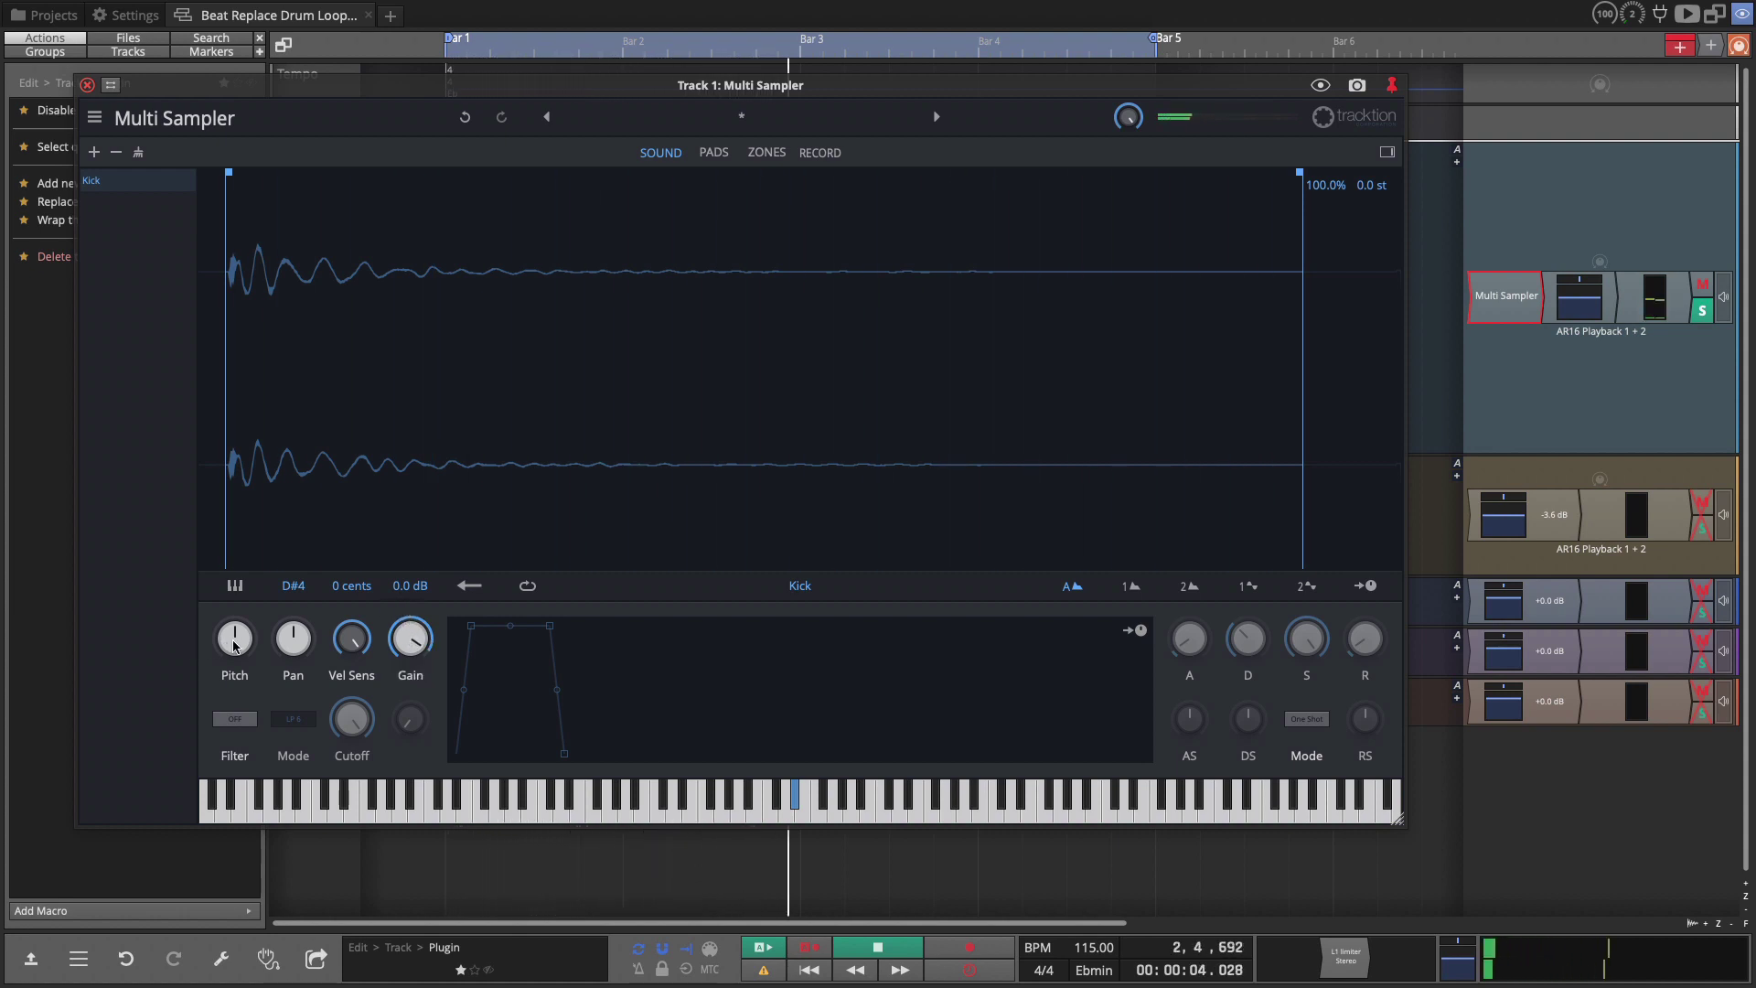
pyautogui.press('space')
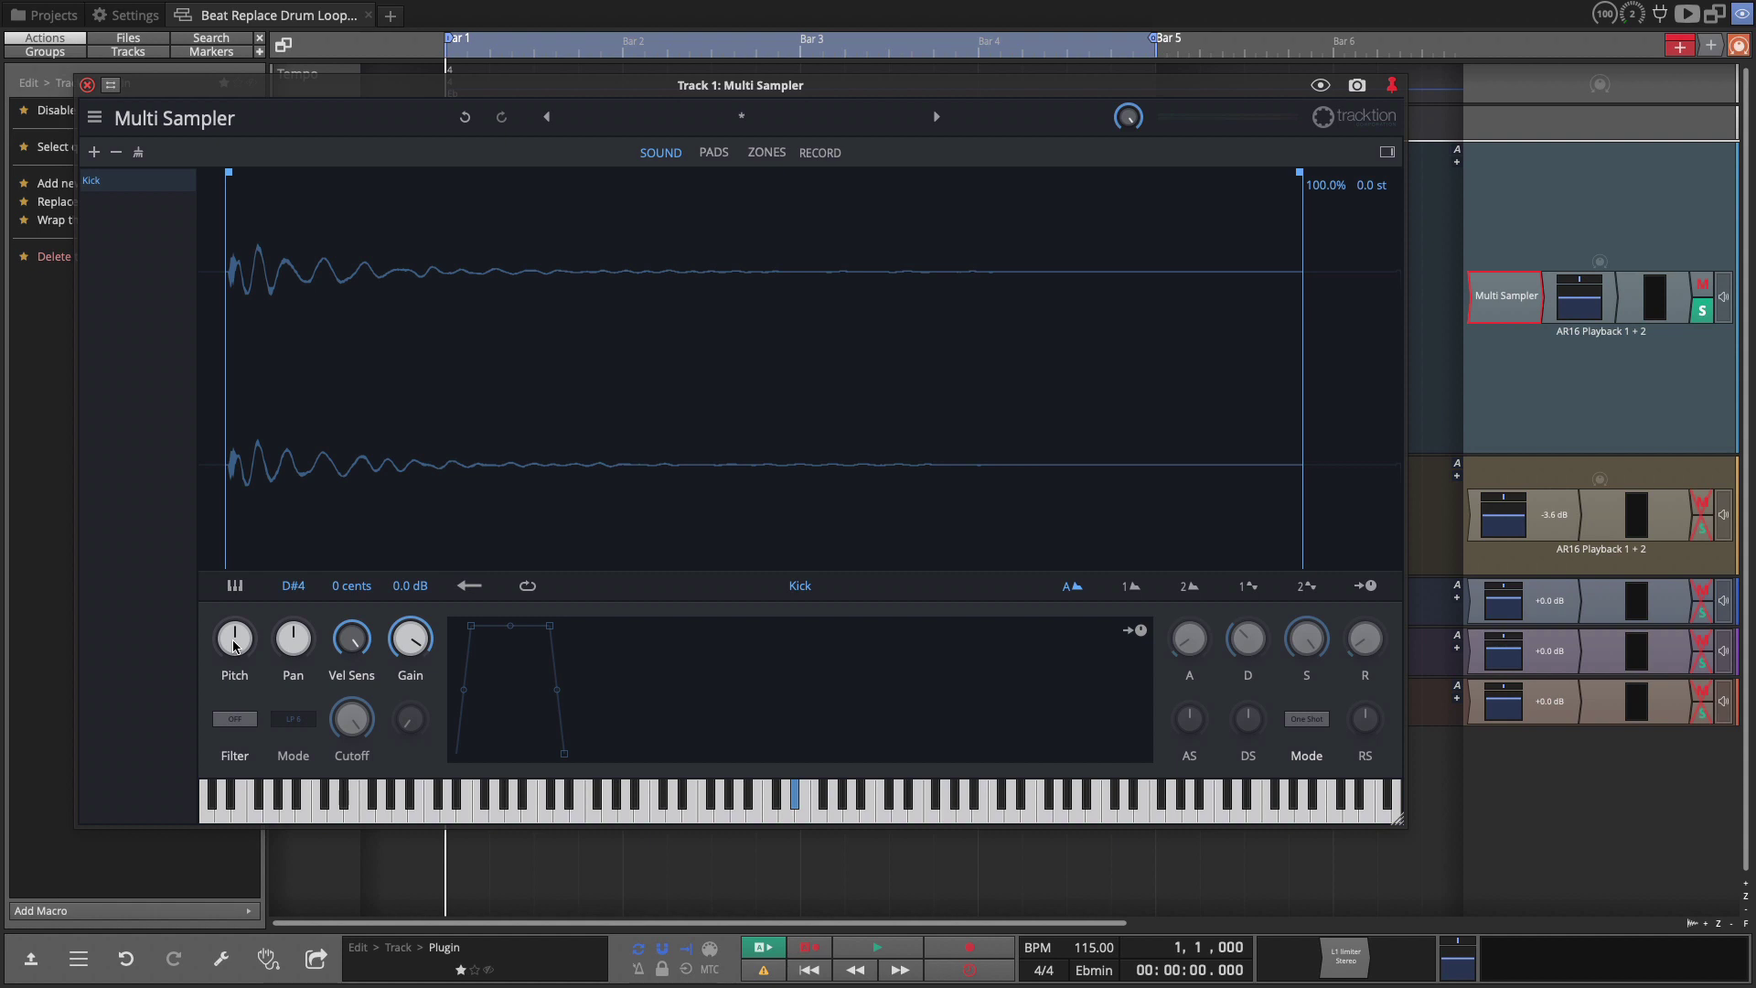
# Balance the Track 2 drum loop against the kick by ear, settling around -9.3 dB
pyautogui.click(87, 84)
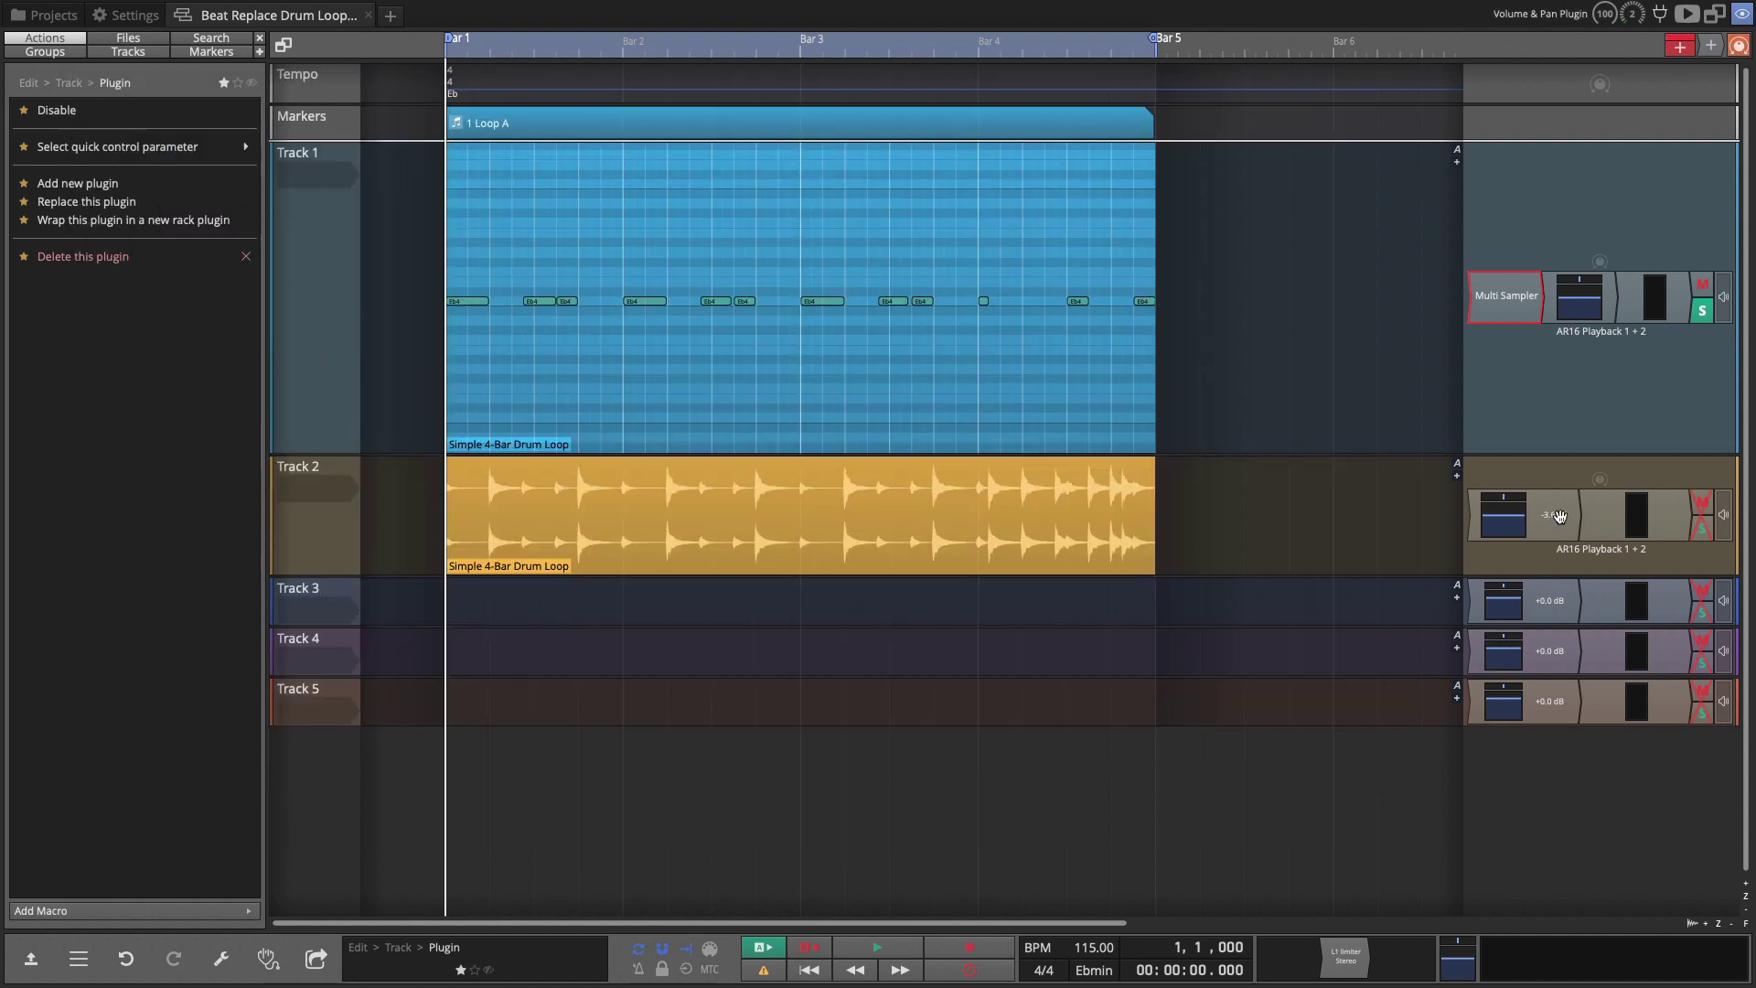
pyautogui.moveTo(1505, 521); pyautogui.dragTo(1510, 583)
pyautogui.press('space')
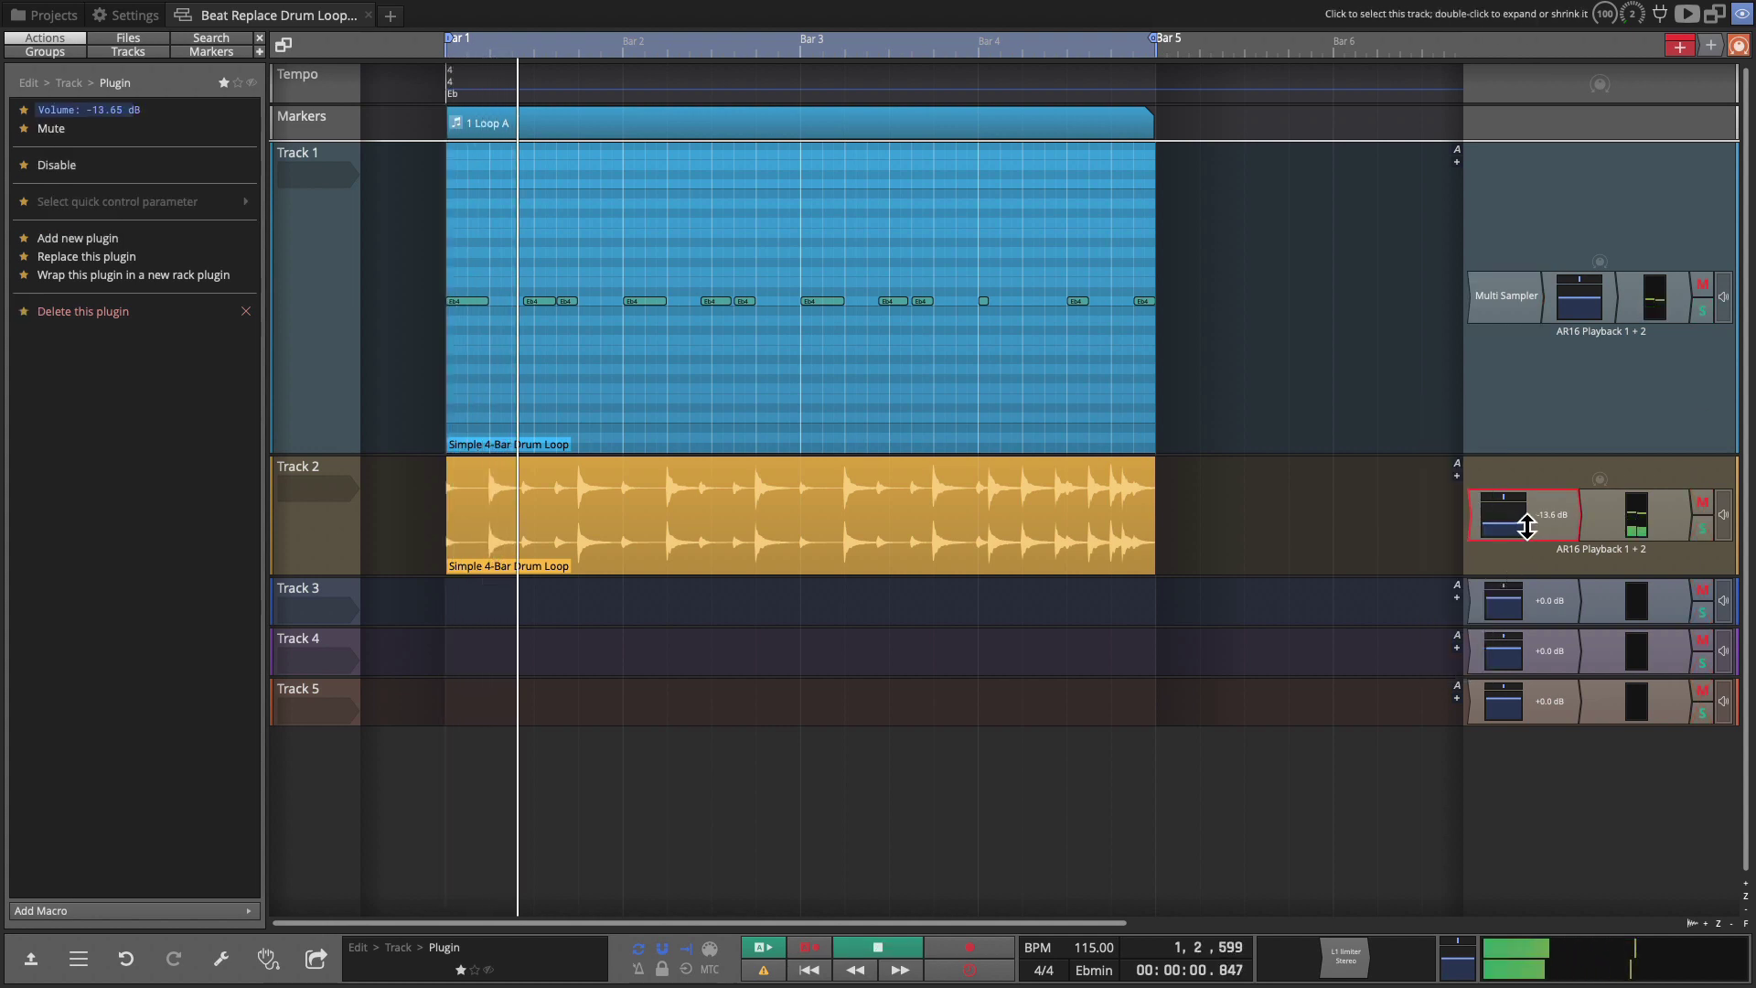
pyautogui.moveTo(1509, 521); pyautogui.dragTo(1503, 567)
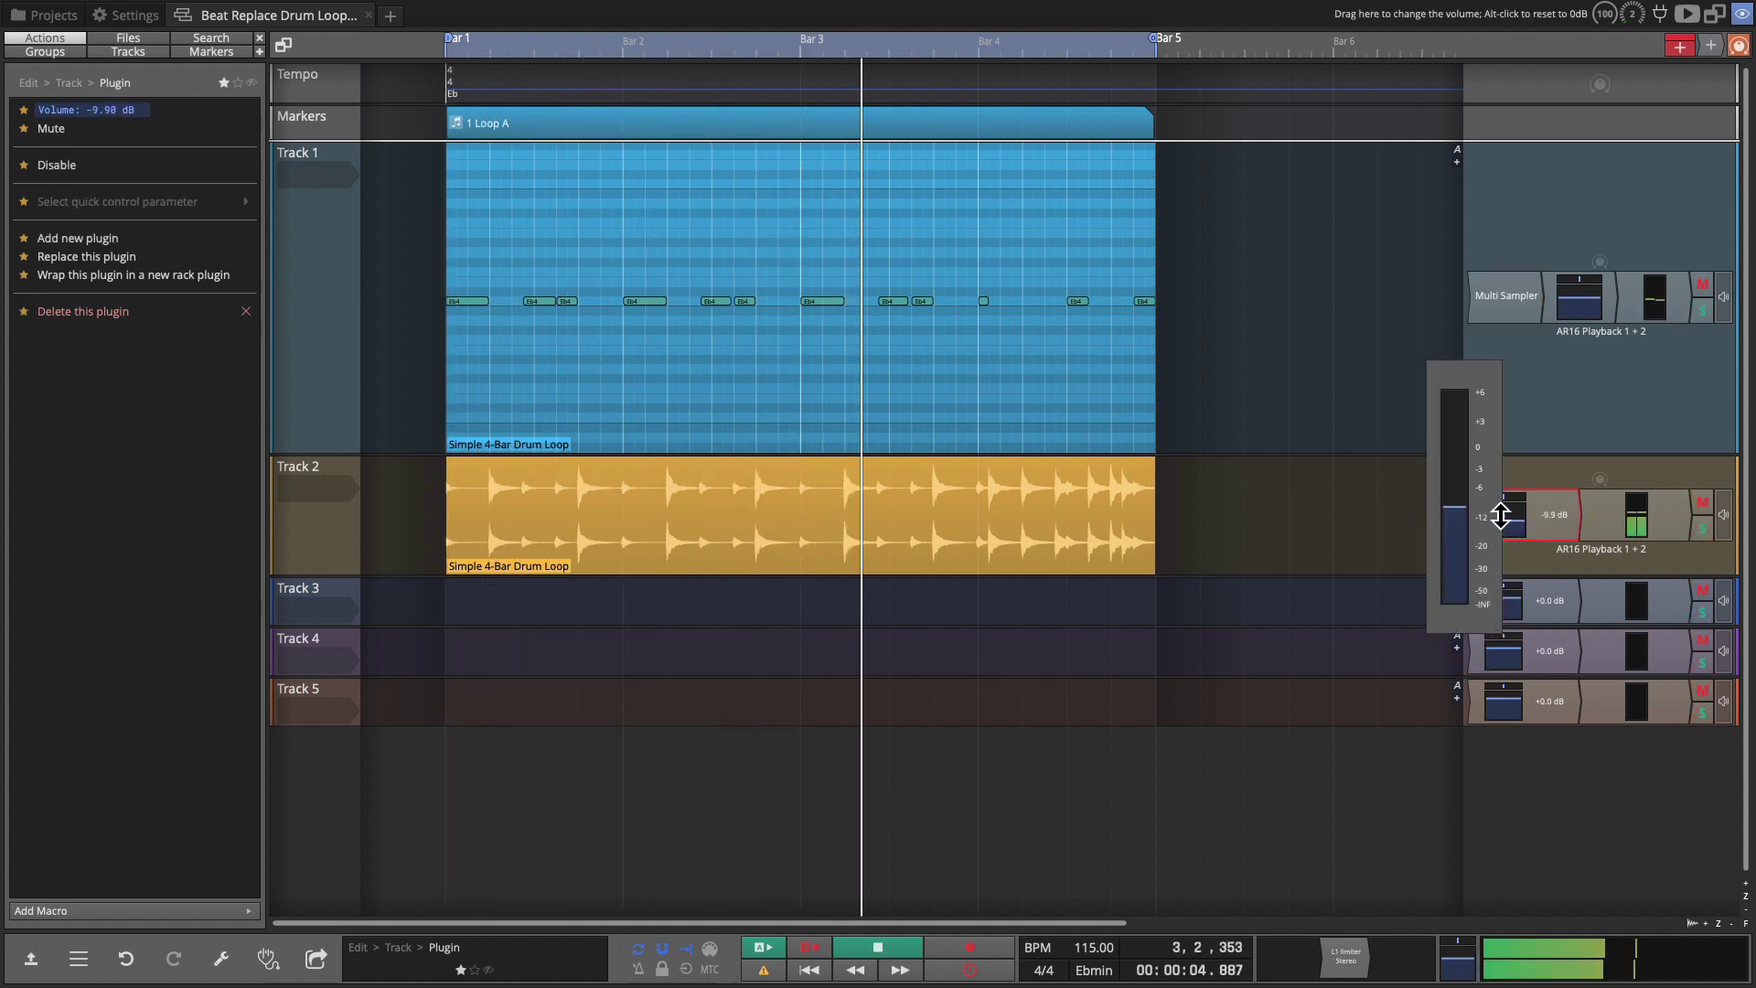
pyautogui.moveTo(1502, 566); pyautogui.dragTo(1501, 513)
pyautogui.press('space')
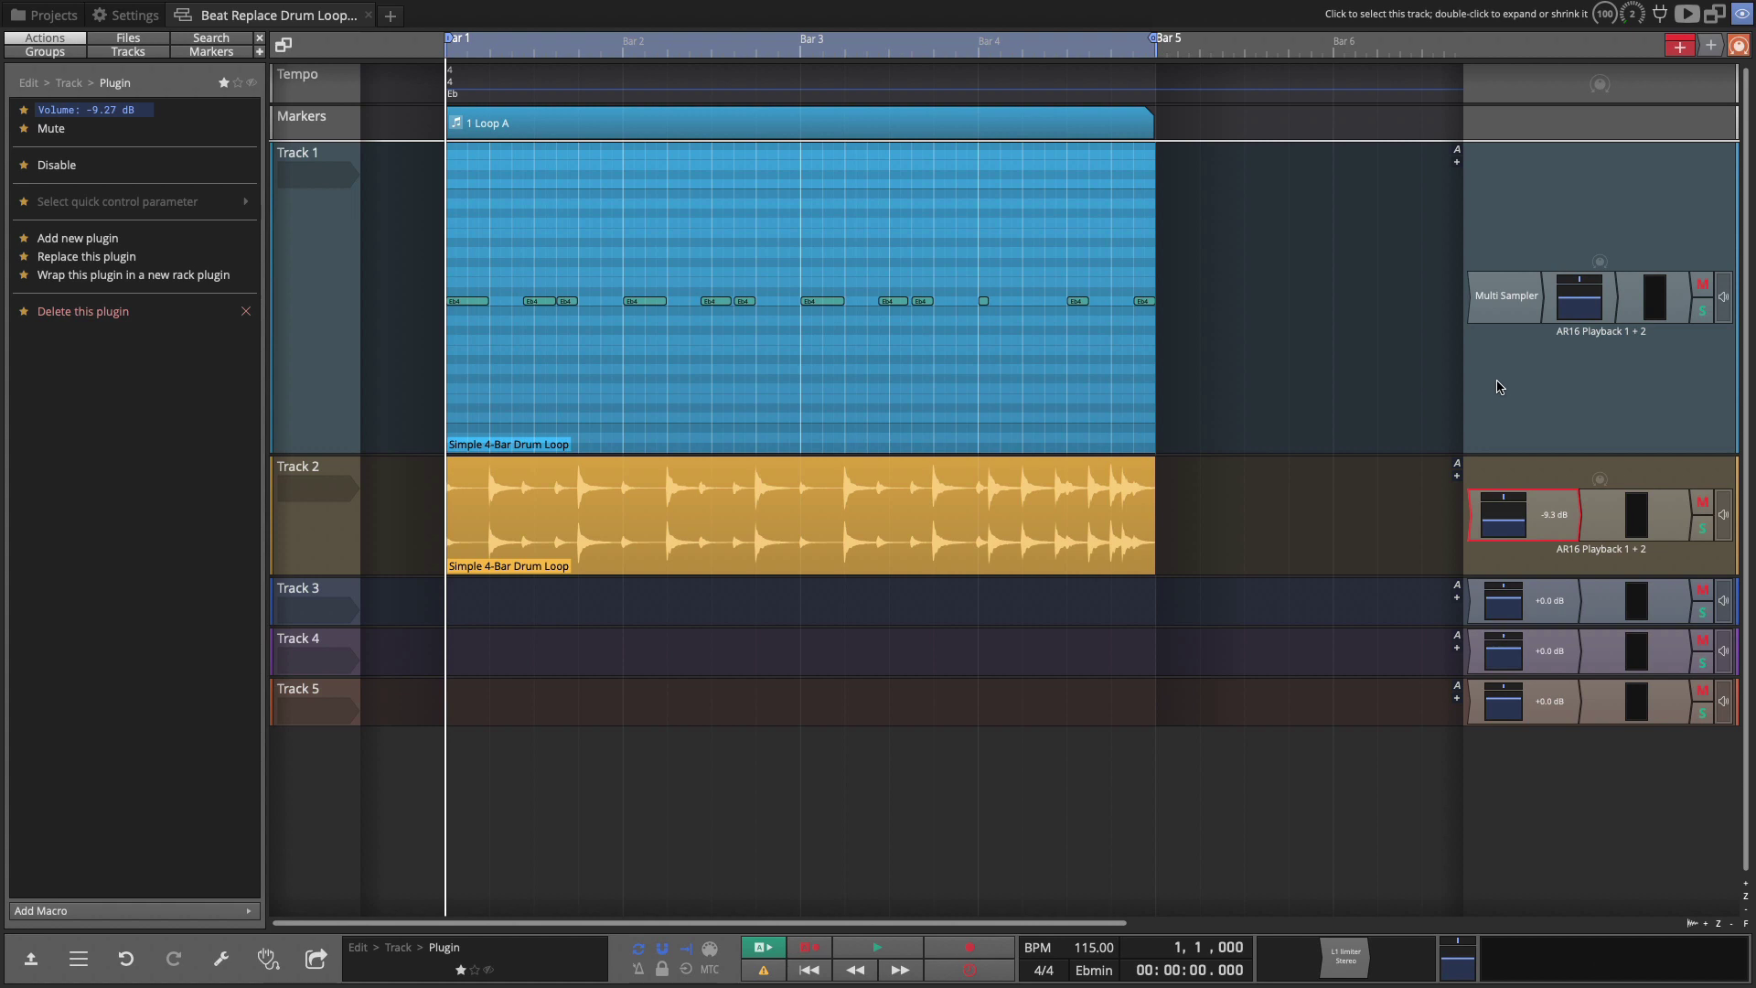
# Preview library samples in Multi Sampler's file browser, ending on SNARE V3L.wav
pyautogui.doubleClick(1504, 298)
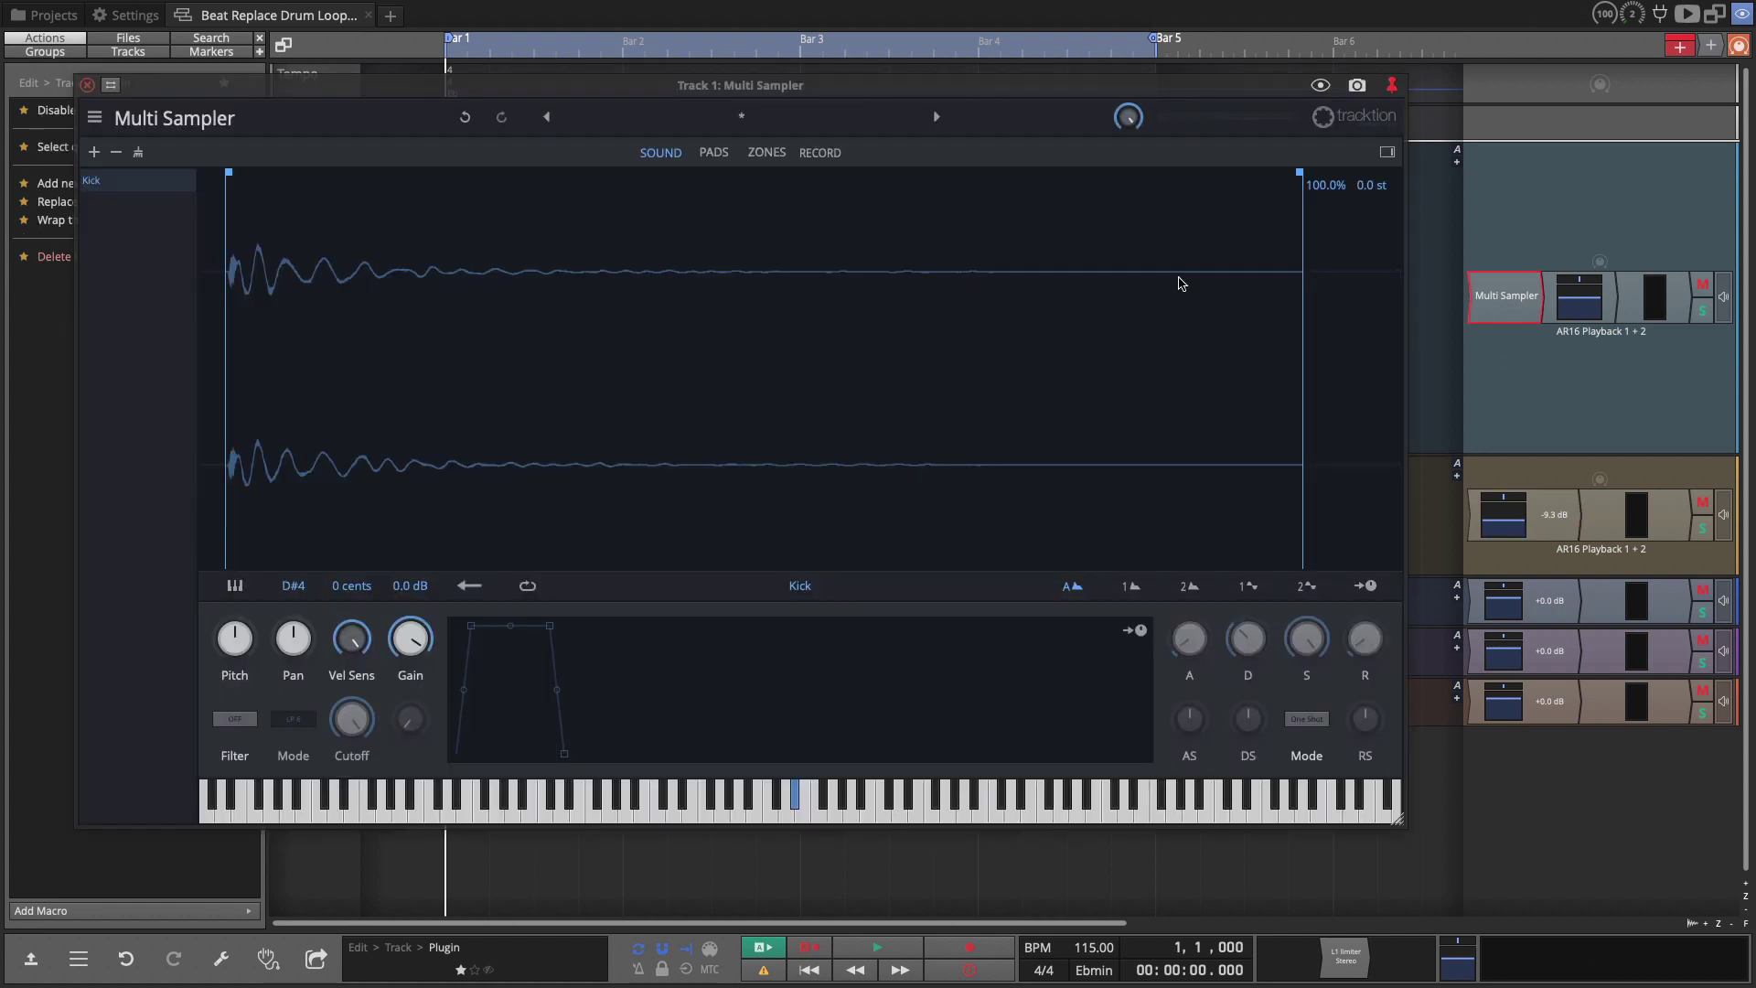
pyautogui.click(1386, 152)
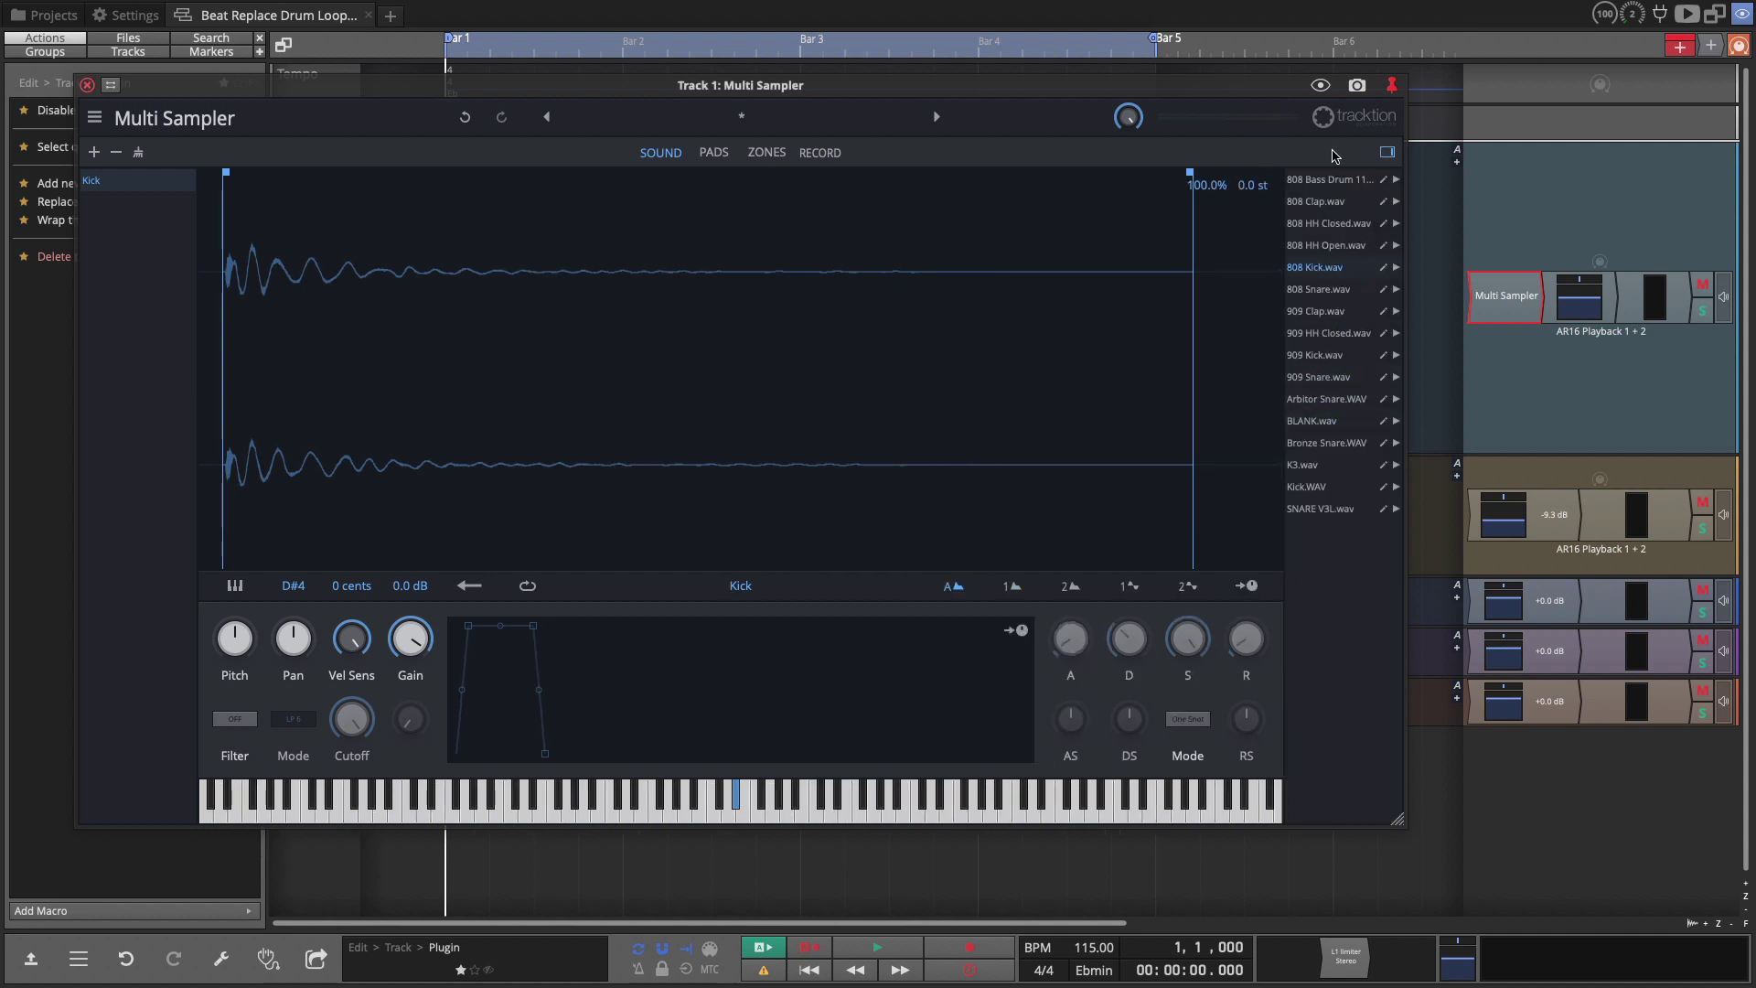
pyautogui.click(1396, 509)
pyautogui.click(1394, 487)
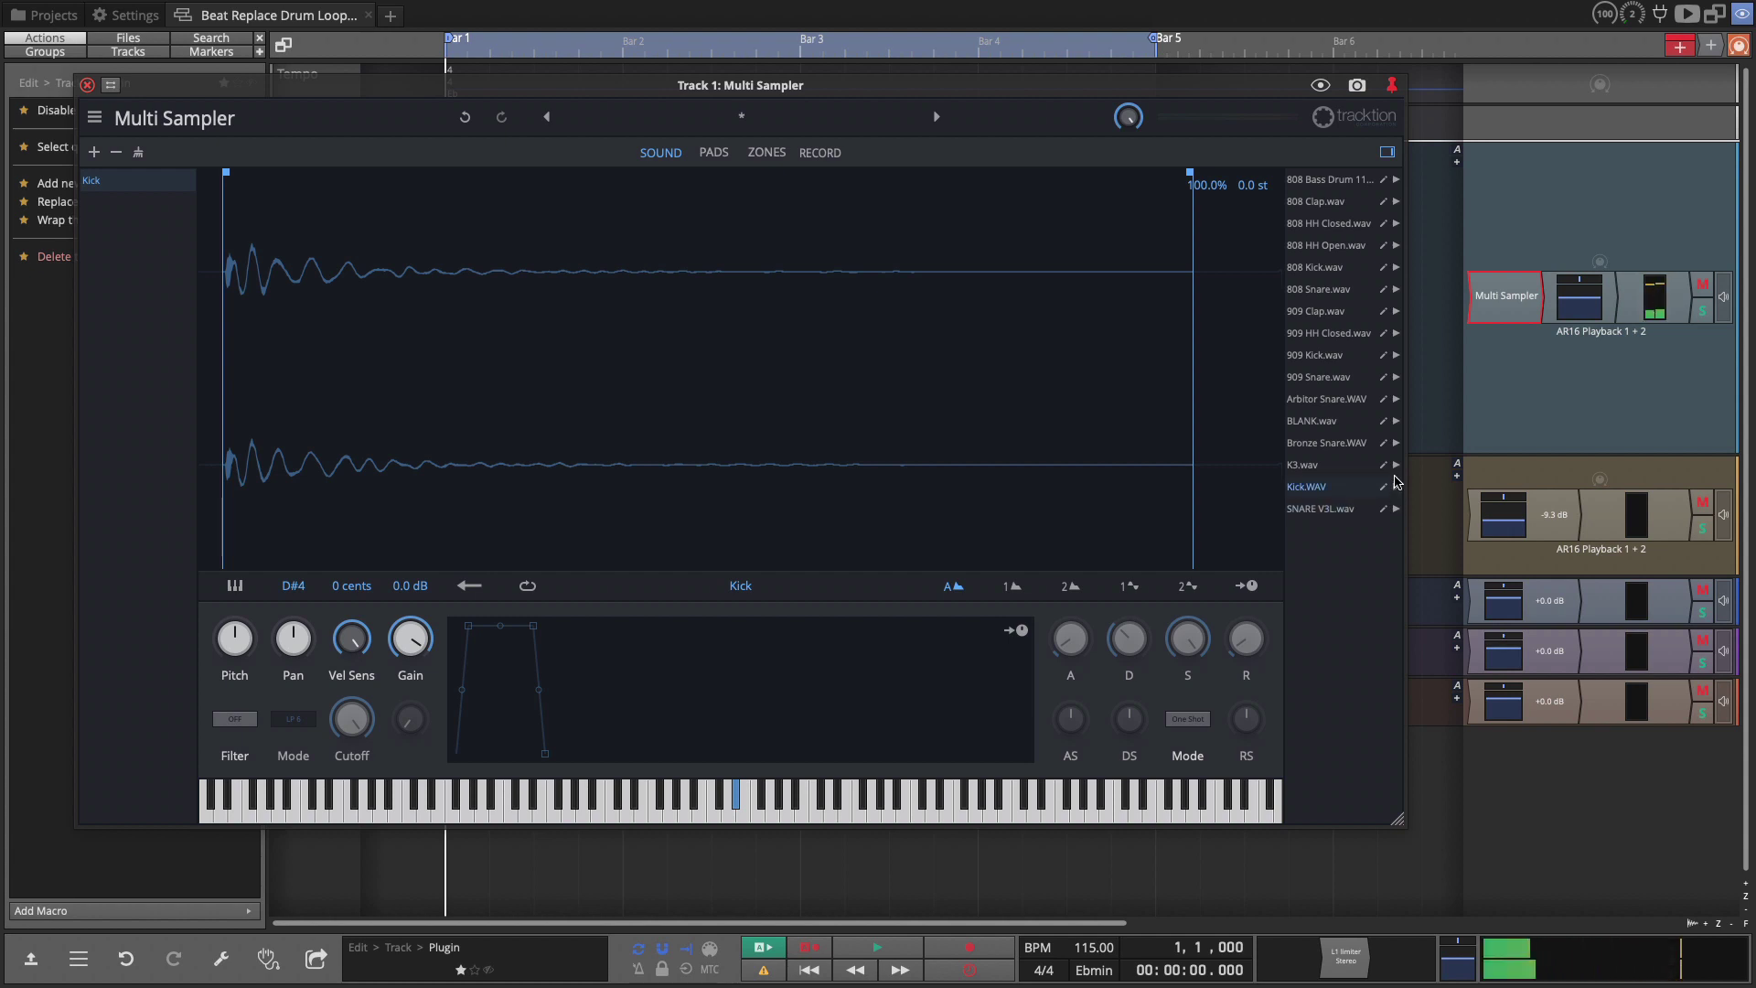
pyautogui.click(1395, 465)
pyautogui.click(1395, 509)
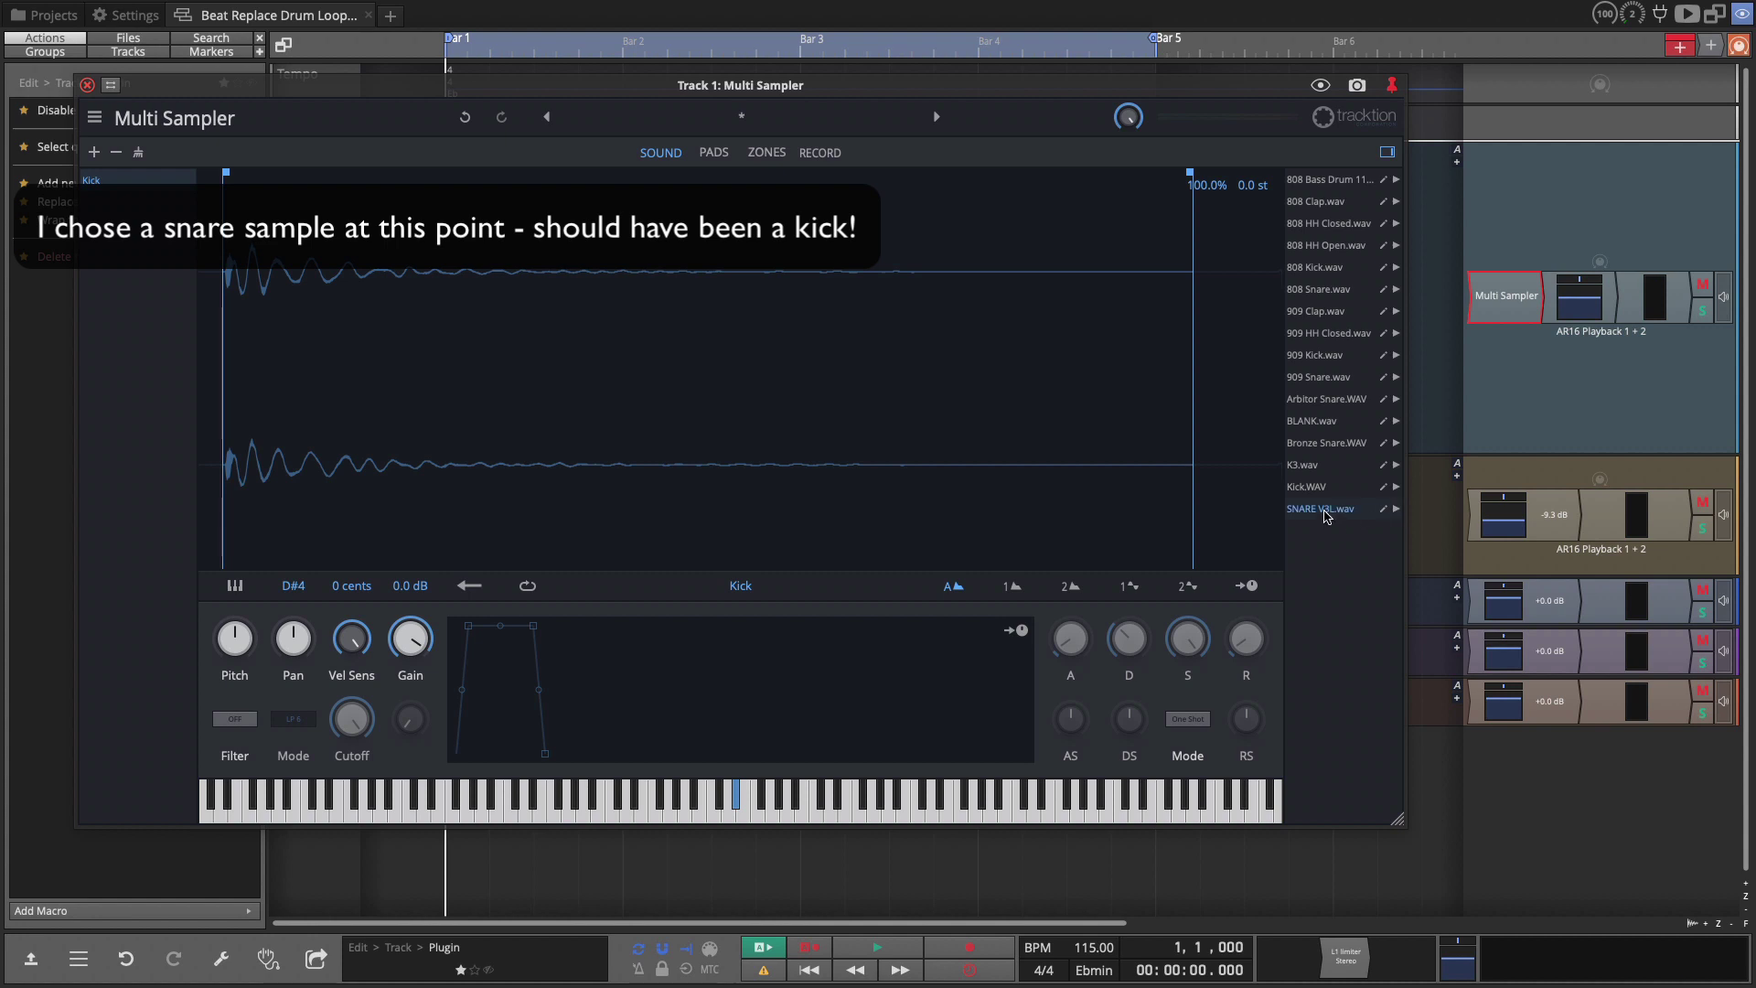
# Add SNARE V3L.wav to the sampler's layer list alongside Kick
pyautogui.moveTo(1322, 509); pyautogui.dragTo(131, 288)
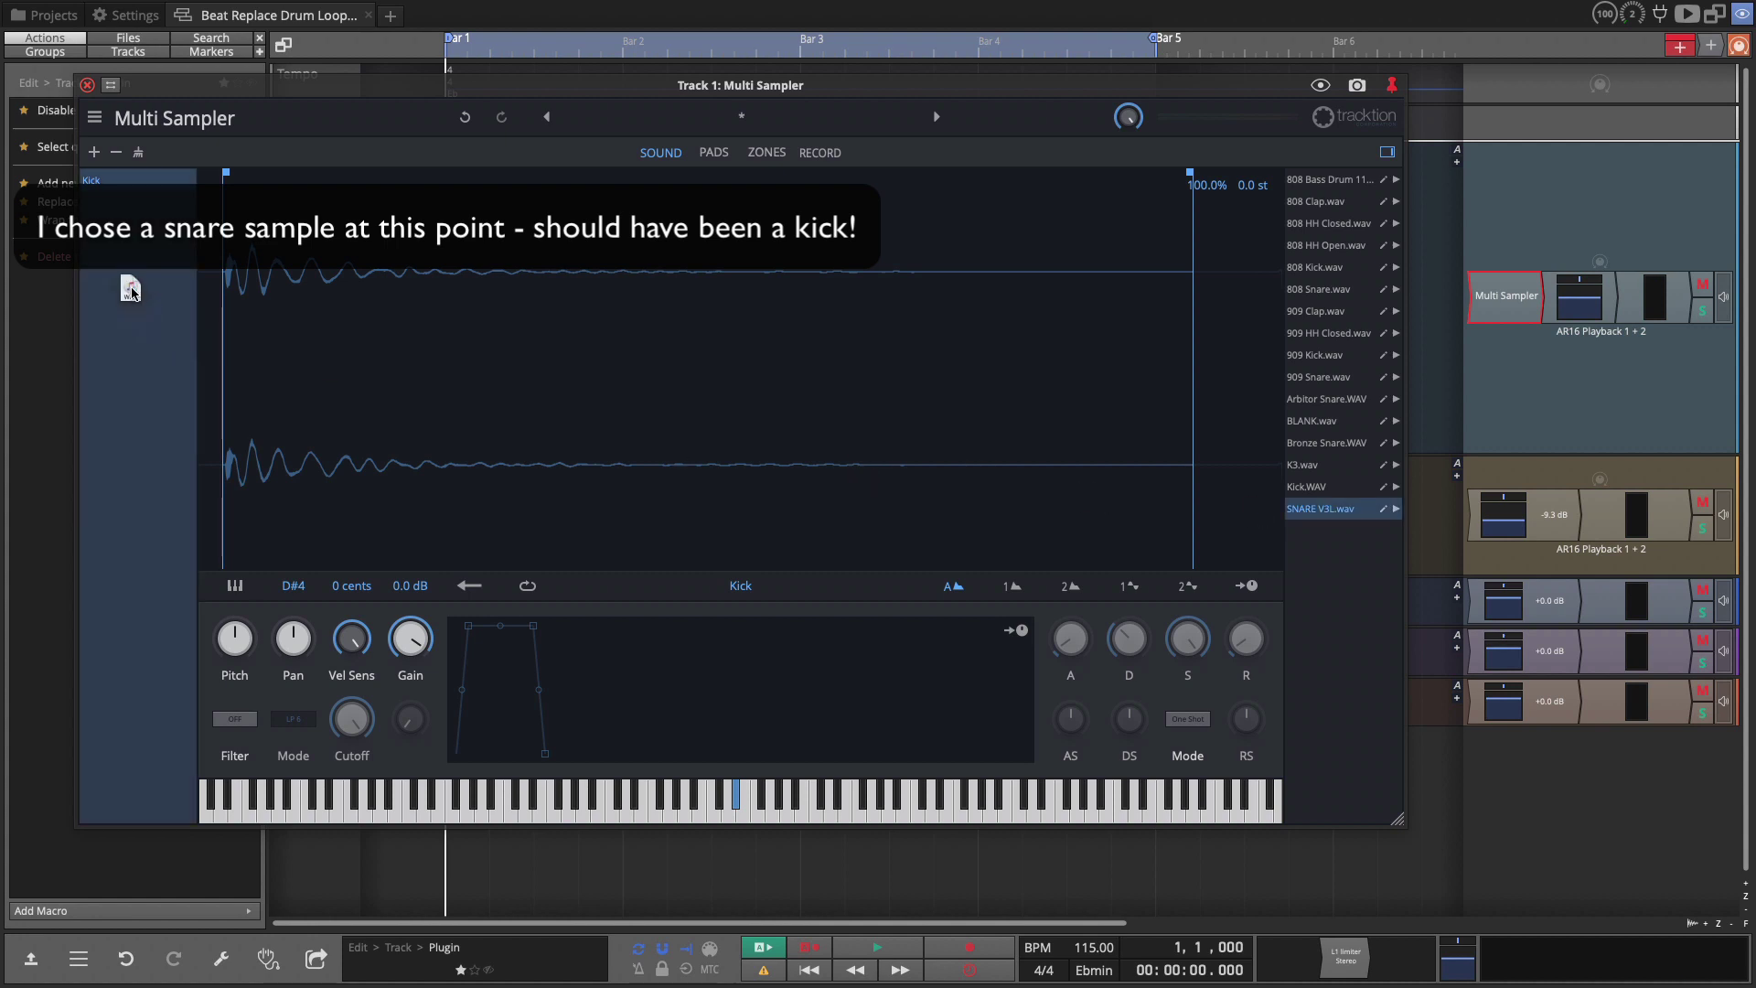
# Close the Multi Sampler editor
pyautogui.press('Escape')
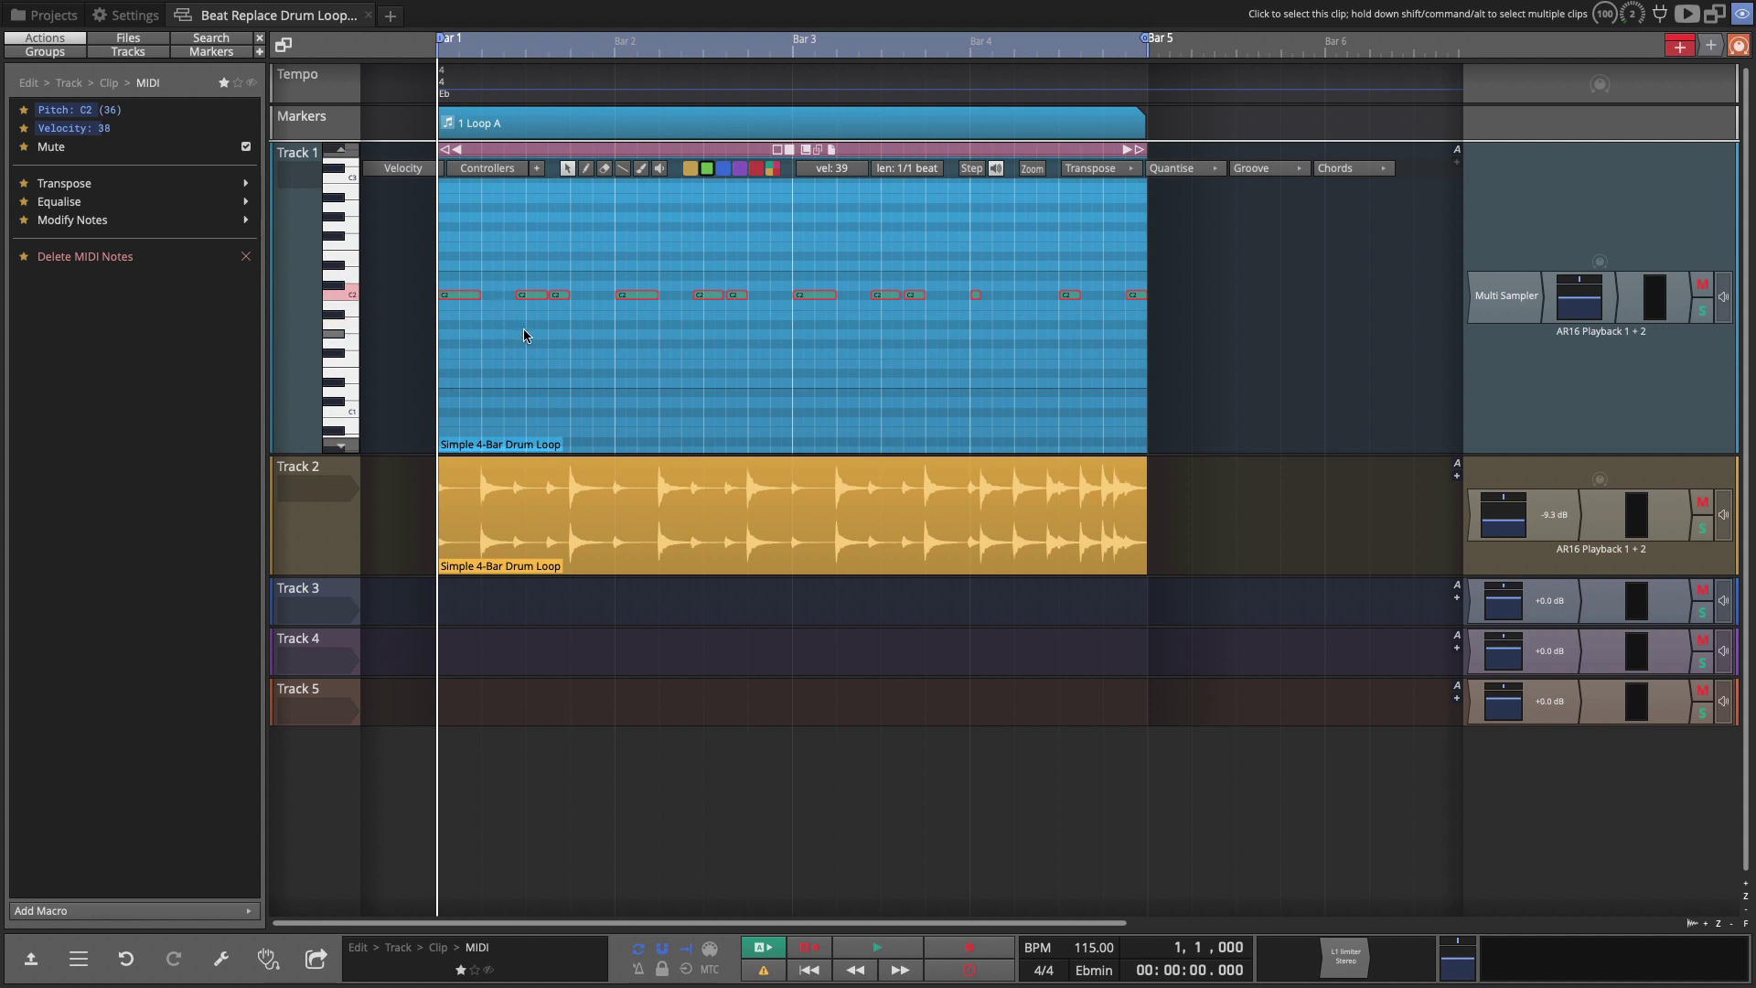
pyautogui.scroll(2, 524, 336)
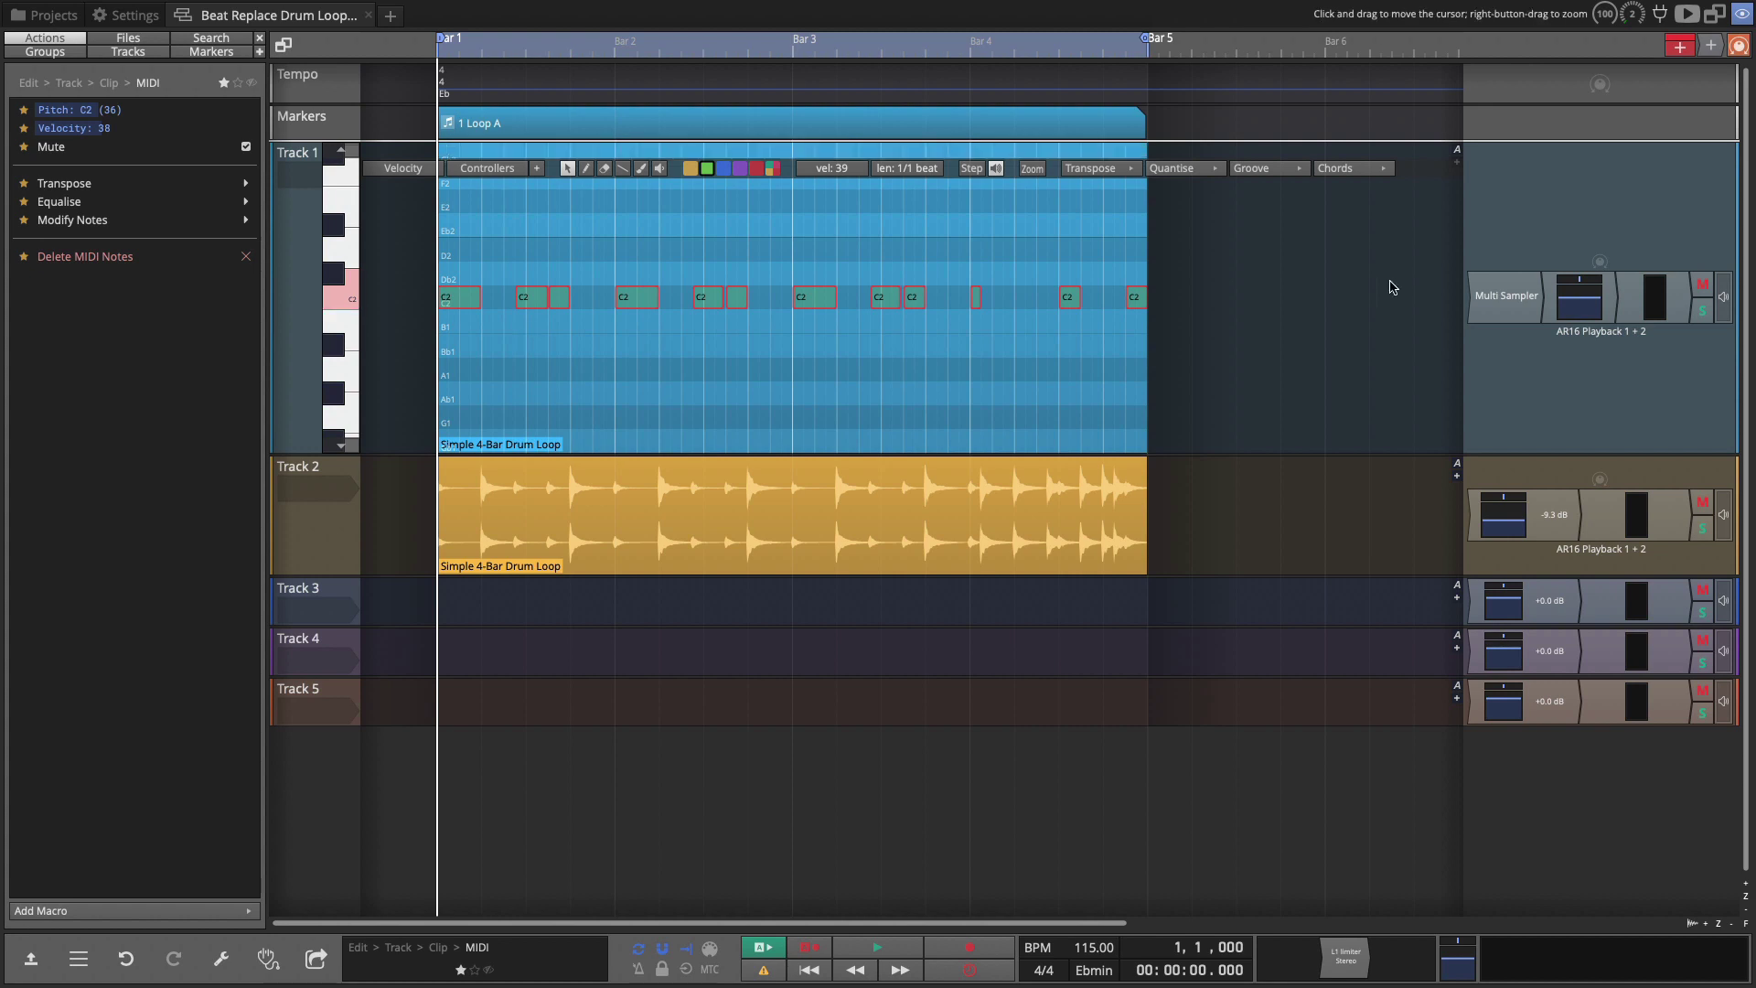
# Silence the Track 2 loop to -INF and shorten the SNARE V3L sample's end point while listening
pyautogui.doubleClick(1506, 295)
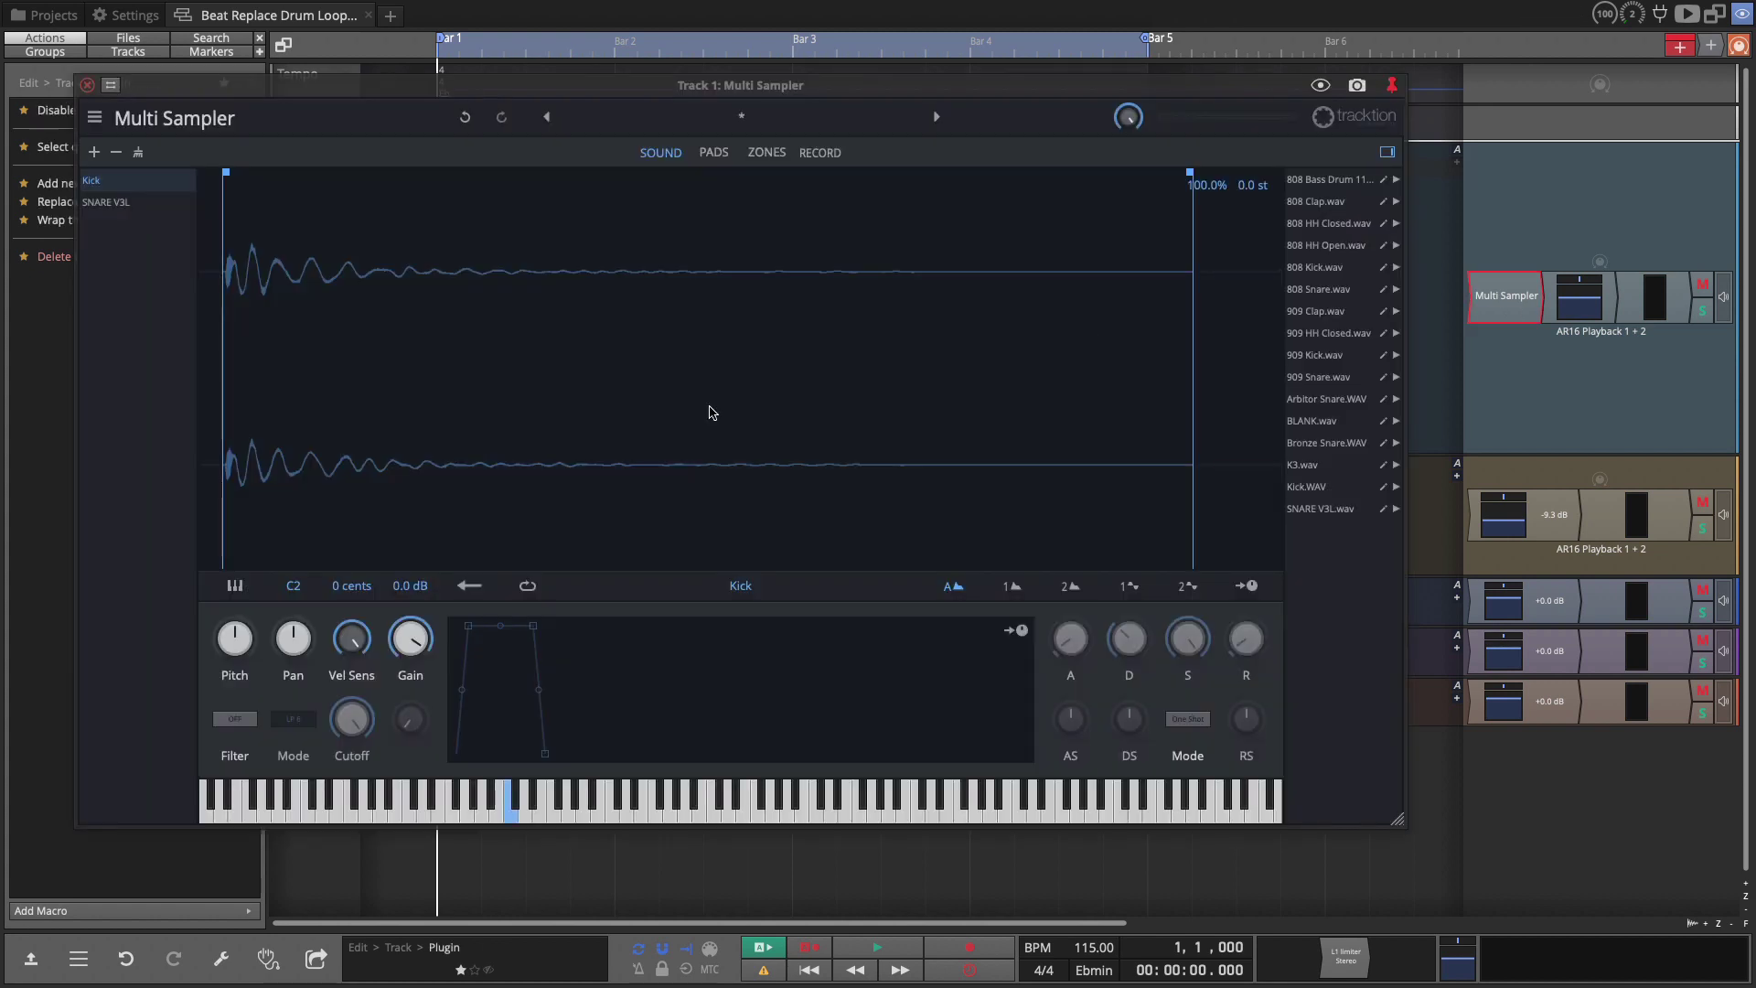
pyautogui.click(103, 203)
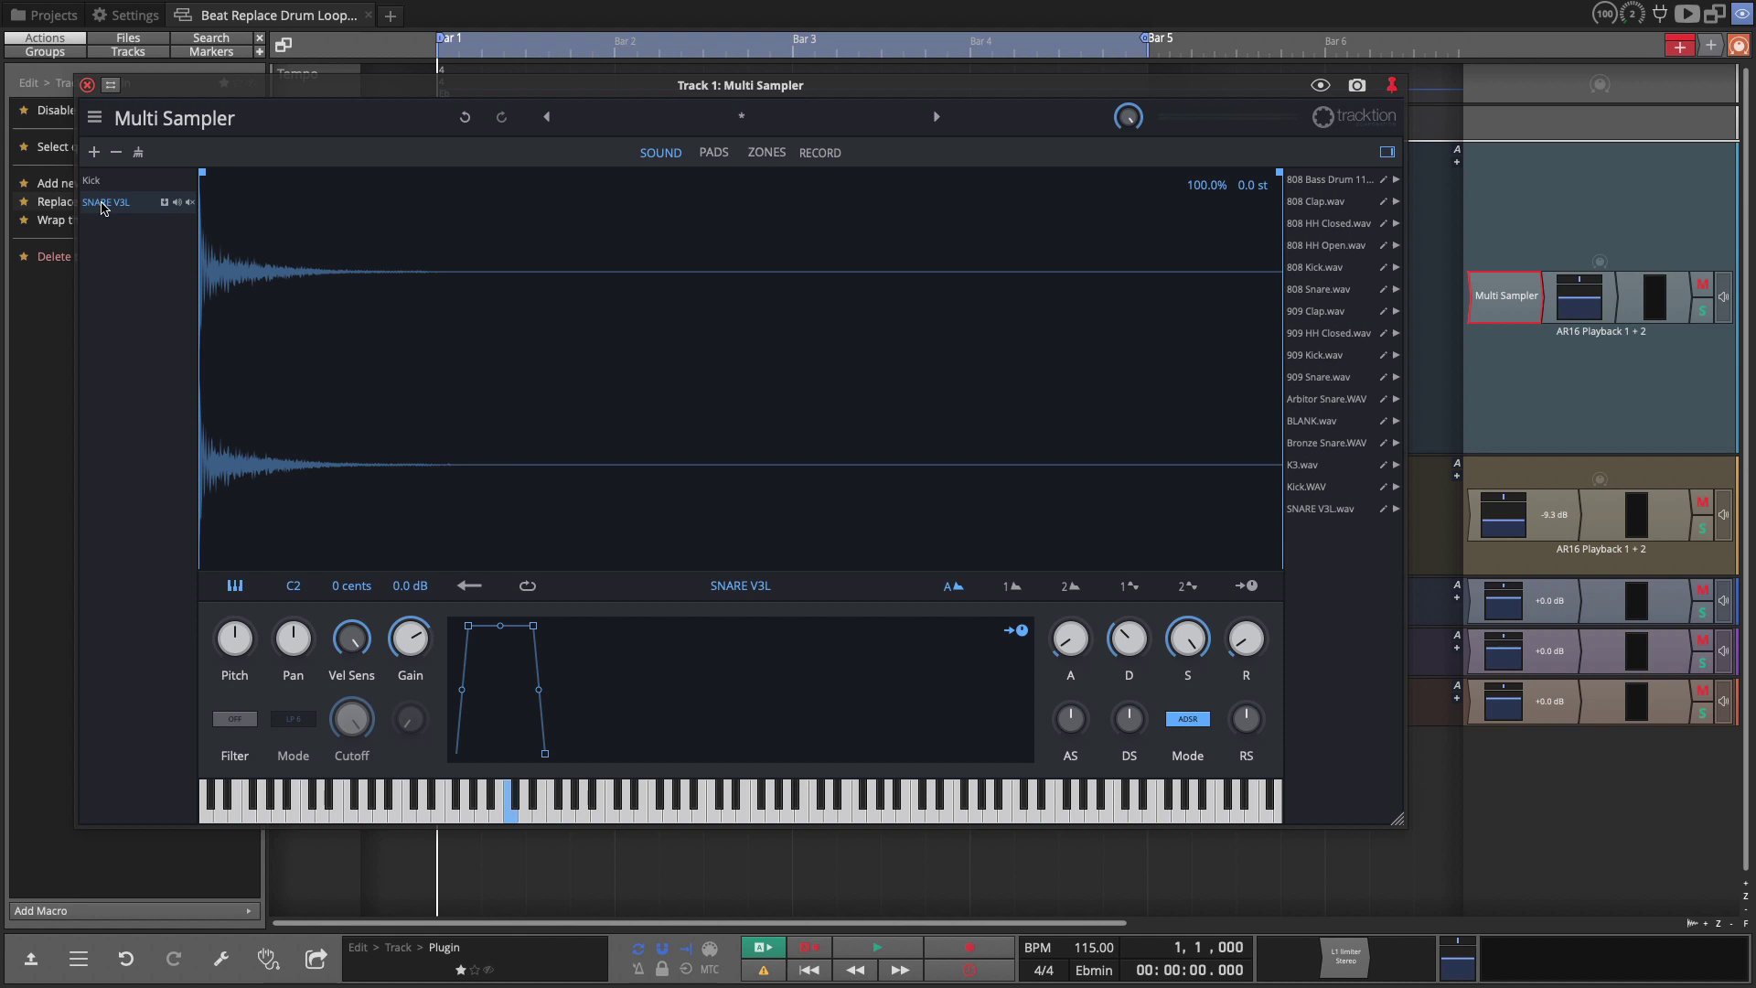
pyautogui.press('space')
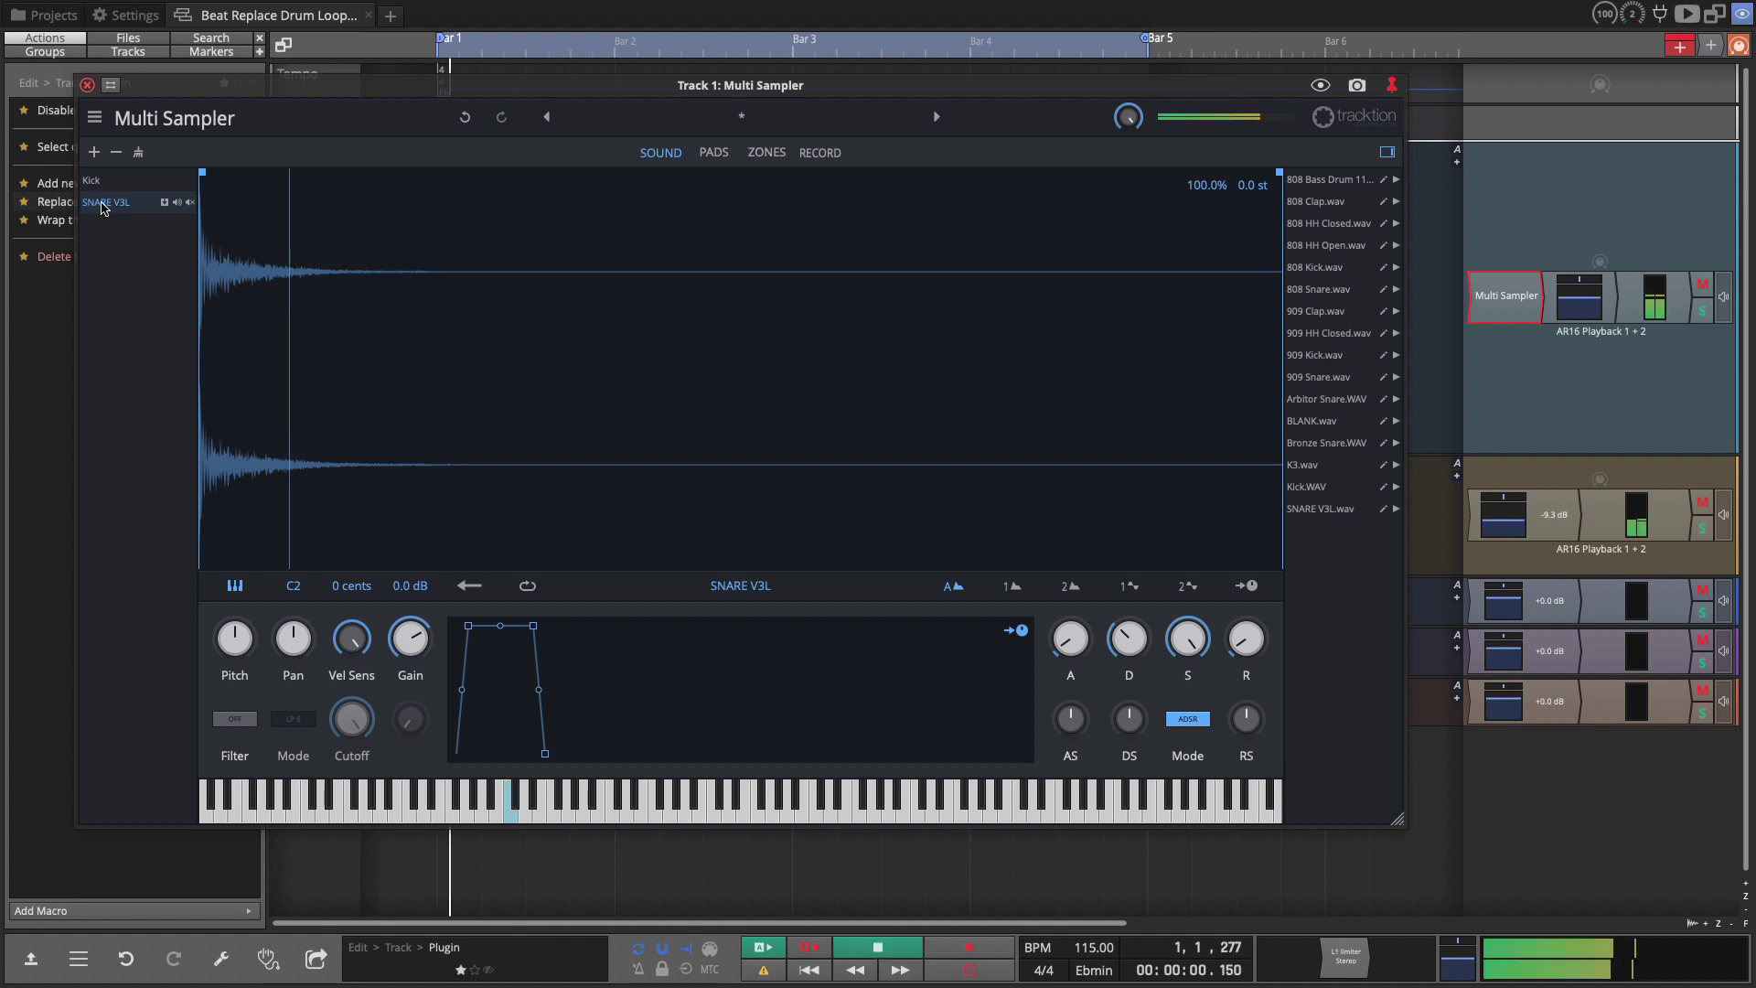
pyautogui.click(1514, 528)
pyautogui.moveTo(1514, 535); pyautogui.dragTo(1495, 672)
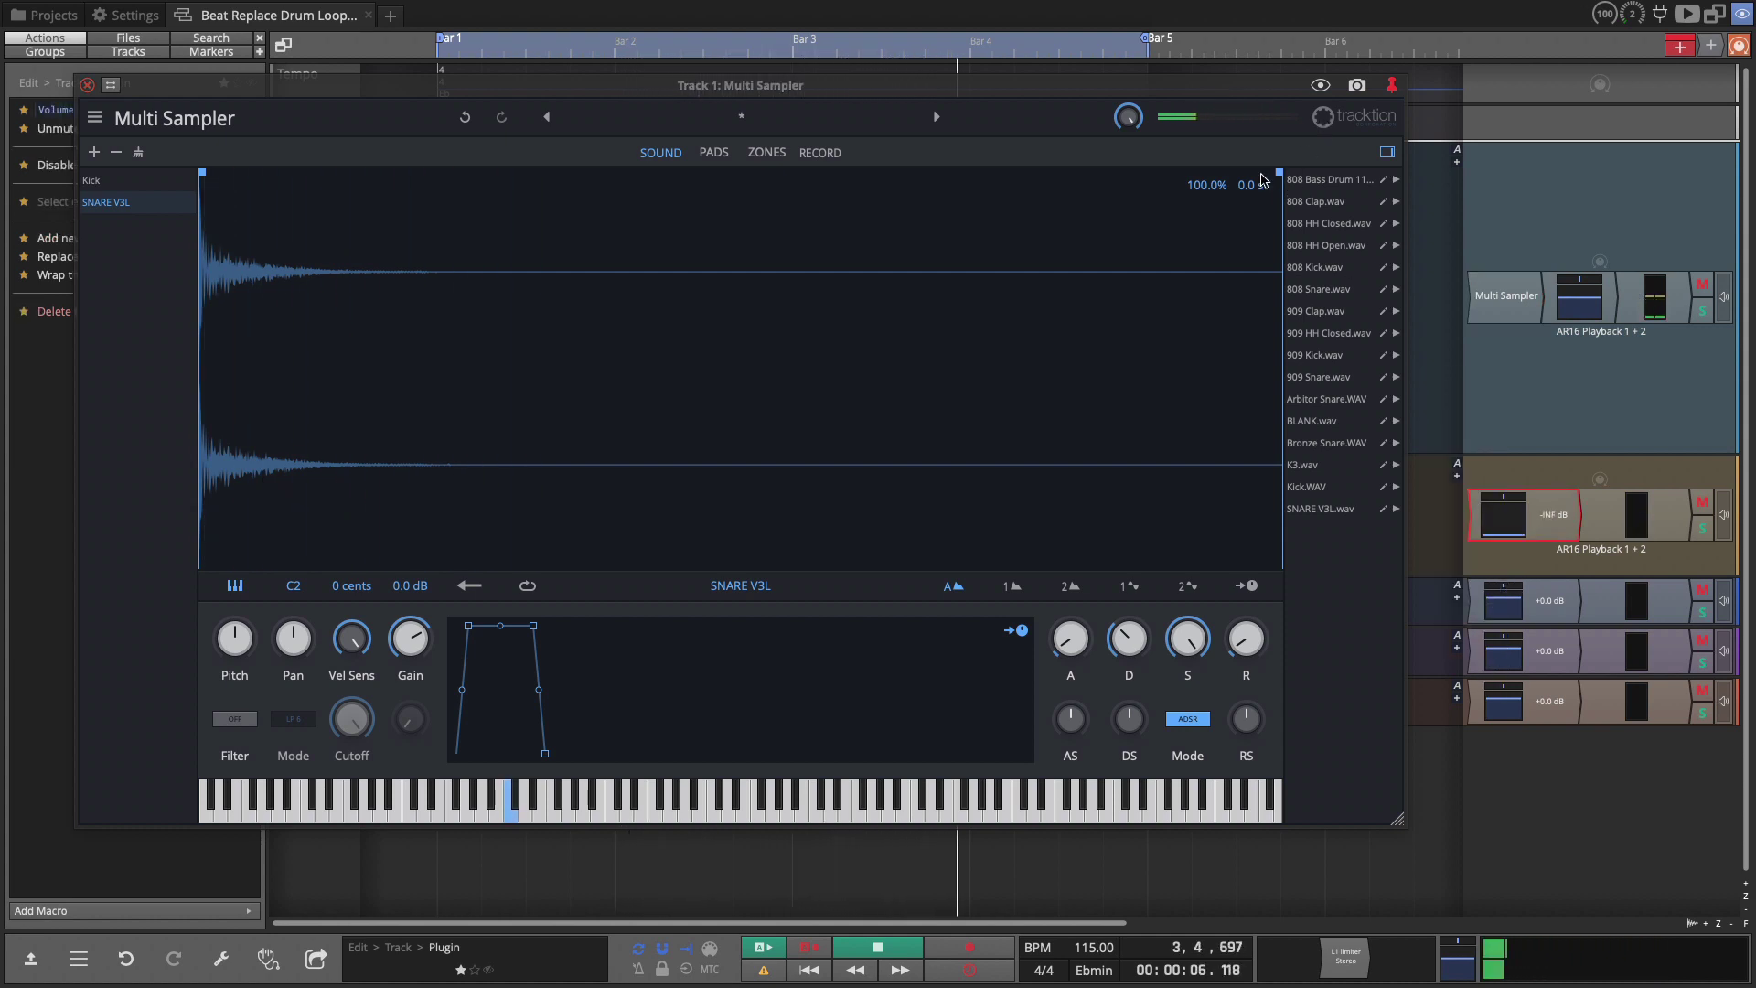
pyautogui.moveTo(1280, 178)
pyautogui.mouseDown()
pyautogui.moveTo(814, 220)
pyautogui.moveTo(941, 236)
pyautogui.mouseUp()
pyautogui.press('space')
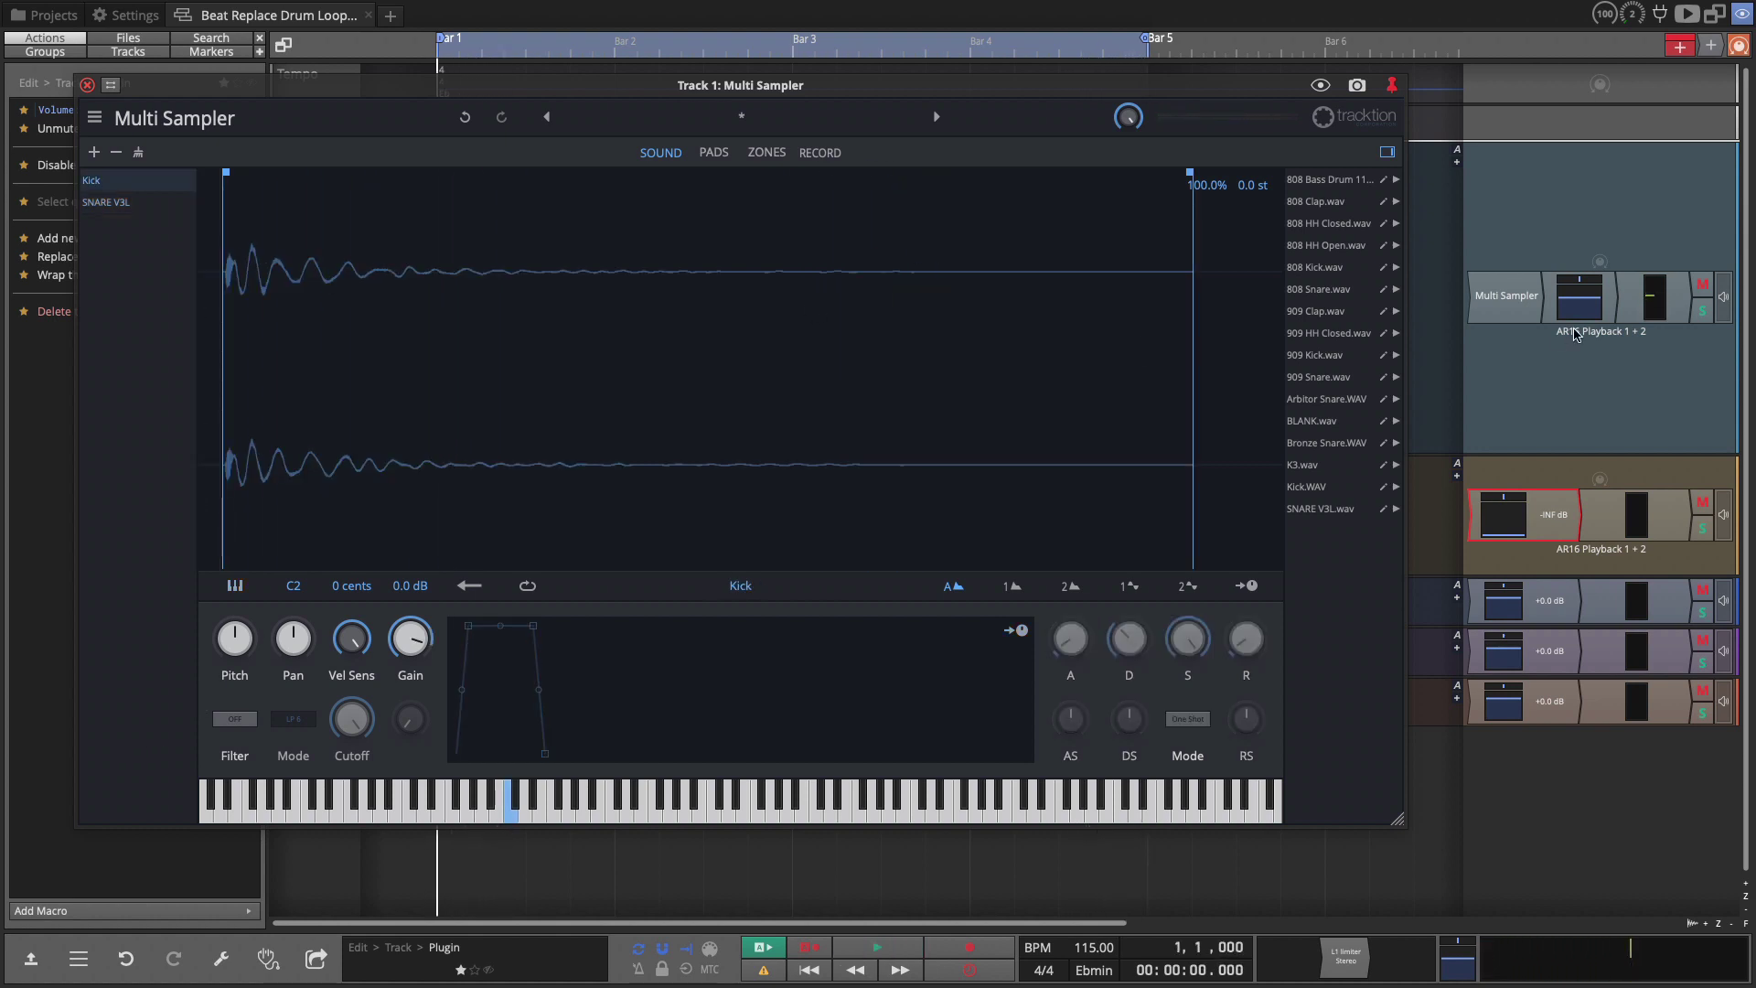
# Add Kick.WAV to the sampler and map it to a single C2 key via Quick Zones > Kick
pyautogui.click(1396, 268)
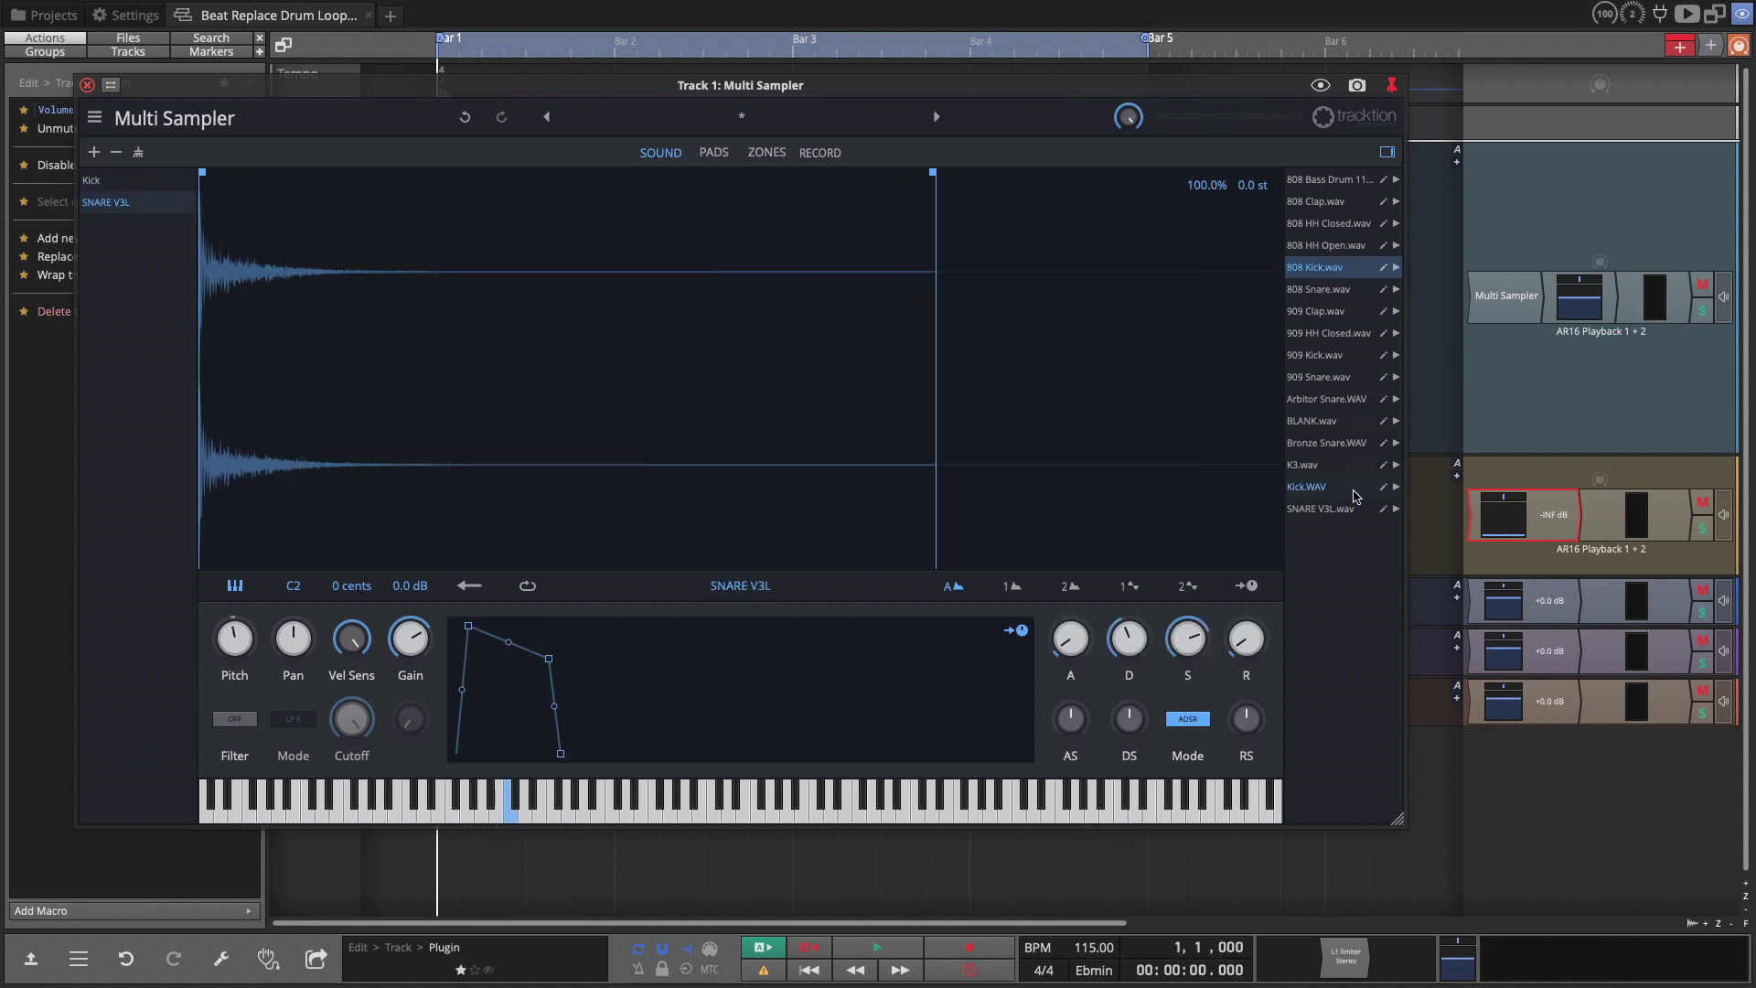
pyautogui.click(1396, 487)
pyautogui.moveTo(1315, 489); pyautogui.dragTo(113, 288)
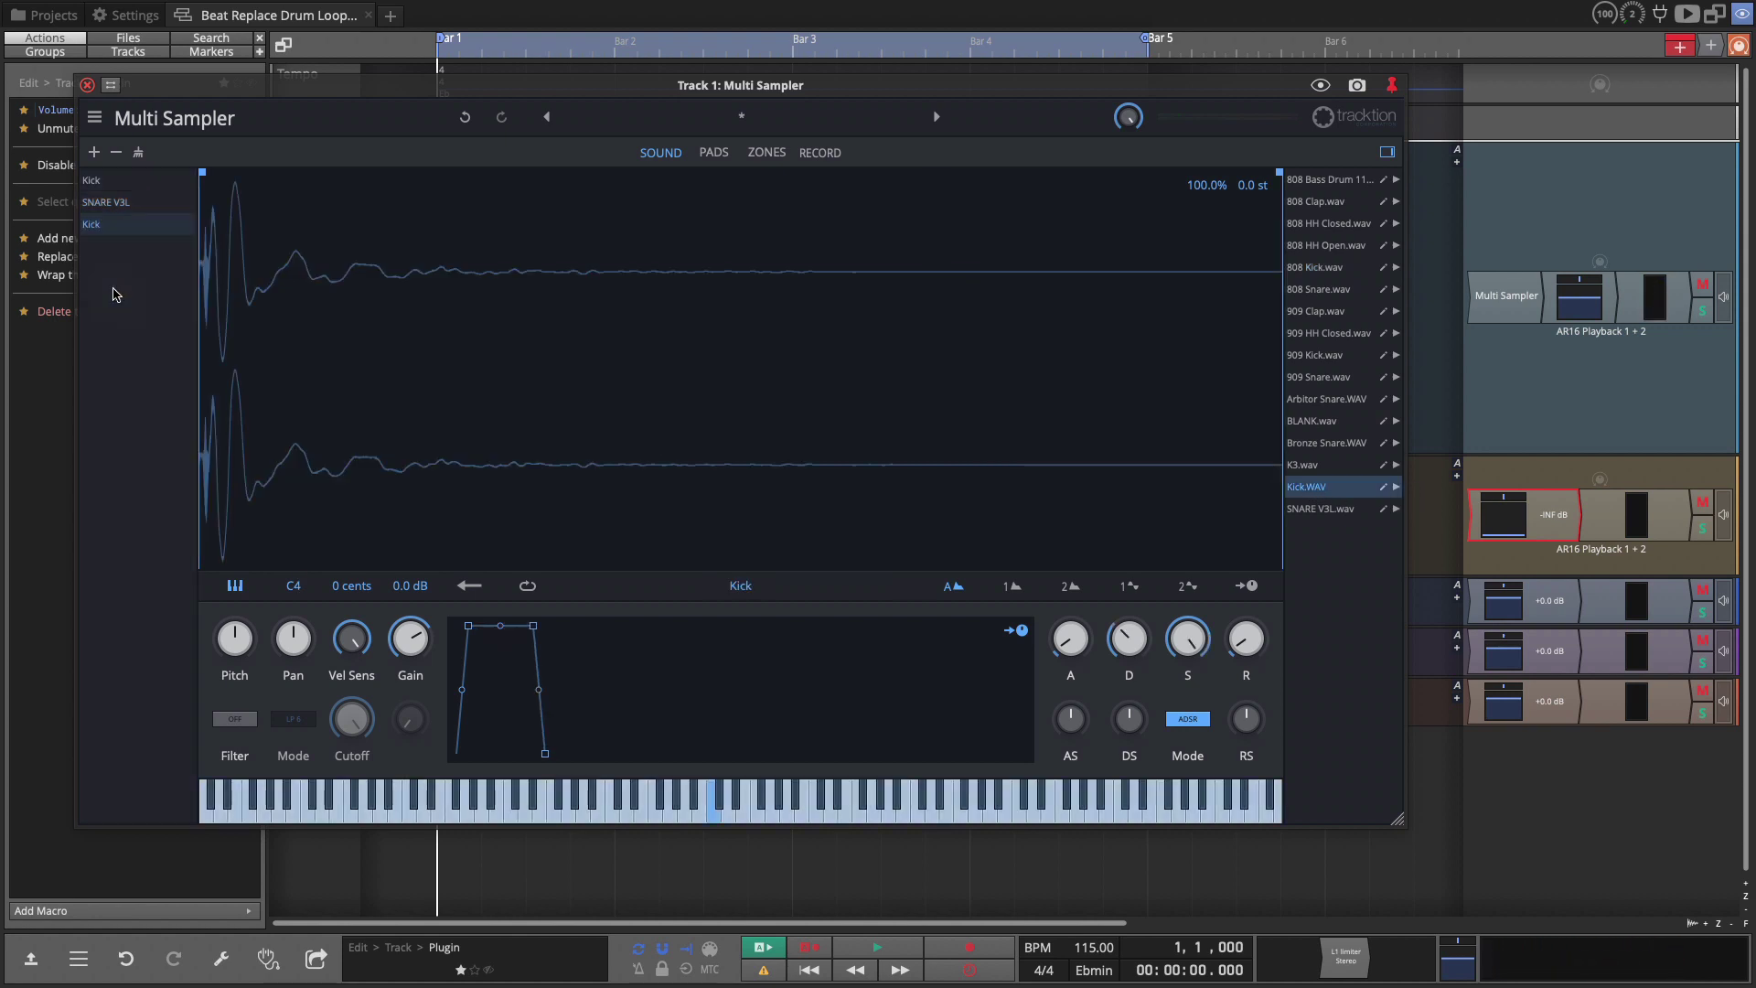
pyautogui.rightClick(92, 224)
pyautogui.click(251, 304)
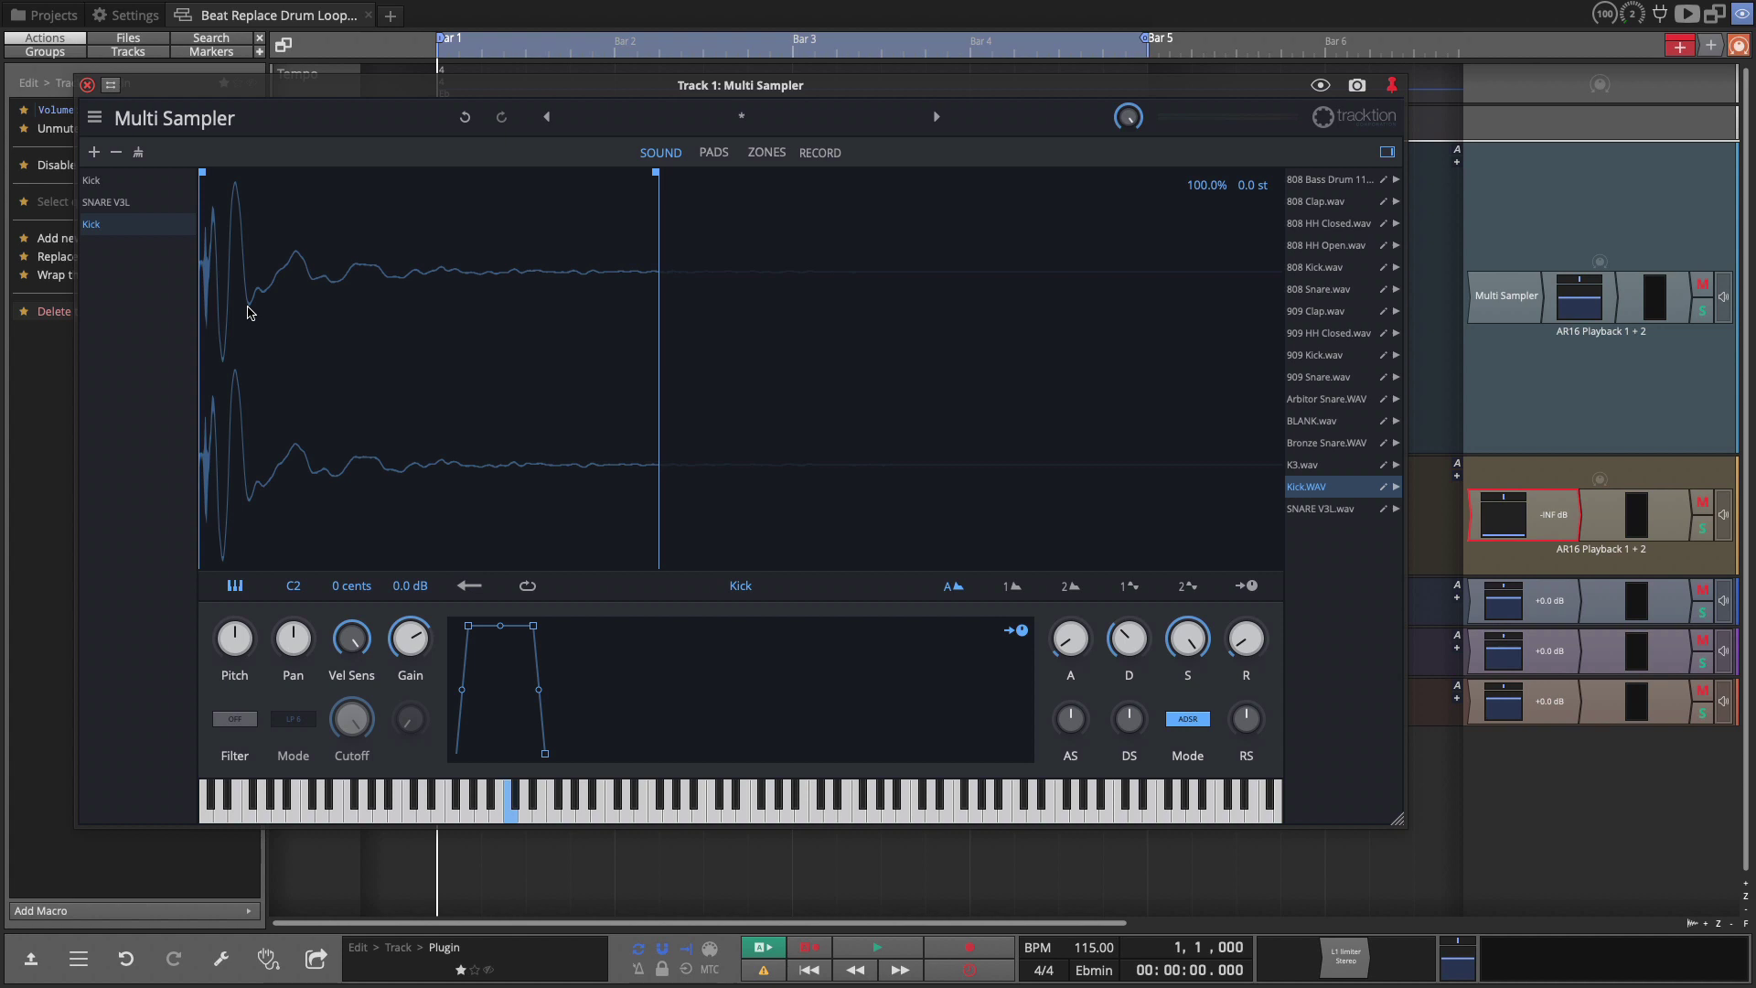
# Play back the new kick while flipping between the SNARE V3L and Kick samples
pyautogui.press('space')
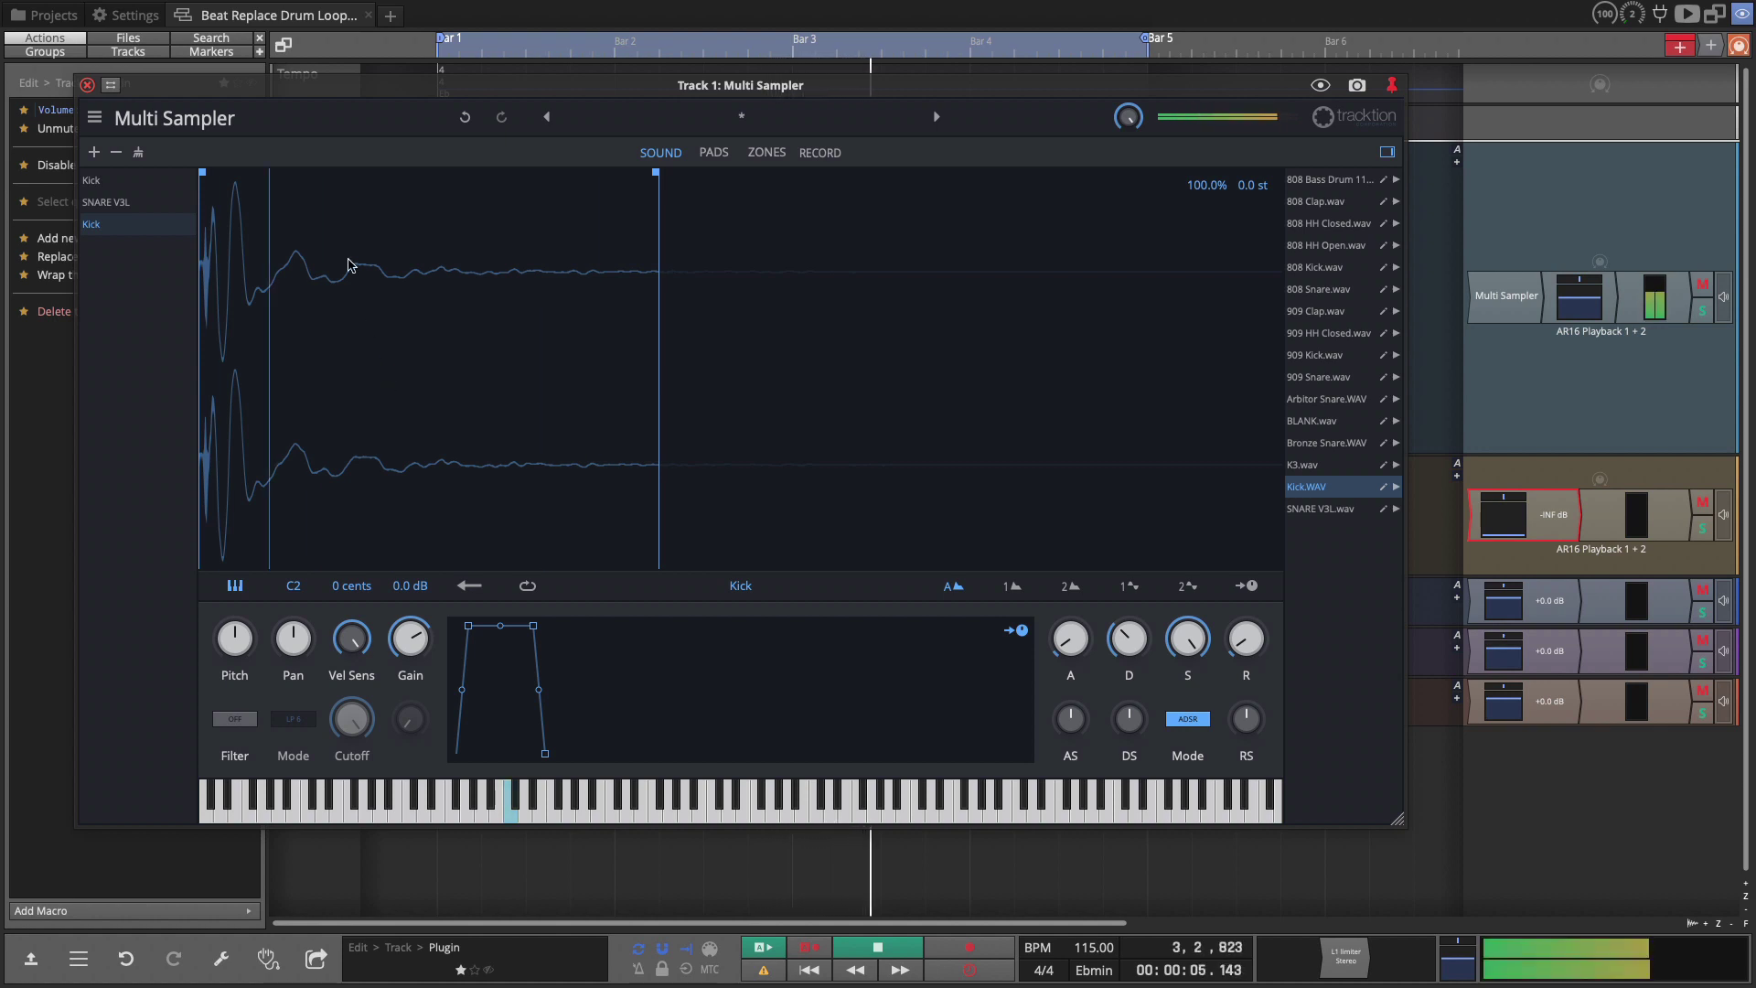
pyautogui.moveTo(282, 87); pyautogui.dragTo(464, 95)
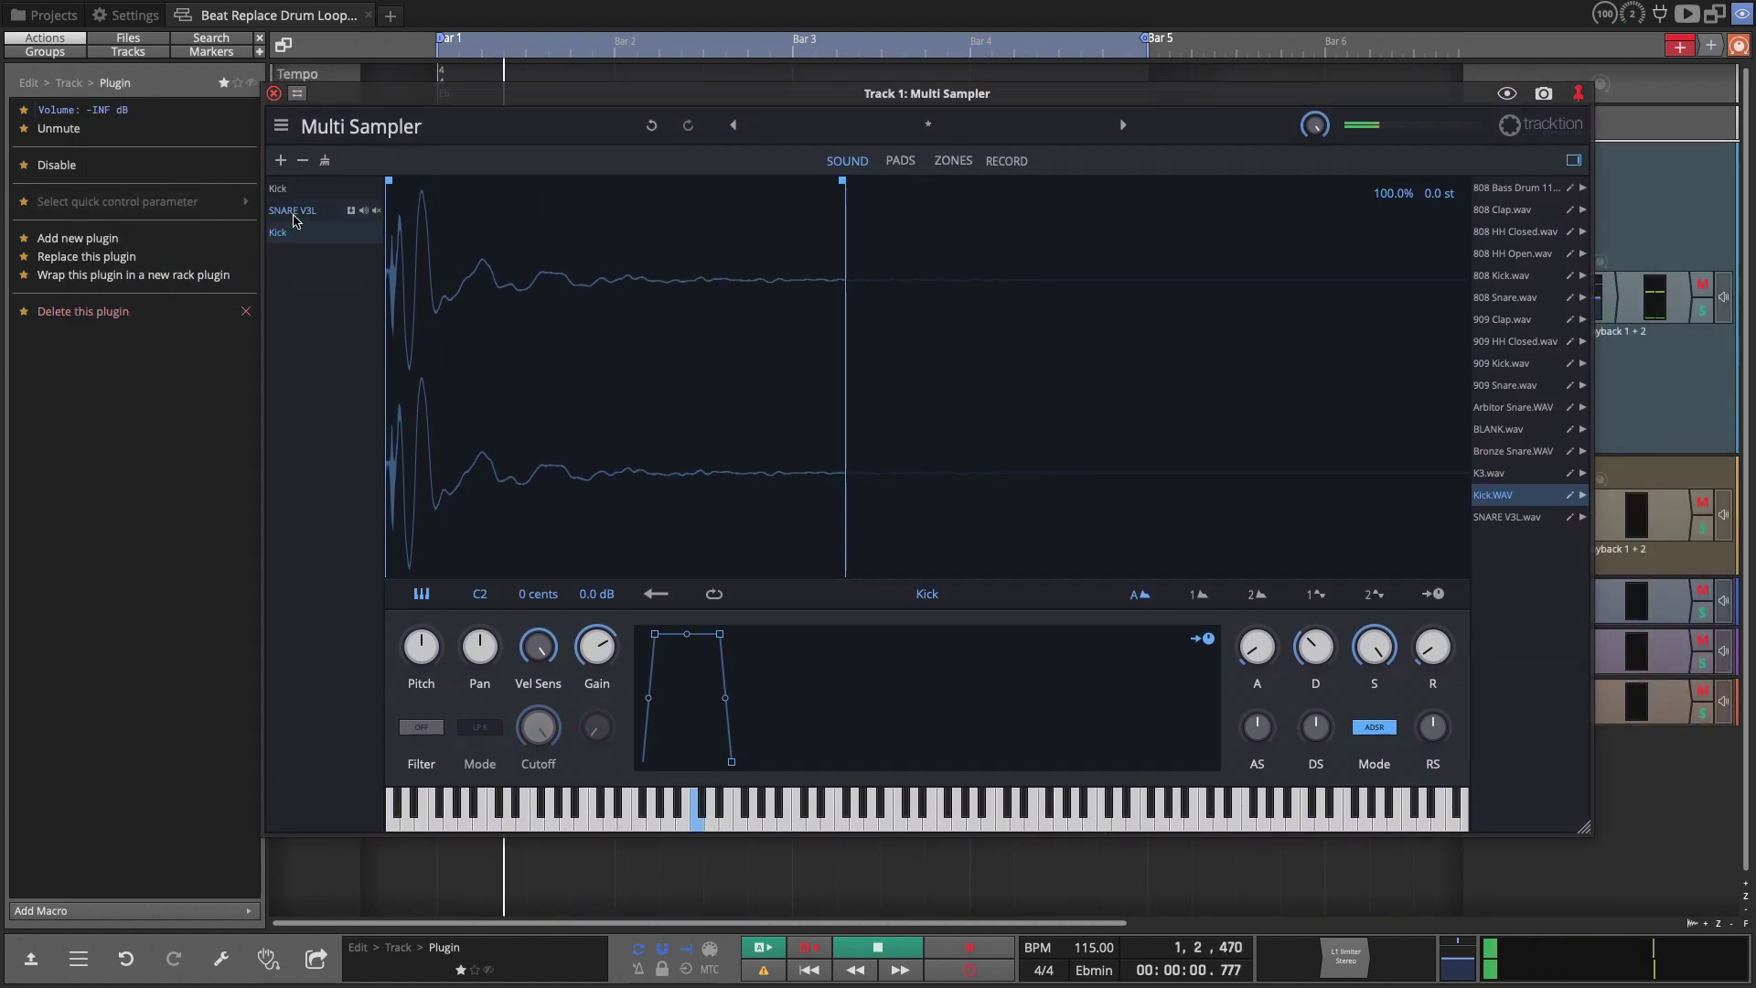
pyautogui.click(290, 204)
pyautogui.click(278, 231)
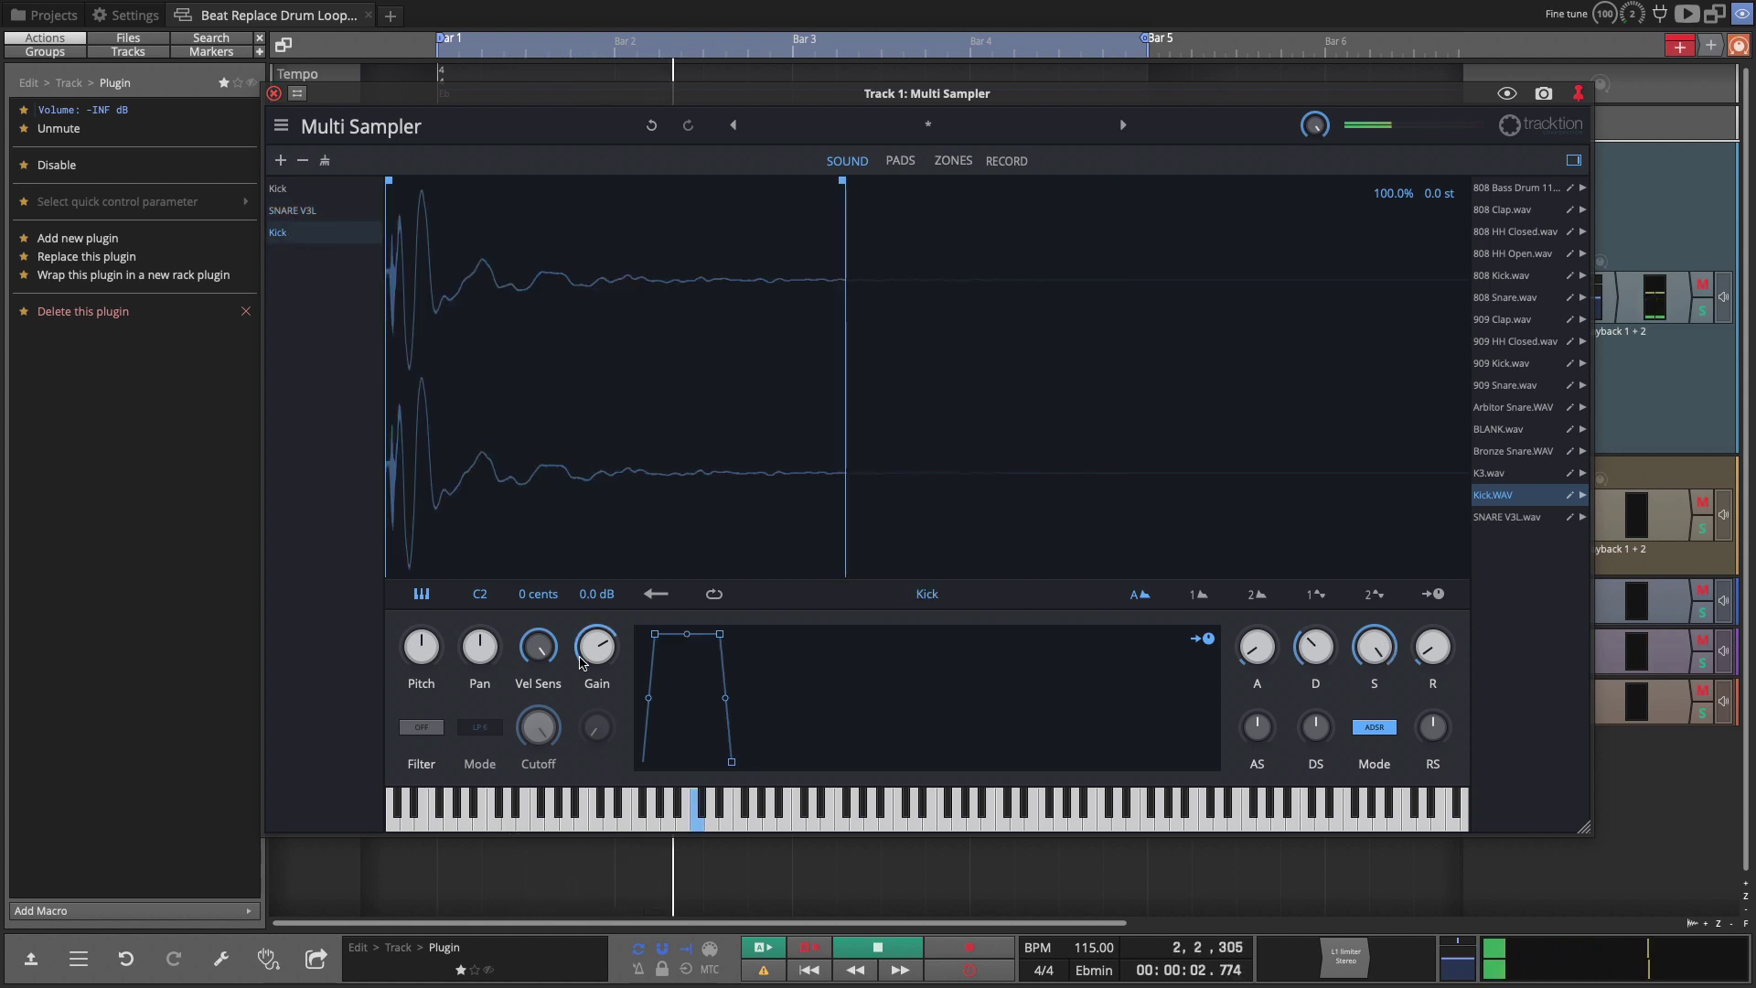
pyautogui.moveTo(597, 647)
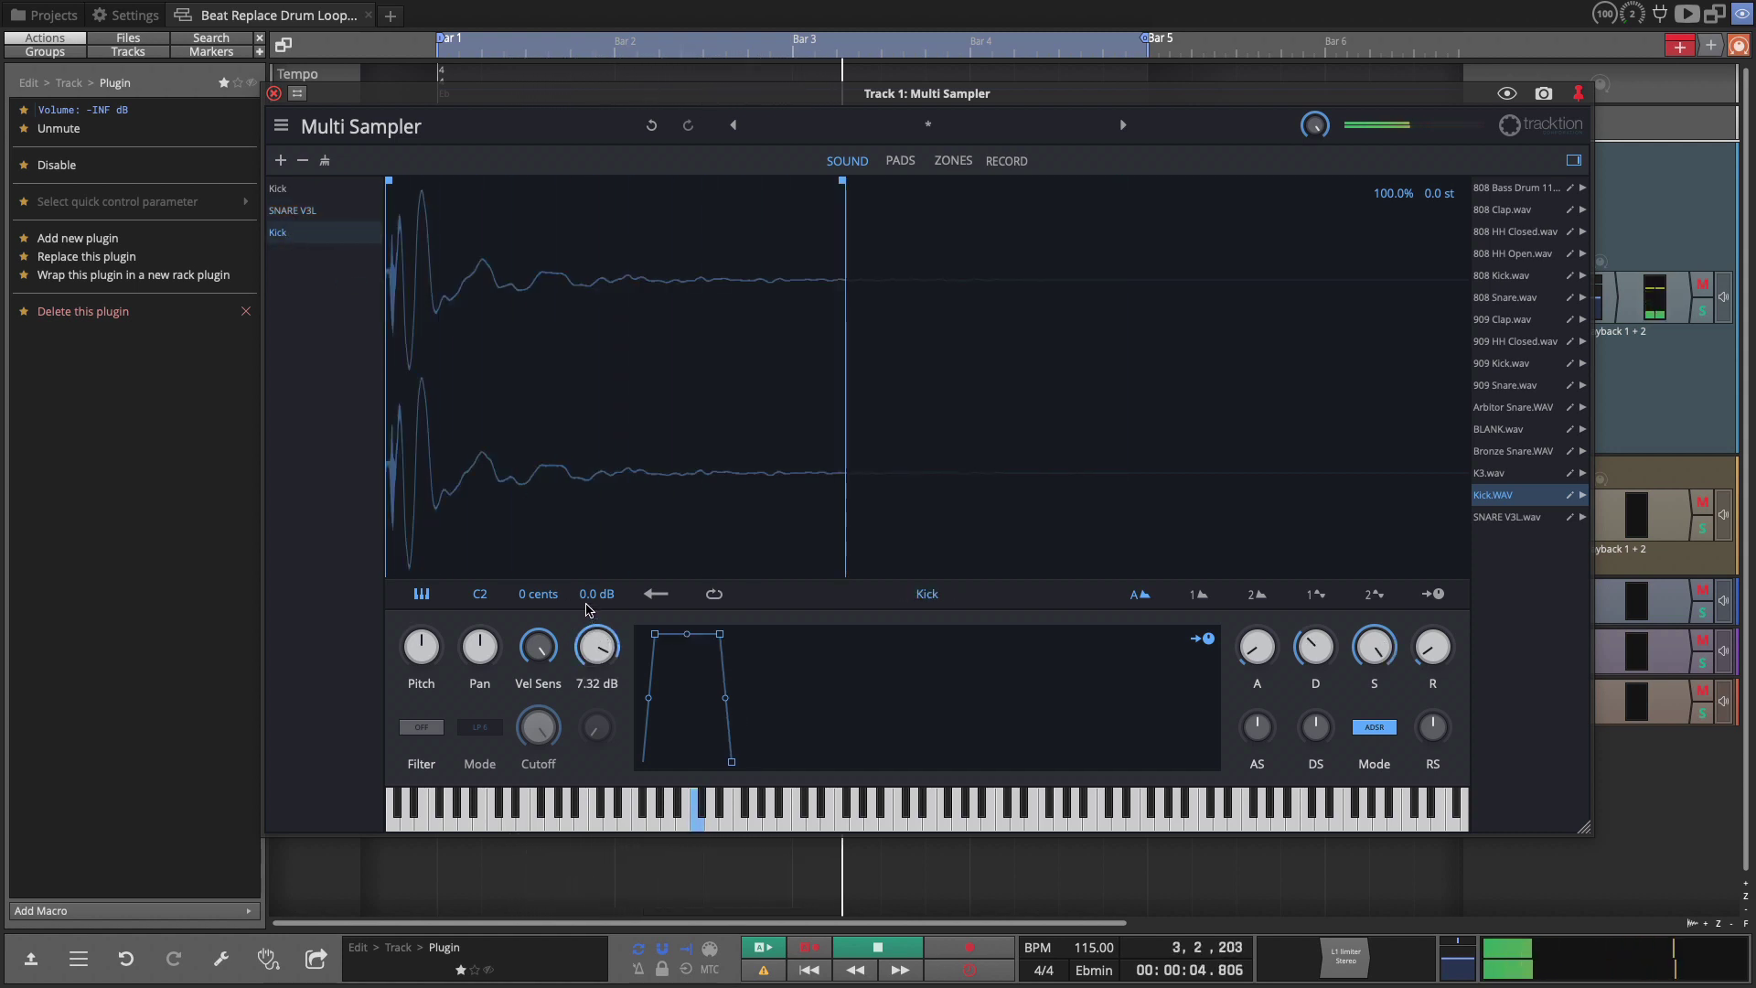
# Bring the Track 2 loop up to about -7.9 dB and compare with Track 1 muted and unmuted
pyautogui.press('Escape')
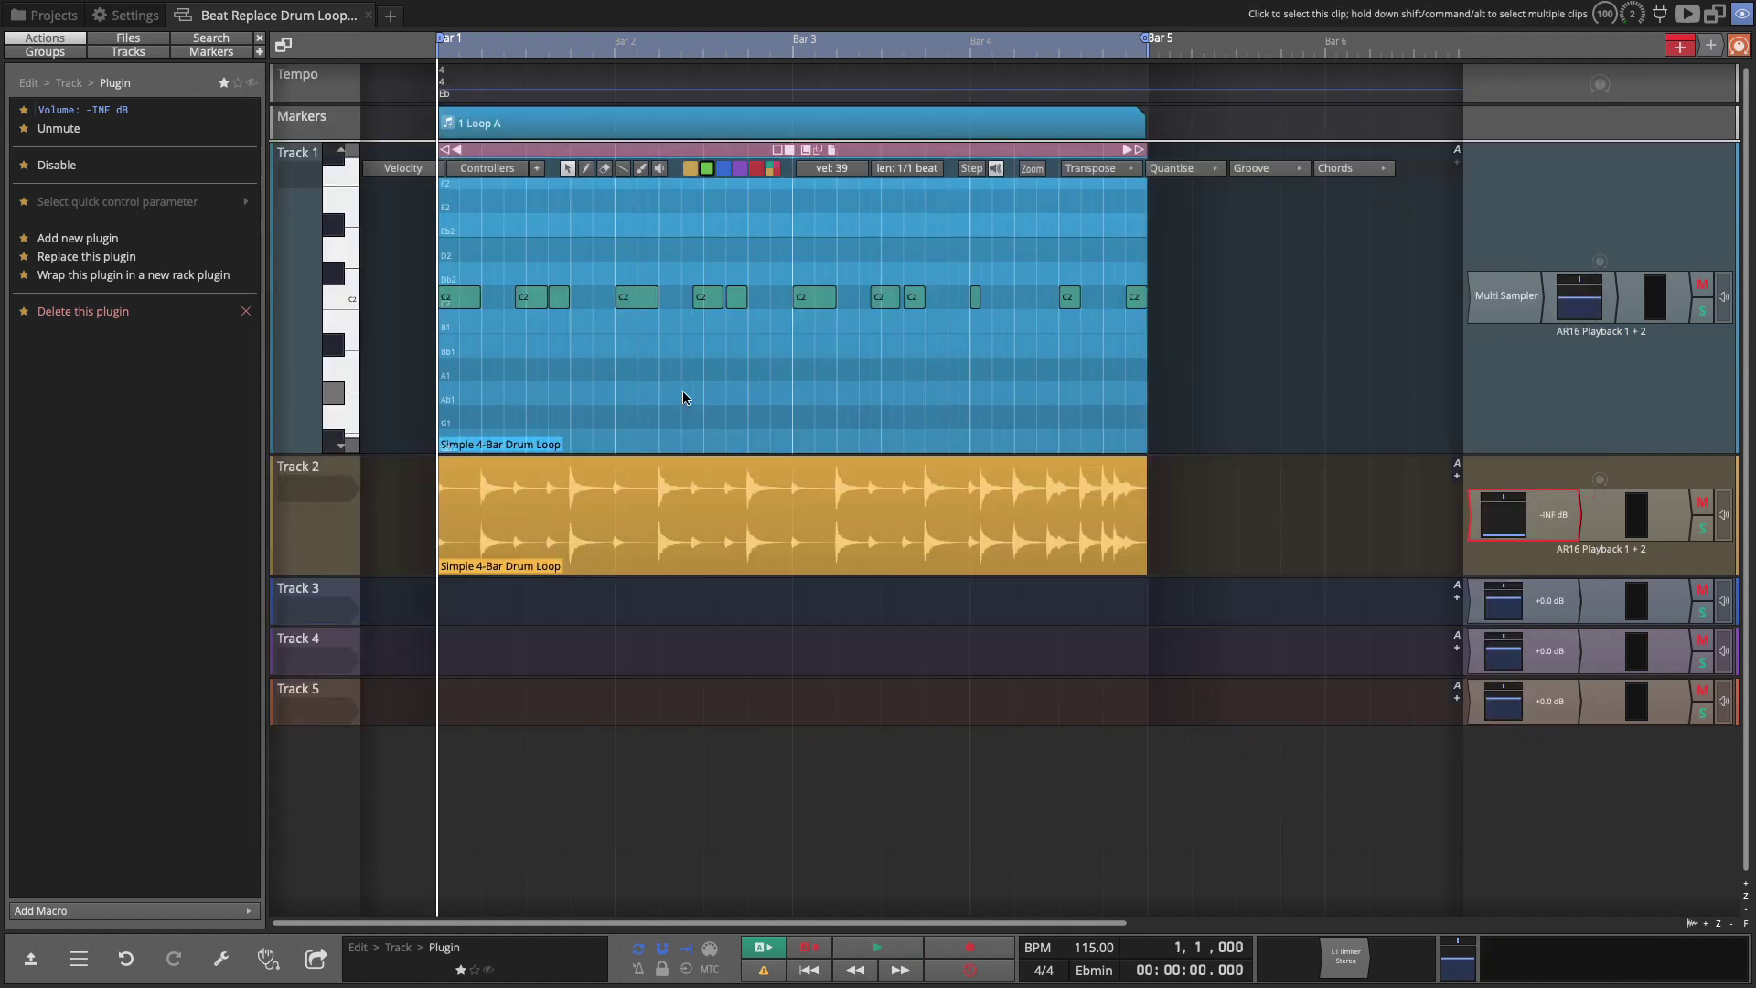
pyautogui.press('space')
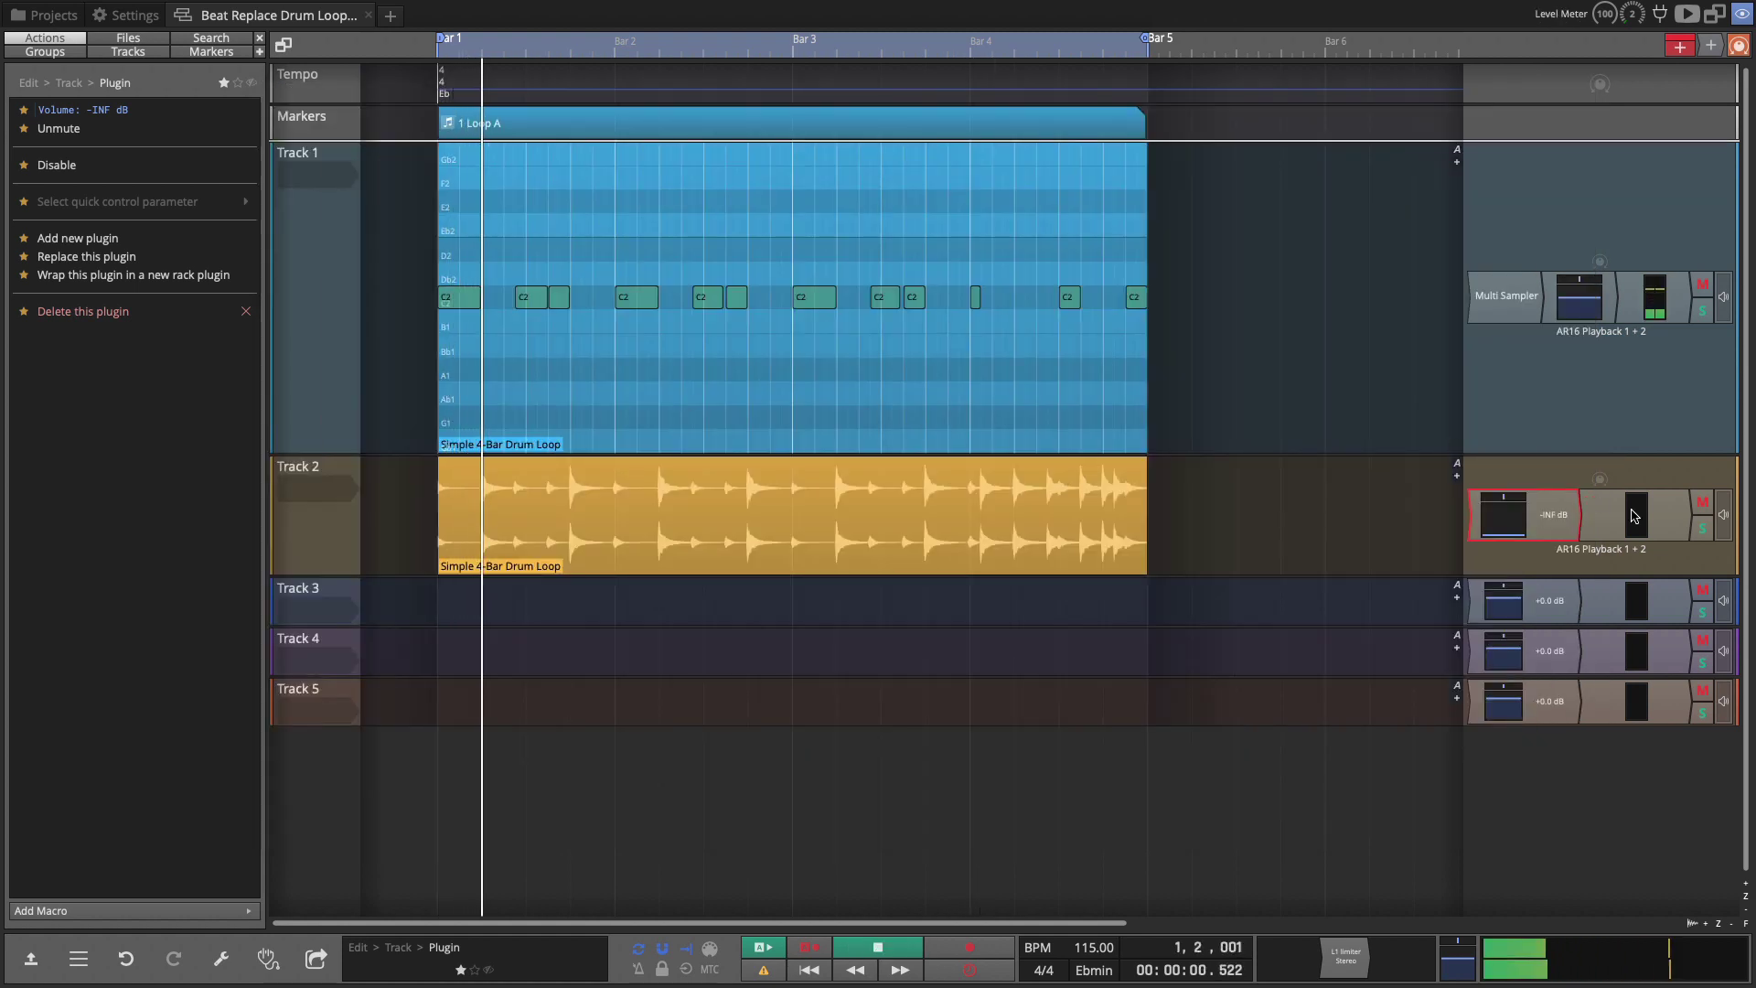
pyautogui.moveTo(1531, 535); pyautogui.dragTo(1531, 398)
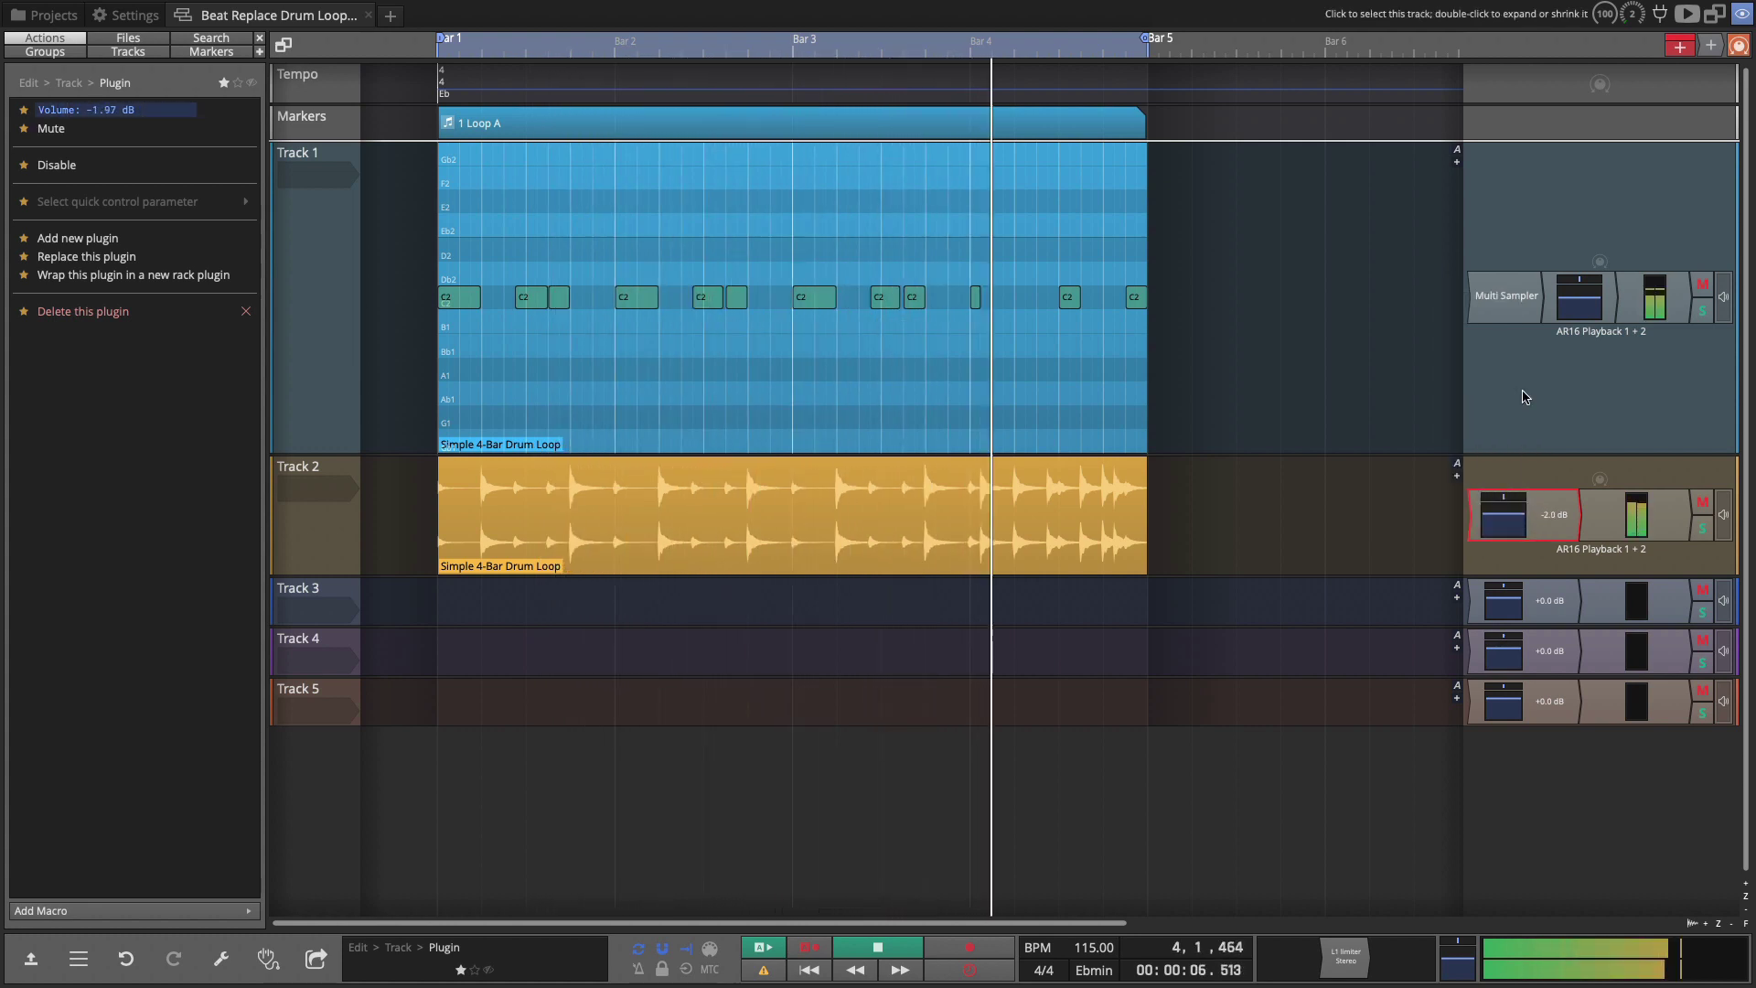
pyautogui.click(1703, 288)
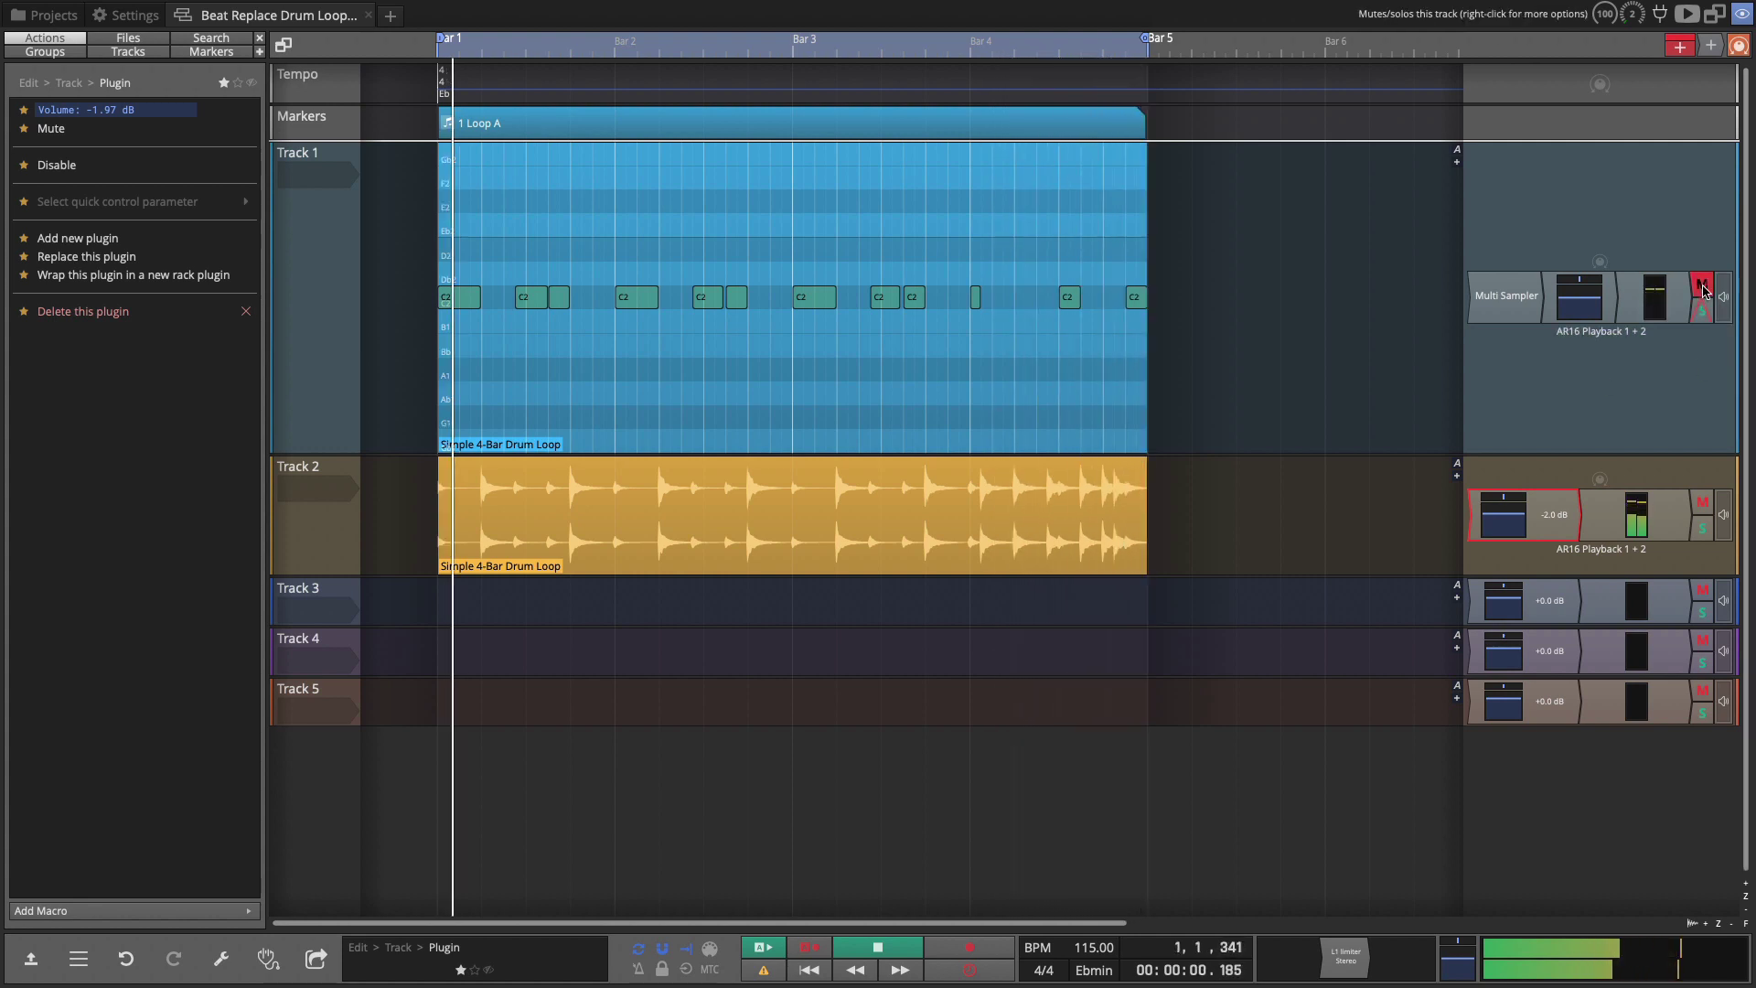
pyautogui.click(1703, 288)
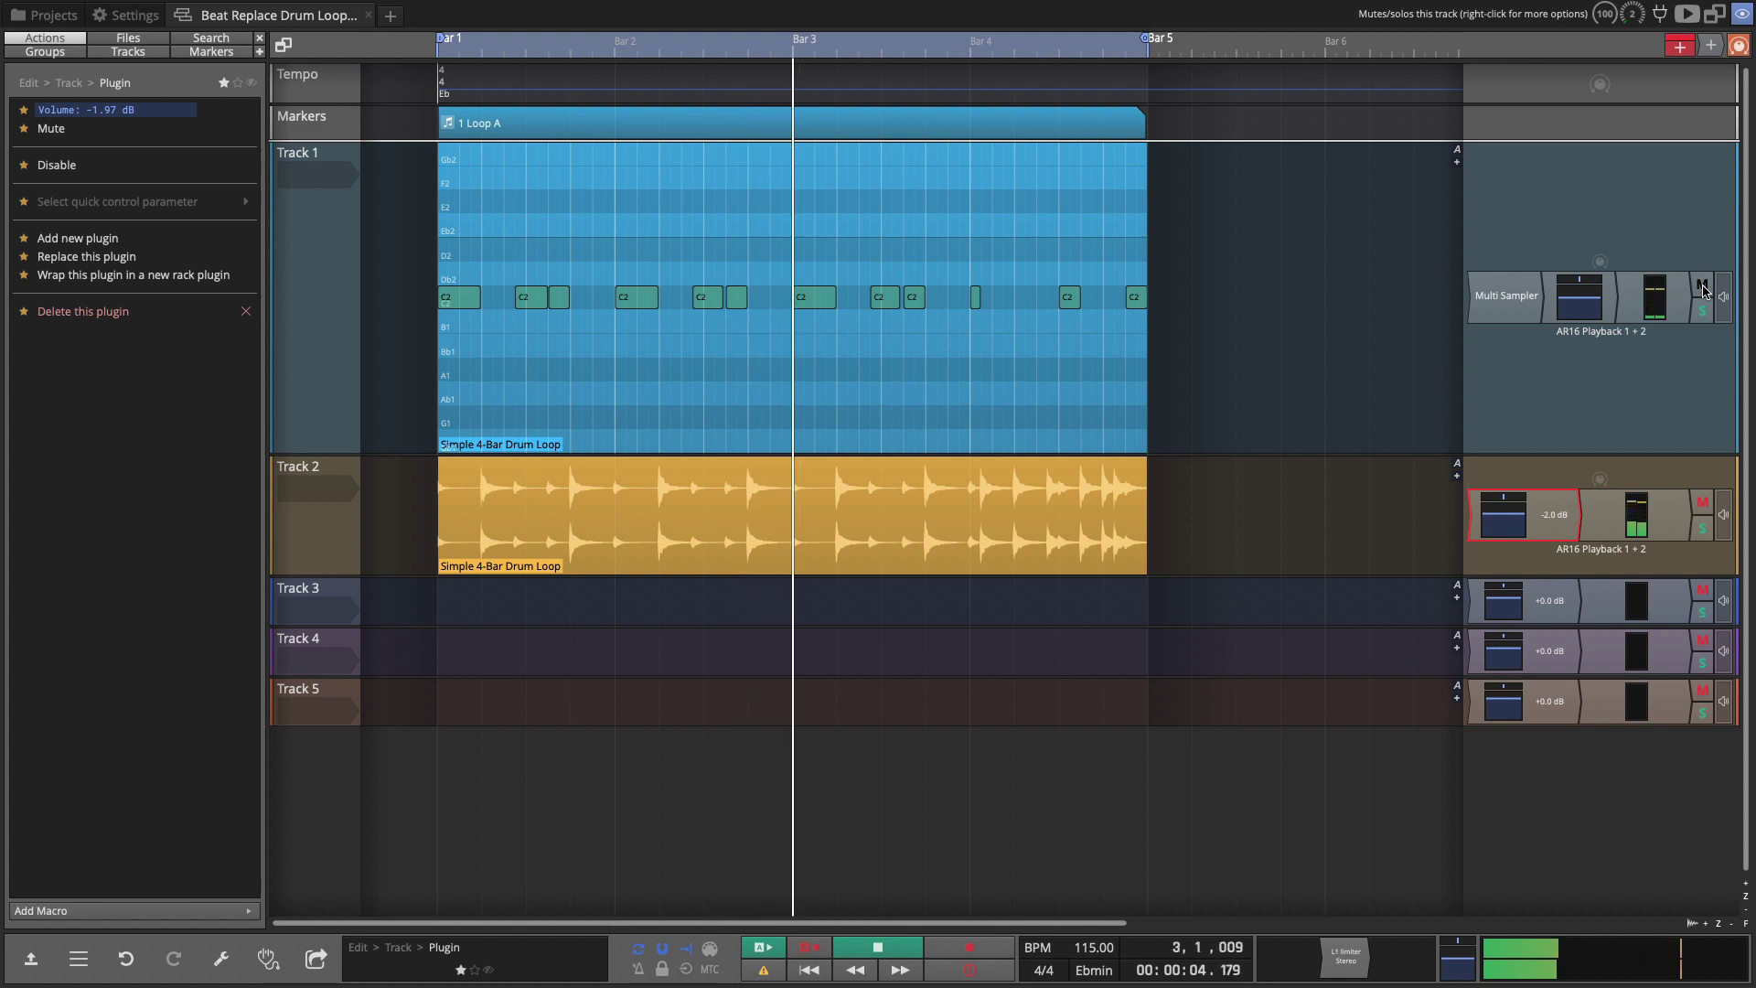
pyautogui.press('space')
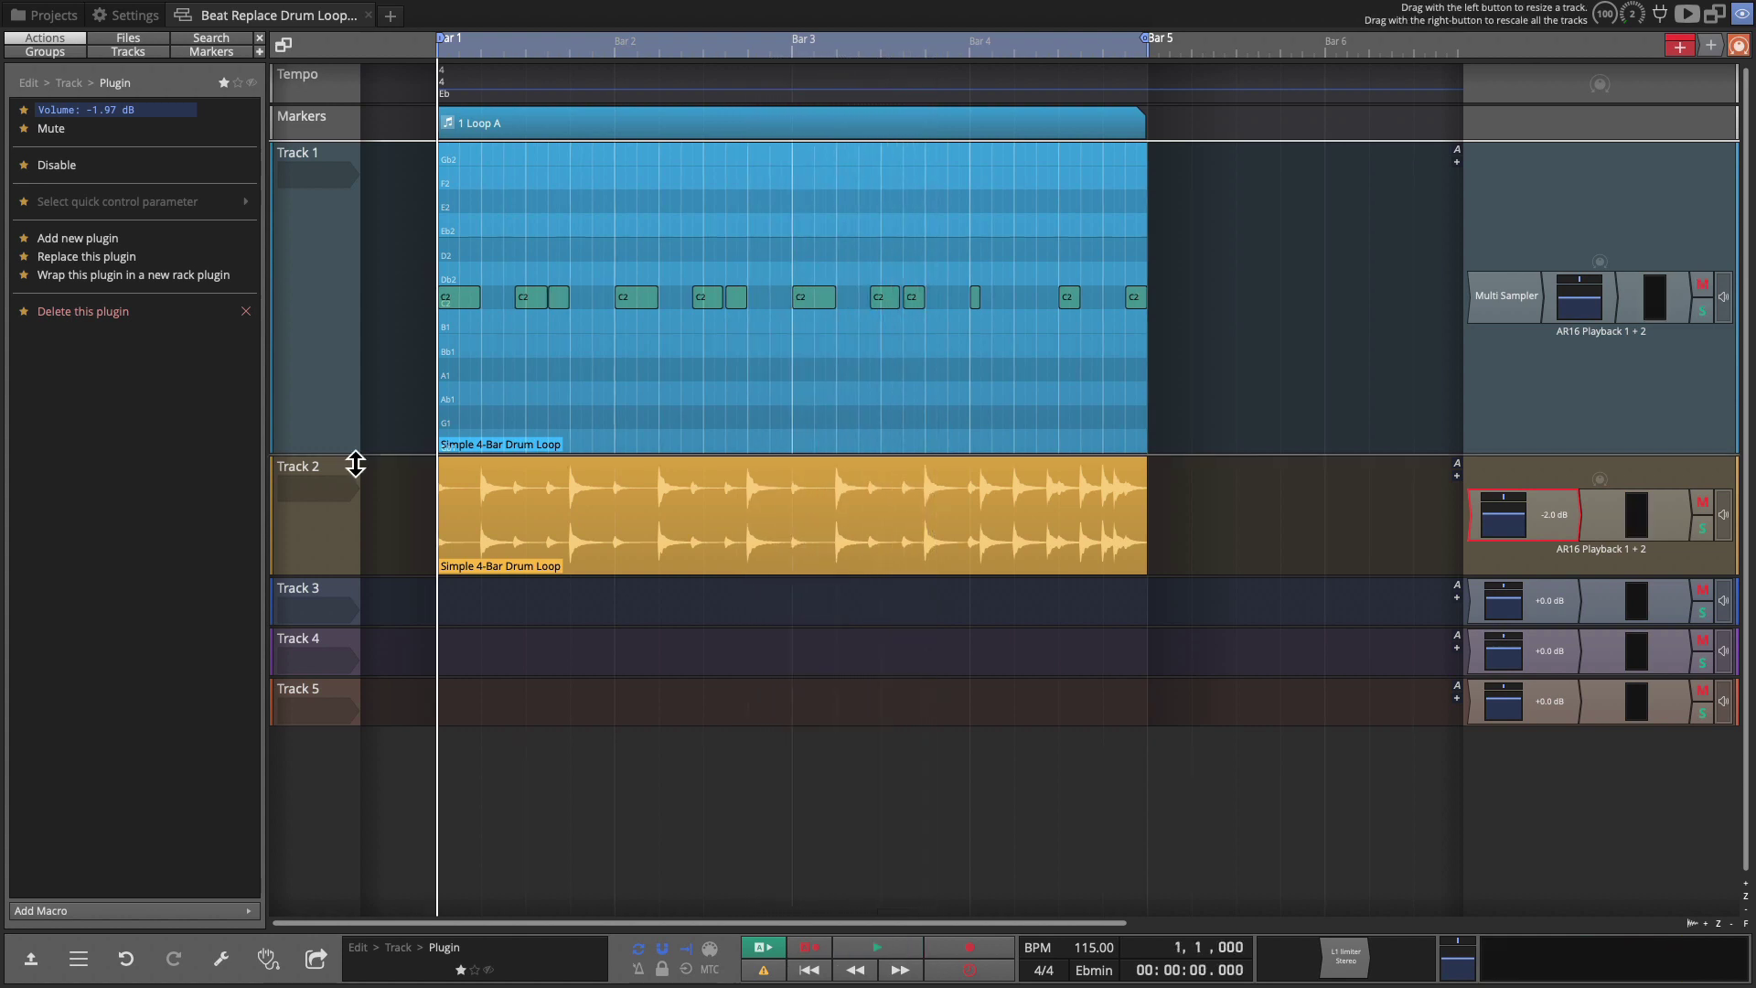
pyautogui.hscroll(1, 355, 466)
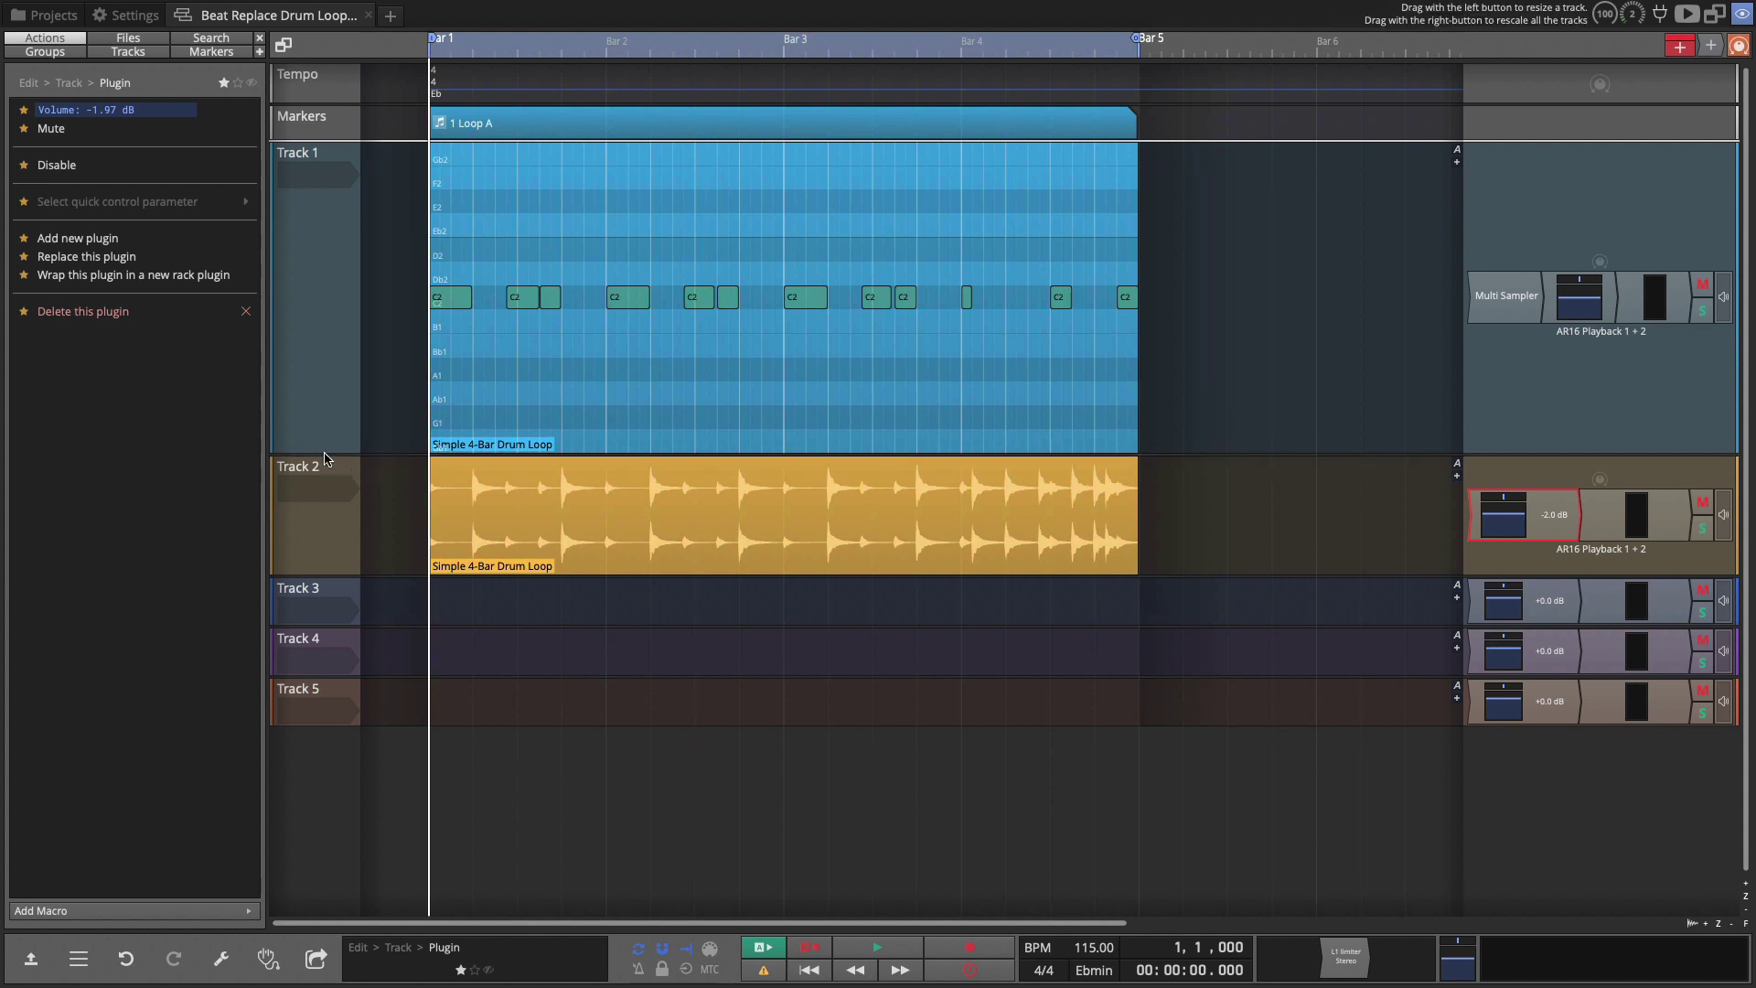
# Shrink Track 1 and duplicate Track 2 with its drum loop
pyautogui.moveTo(334, 453)
pyautogui.mouseDown()
pyautogui.moveTo(350, 276)
pyautogui.moveTo(349, 296)
pyautogui.mouseUp()
pyautogui.click(330, 364)
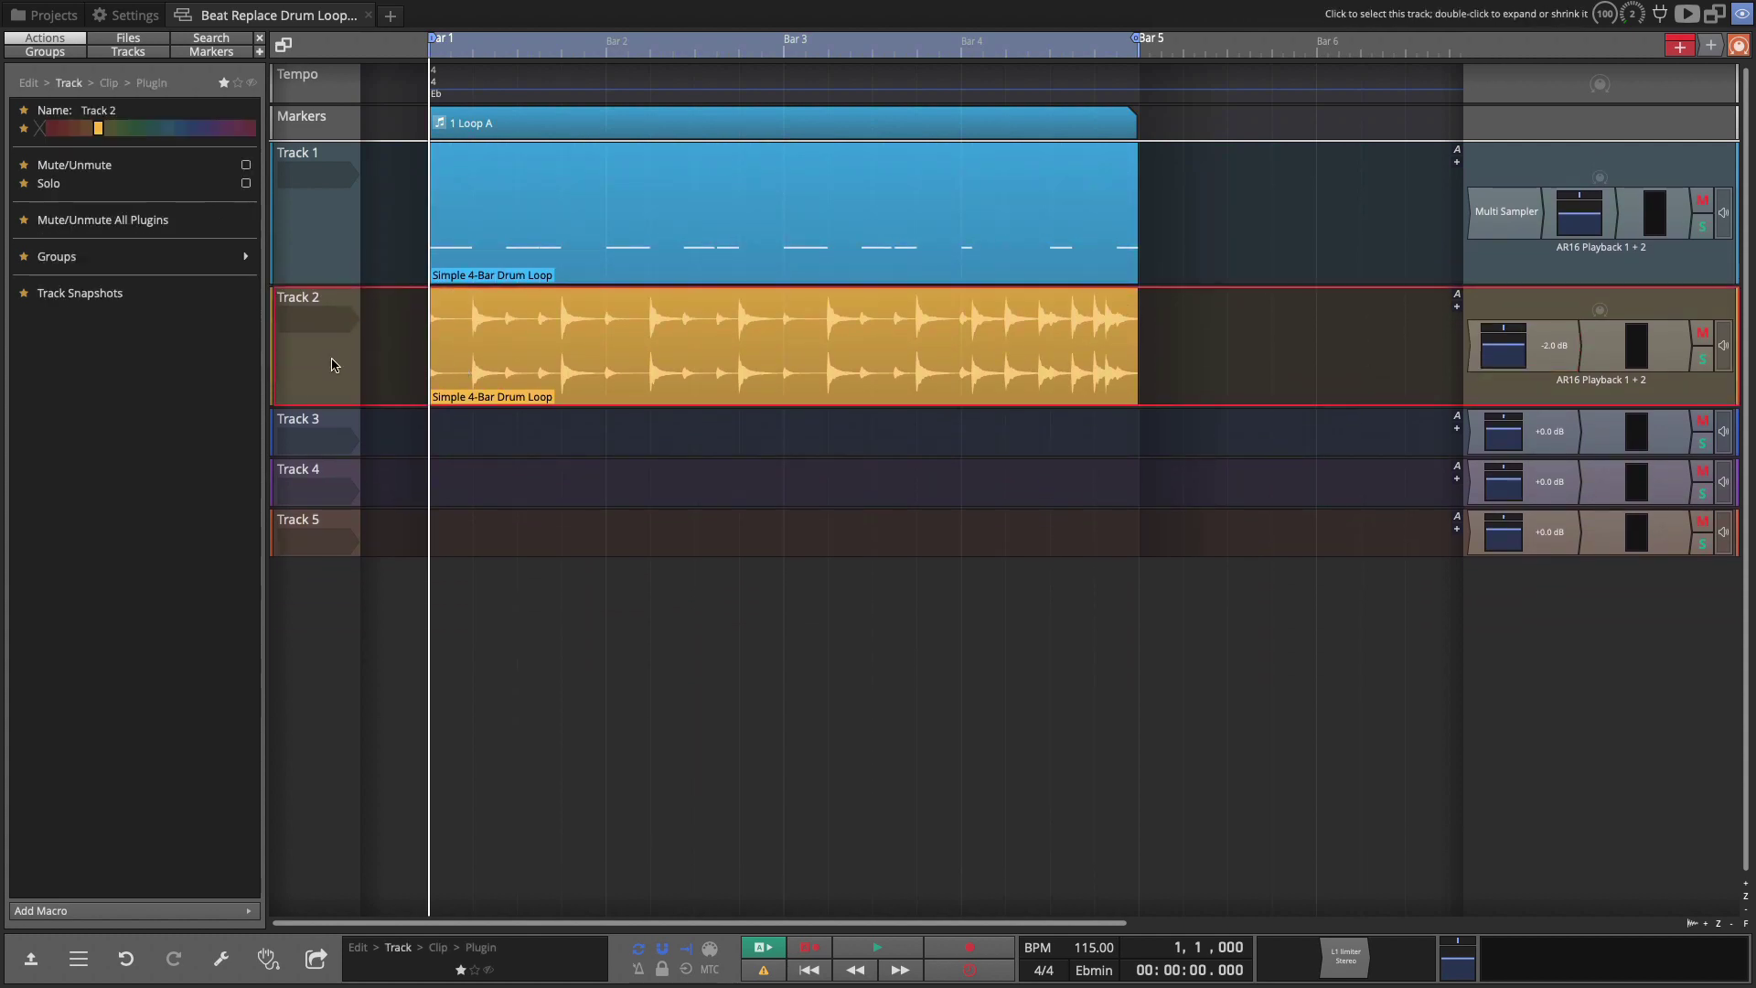
pyautogui.hotkey('ctrl', 'd')
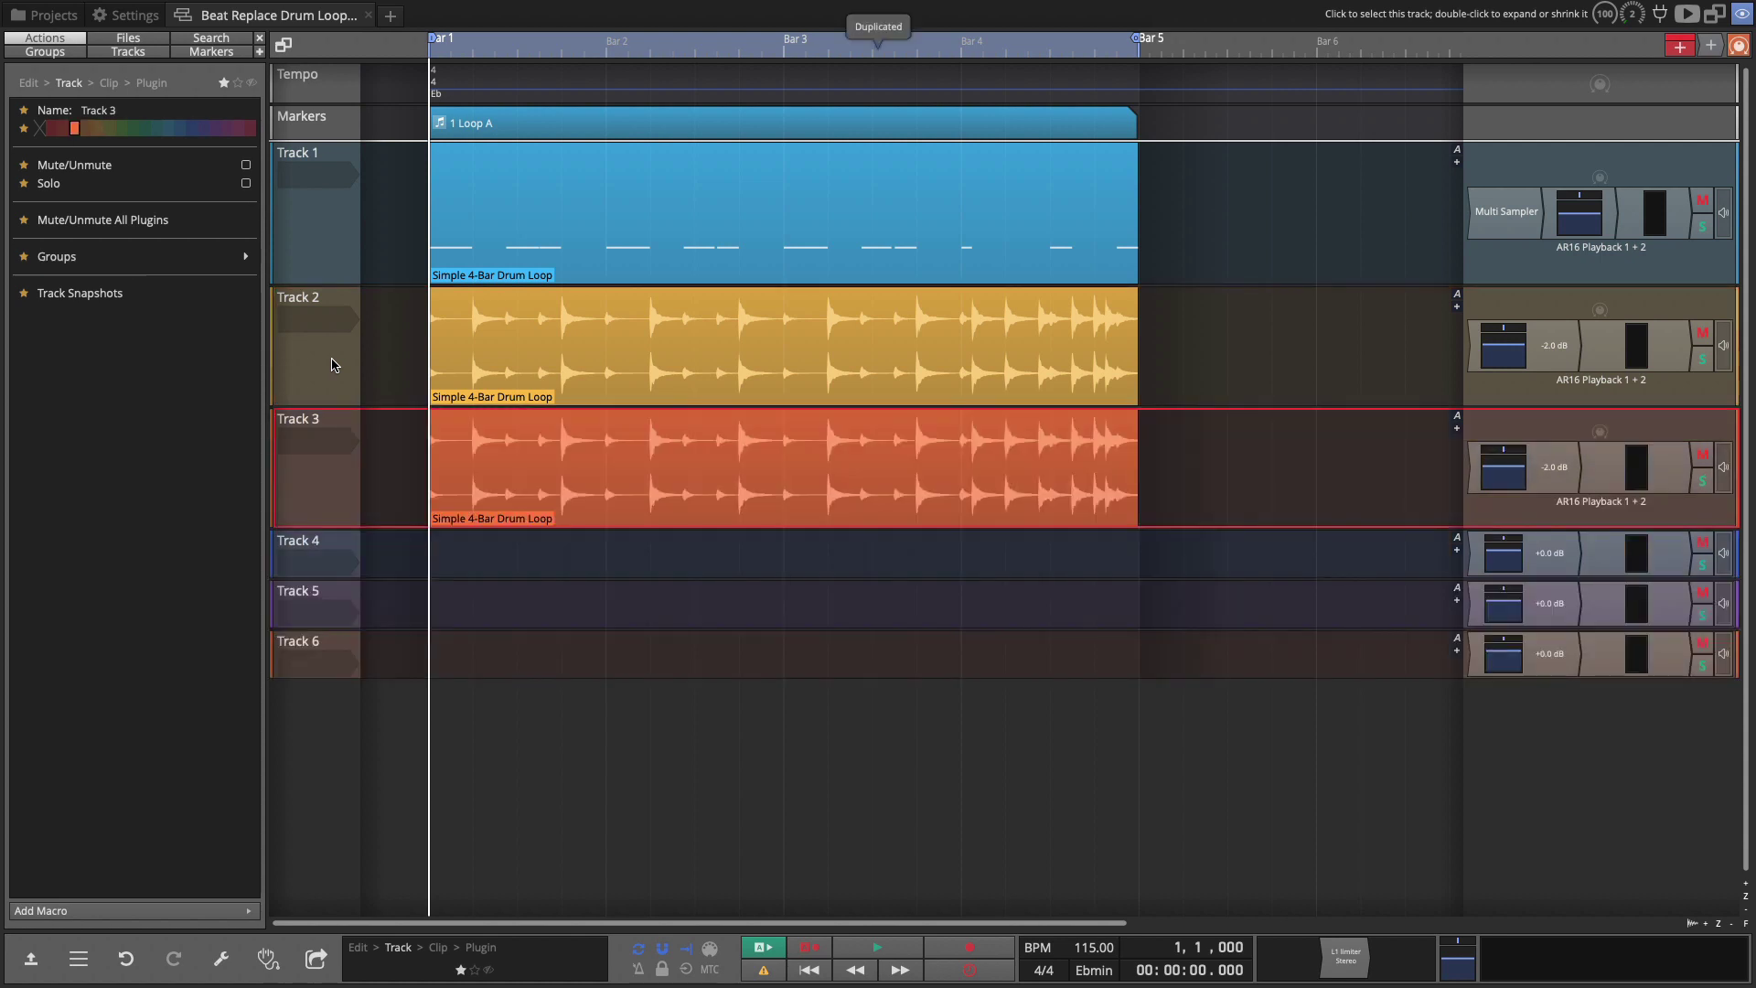
# Send Track 2's drum loop clip into a Multi Sampler via Beat replace drum loop
pyautogui.click(490, 311)
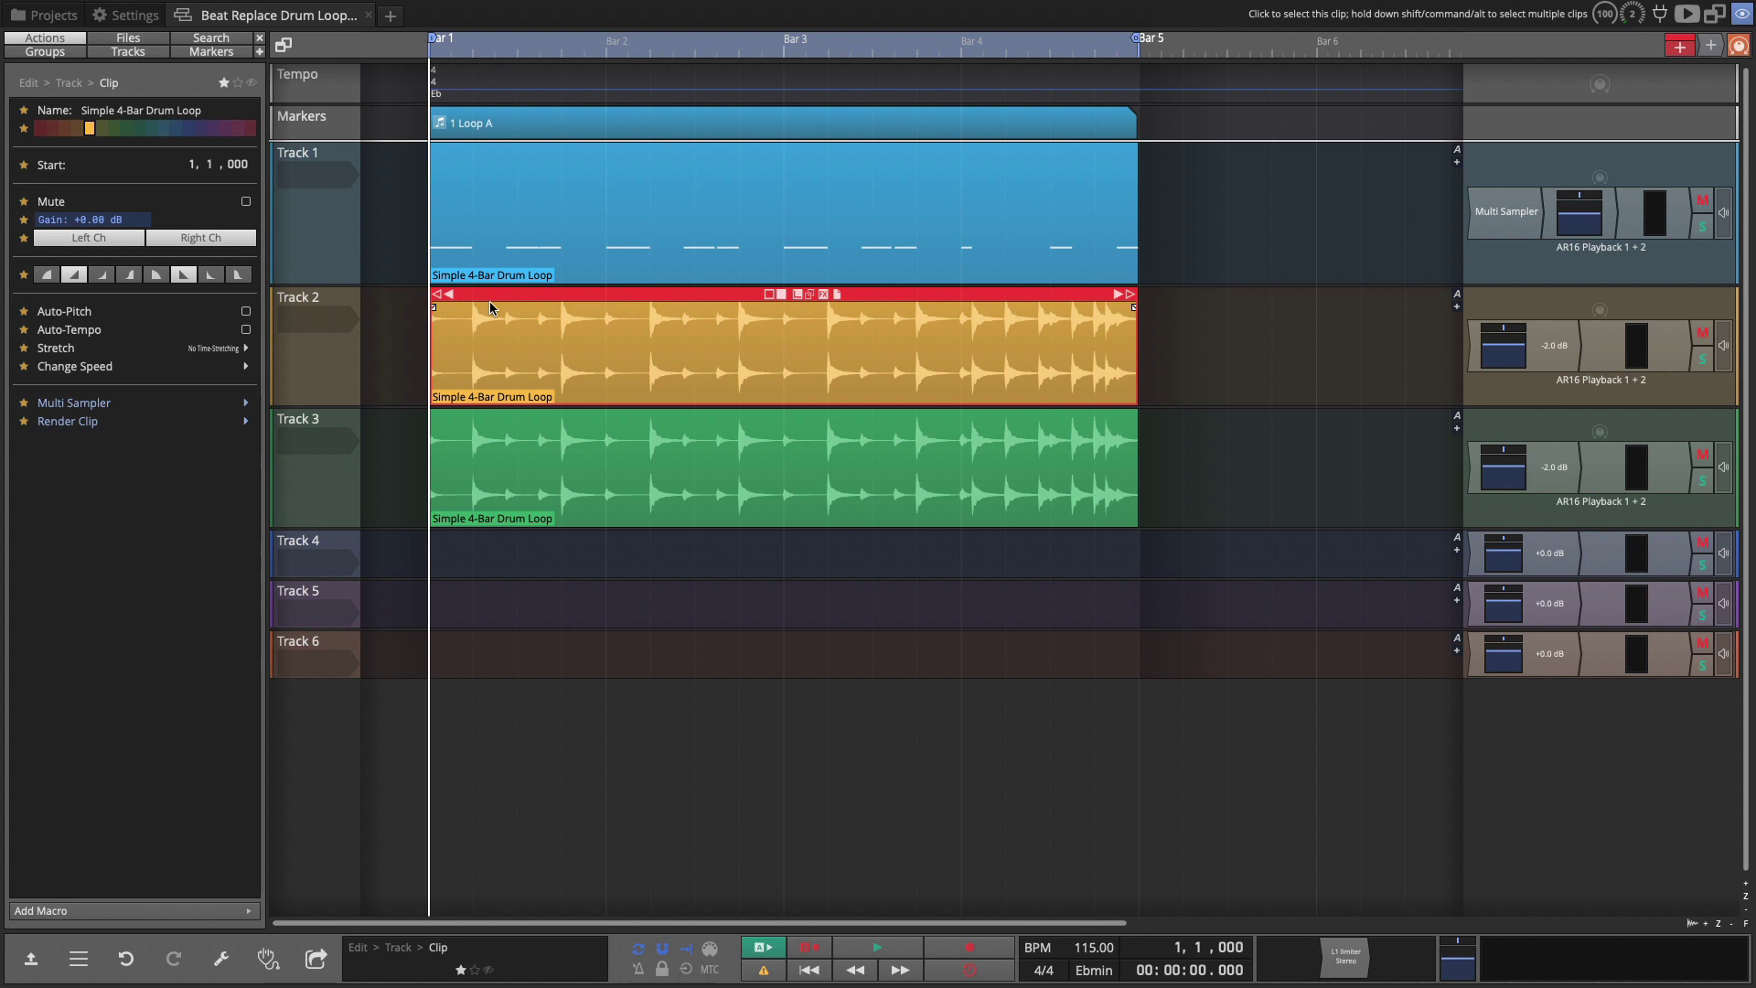
pyautogui.click(519, 314)
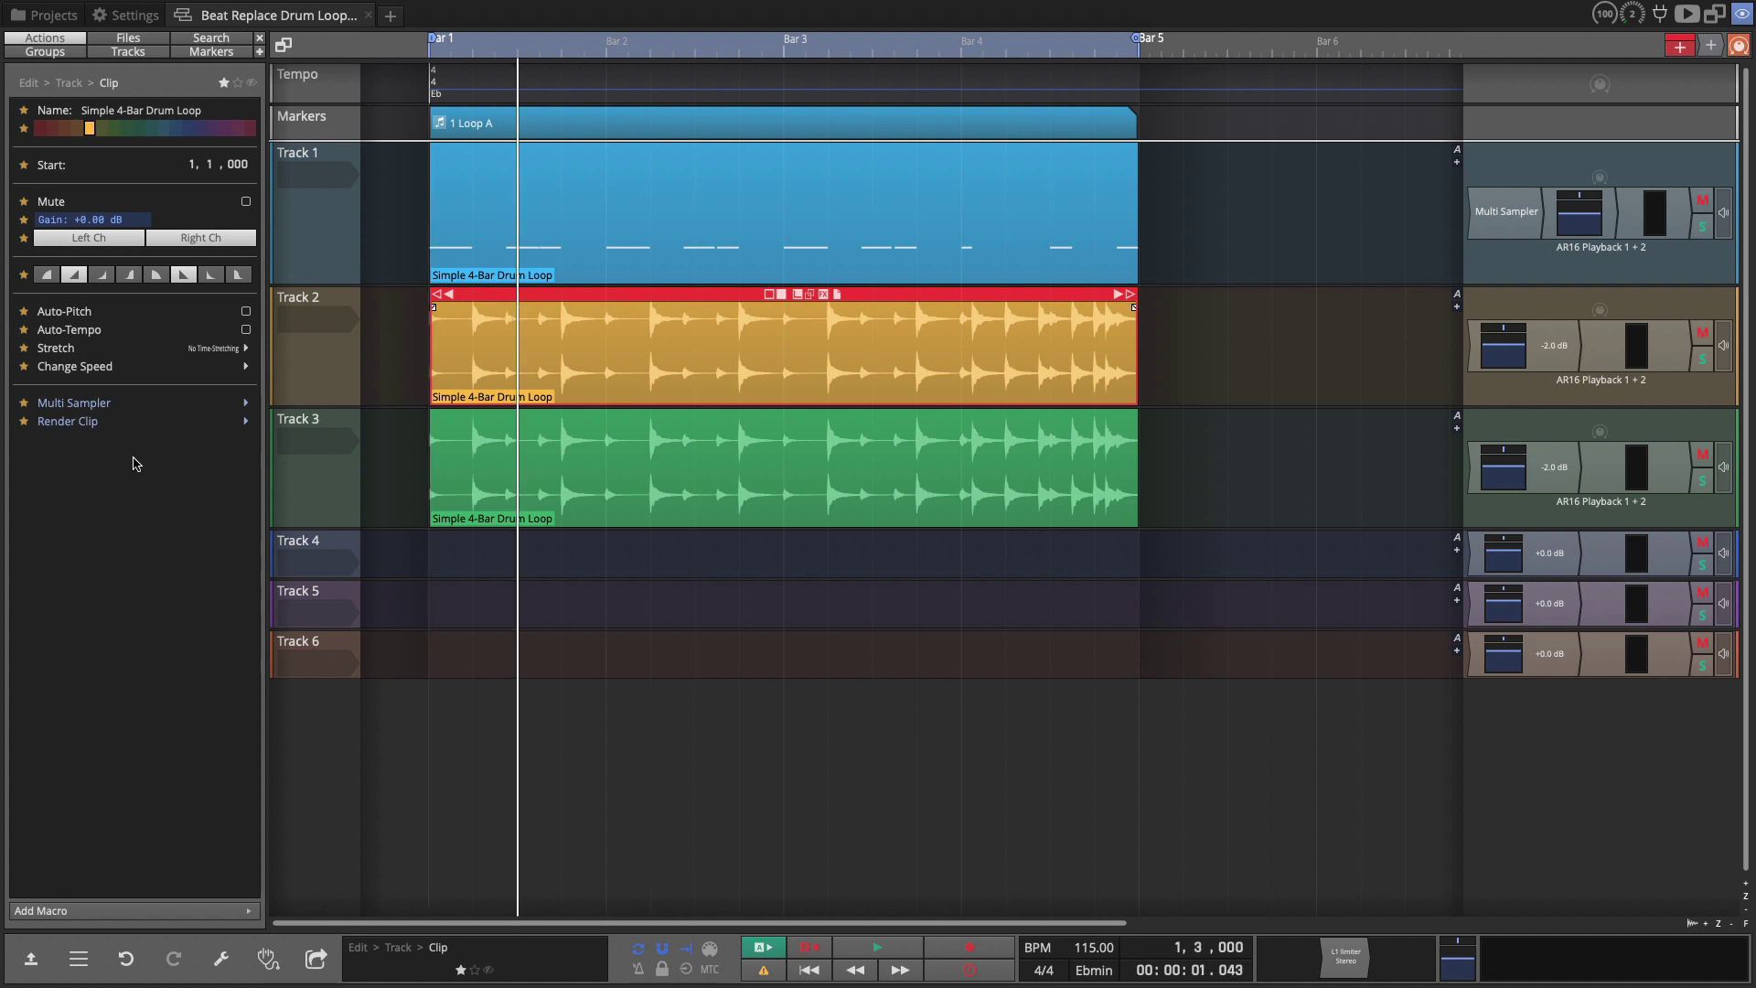
pyautogui.click(75, 403)
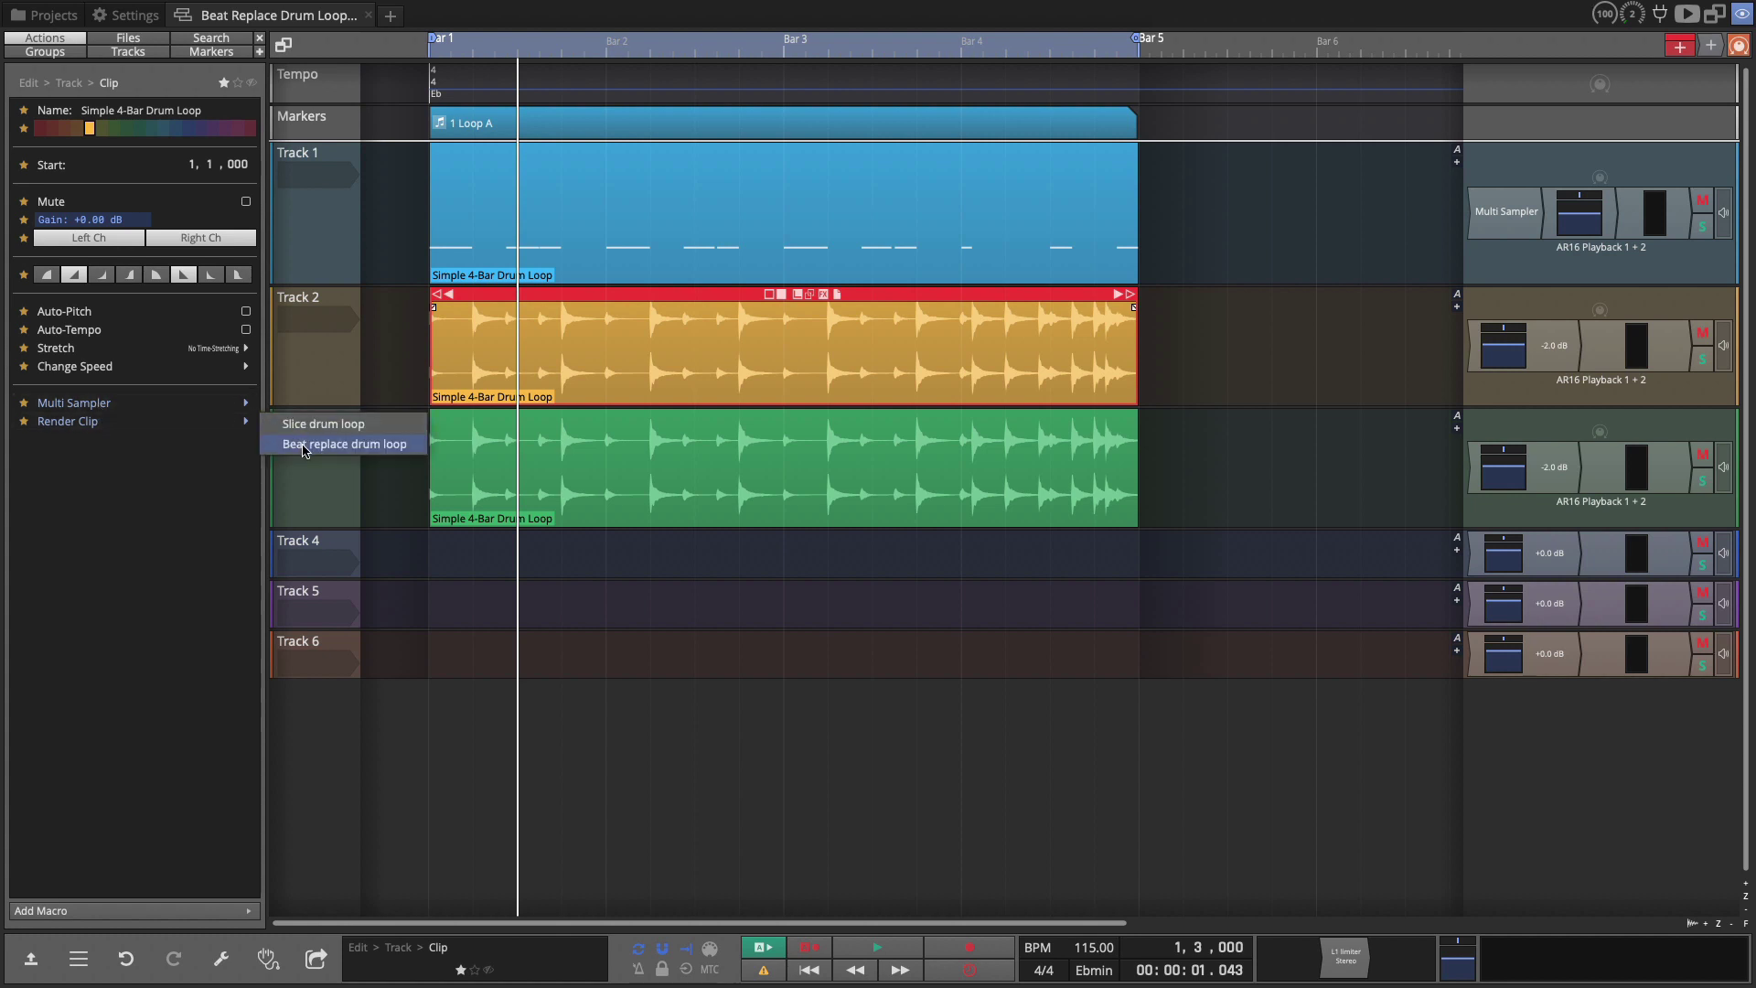
pyautogui.click(344, 443)
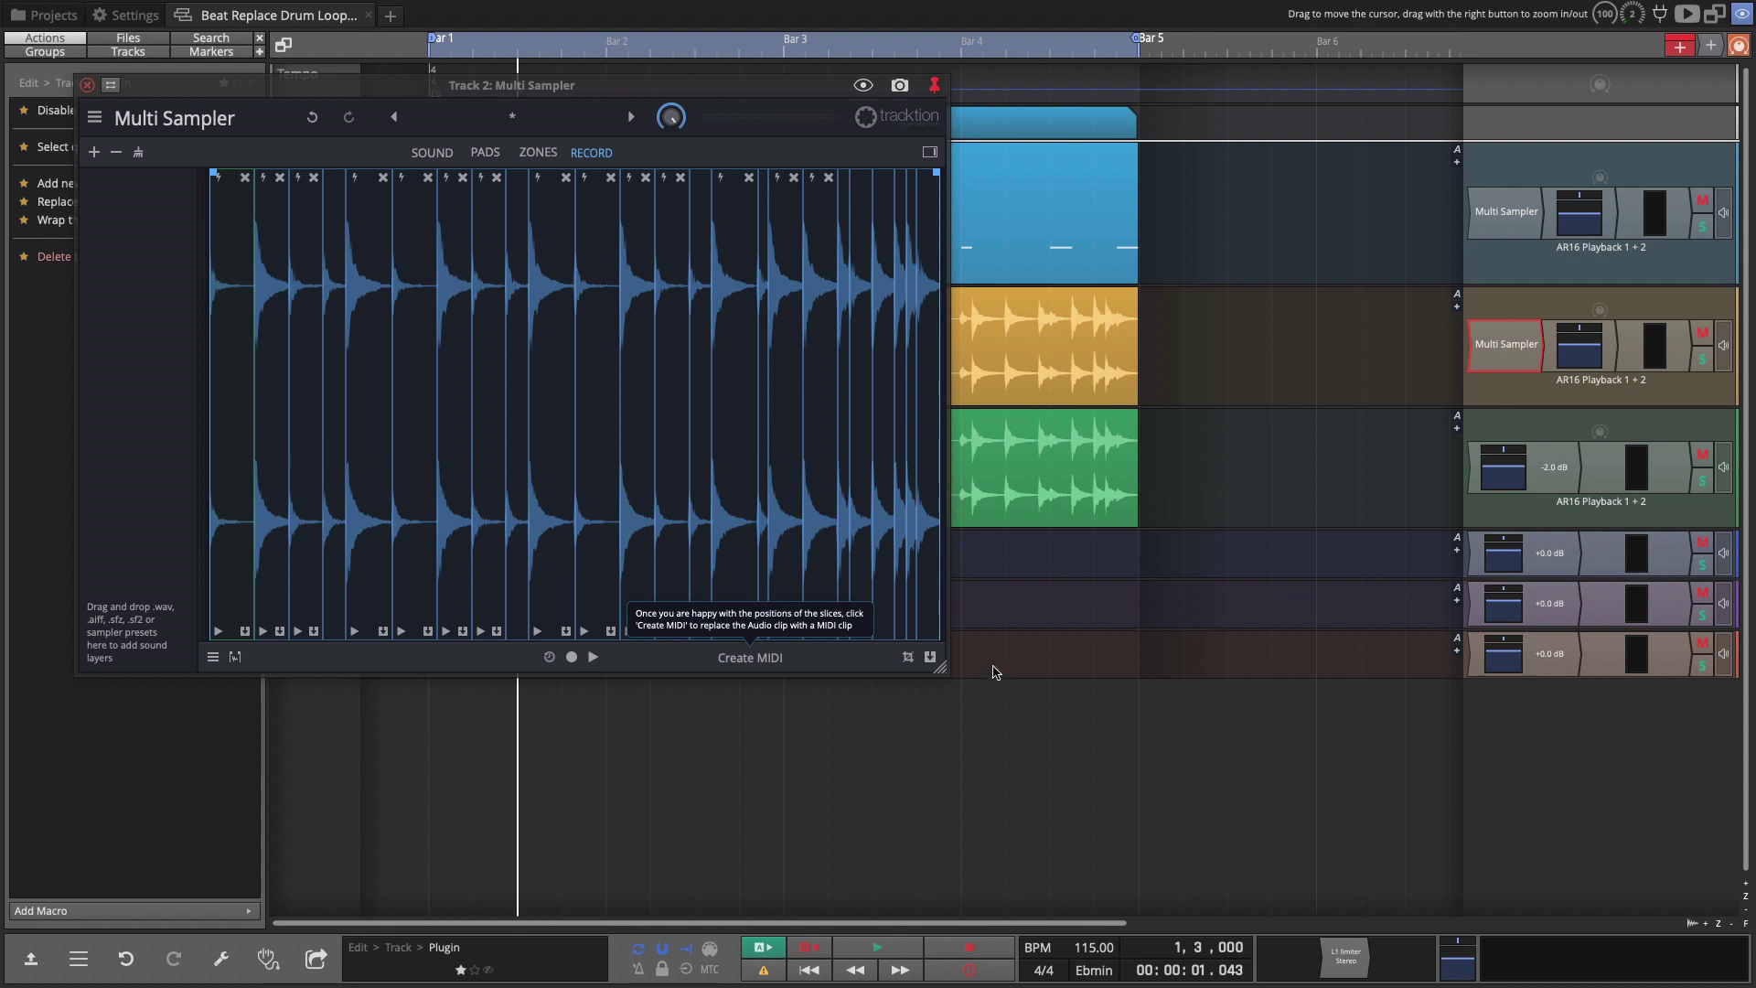
# Enlarge the sampler window and adjust the slice detection sensitivity
pyautogui.moveTo(945, 672); pyautogui.dragTo(1452, 847)
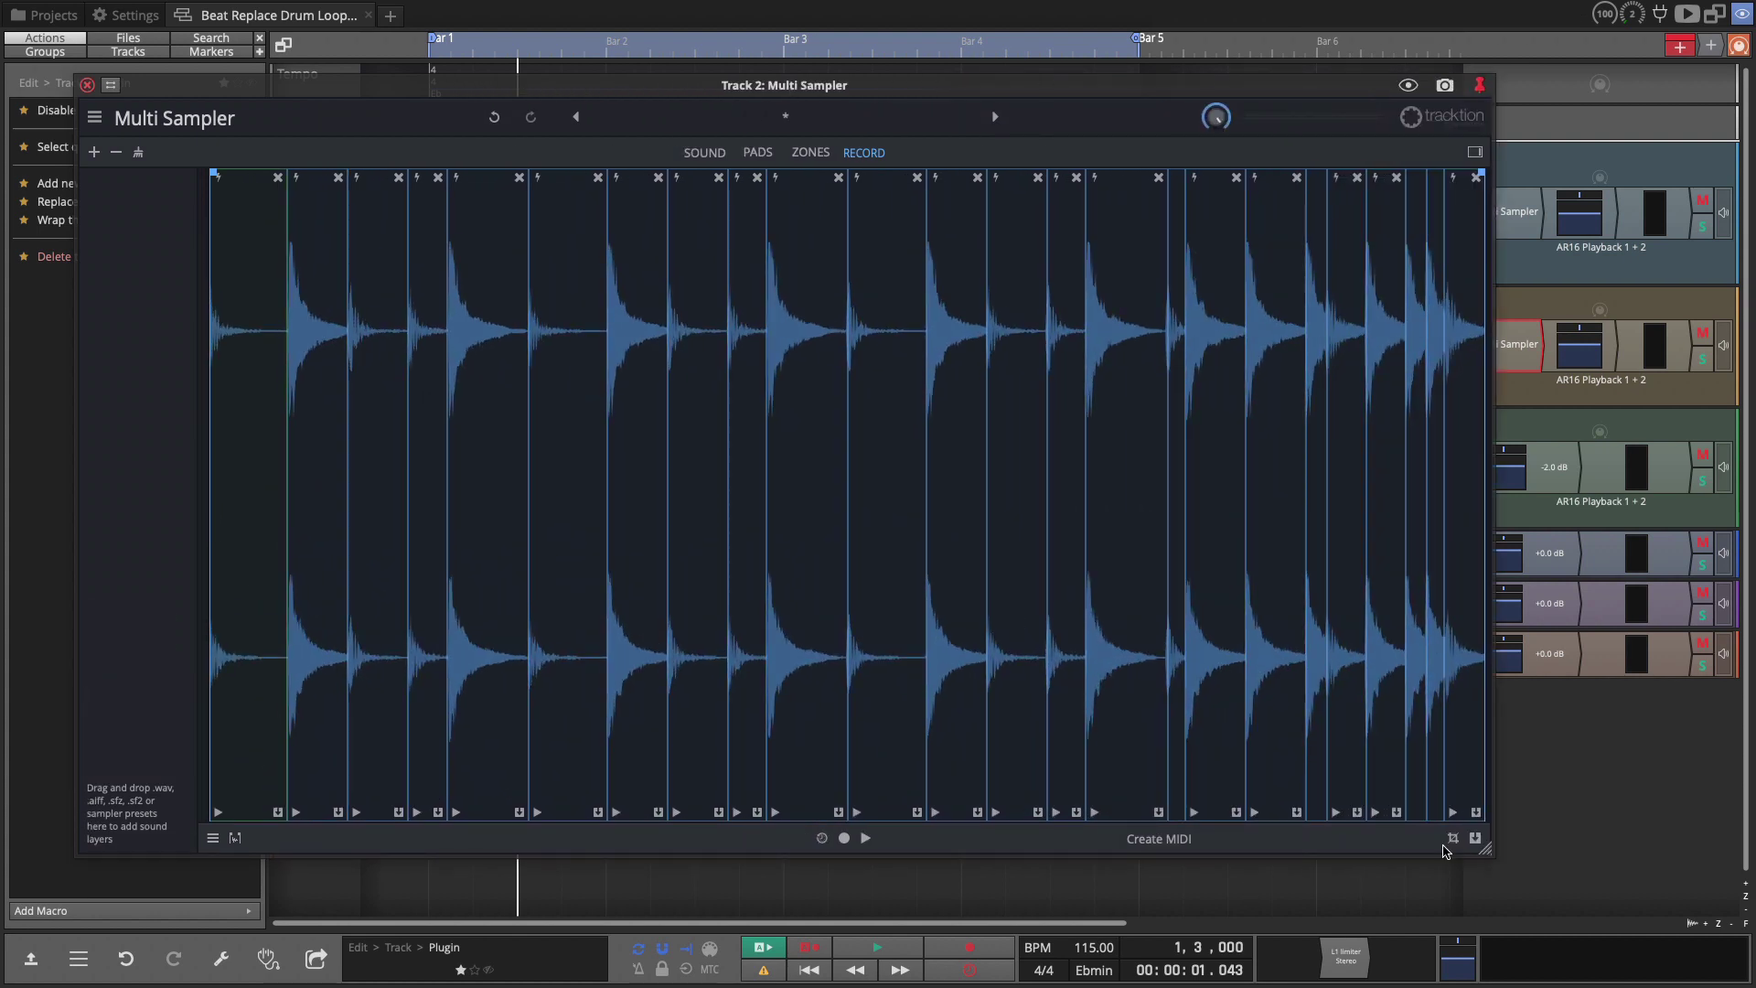
pyautogui.click(1453, 836)
pyautogui.moveTo(1413, 781); pyautogui.dragTo(1413, 781)
pyautogui.click(1413, 790)
# Remove the extra and quiet-hit slices and extend the rightmost slice
pyautogui.click(279, 178)
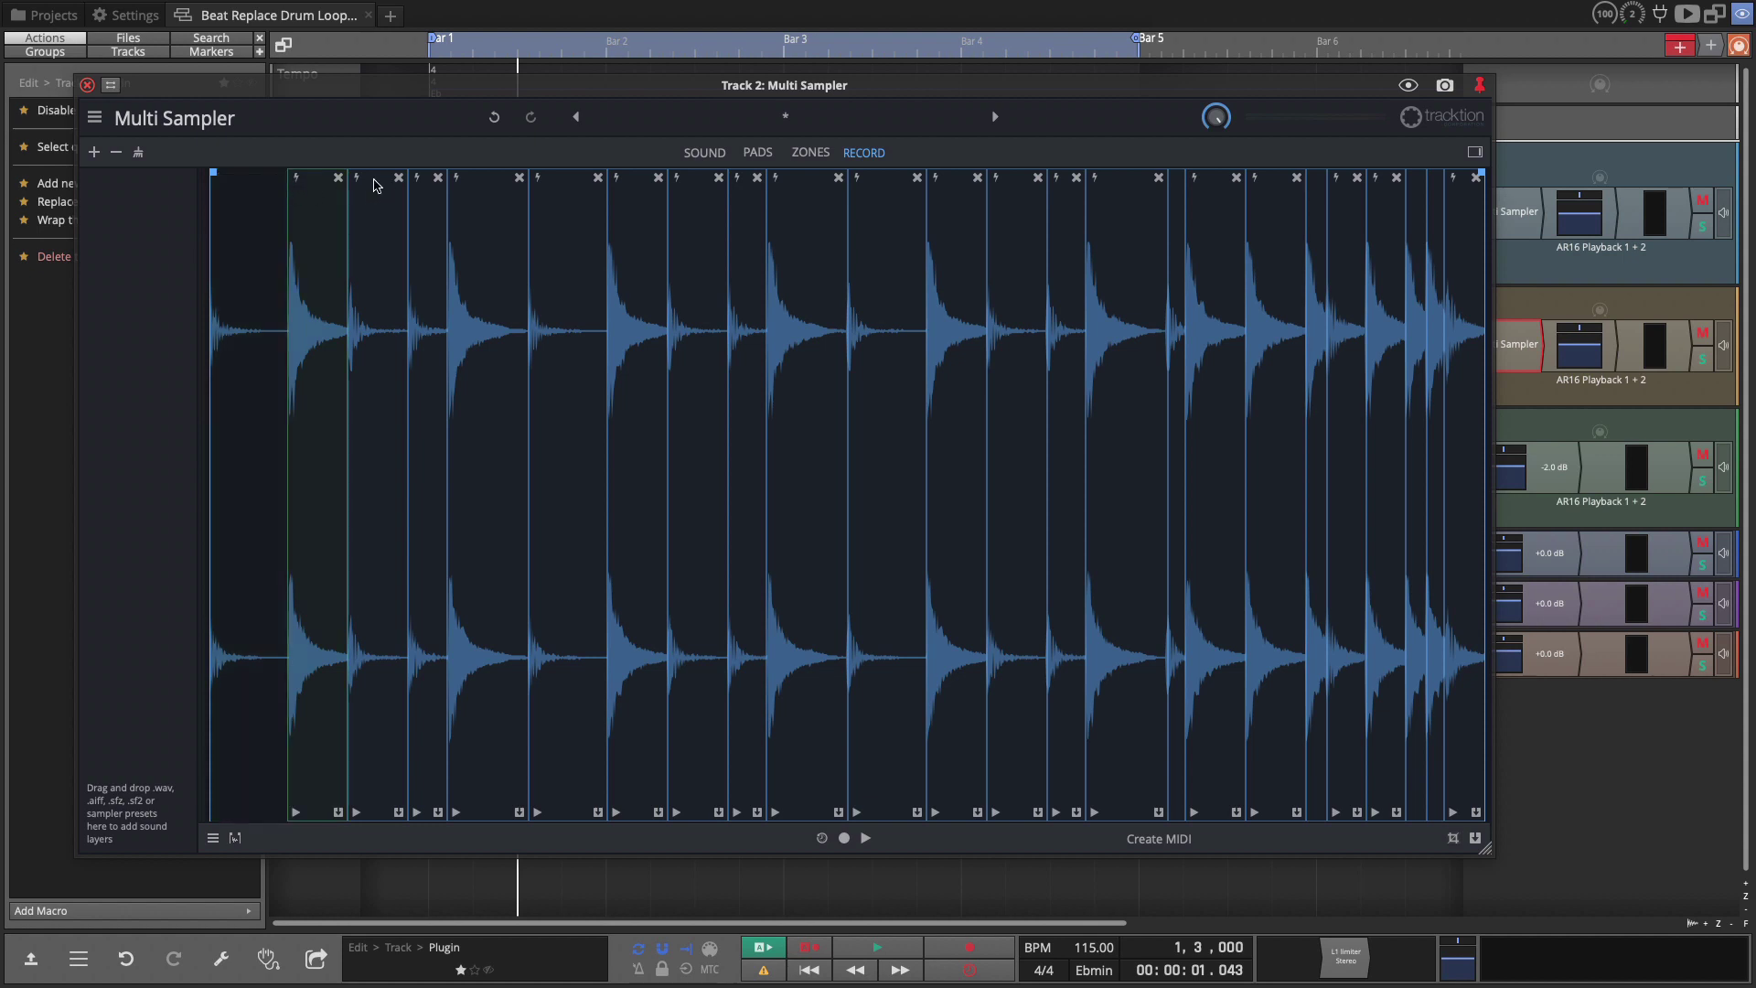
pyautogui.click(398, 179)
pyautogui.click(438, 180)
pyautogui.click(599, 180)
pyautogui.click(718, 179)
pyautogui.scroll(3, 714, 183)
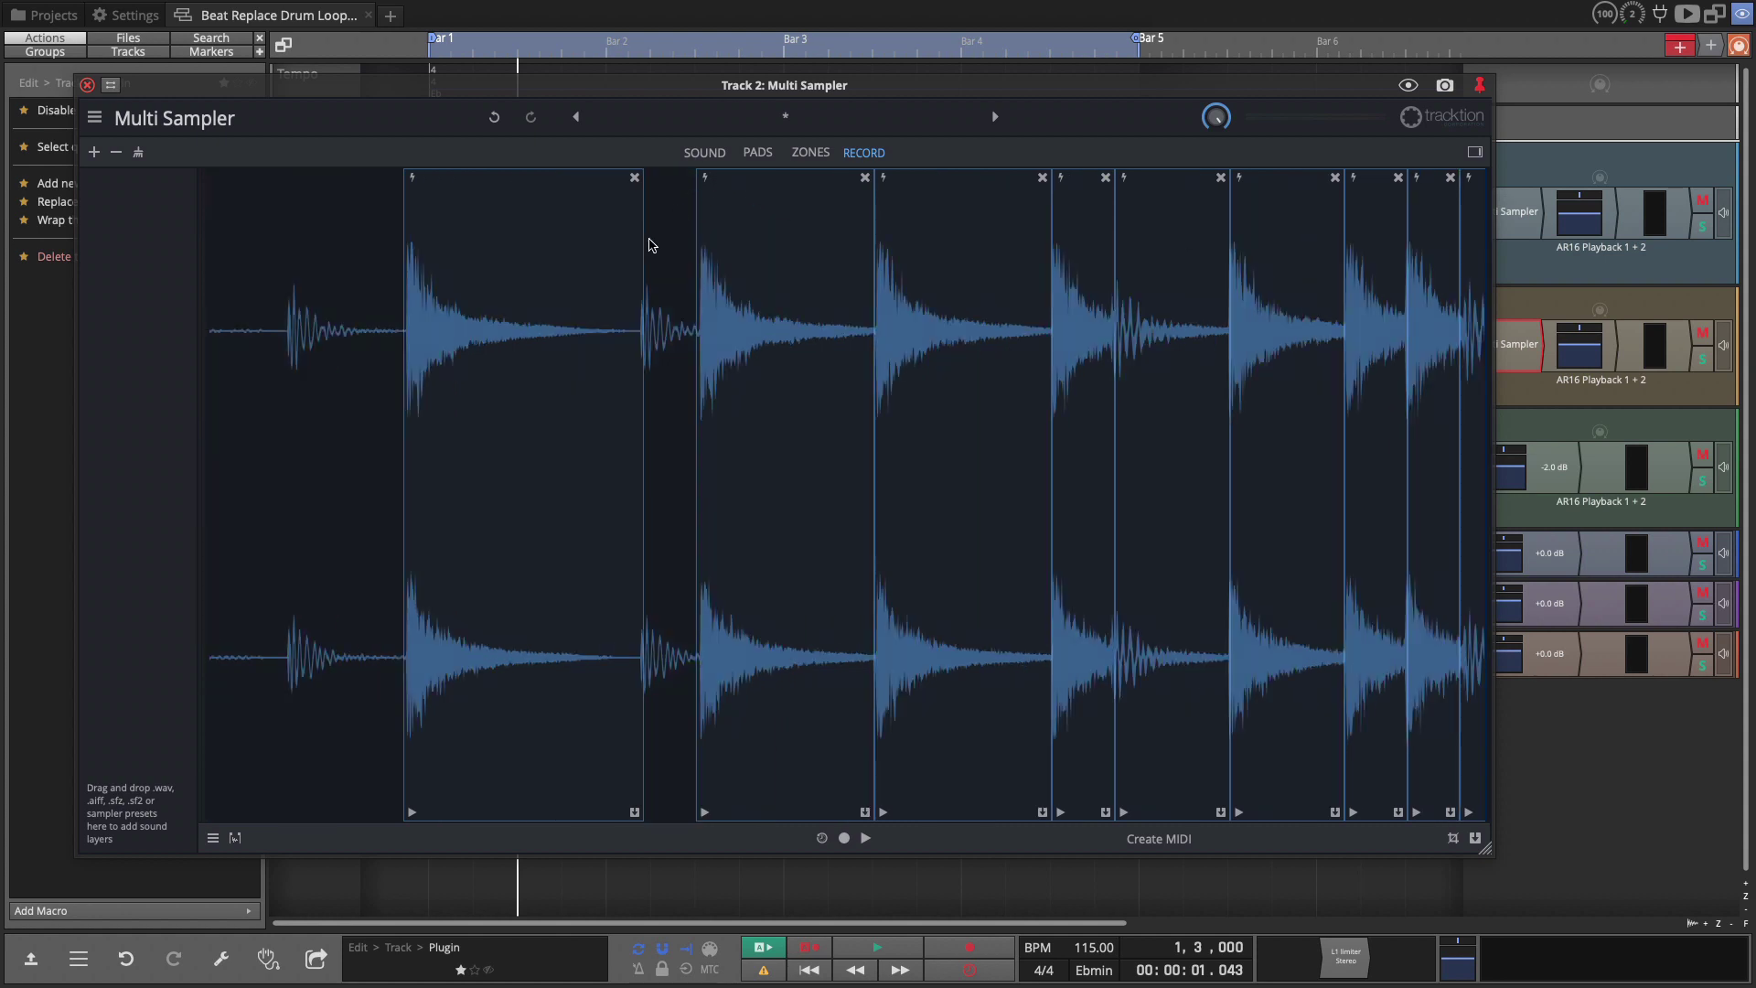
pyautogui.moveTo(642, 247); pyautogui.dragTo(633, 255)
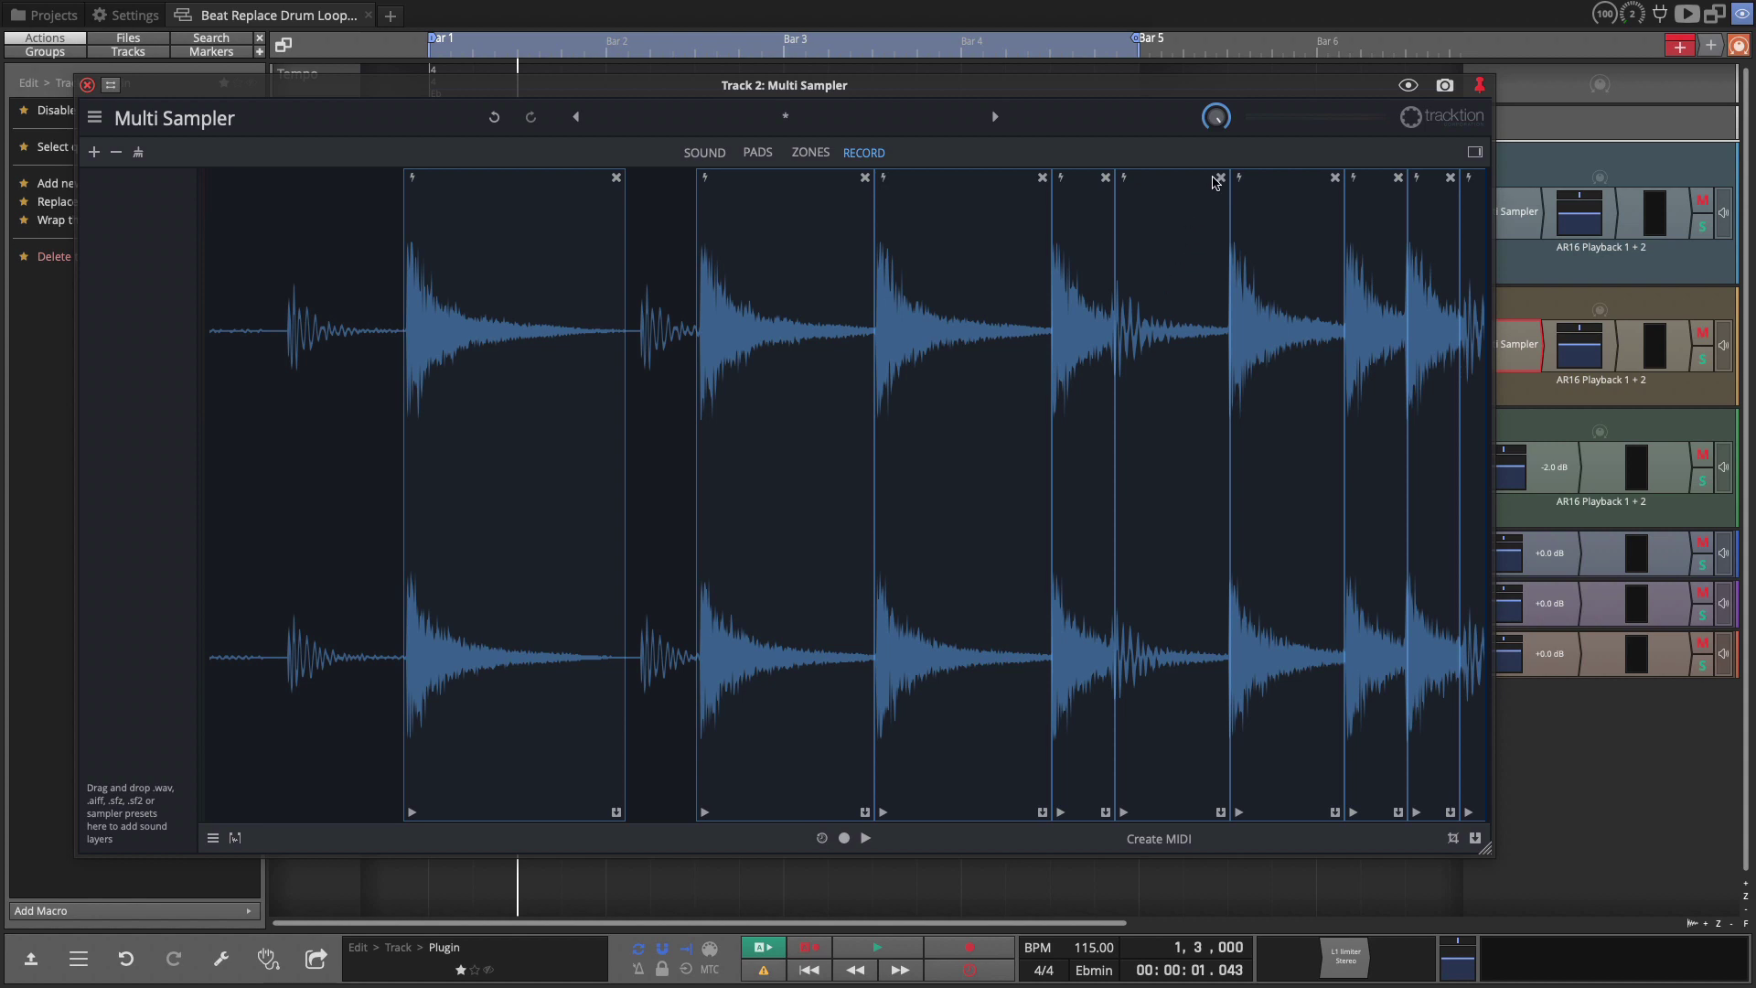
pyautogui.click(1220, 178)
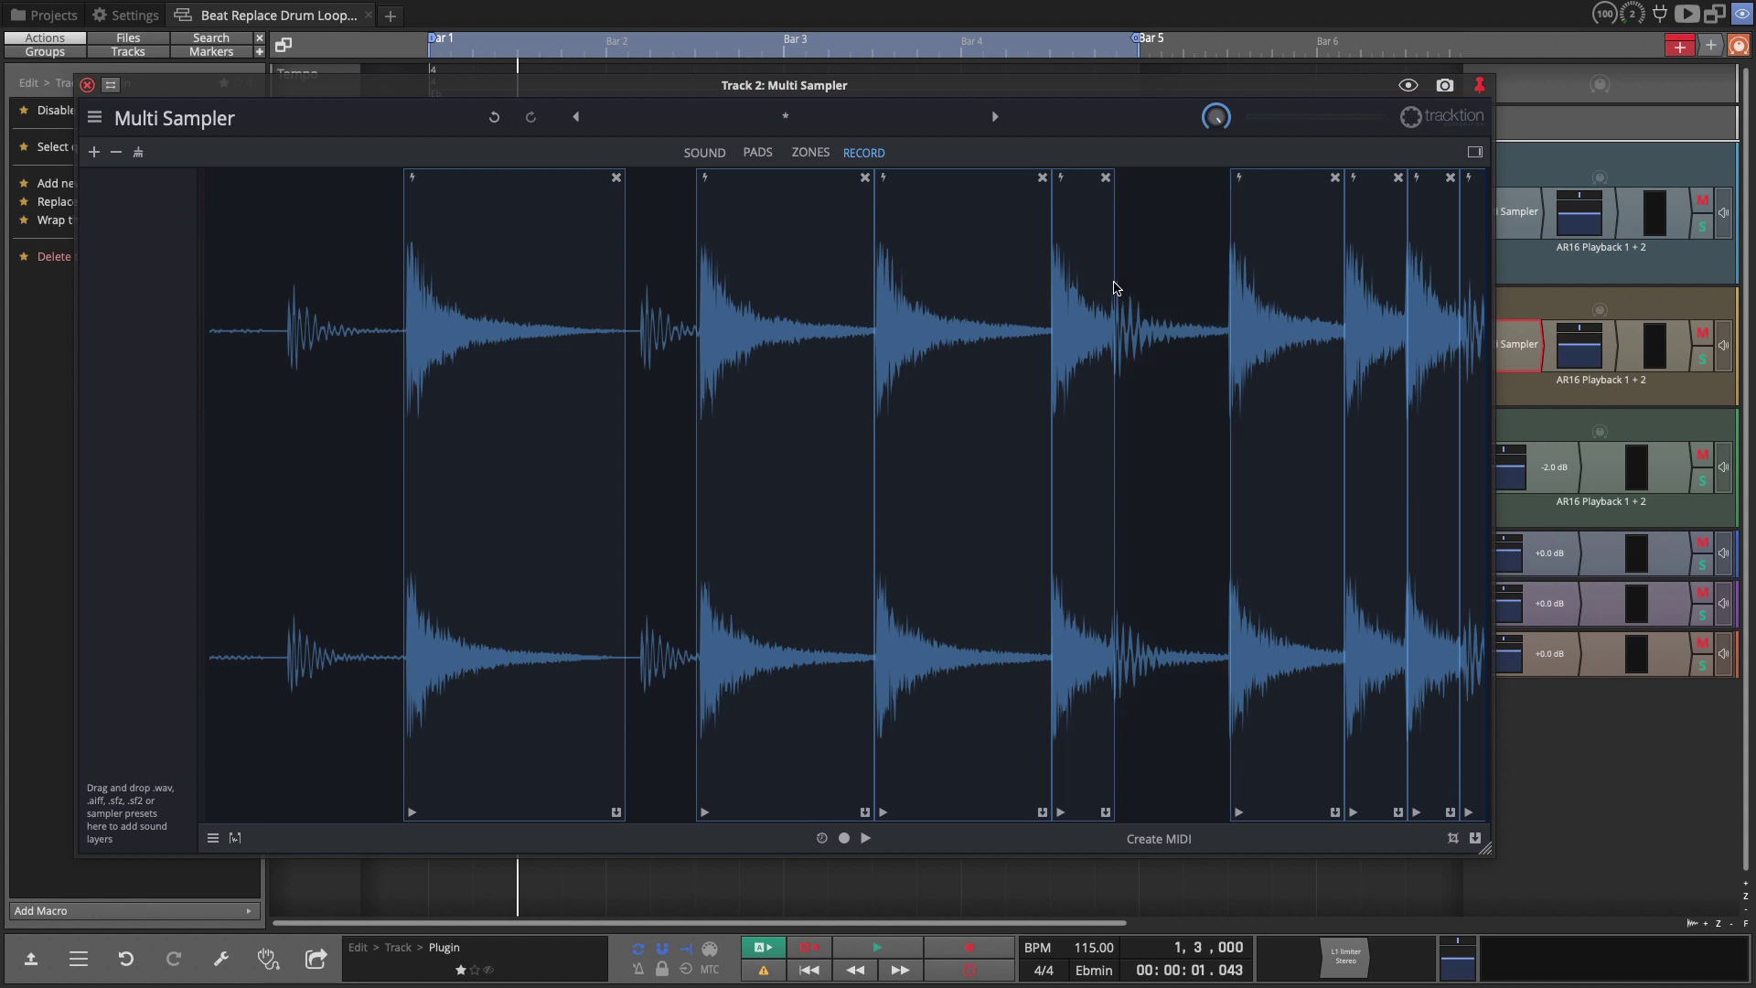
pyautogui.scroll(-2, 1482, 254)
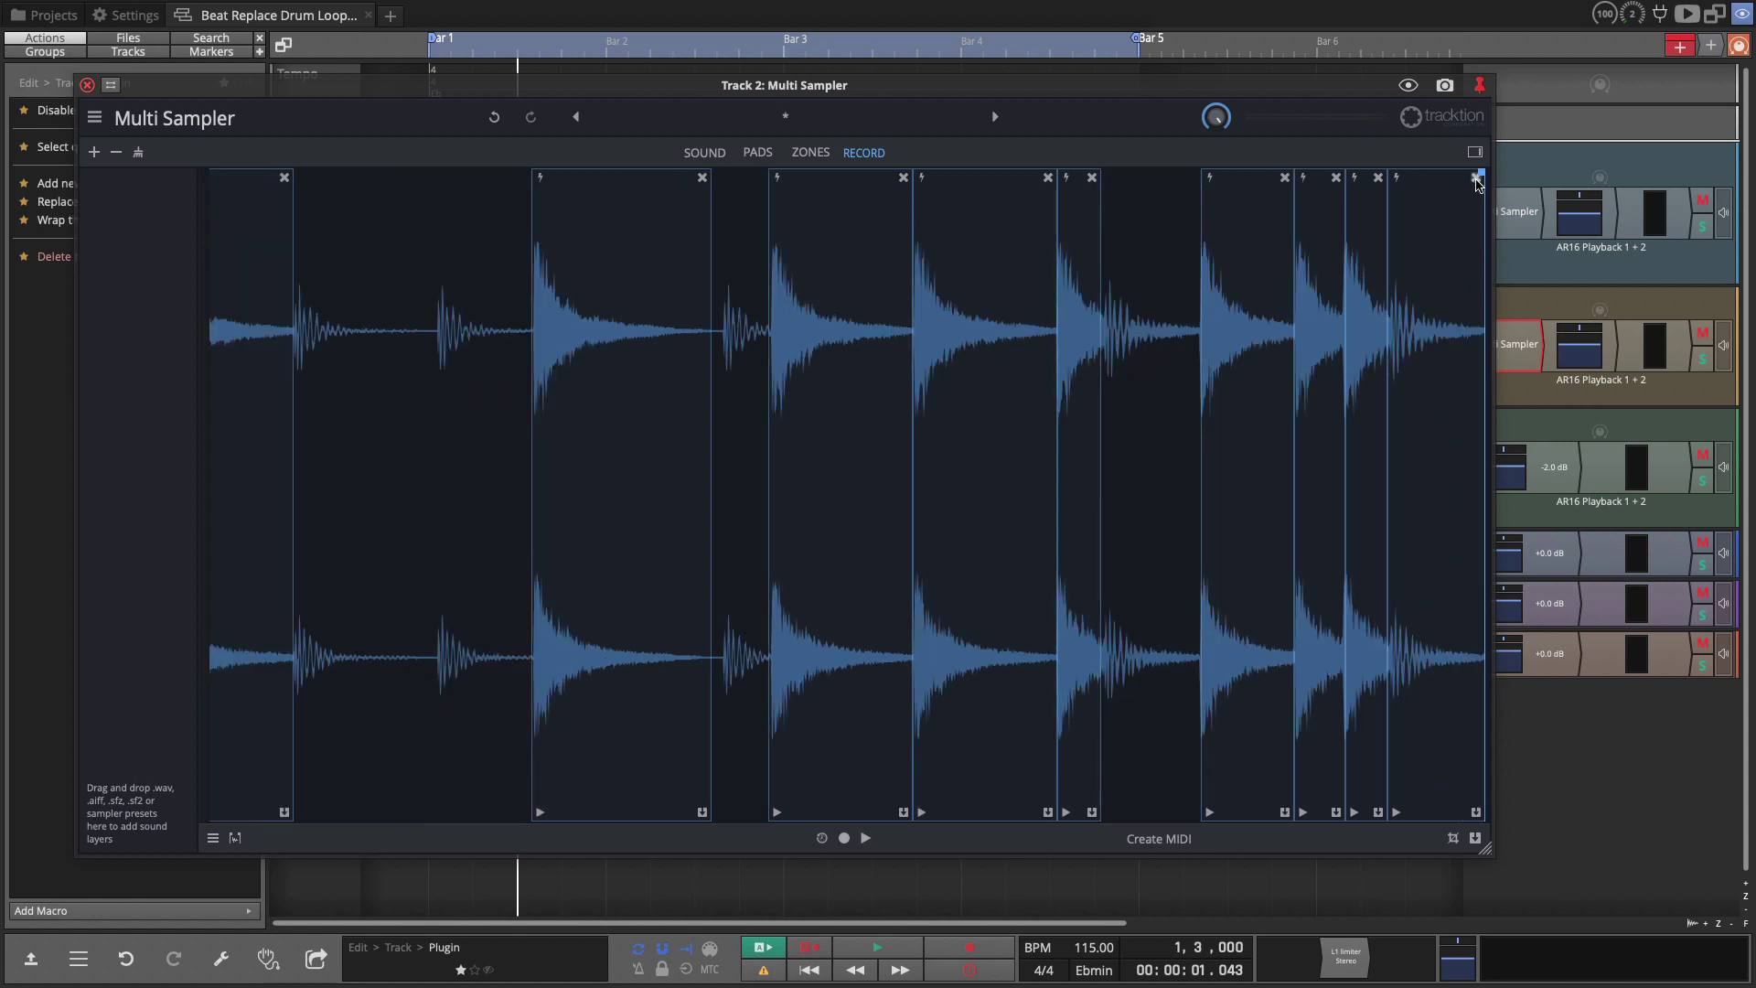
pyautogui.click(1477, 179)
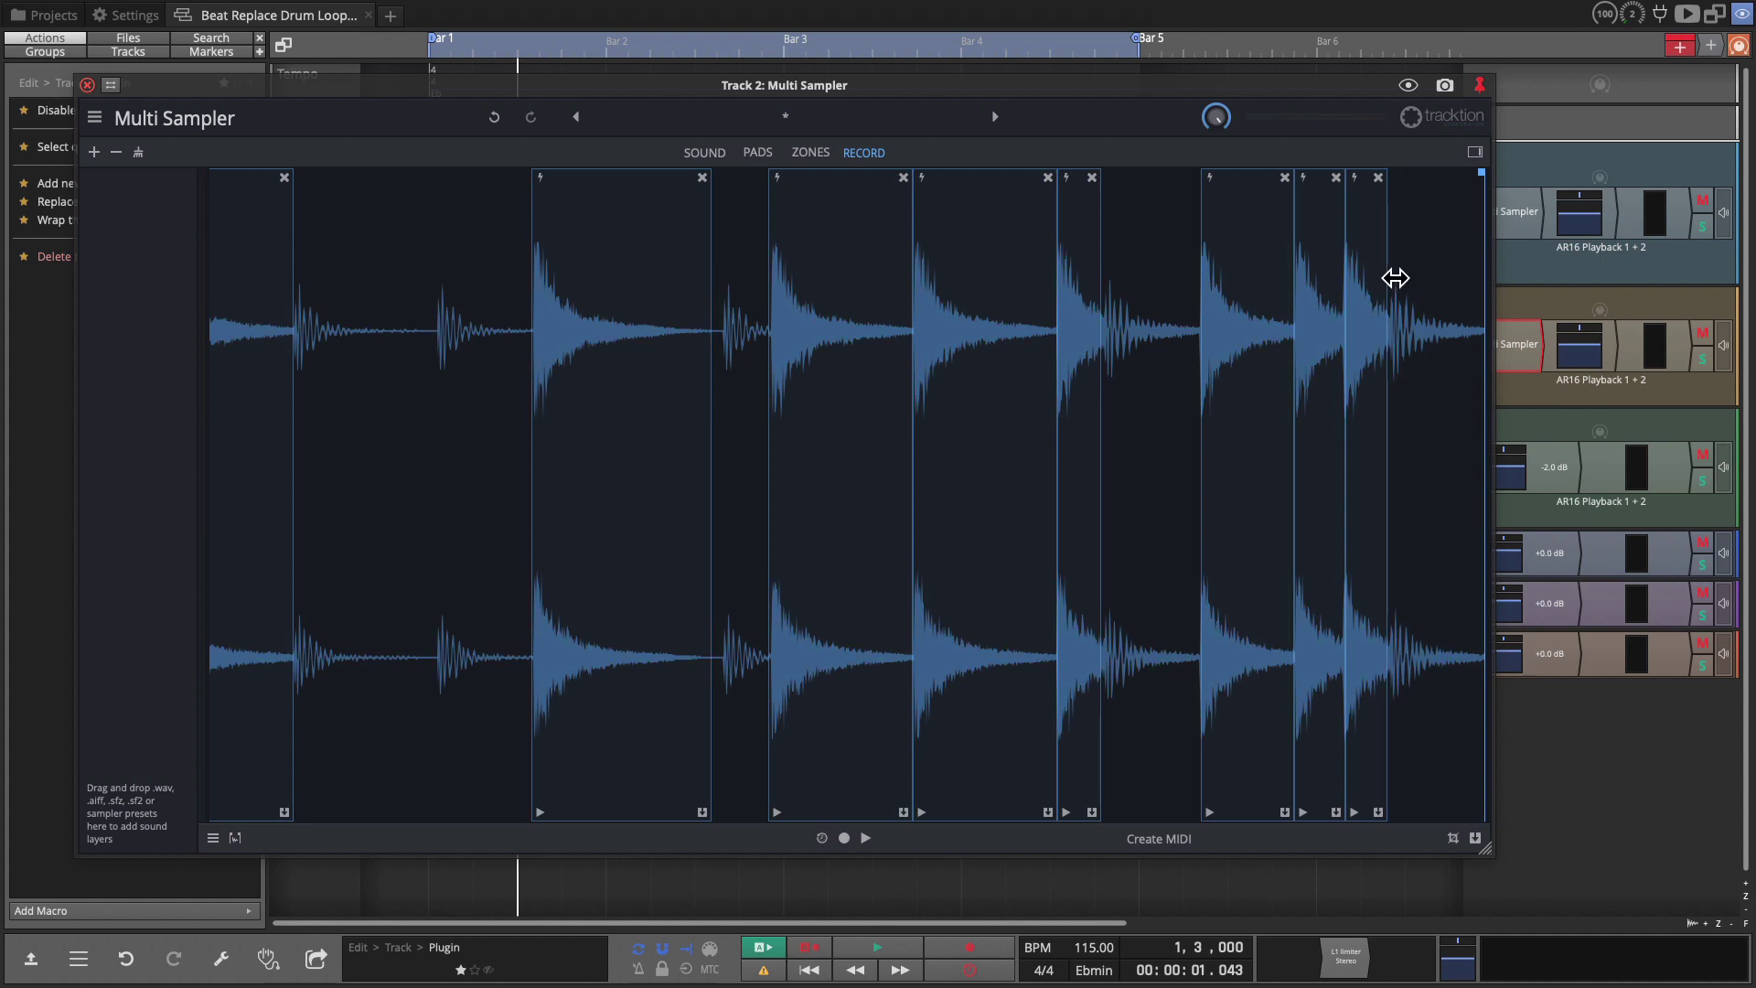
pyautogui.moveTo(1399, 278); pyautogui.dragTo(1416, 282)
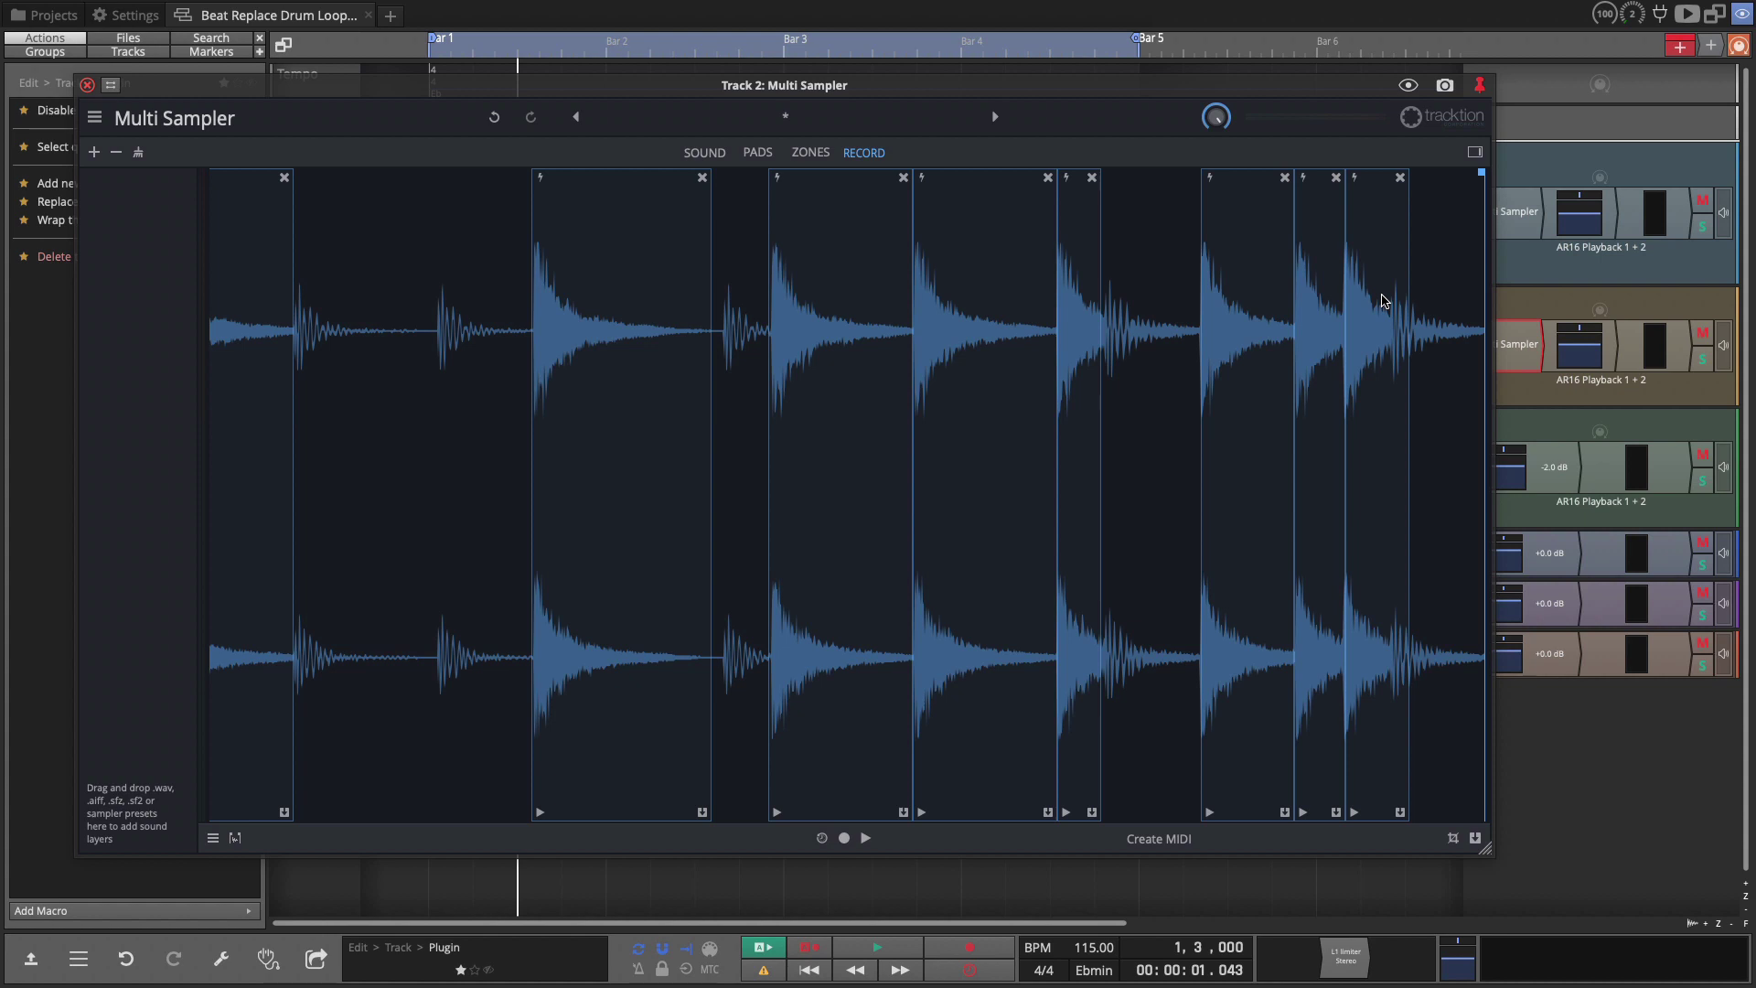
pyautogui.scroll(5, 987, 310)
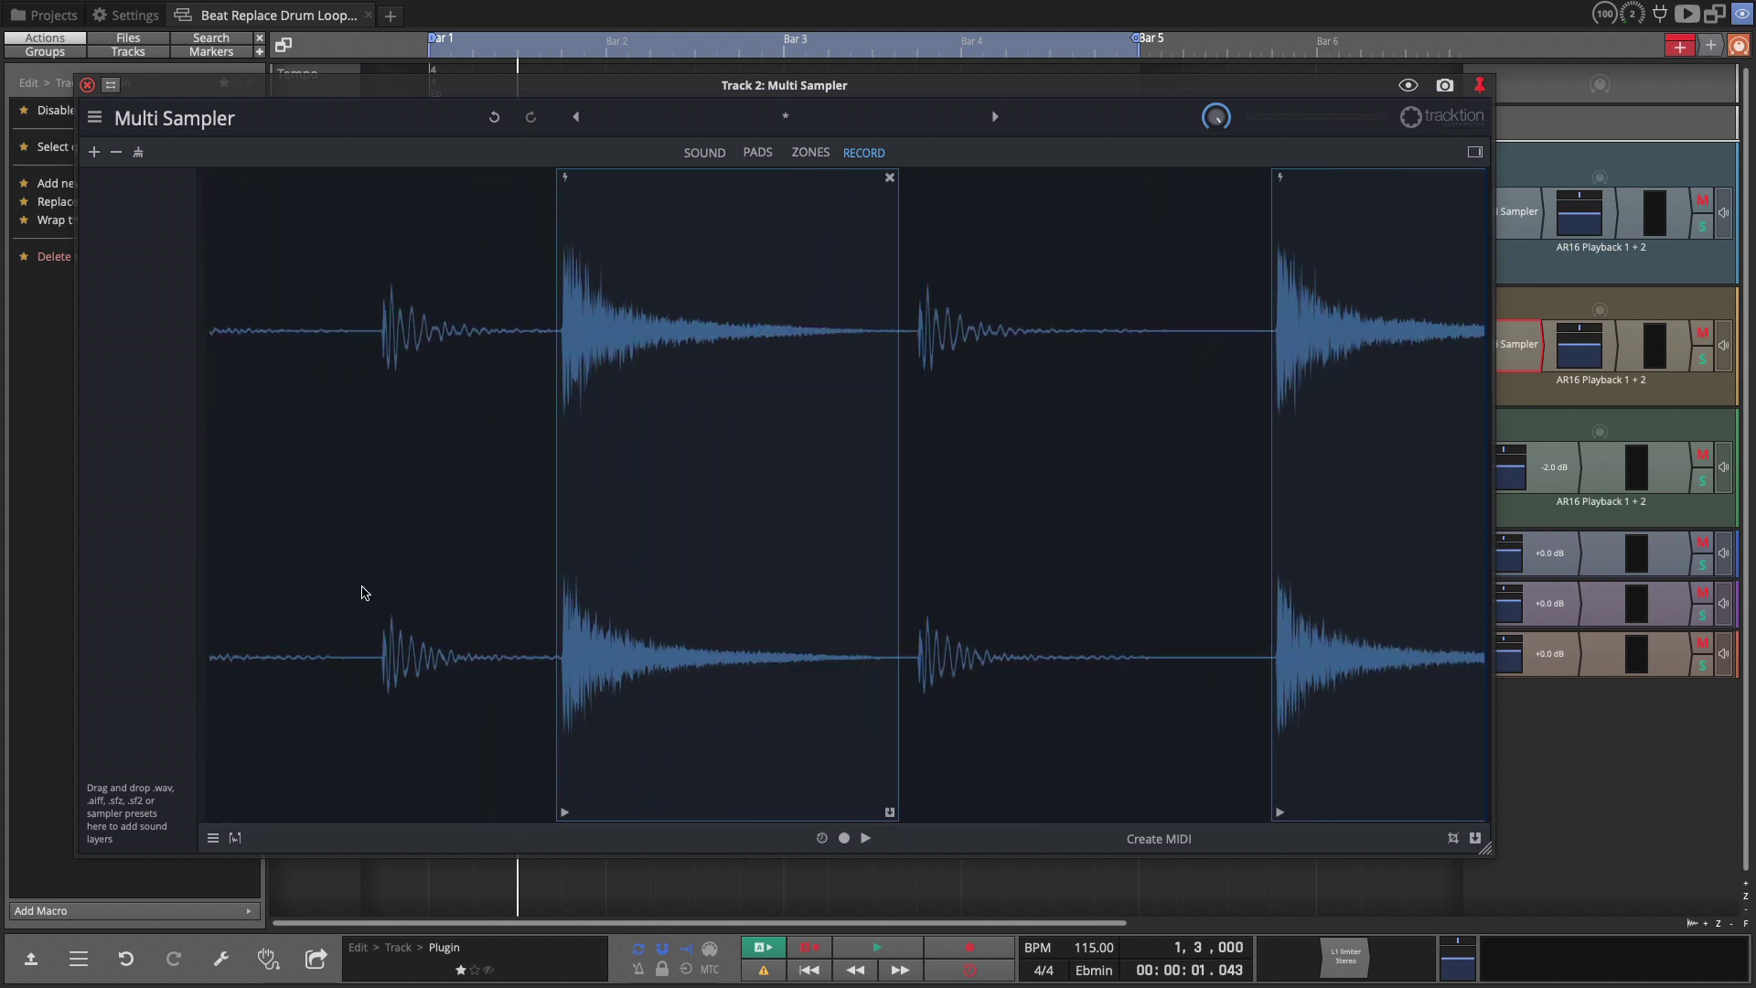
pyautogui.scroll(-5, 339, 575)
pyautogui.scroll(-5, 337, 574)
pyautogui.scroll(-3, 337, 575)
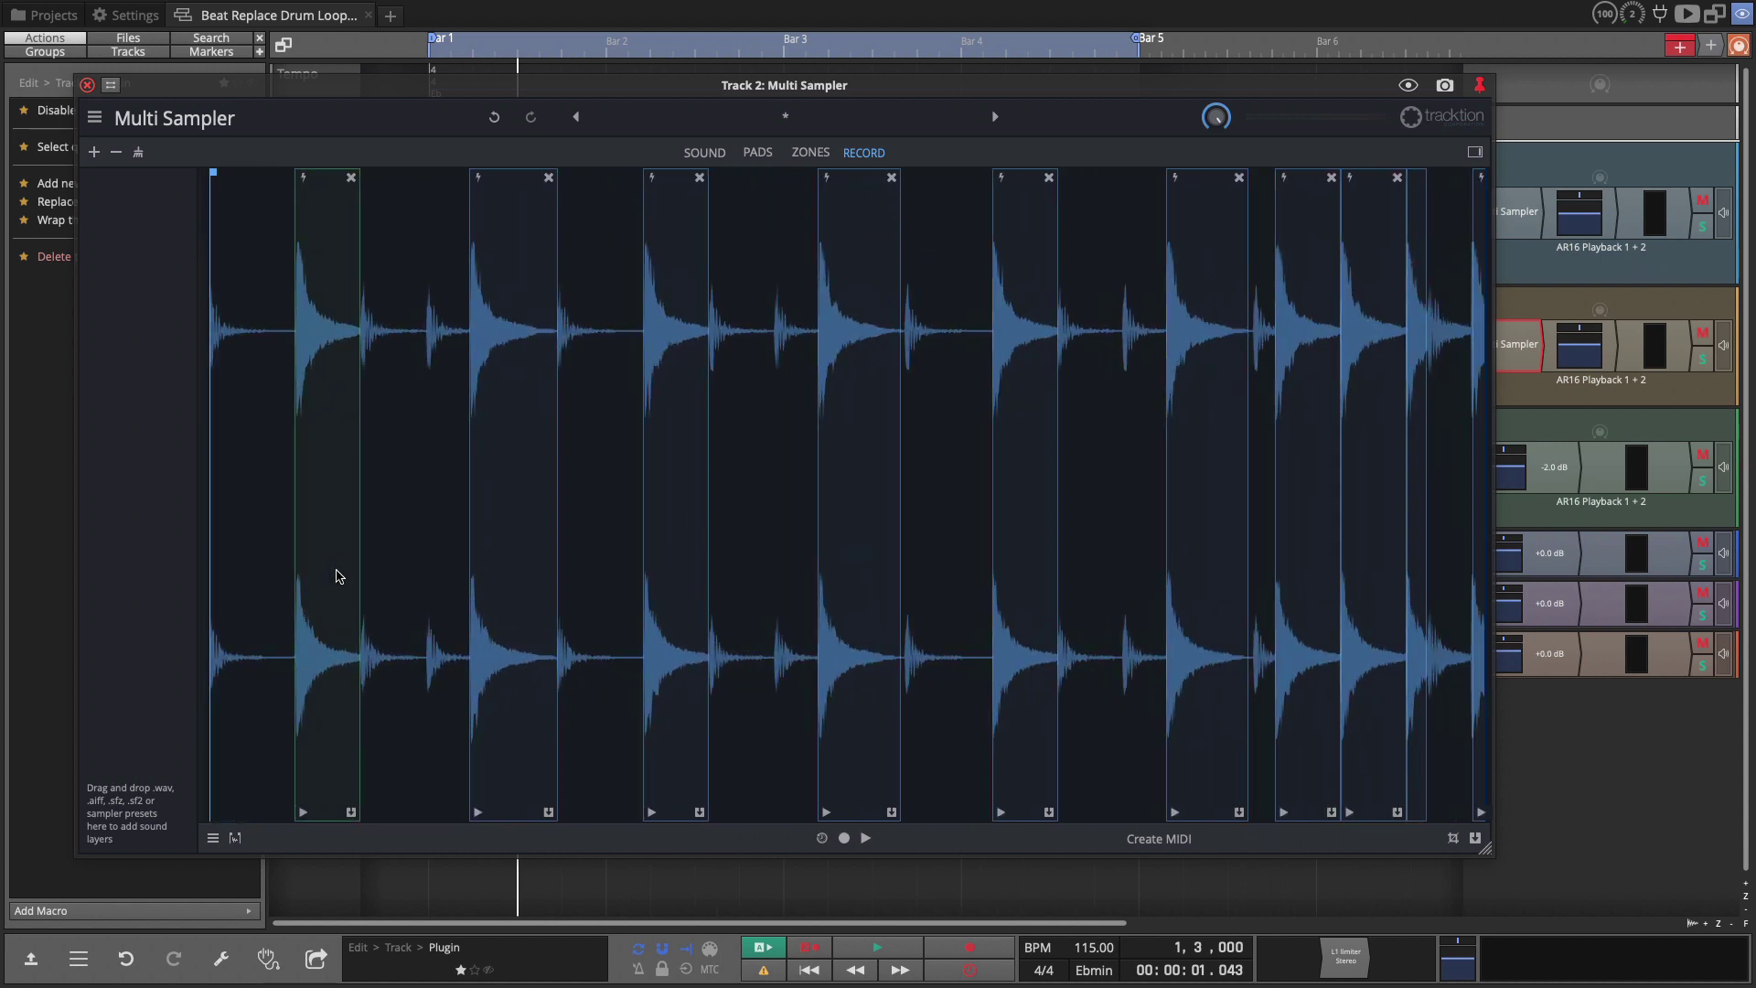
pyautogui.scroll(5, 337, 575)
pyautogui.scroll(3, 337, 575)
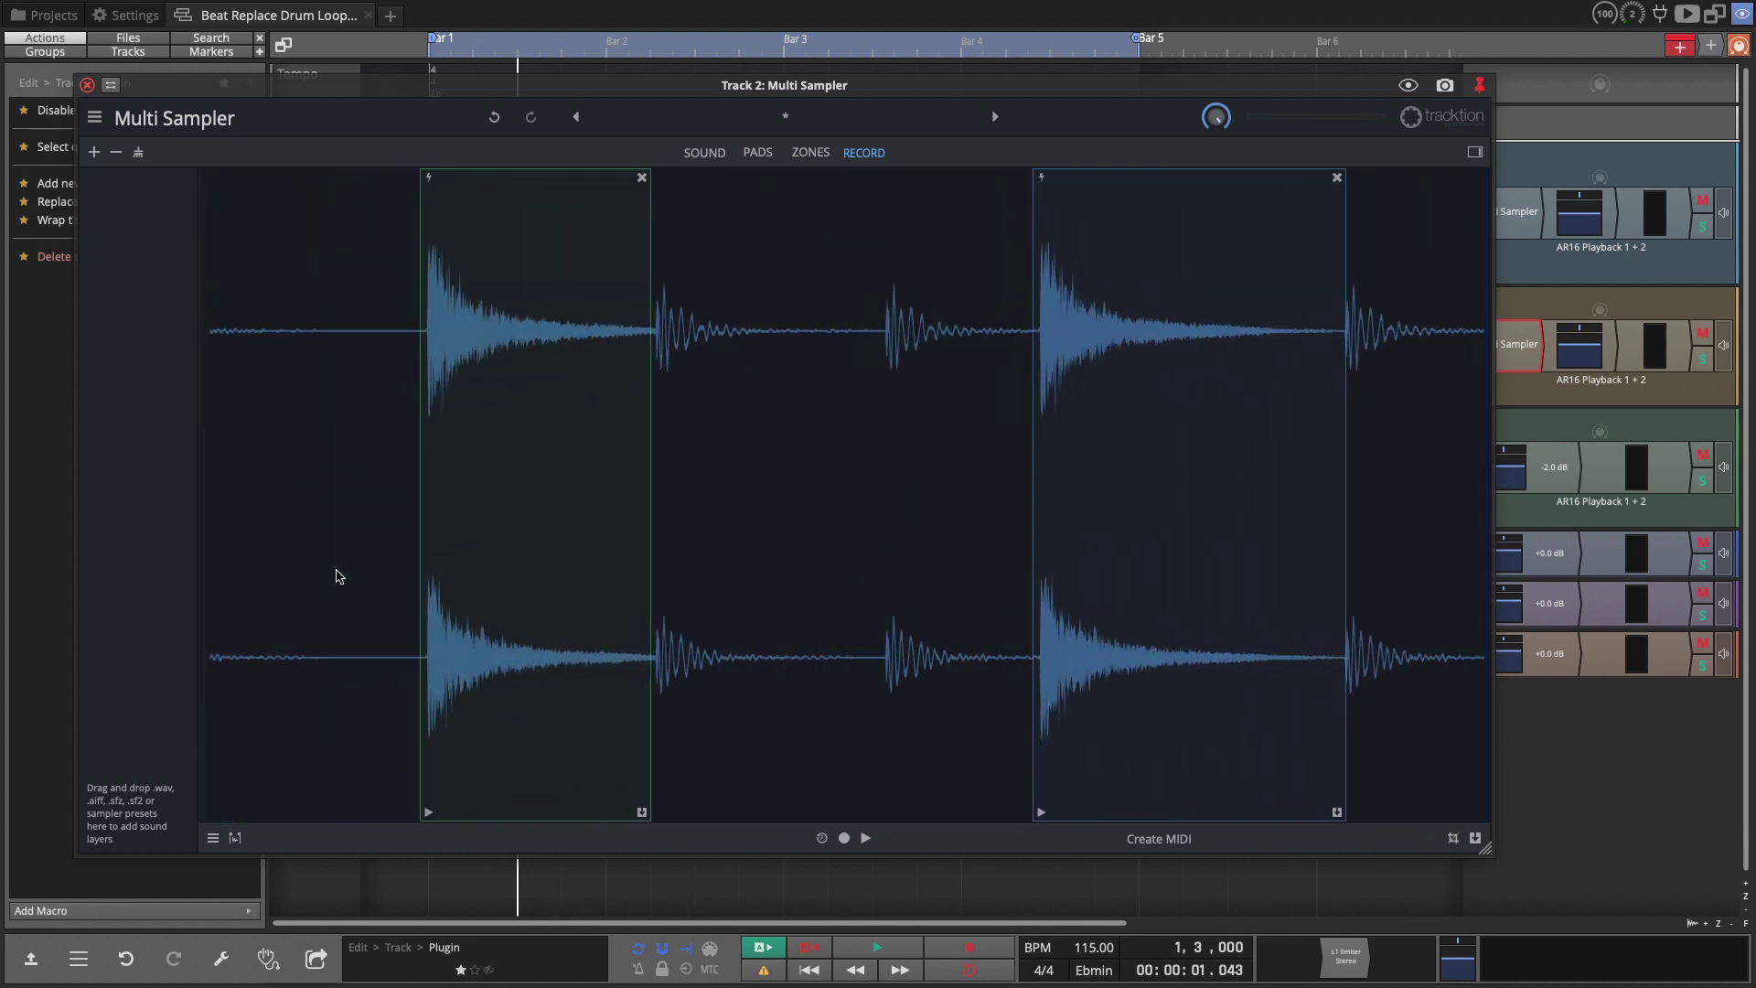
# Nudge slice starts onto their transients and preview the first slice
pyautogui.moveTo(445, 554); pyautogui.dragTo(452, 555)
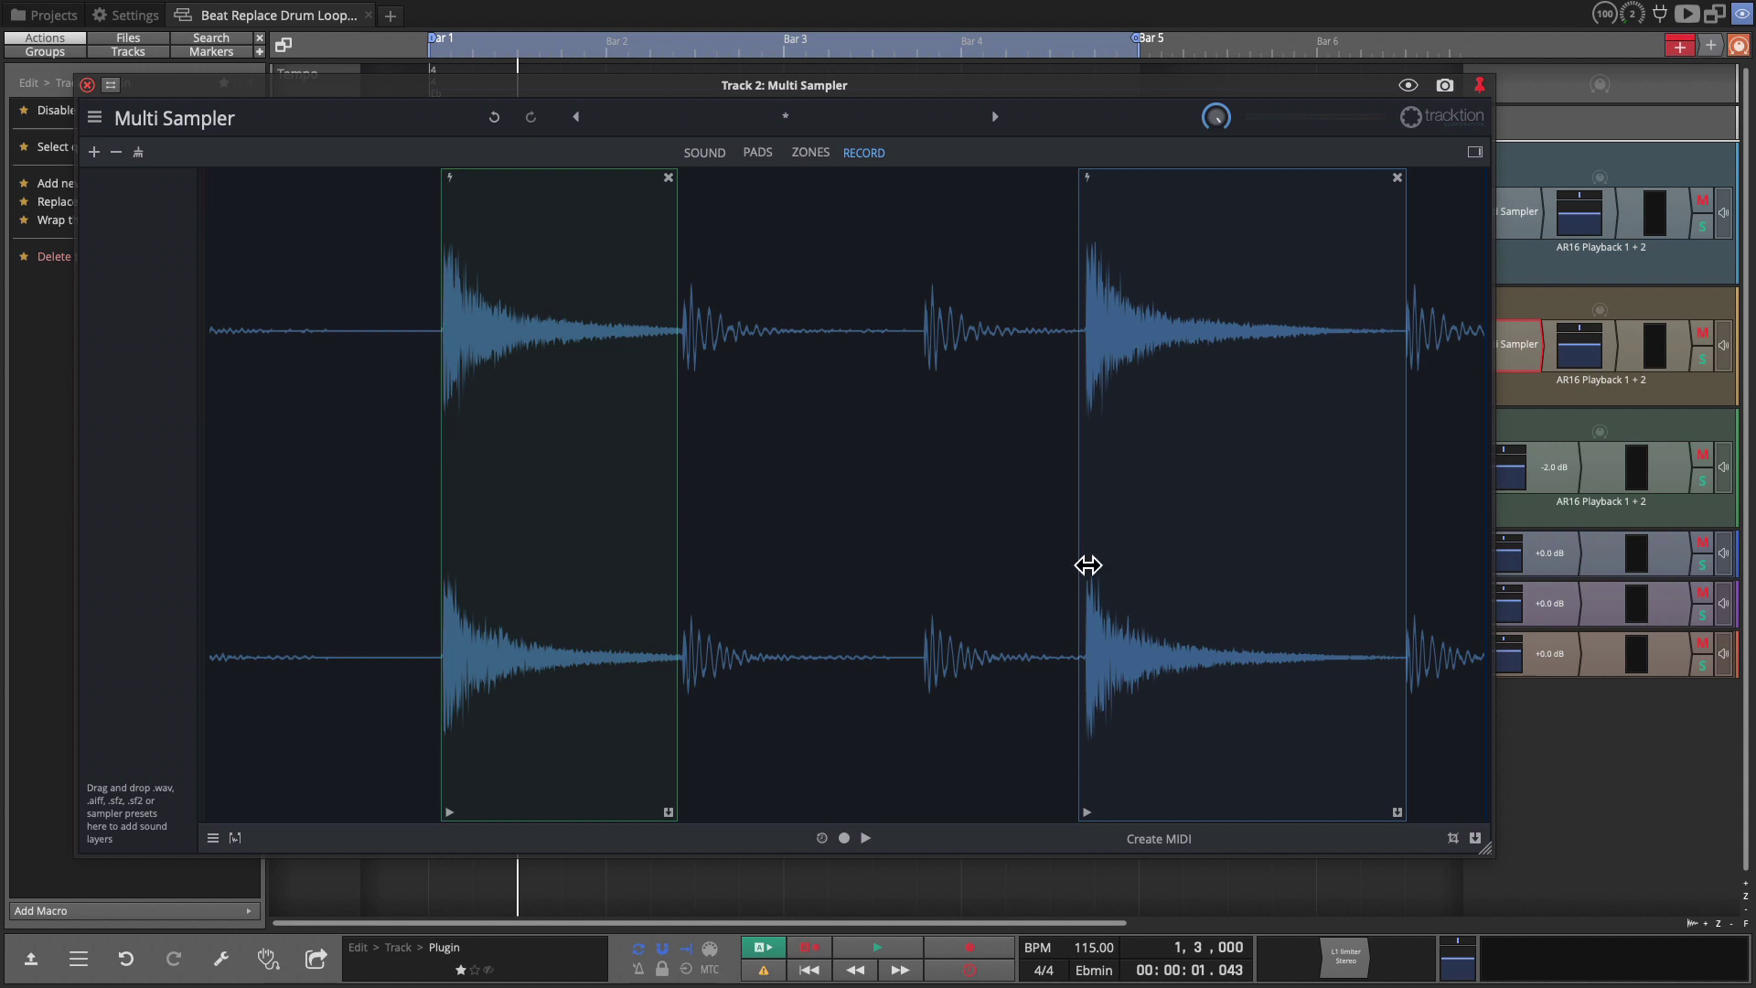
pyautogui.moveTo(1080, 566); pyautogui.dragTo(1087, 566)
pyautogui.scroll(-2, 1087, 567)
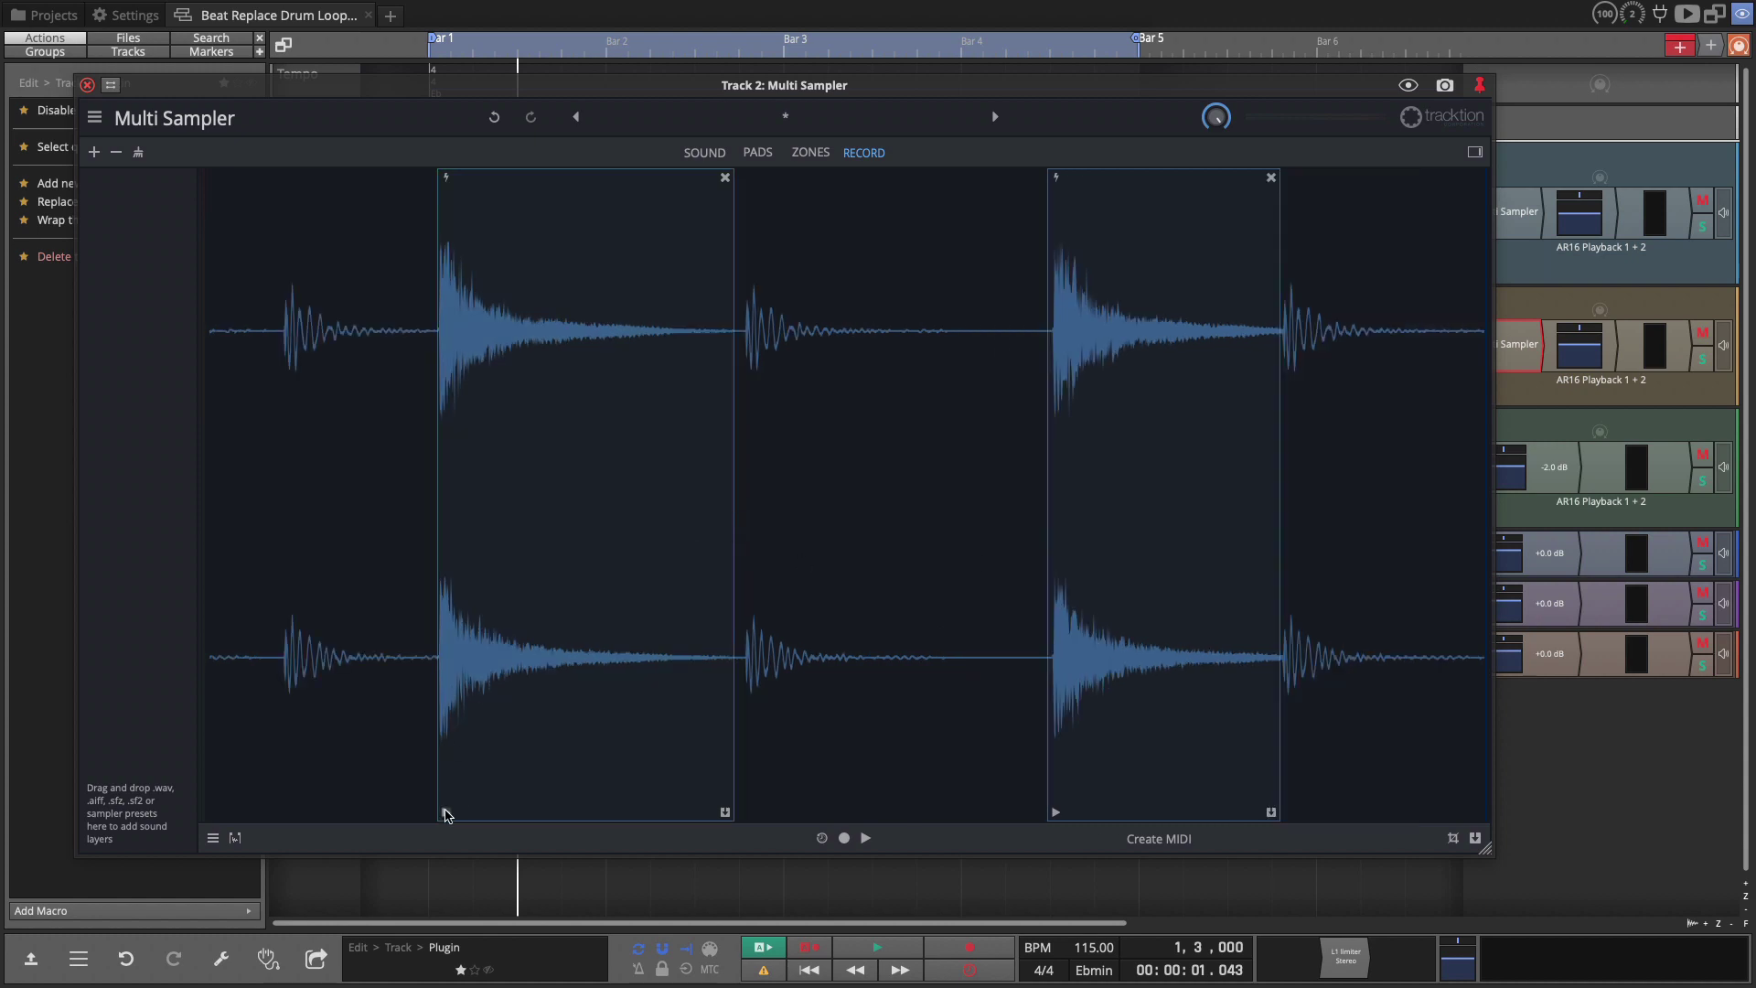
pyautogui.click(444, 815)
pyautogui.click(444, 815)
pyautogui.scroll(2, 1025, 480)
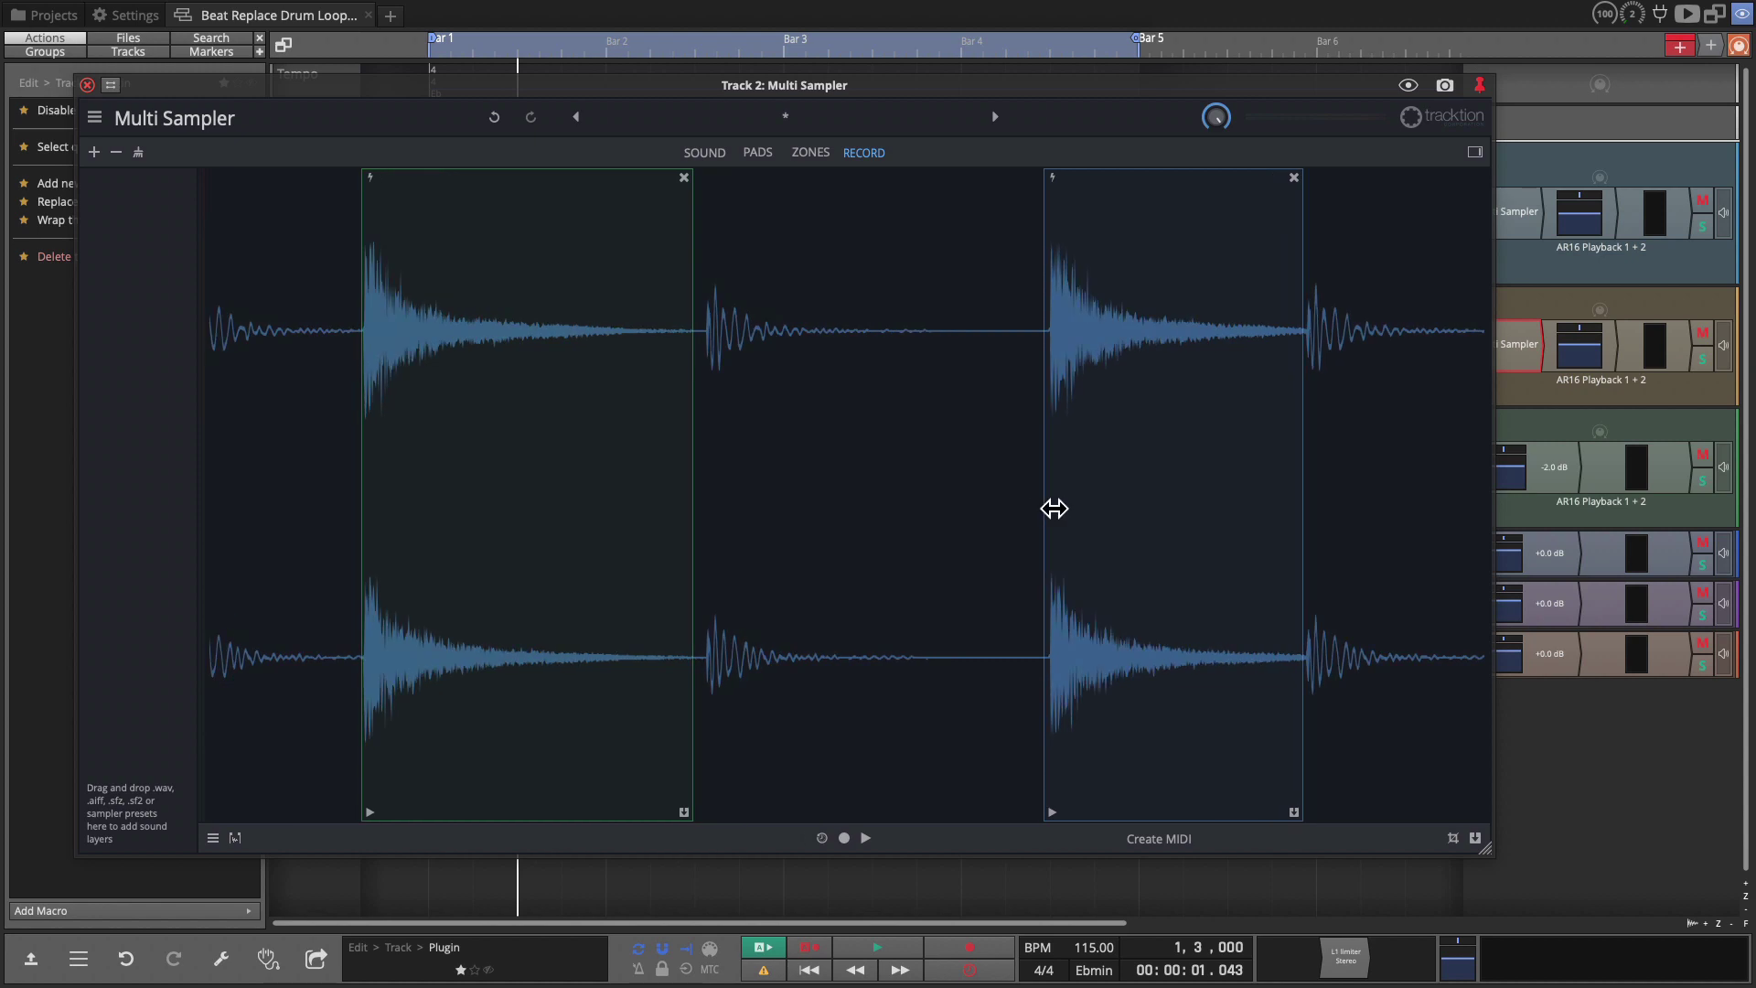
pyautogui.moveTo(1054, 505); pyautogui.dragTo(1480, 510)
pyautogui.scroll(-5, 1008, 461)
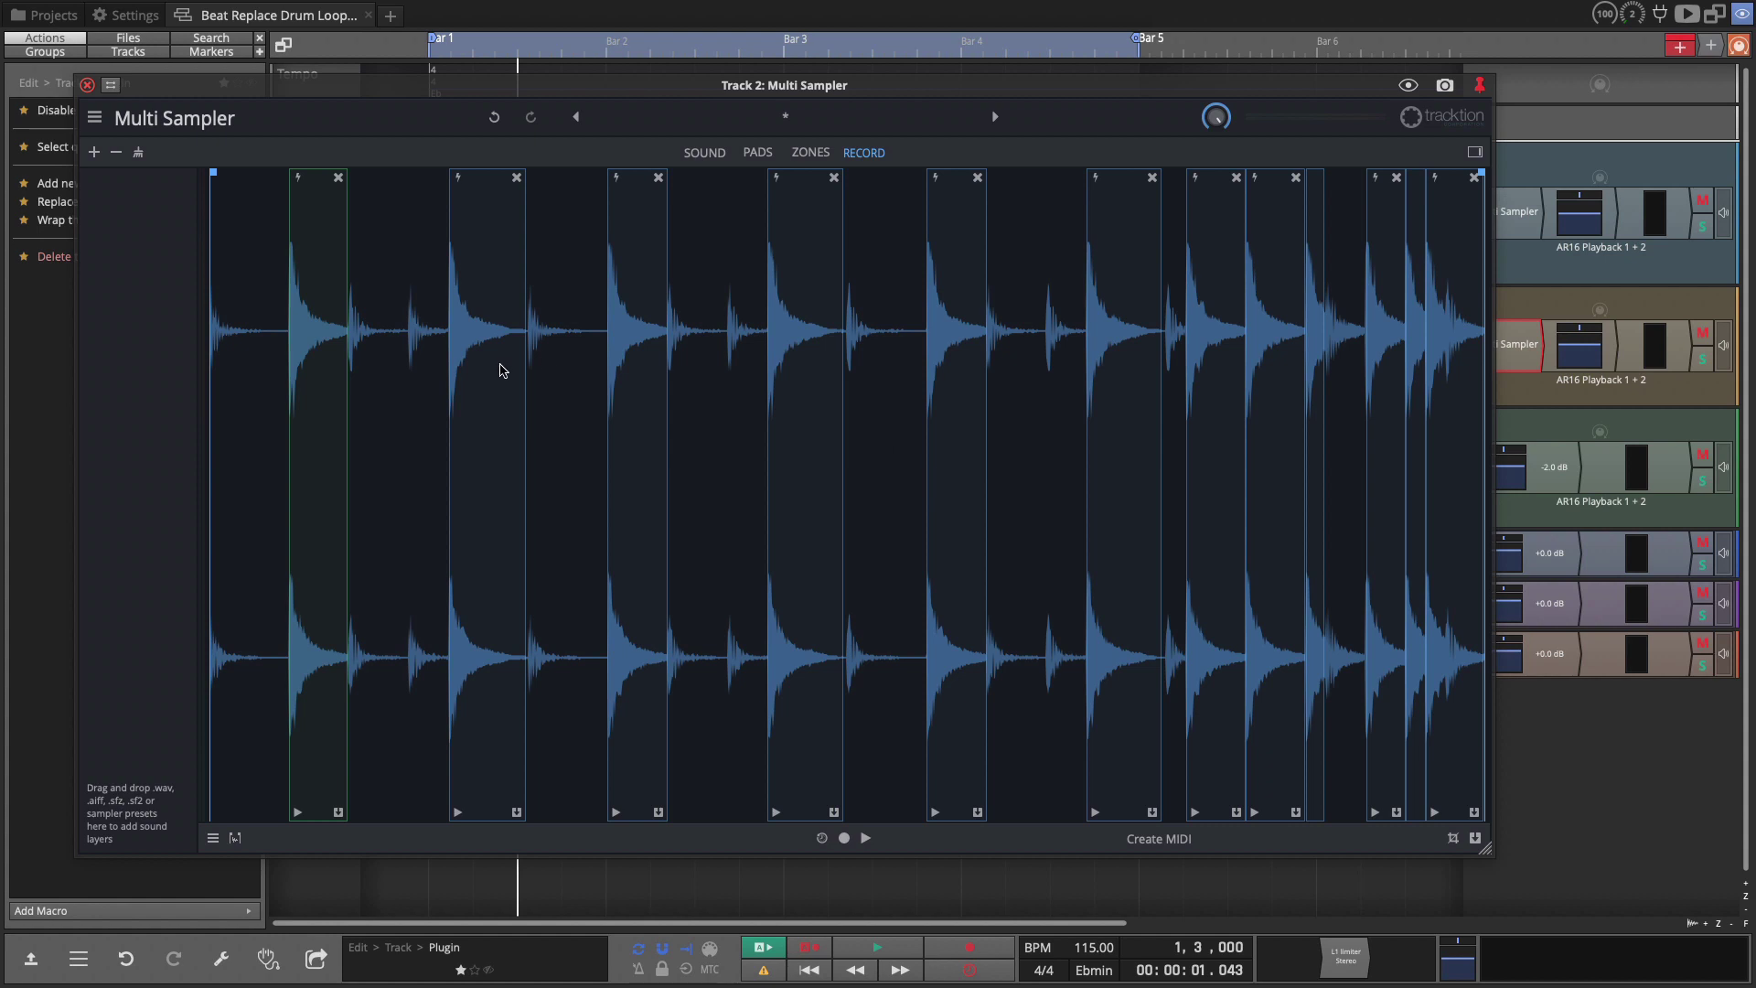
# Create a new sound layer named Snare in Track 2's Multi Sampler after previewing the first slice
pyautogui.click(297, 814)
pyautogui.click(1160, 840)
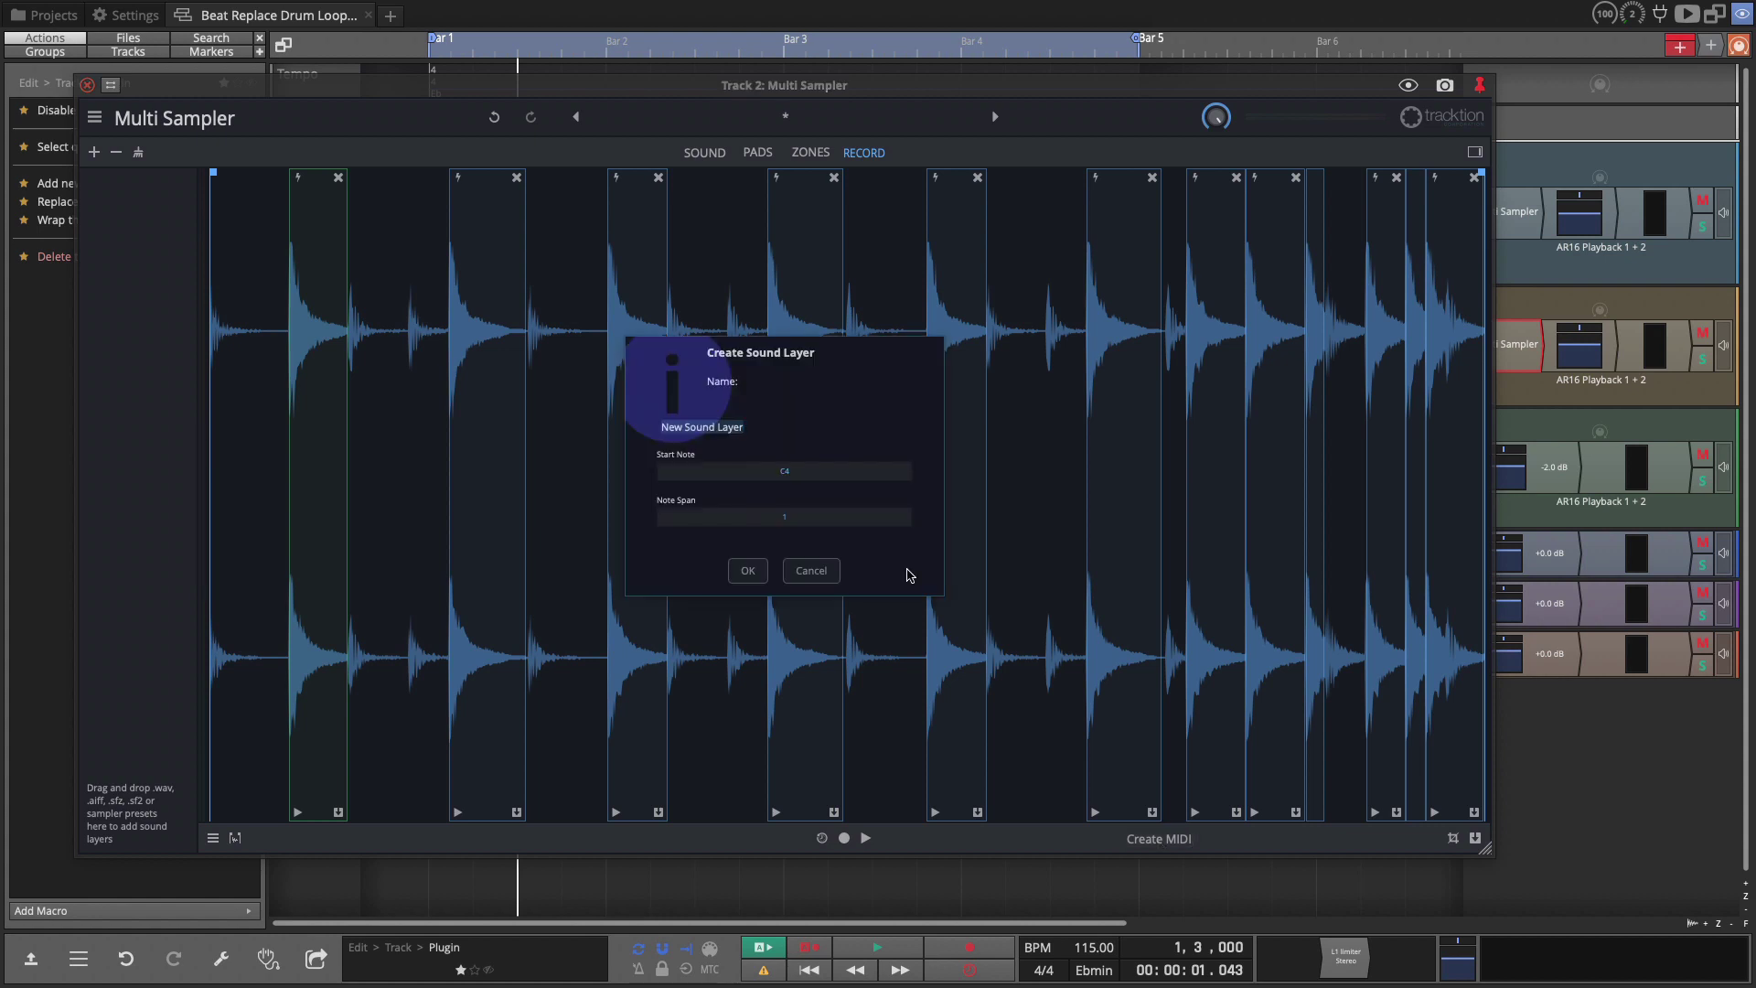
pyautogui.write('Snare')
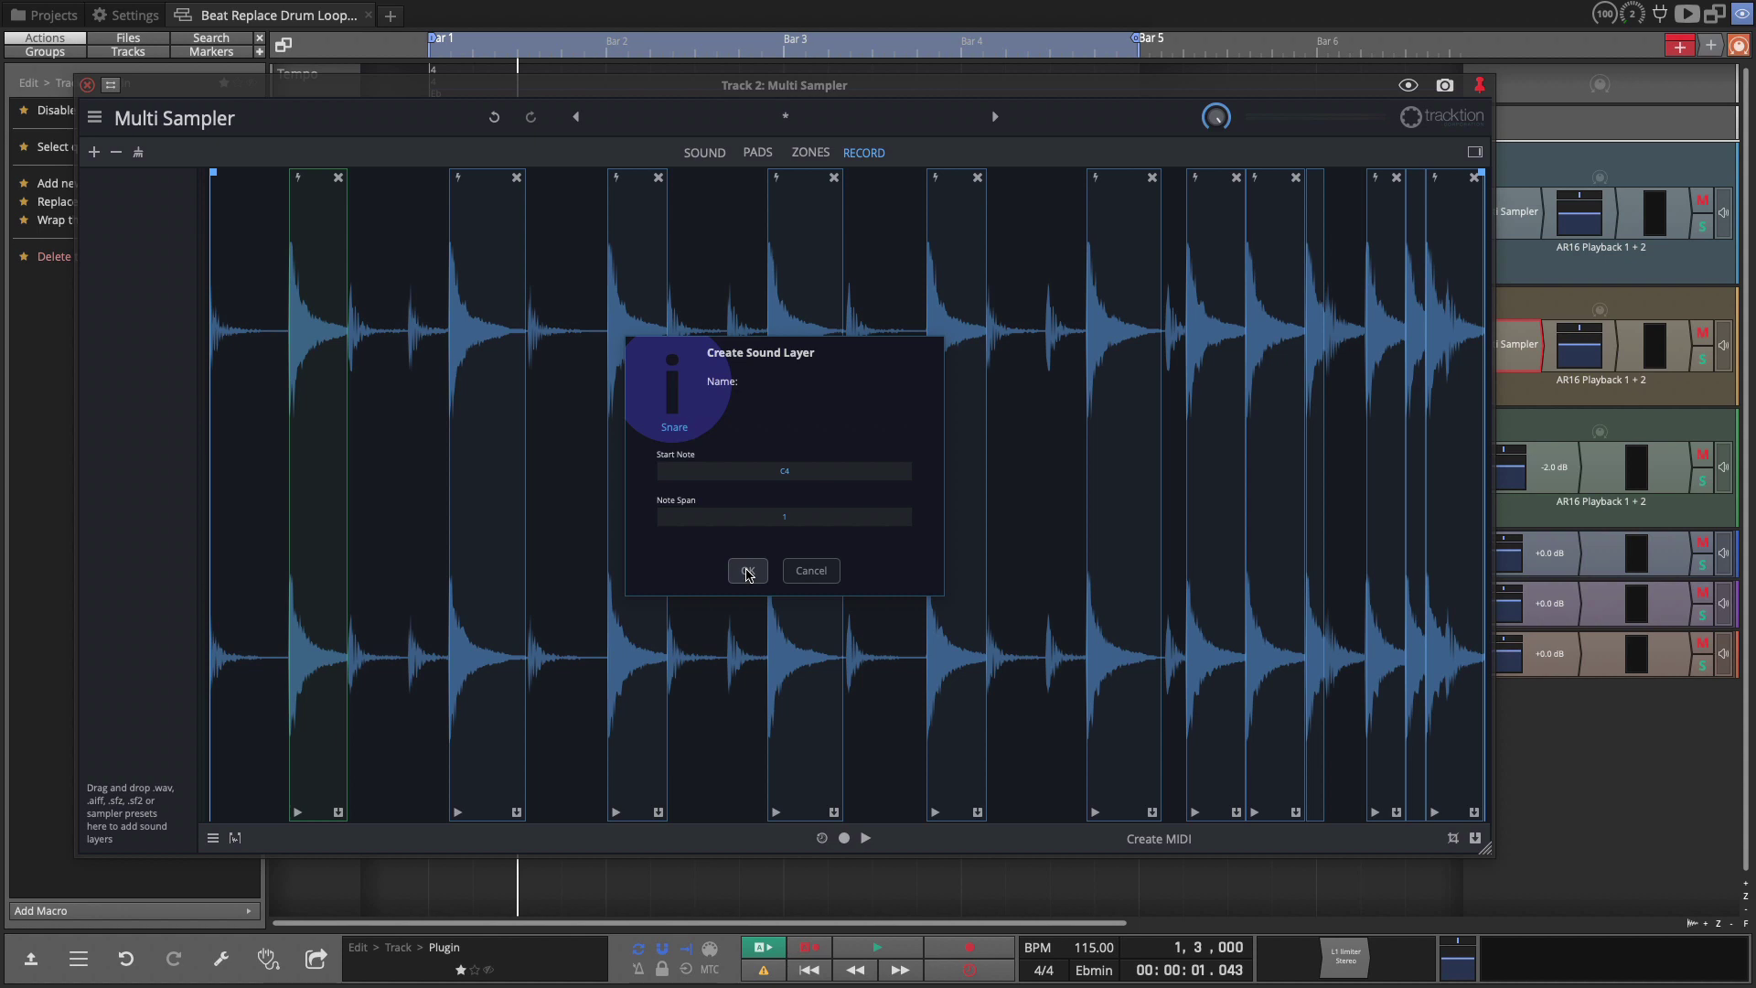
pyautogui.click(746, 572)
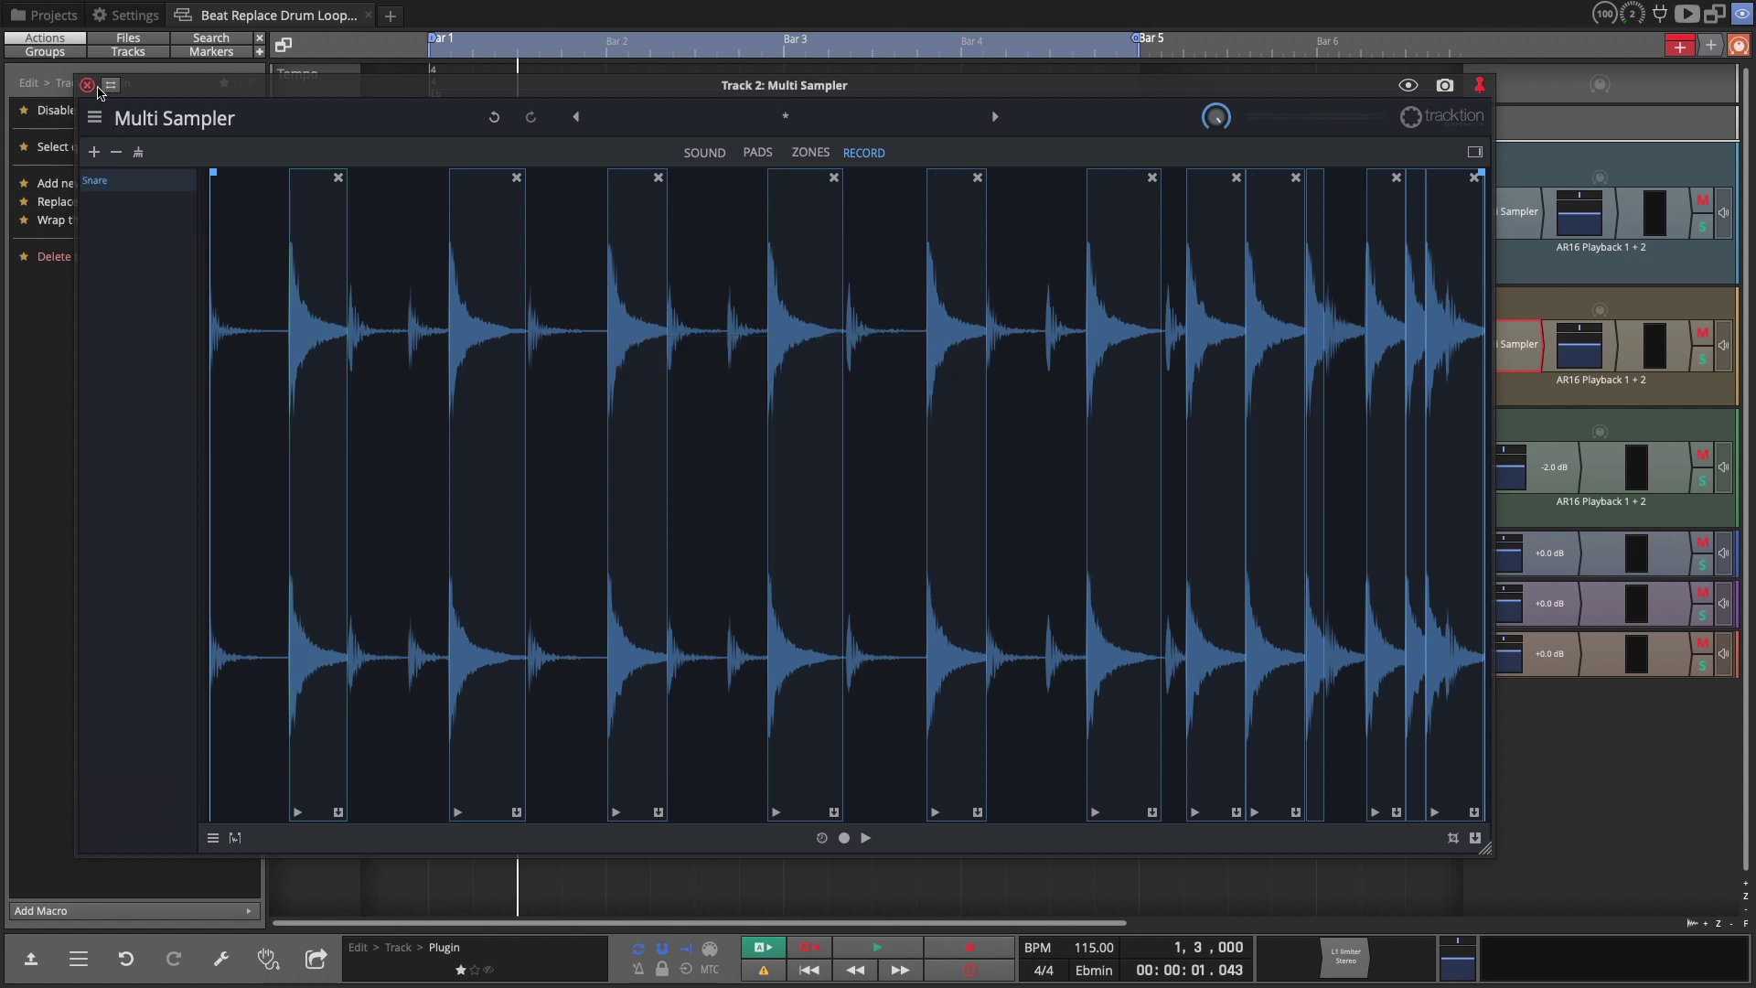
# Audition the kick and snare replacement, then mute the original drum loop on Track 3 and play again
pyautogui.click(86, 84)
pyautogui.press('space')
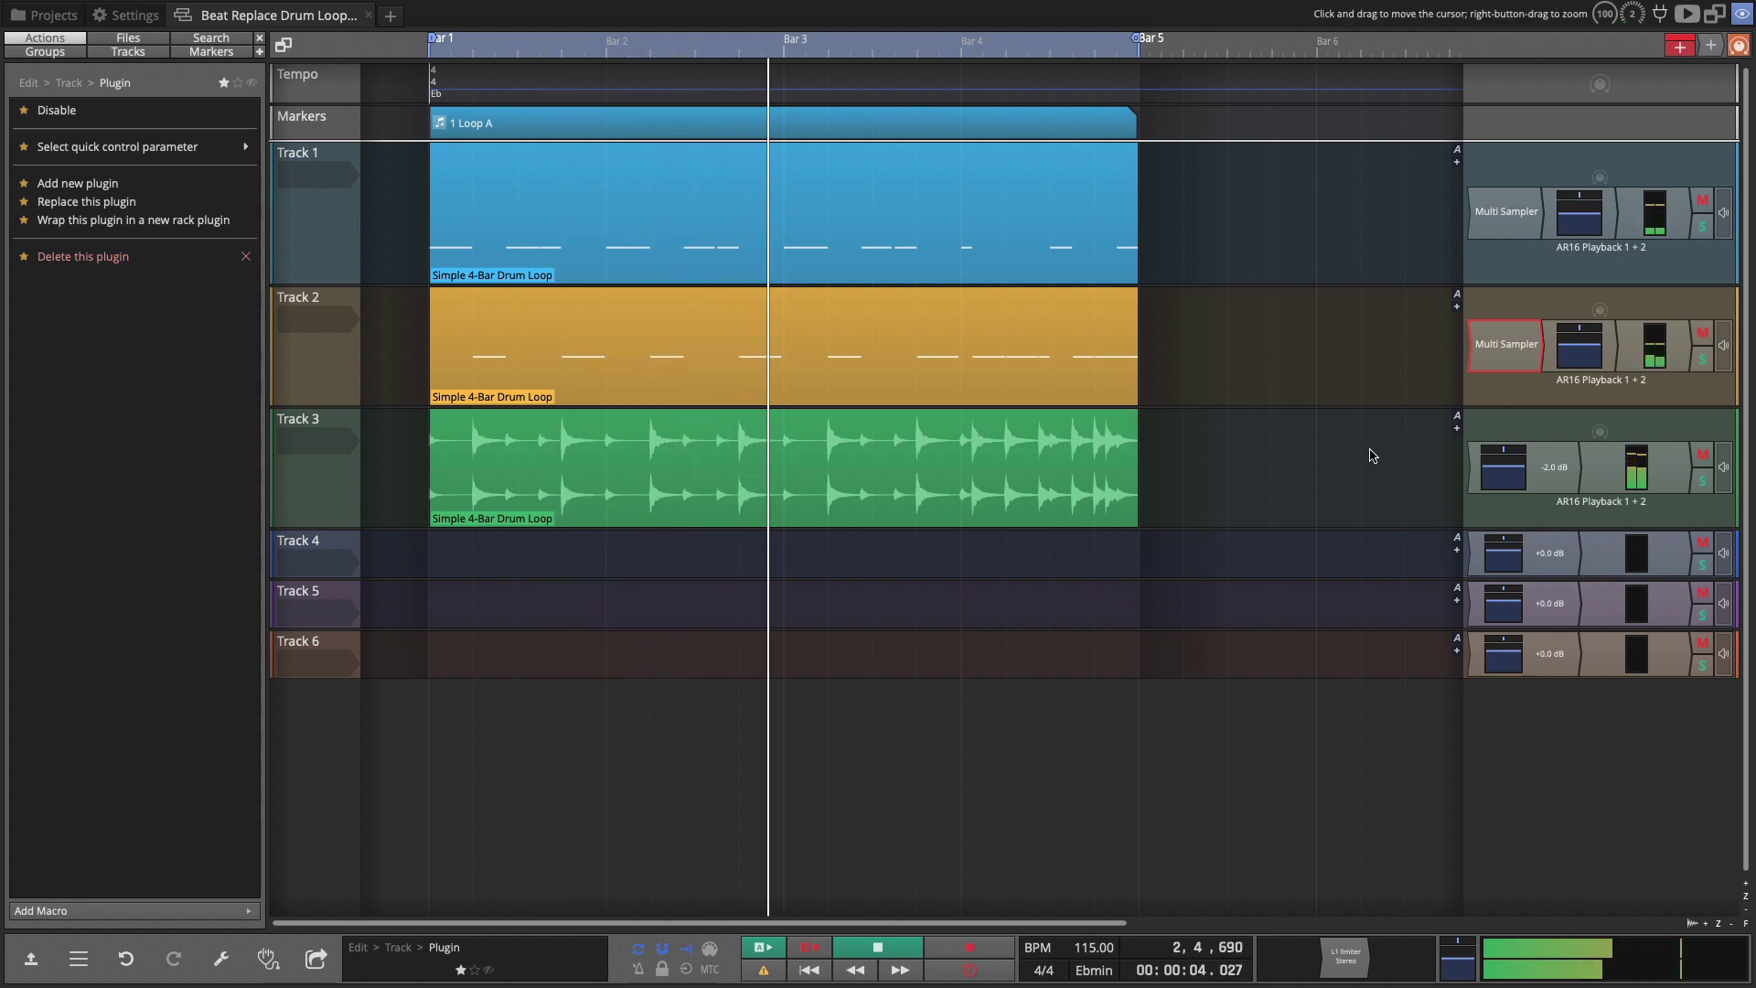
pyautogui.press('space')
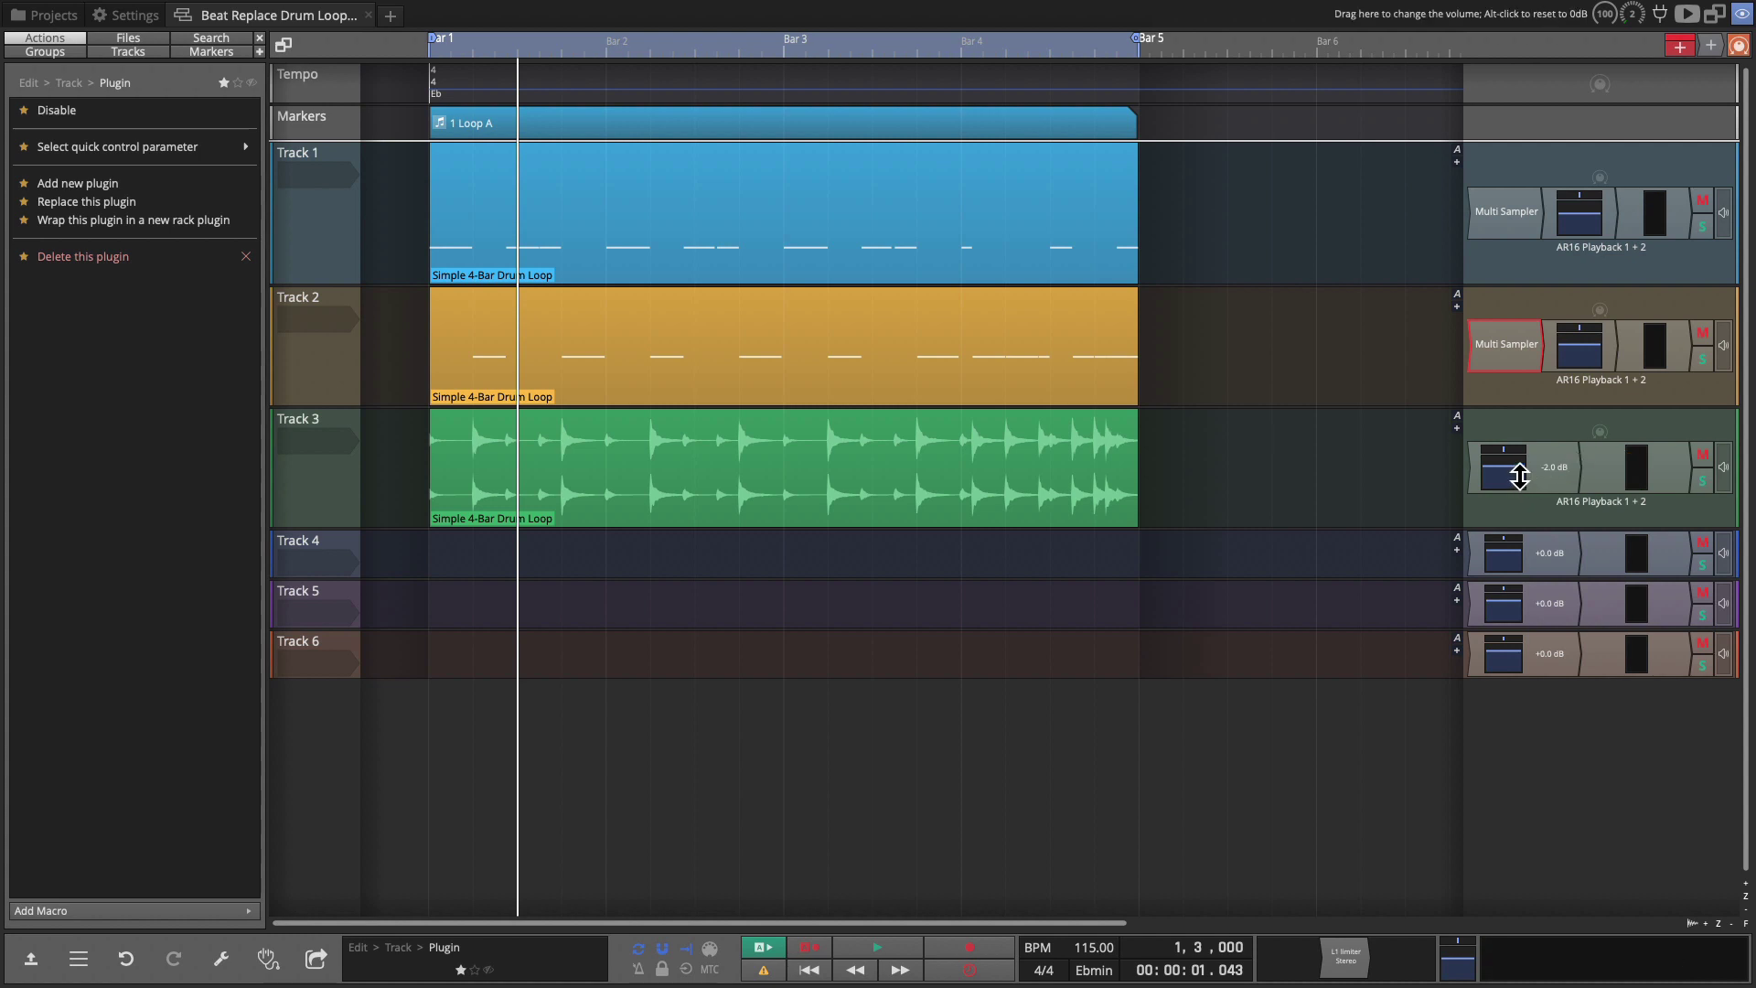
pyautogui.click(1701, 456)
pyautogui.press('space')
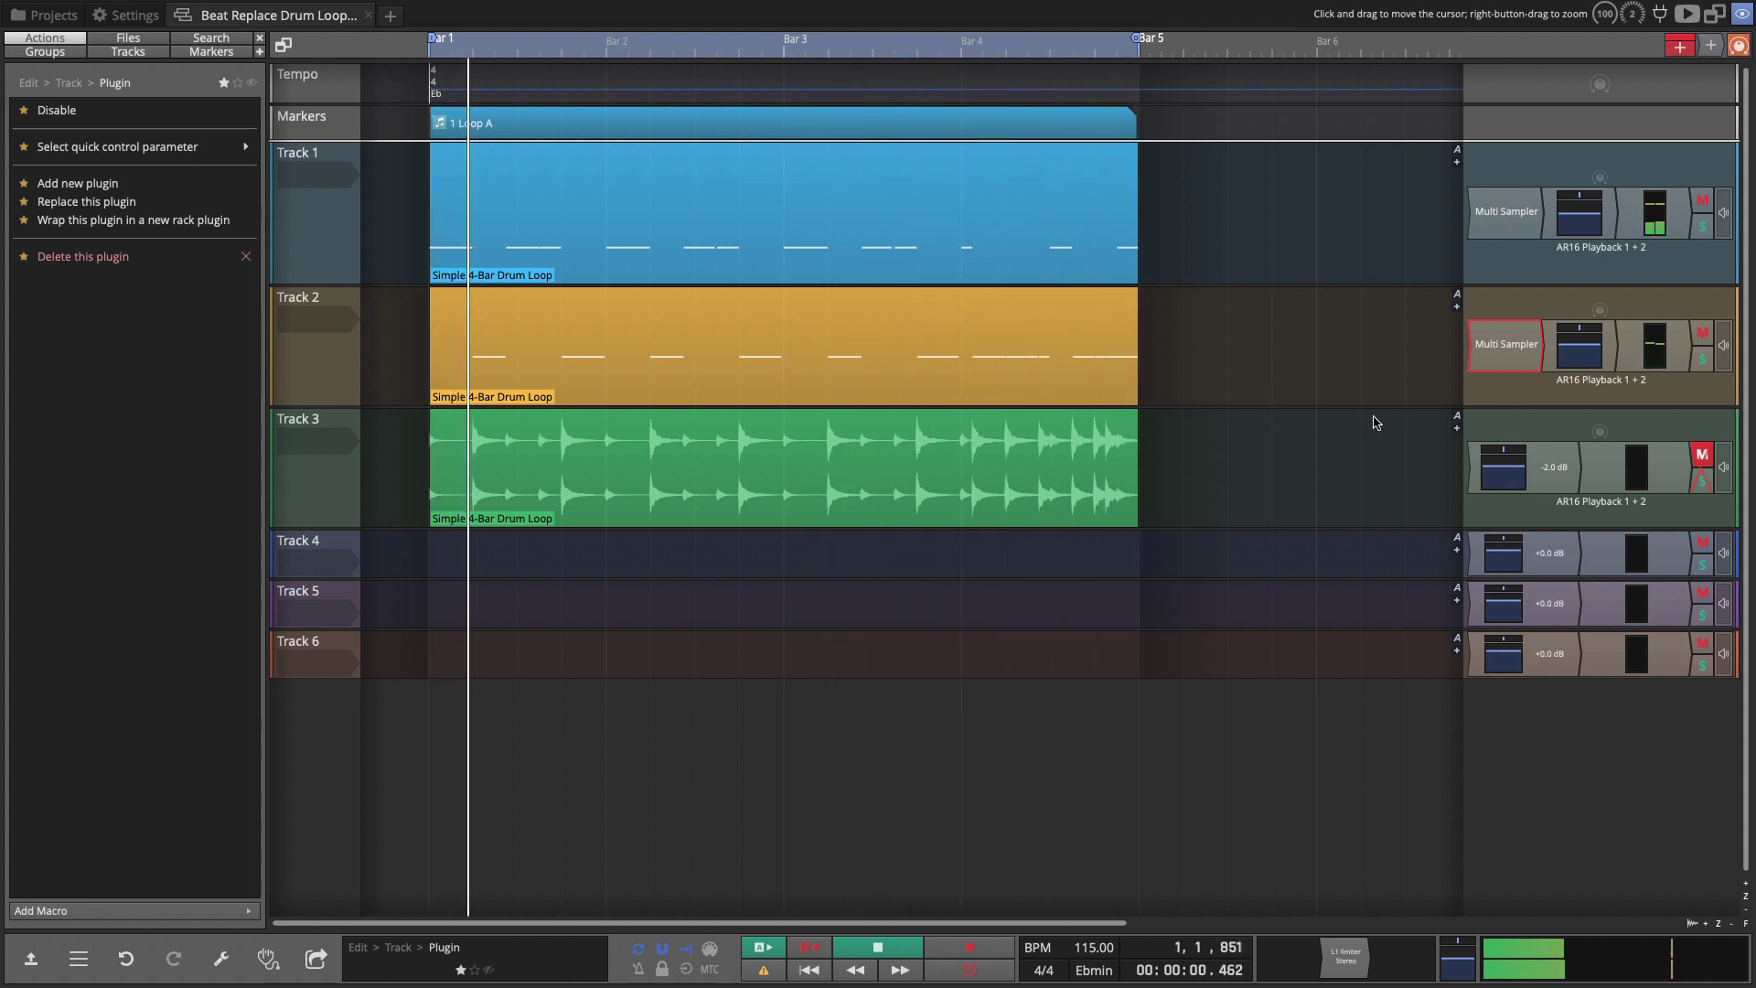
# Enlarge Track 2's row by dragging its bottom edge down
pyautogui.click(552, 460)
pyautogui.moveTo(342, 407); pyautogui.dragTo(354, 613)
# Open Track 2's MIDI clip in the note editor and select all its C4 snare notes
pyautogui.doubleClick(607, 529)
pyautogui.click(482, 486)
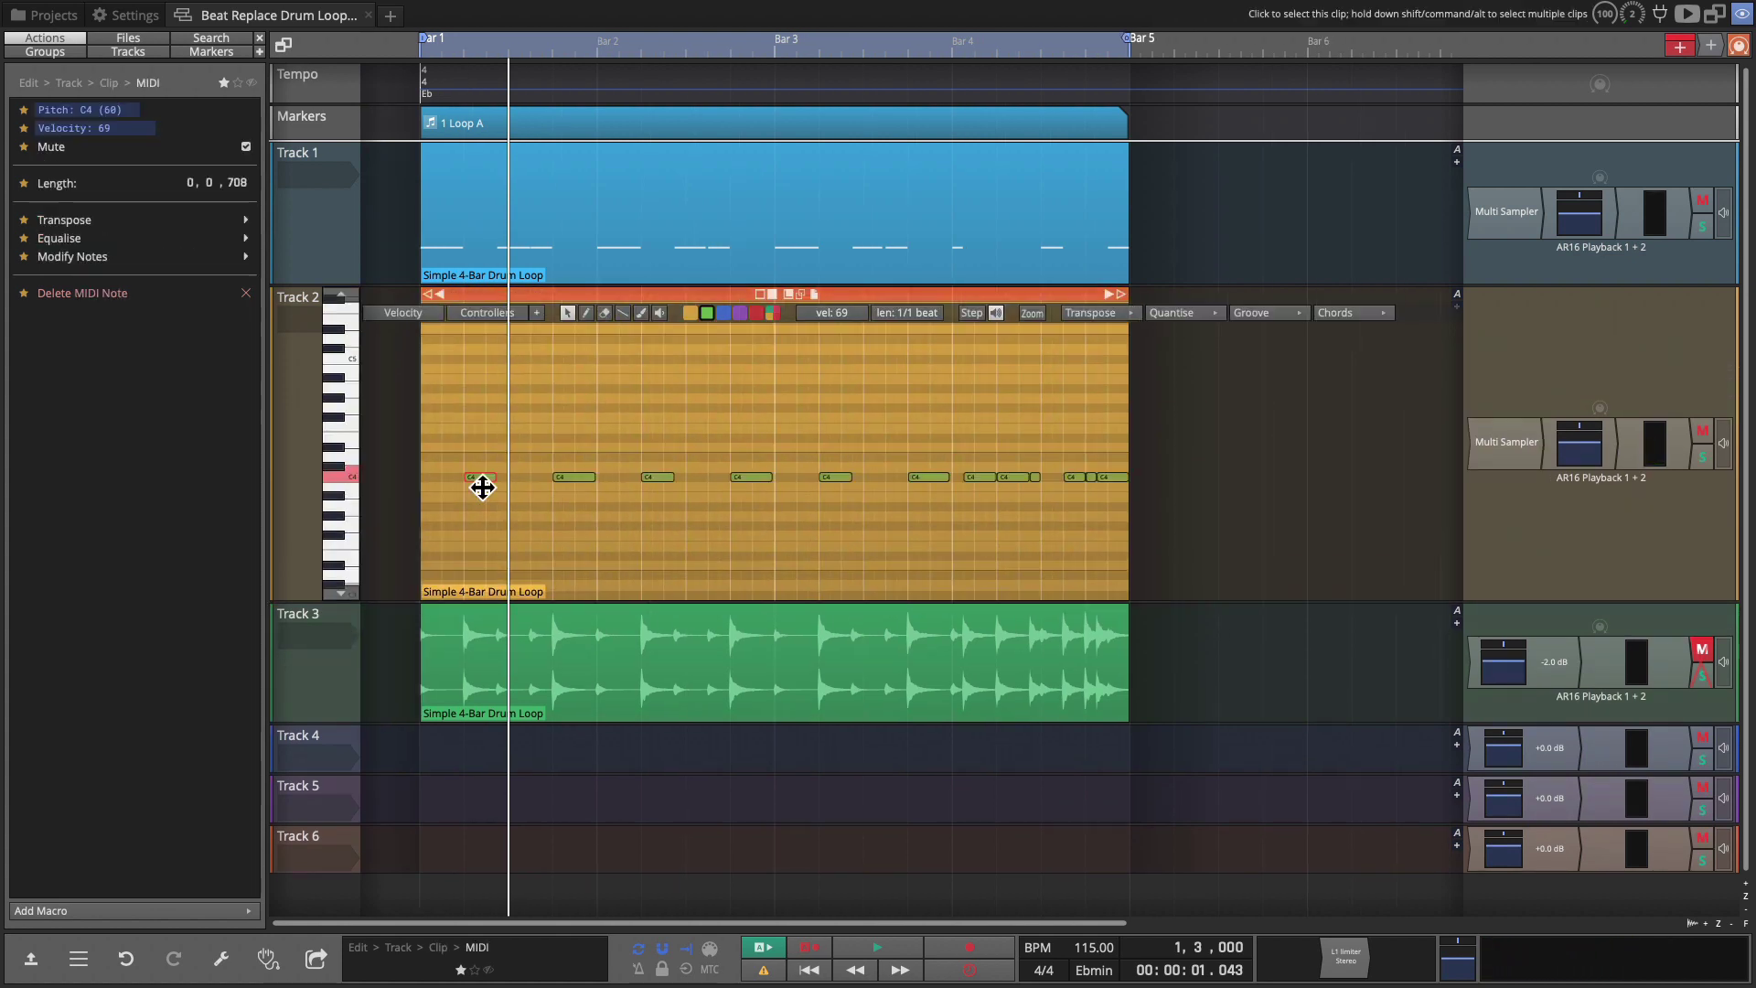
pyautogui.hotkey('ctrl', 'a')
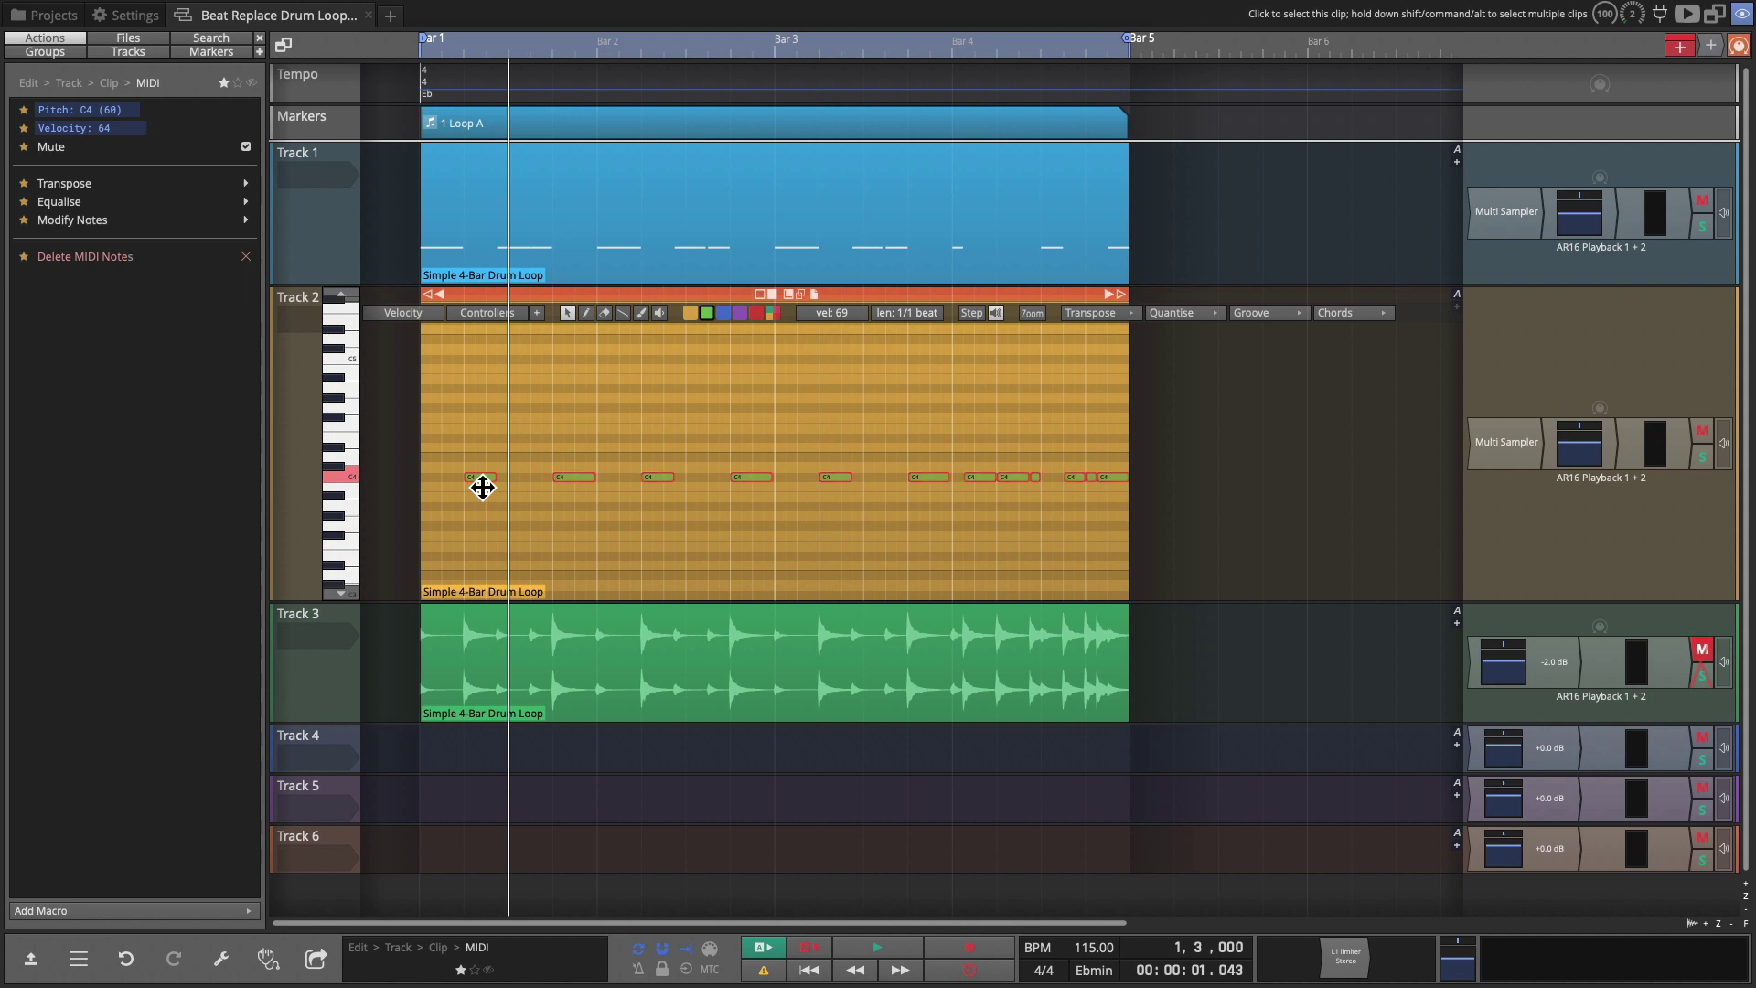
pyautogui.scroll(2, 482, 486)
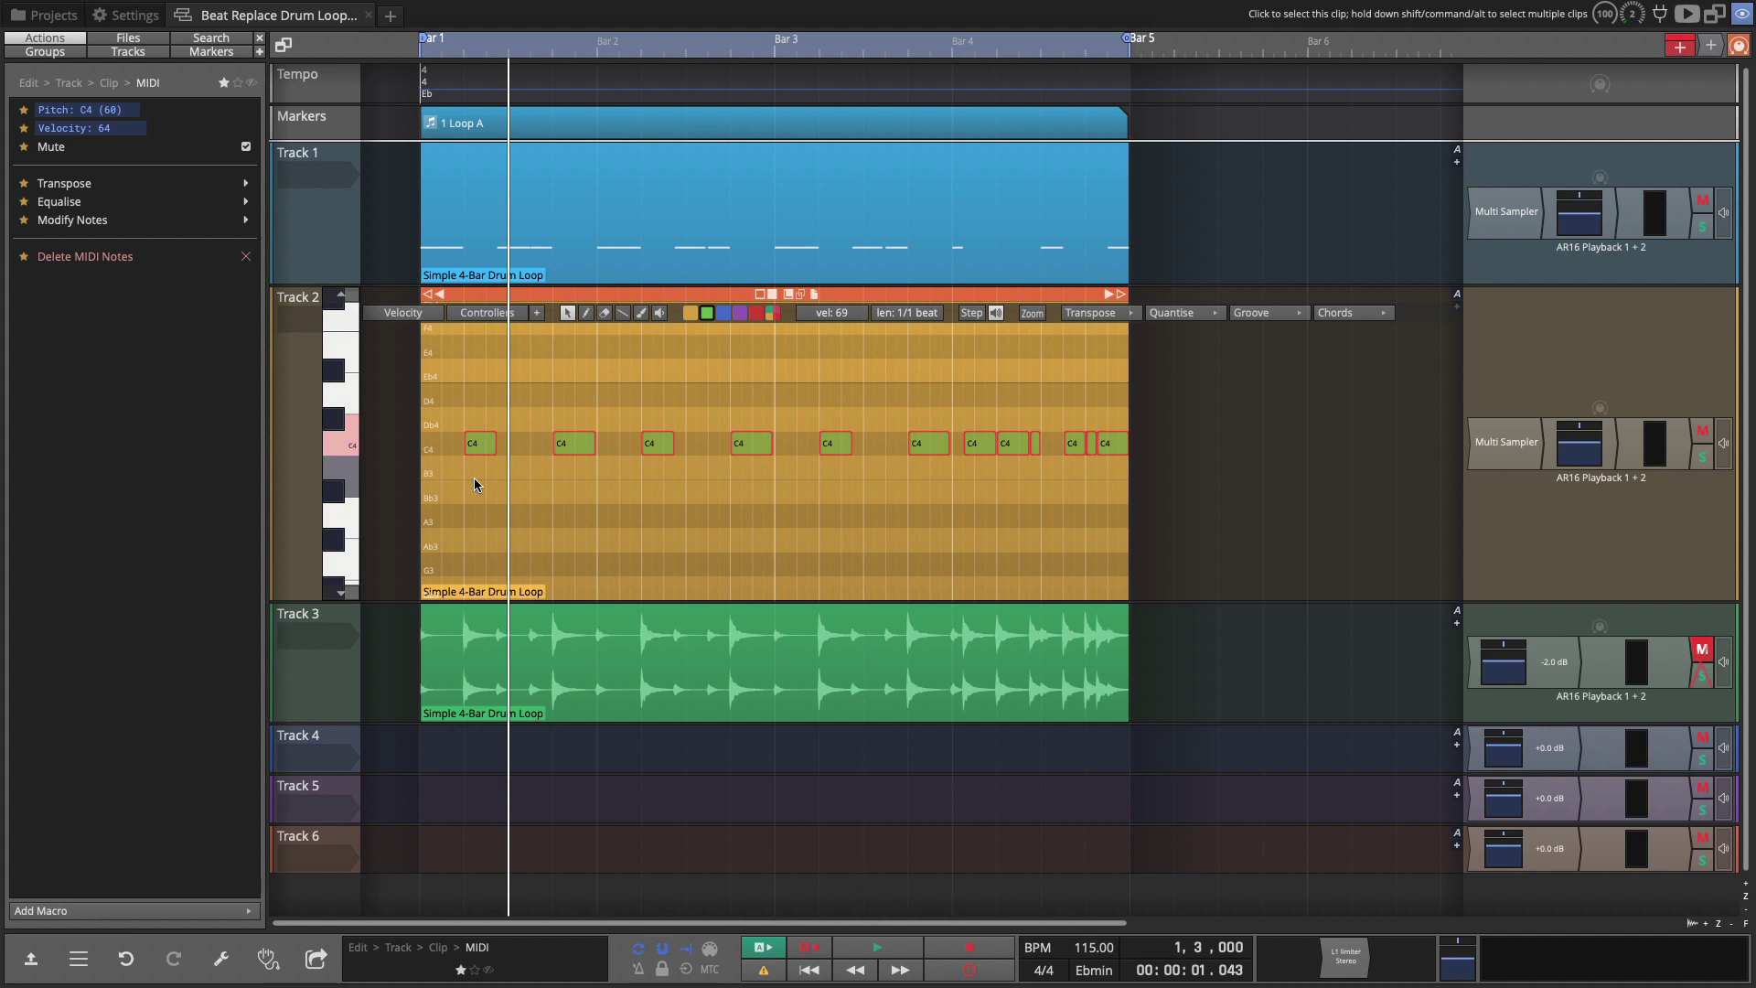
pyautogui.scroll(2, 474, 477)
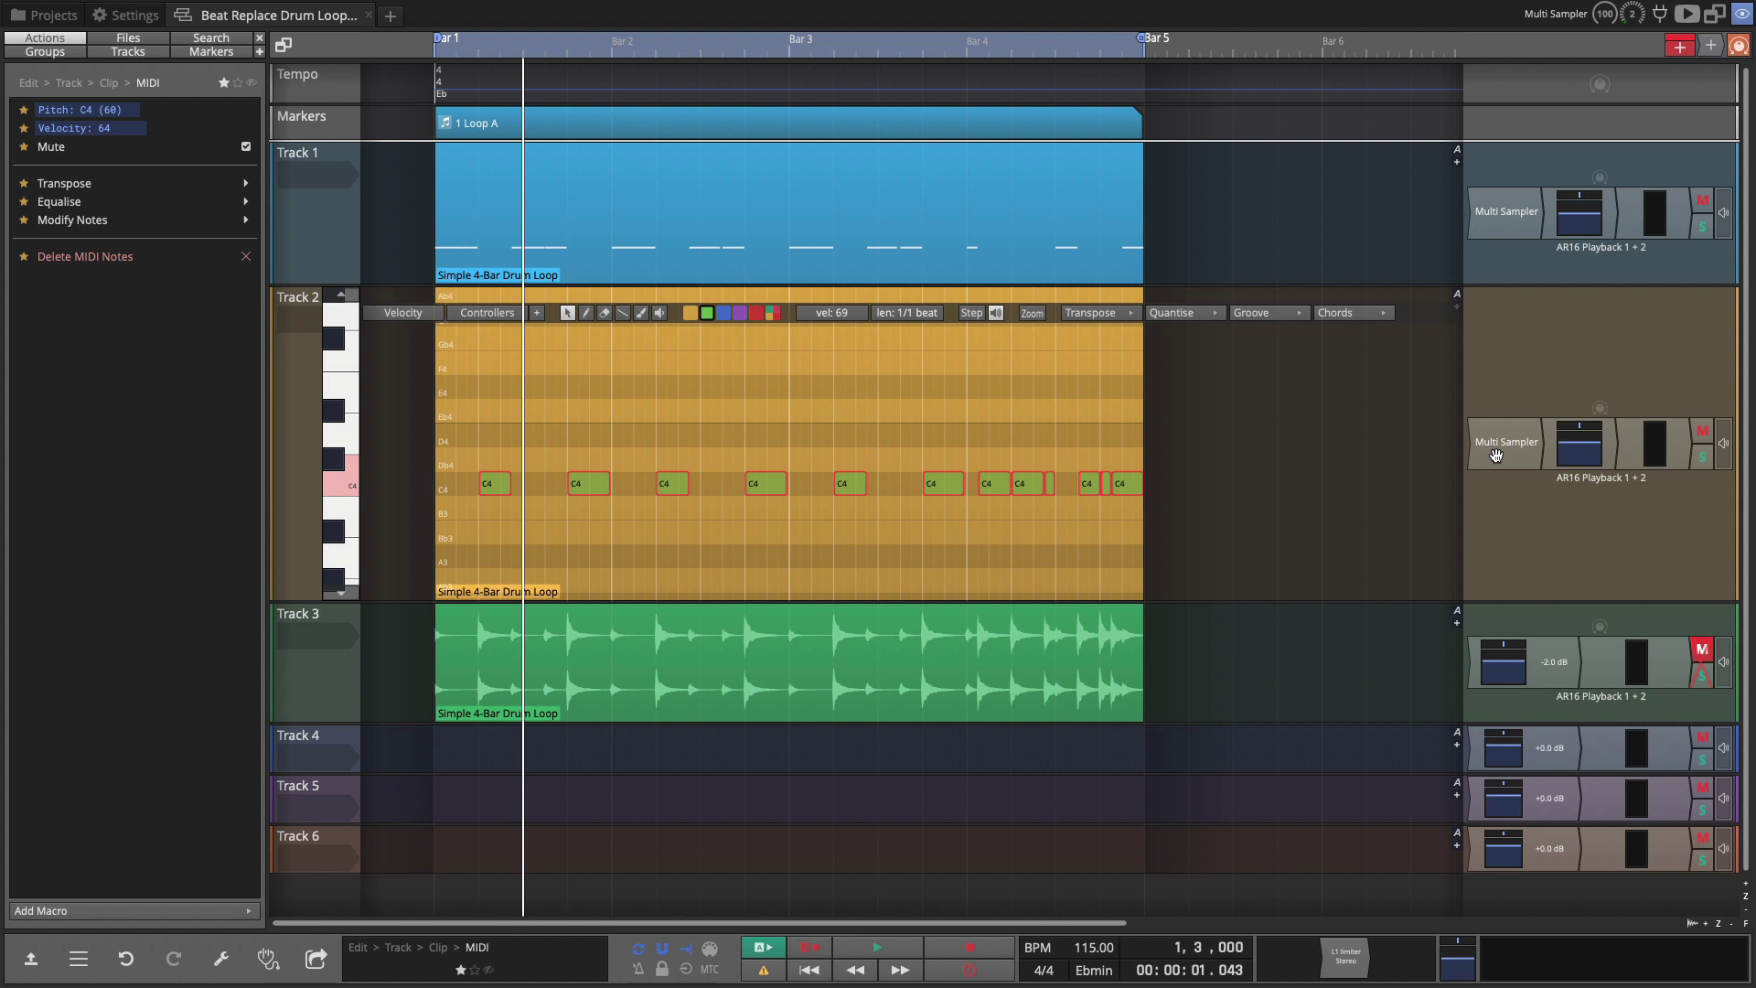
# Remove Multi Sampler from Track 2 and insert Toontrack Superior Drummer 3 in its place
pyautogui.press('Delete')
pyautogui.click(1420, 363)
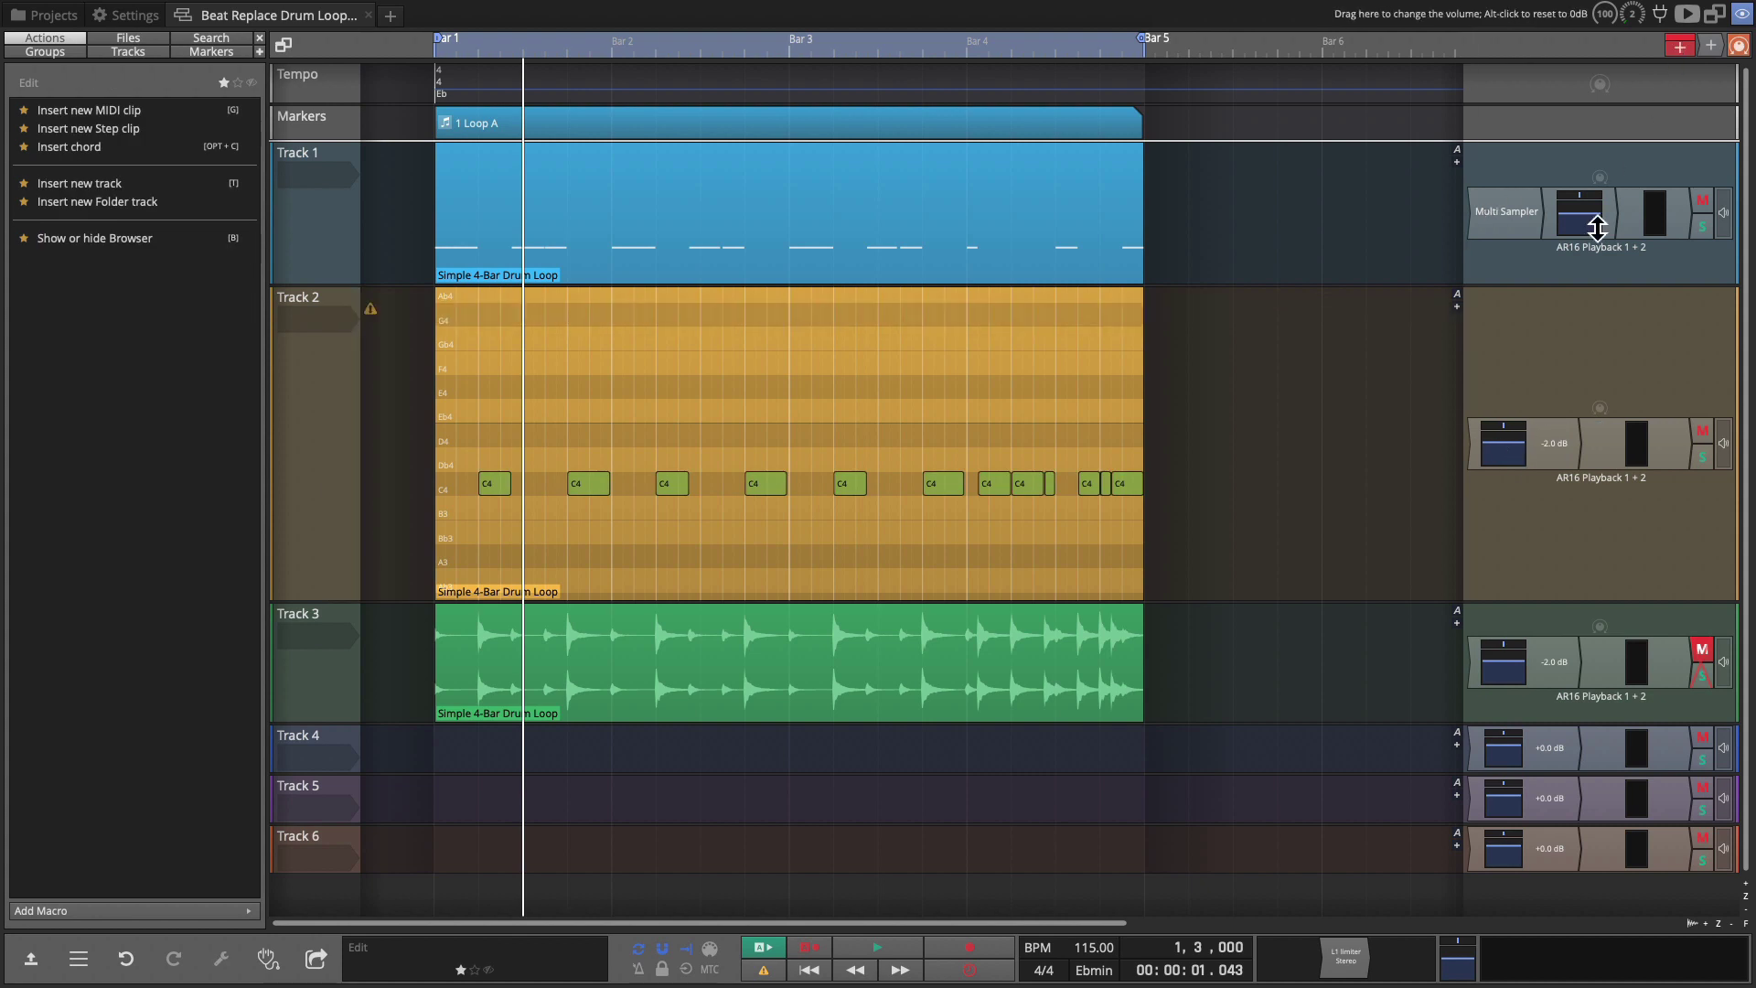
pyautogui.click(1457, 304)
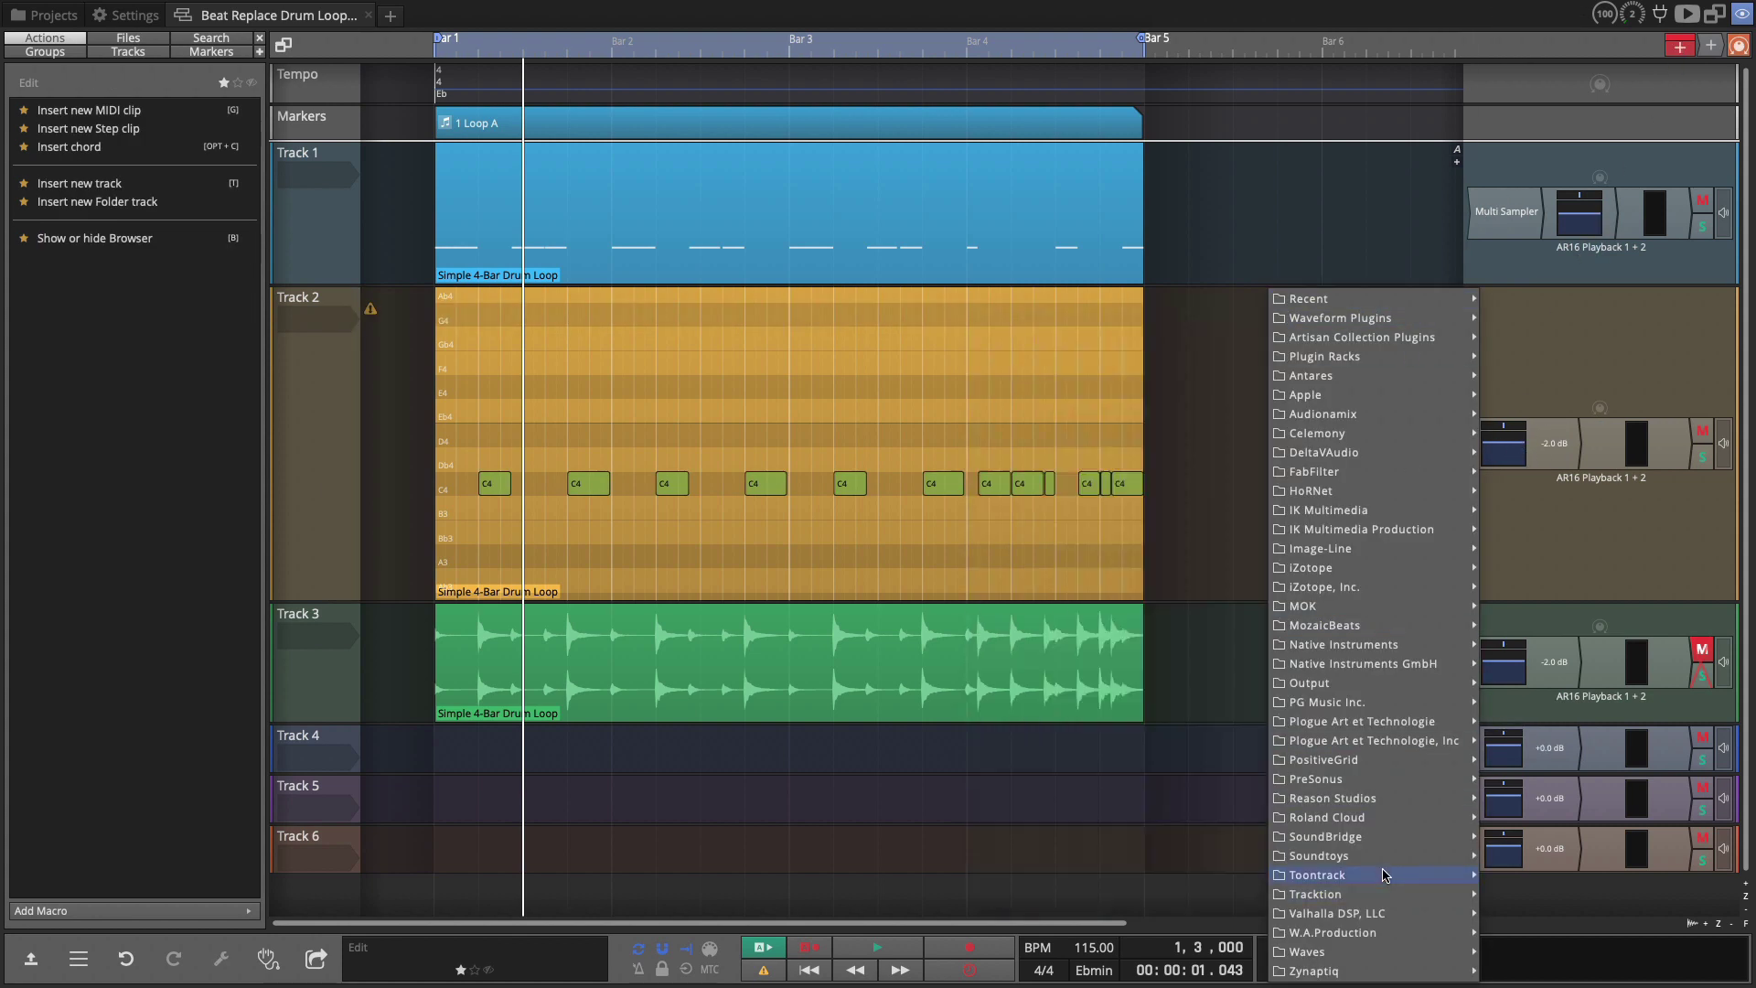
pyautogui.moveTo(1317, 874)
pyautogui.click(1551, 873)
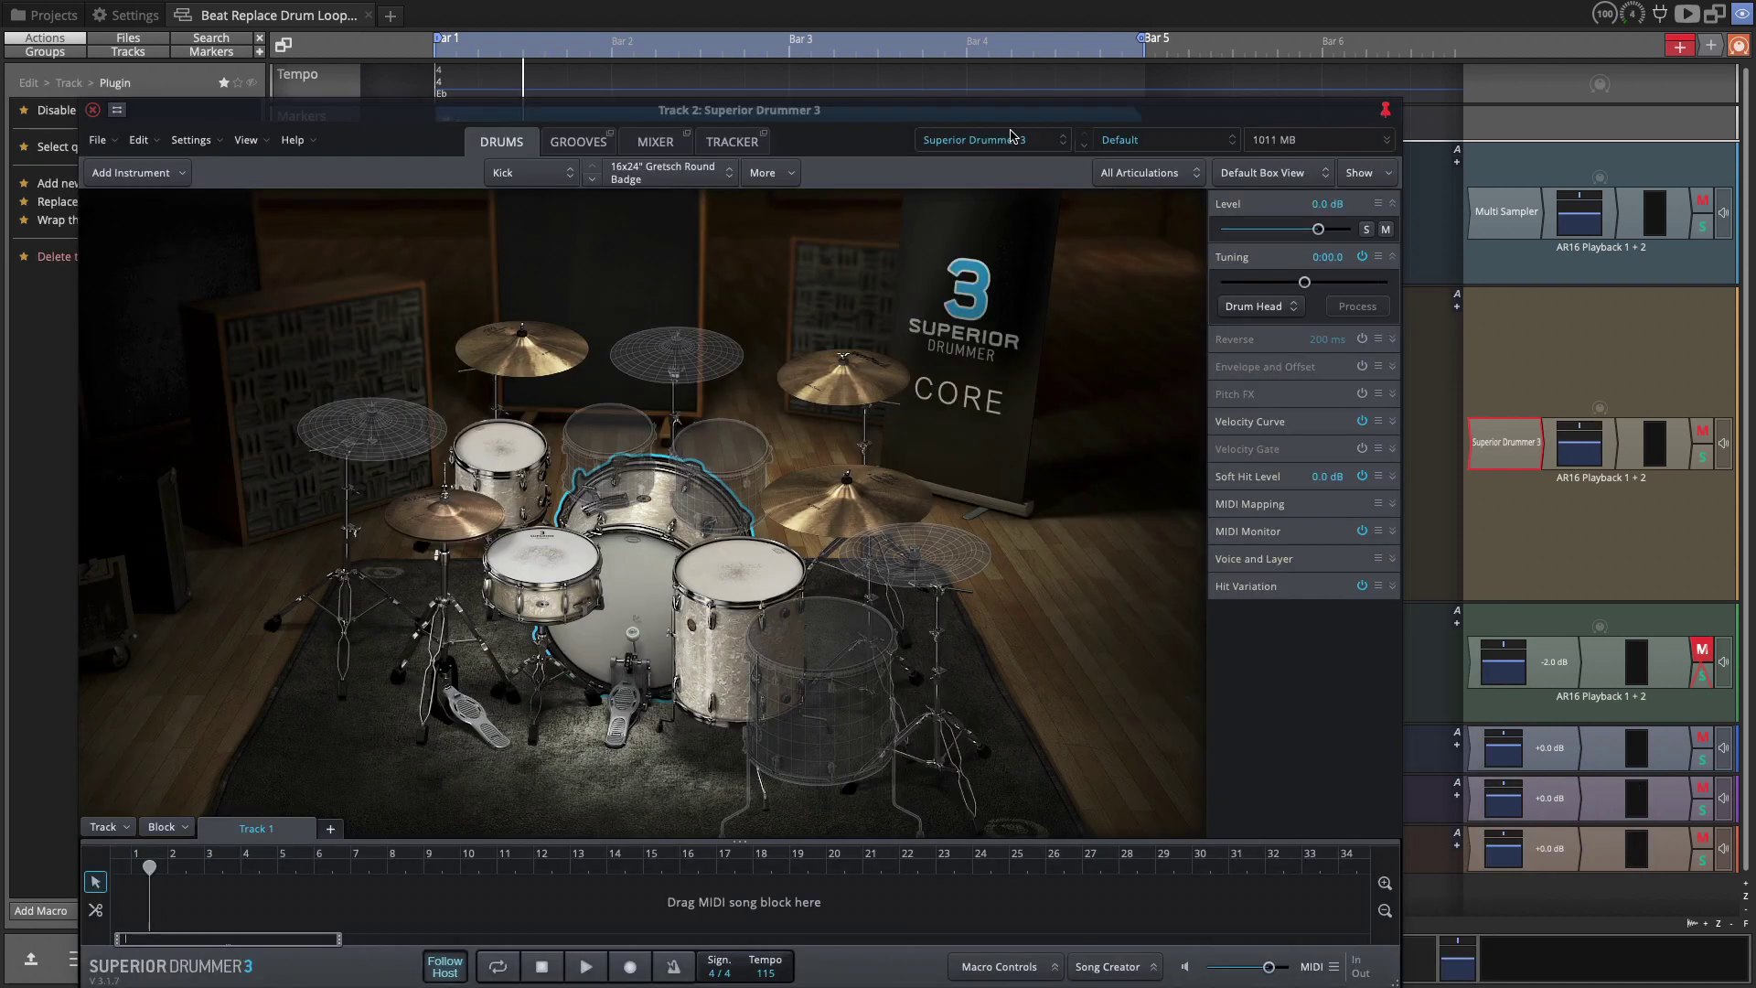
# Load the Hansa - Vocal Booth kit in Superior Drummer 3 and select its snare drum
pyautogui.click(1013, 140)
pyautogui.click(1016, 293)
pyautogui.click(581, 606)
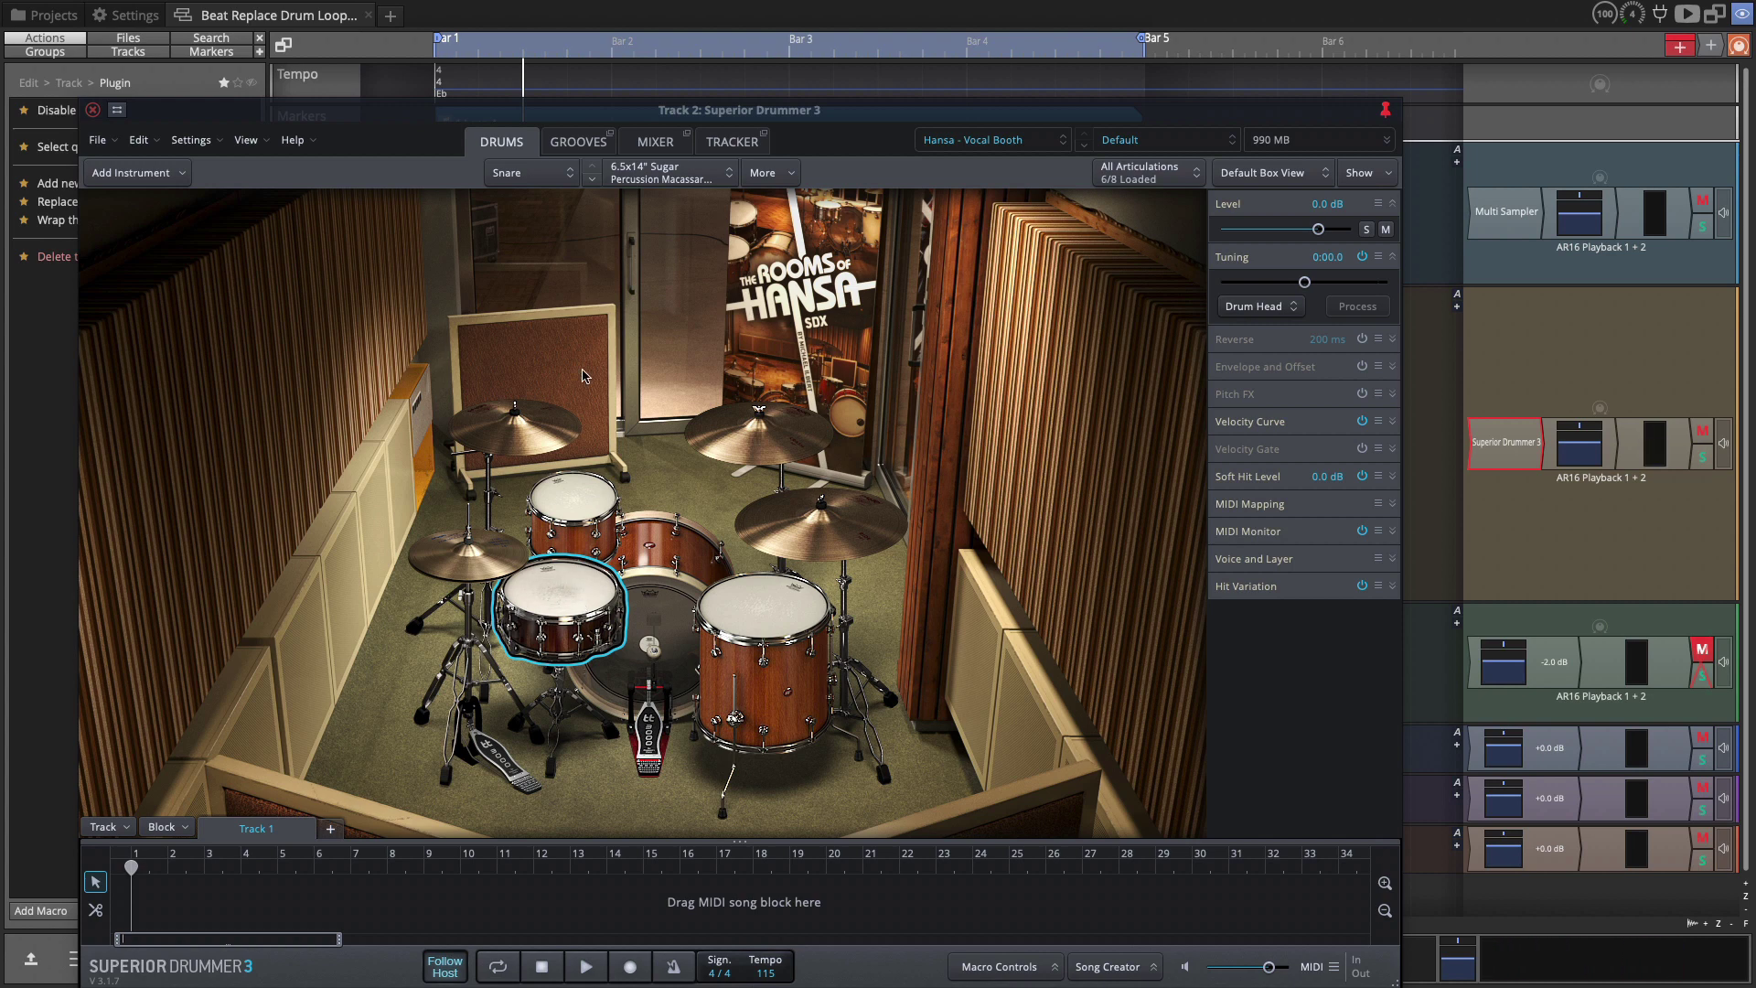
# Transpose all of Track 2's snare notes from C4 down a semitone and two octaves to D2
pyautogui.press('Escape')
pyautogui.click(495, 485)
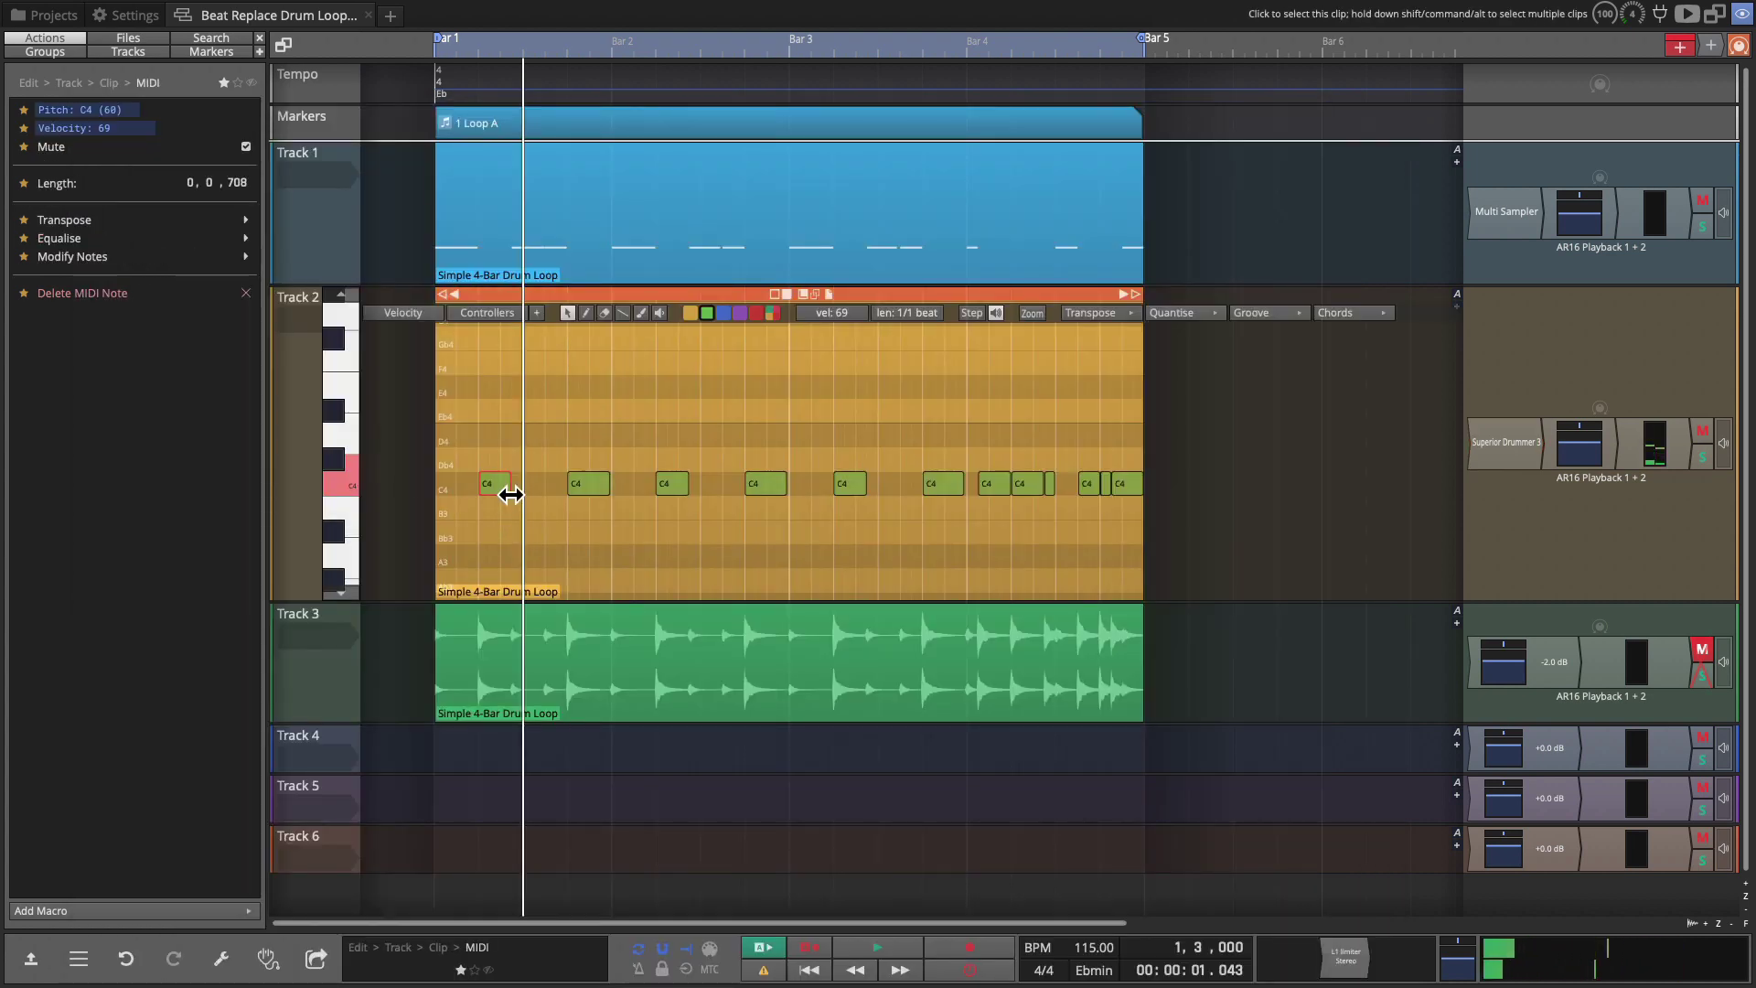
pyautogui.hotkey('ctrl', 'a')
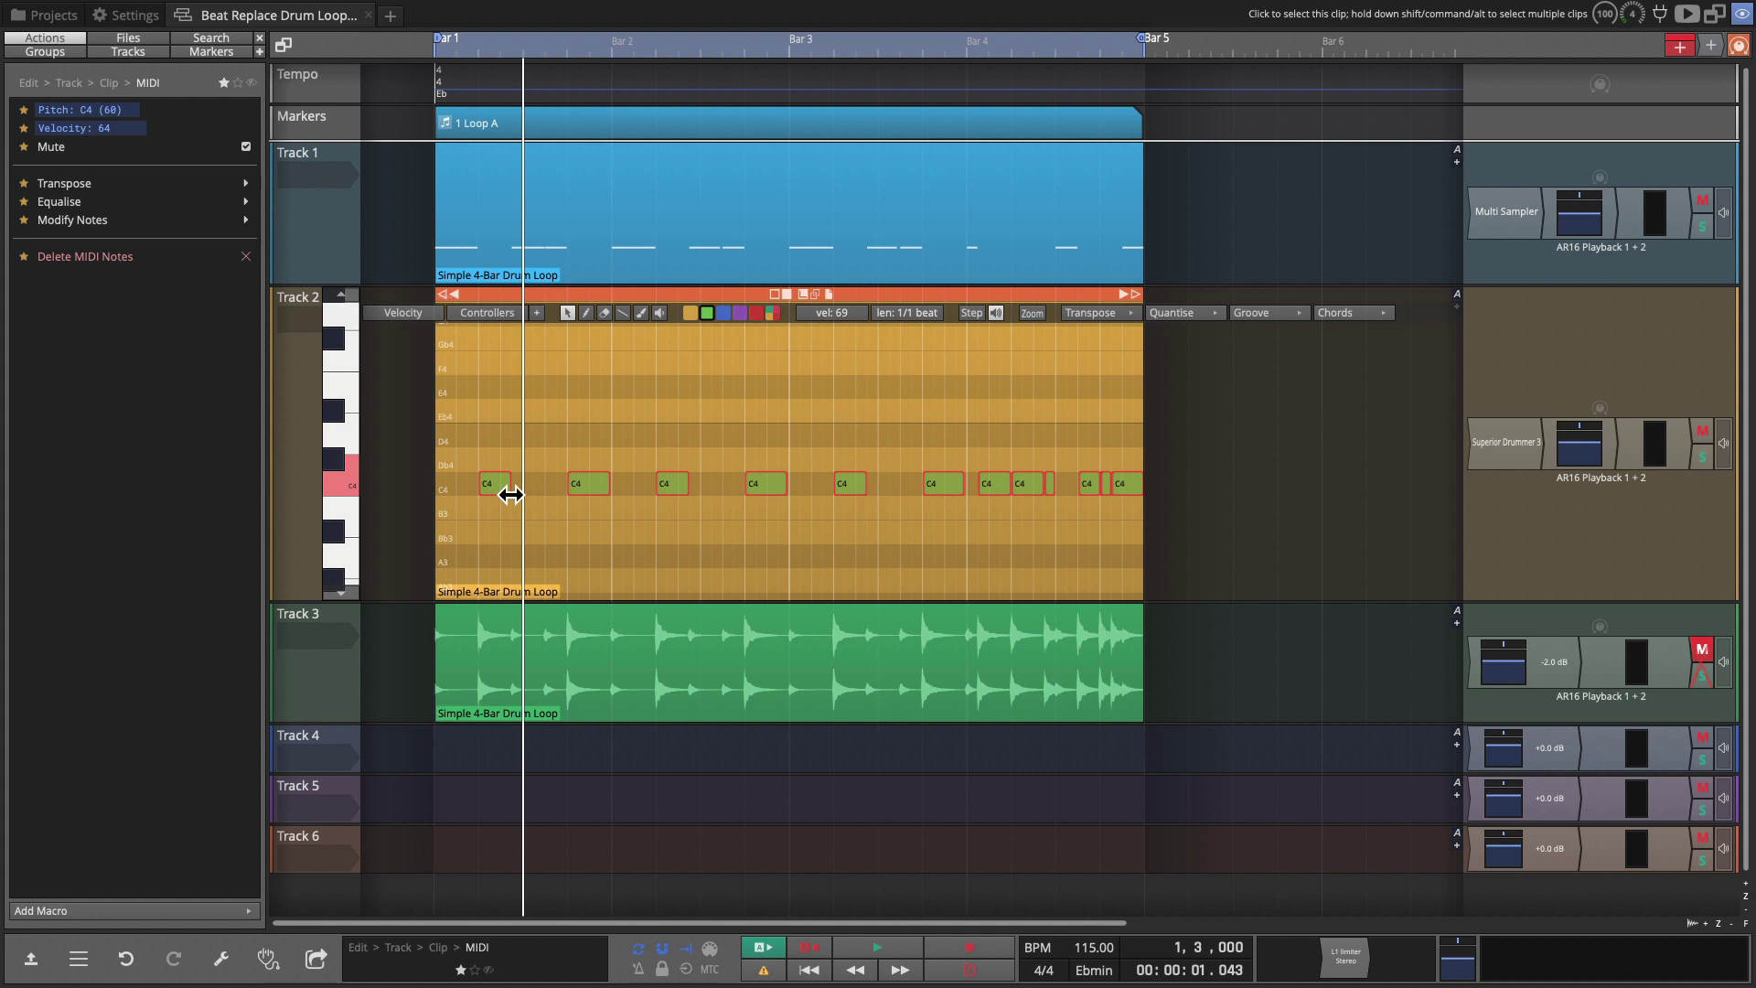
pyautogui.press('Down')
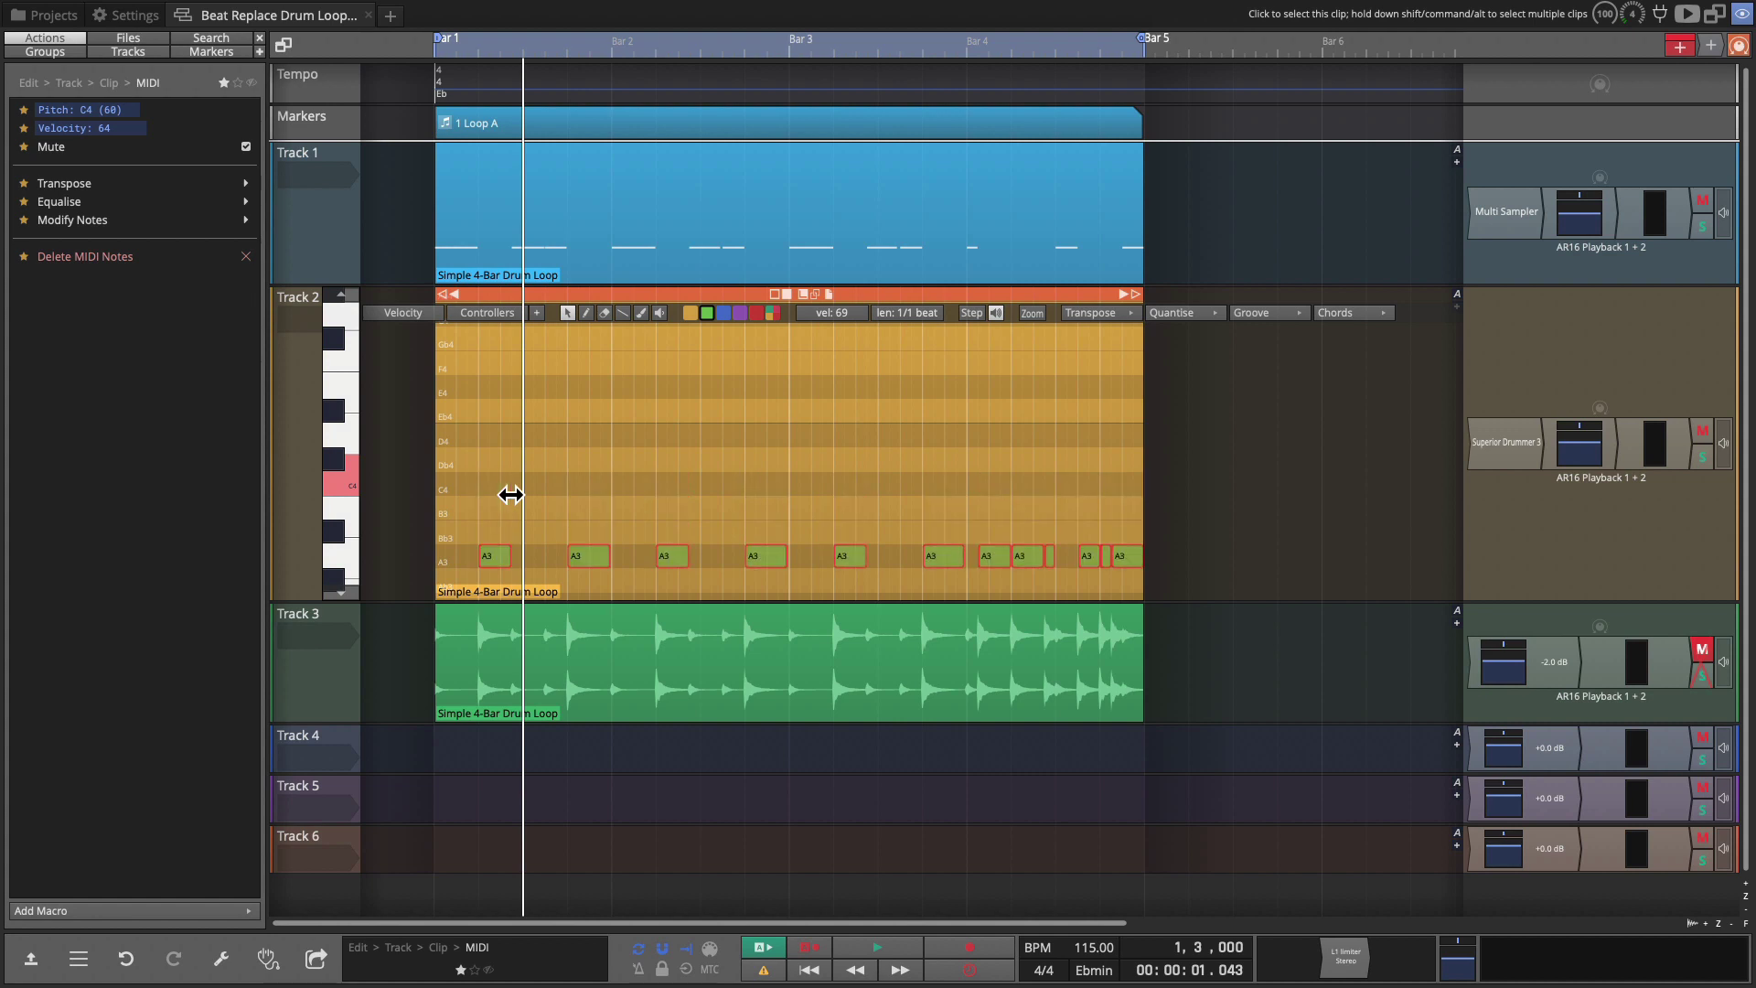
pyautogui.hotkey('shift', 'Down')
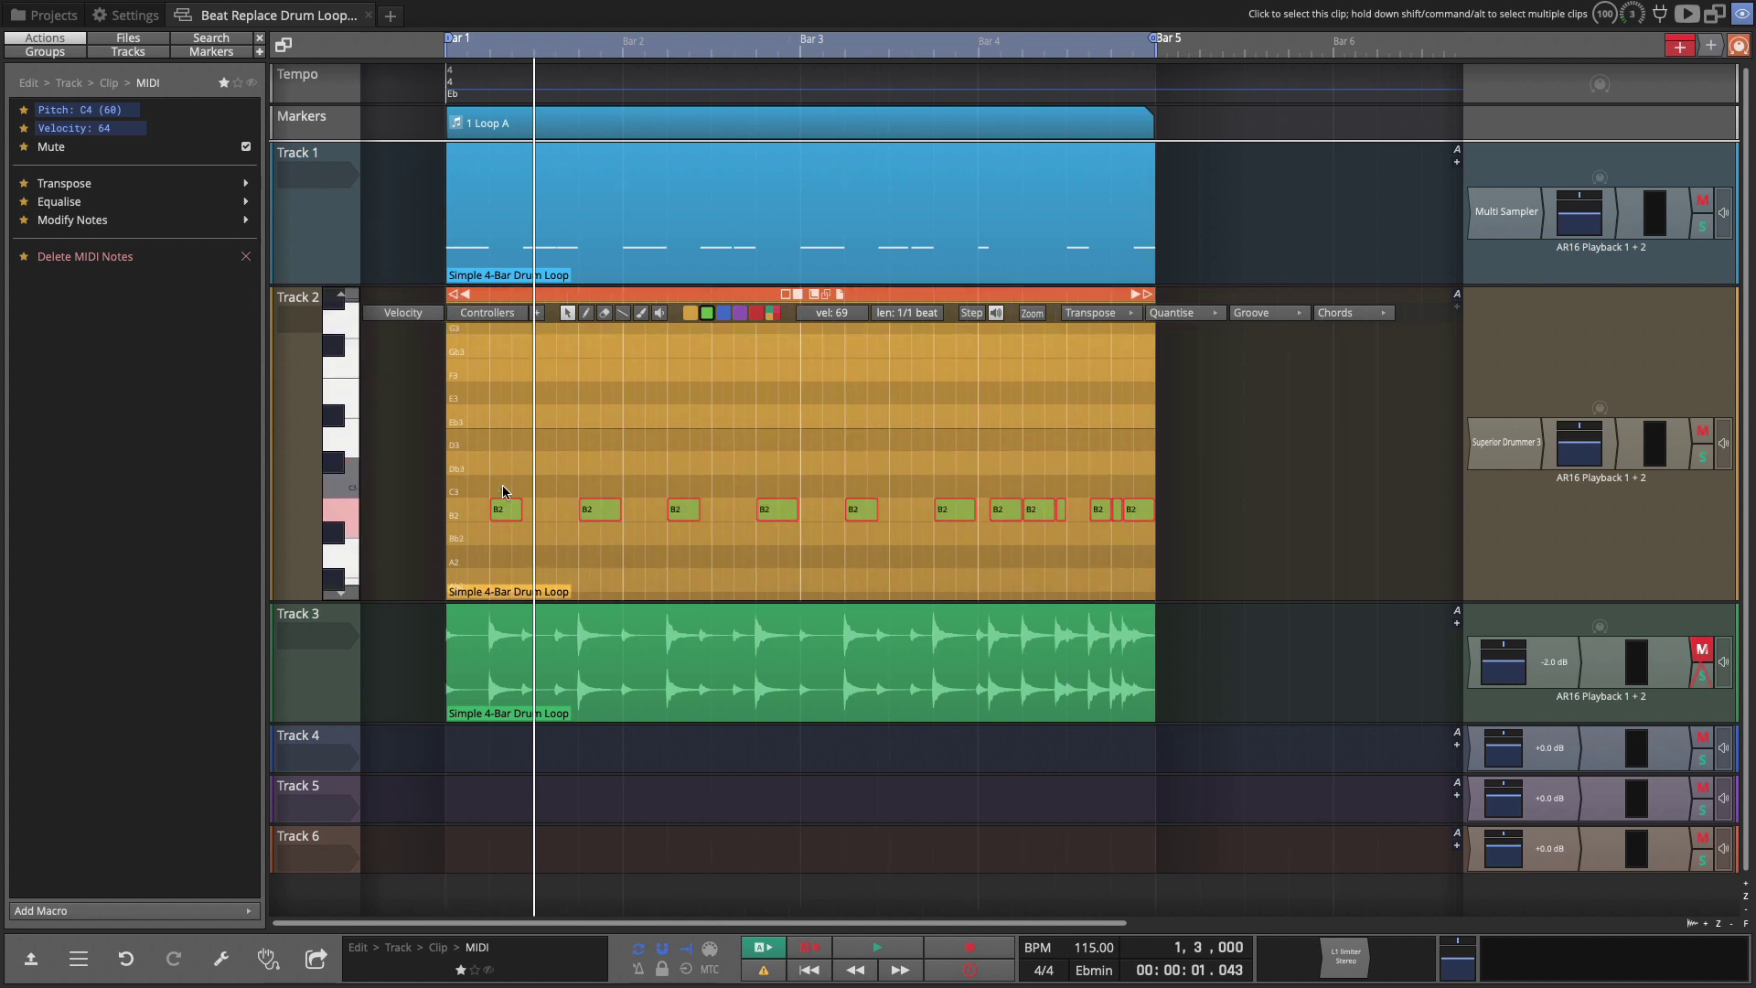
pyautogui.hotkey('shift', 'Down')
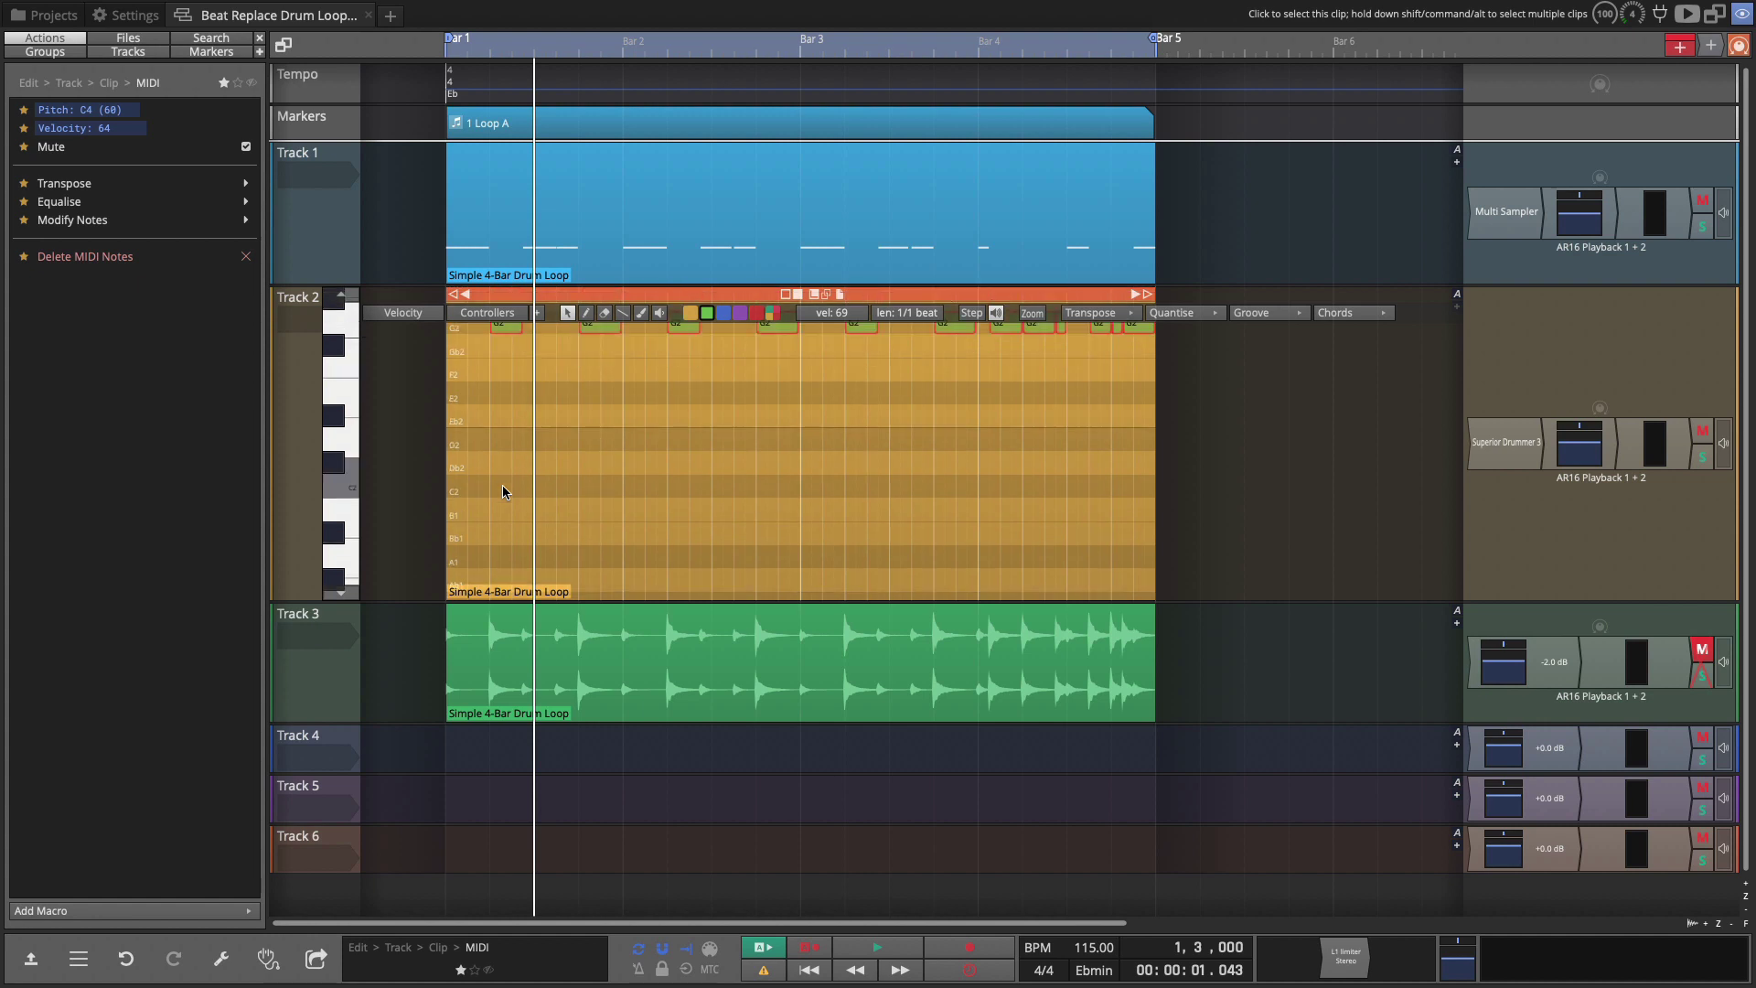
# Play back the transposed snare through Superior Drummer 3, collapsing and reopening the note editor
pyautogui.press('space')
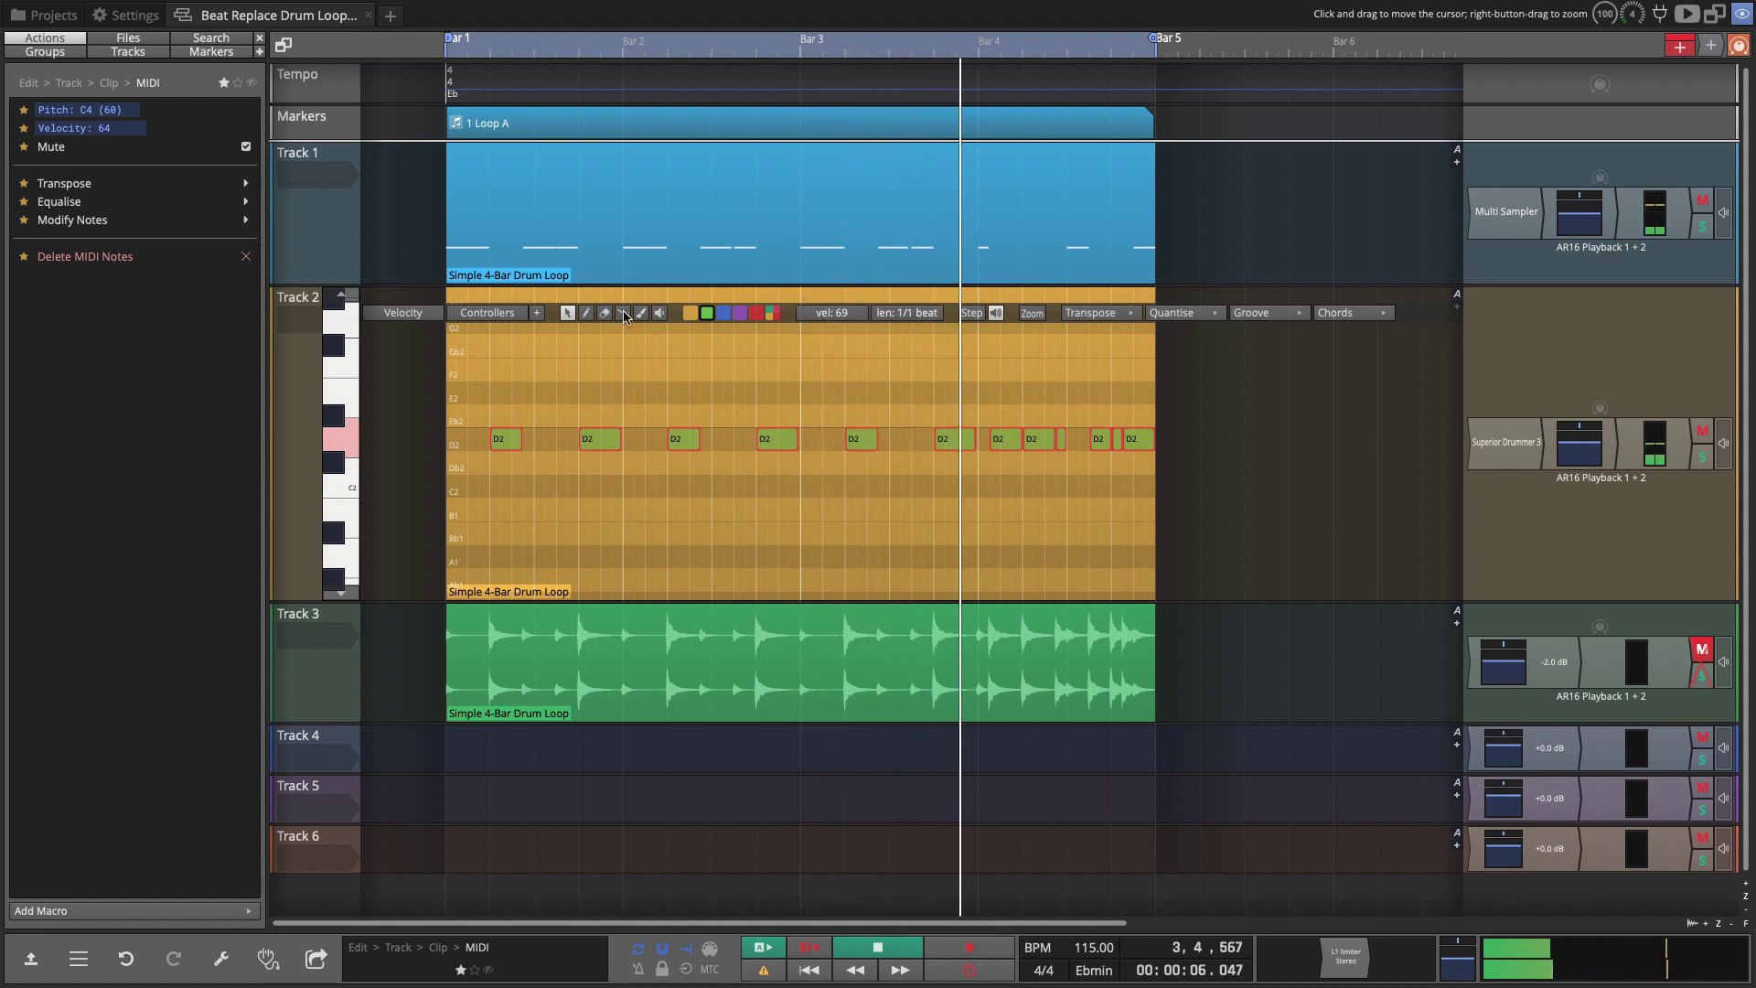
pyautogui.click(340, 298)
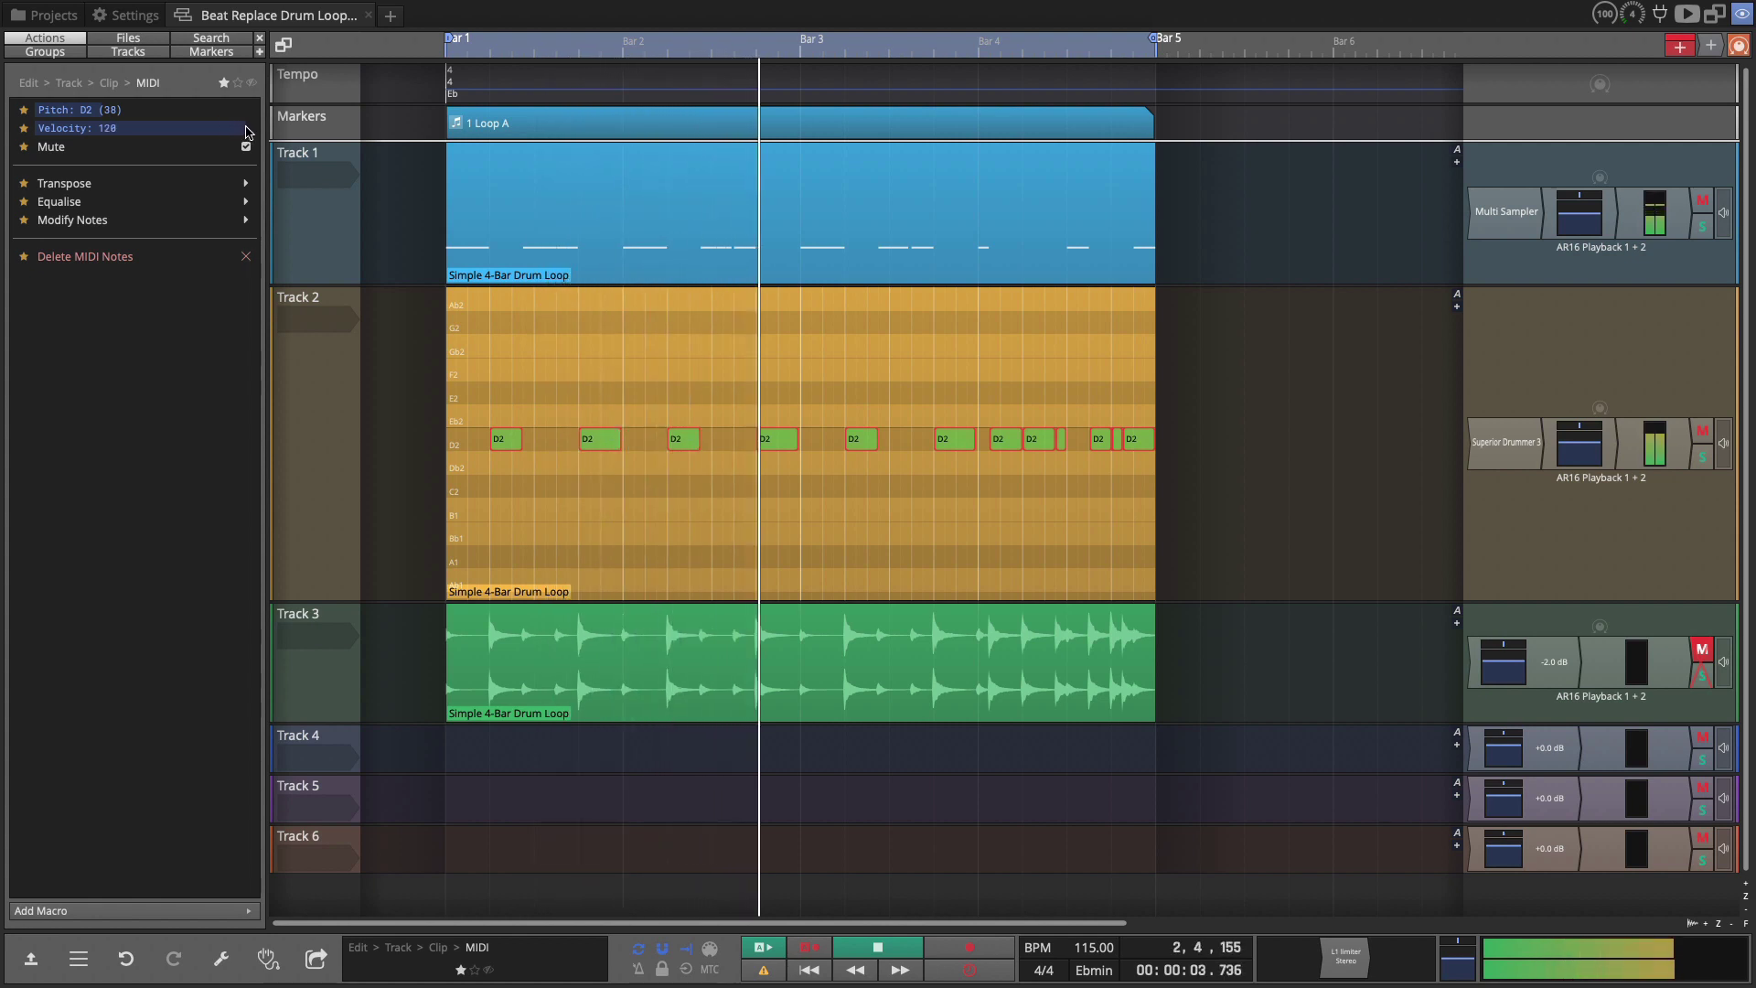
pyautogui.doubleClick(905, 371)
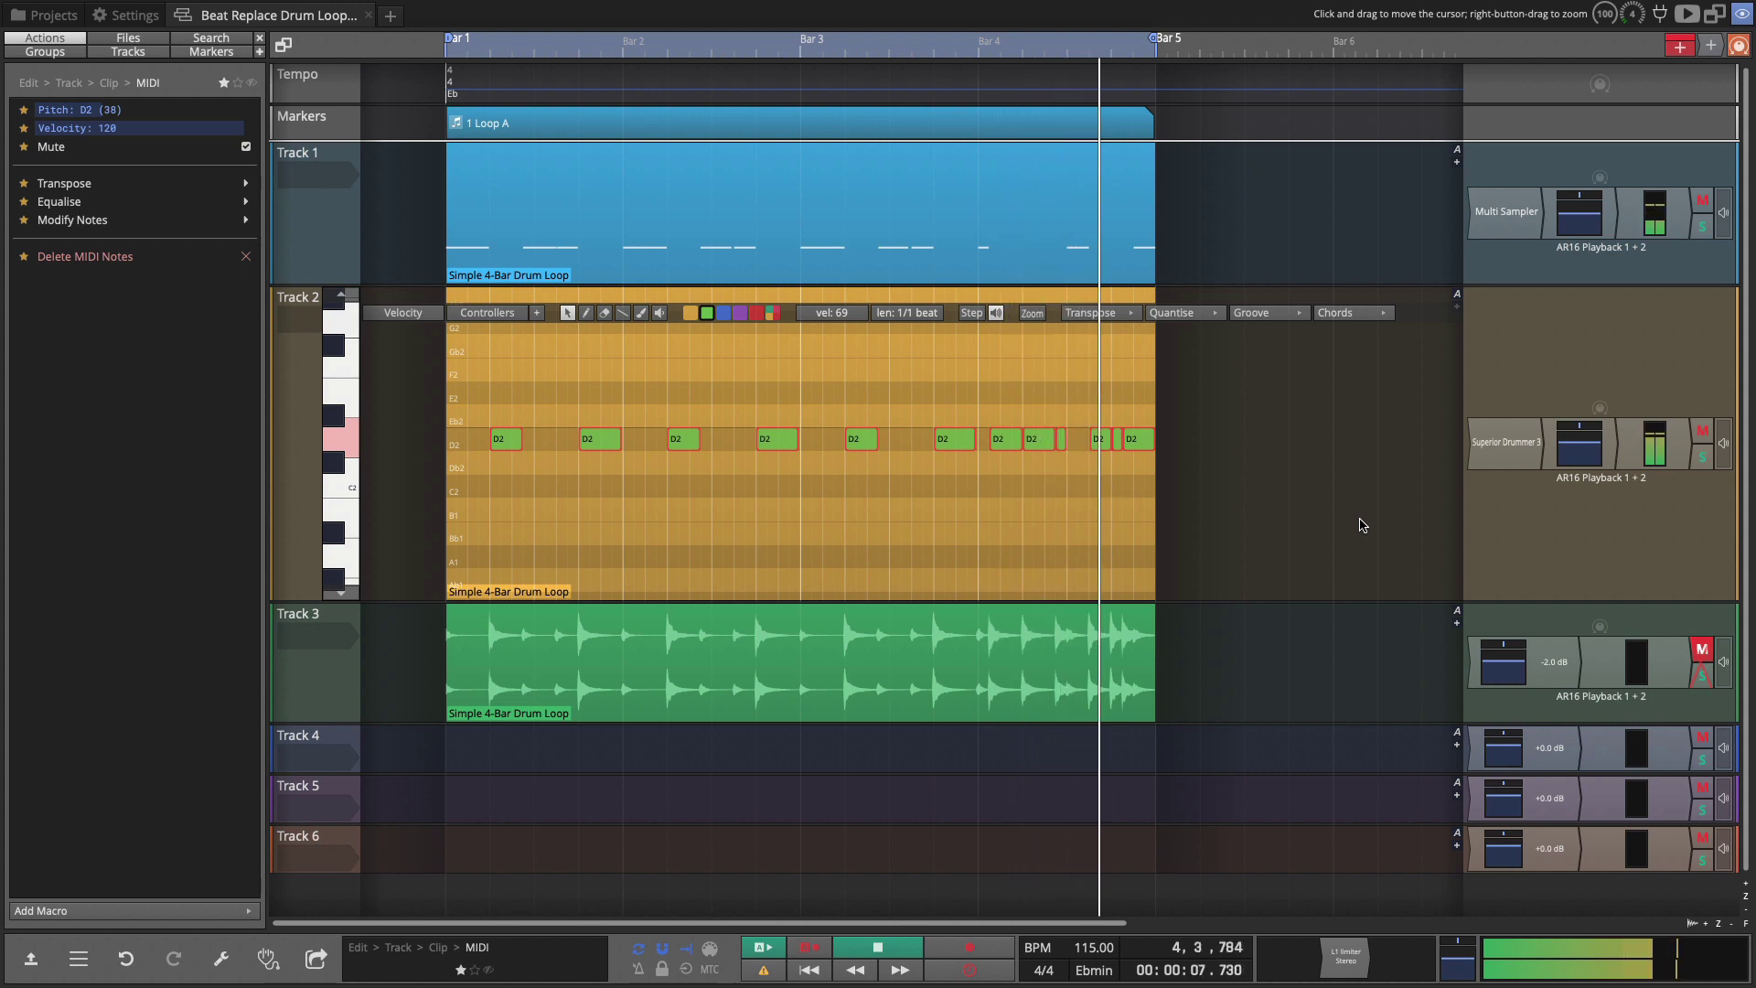
pyautogui.press('space')
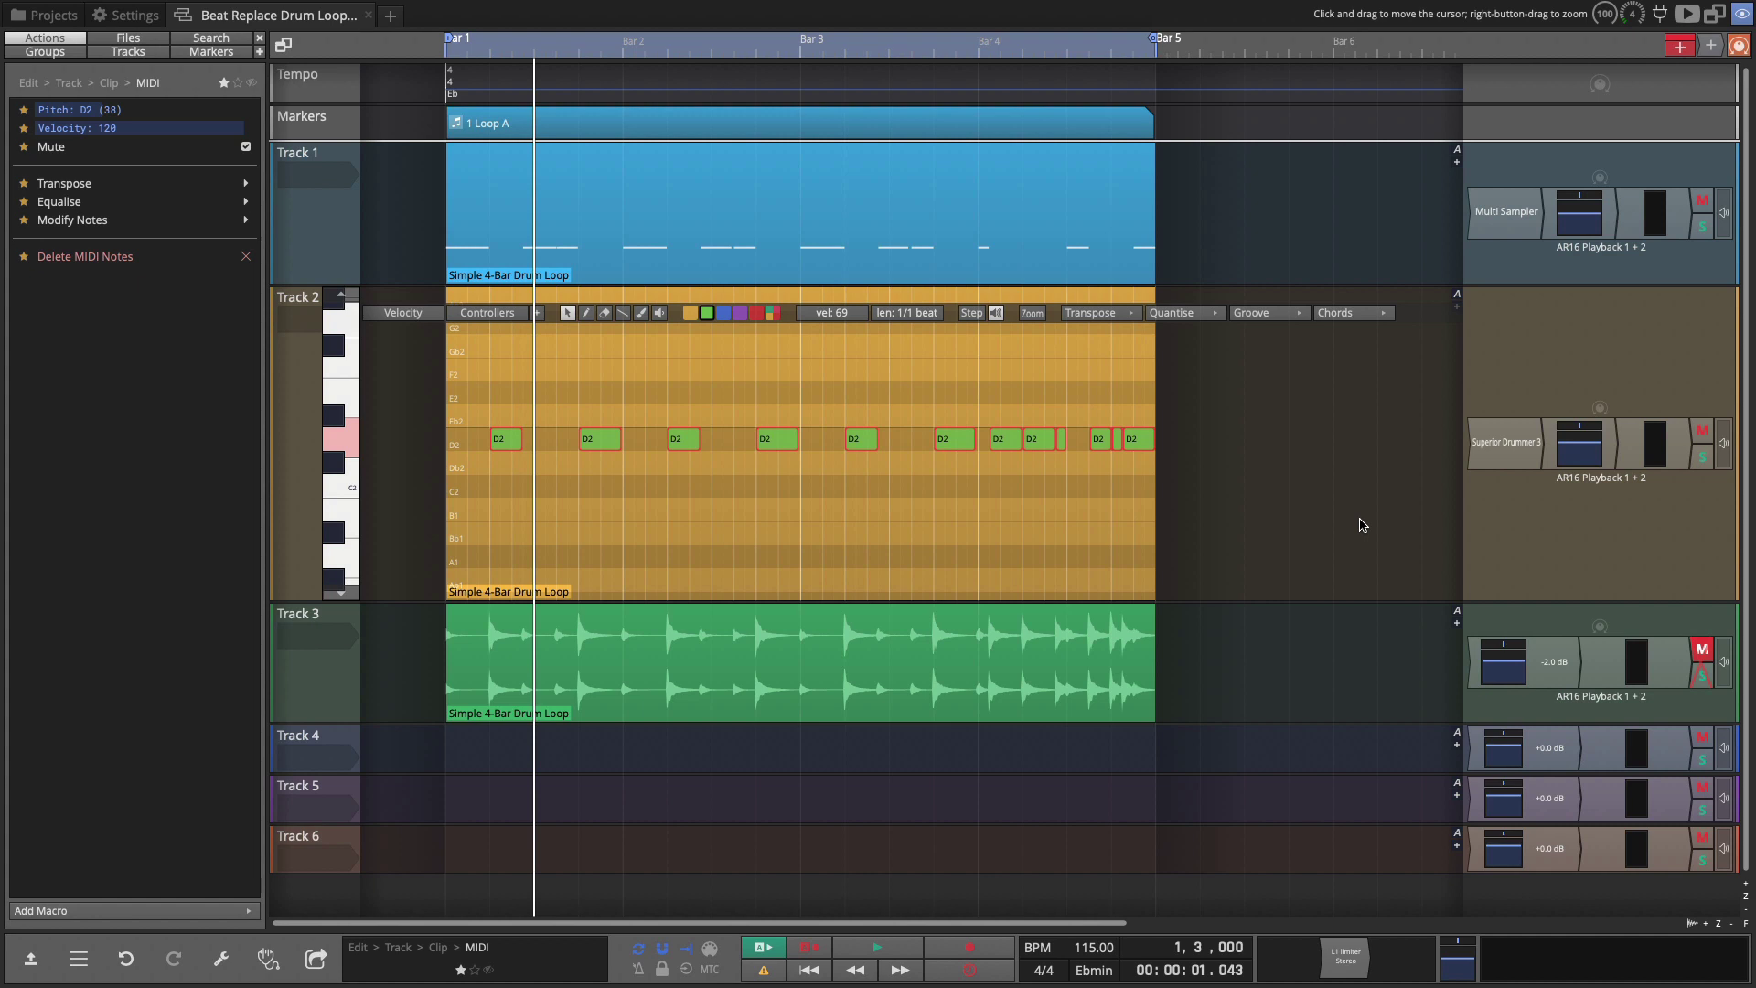
# Unmute Track 3's original loop and play it blended in, checking Track 1's volume control
pyautogui.doubleClick(1363, 526)
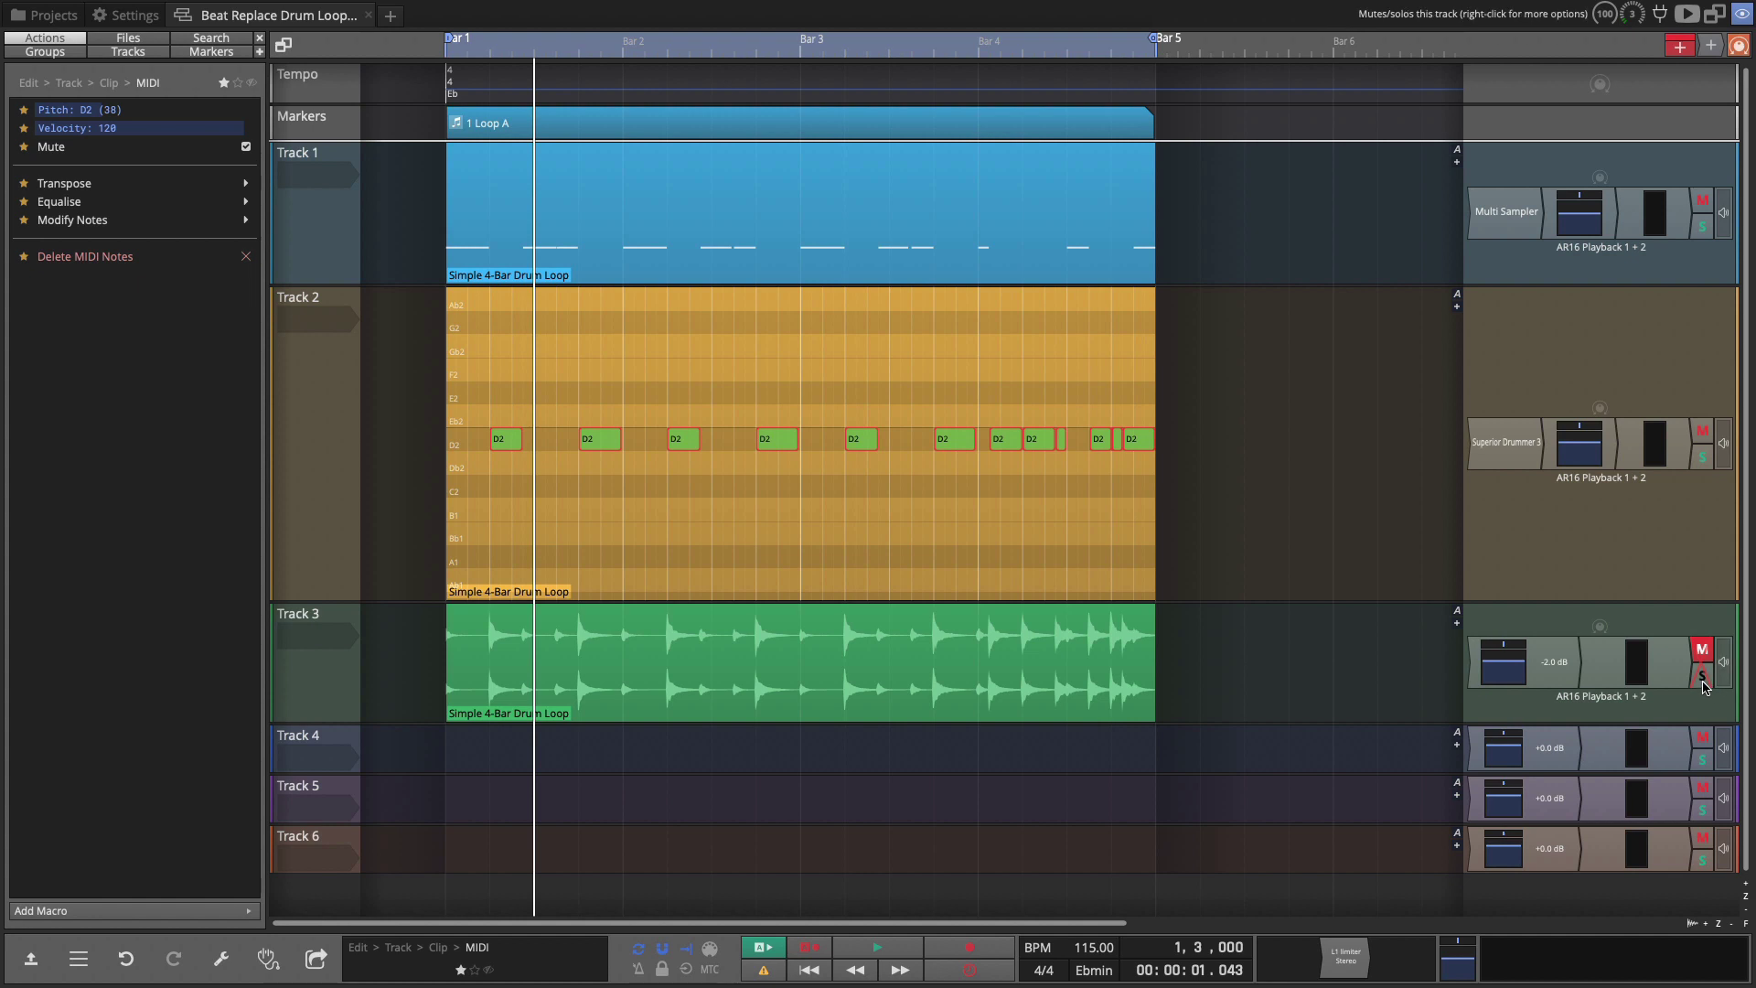
pyautogui.click(1702, 647)
pyautogui.press('space')
pyautogui.click(1578, 210)
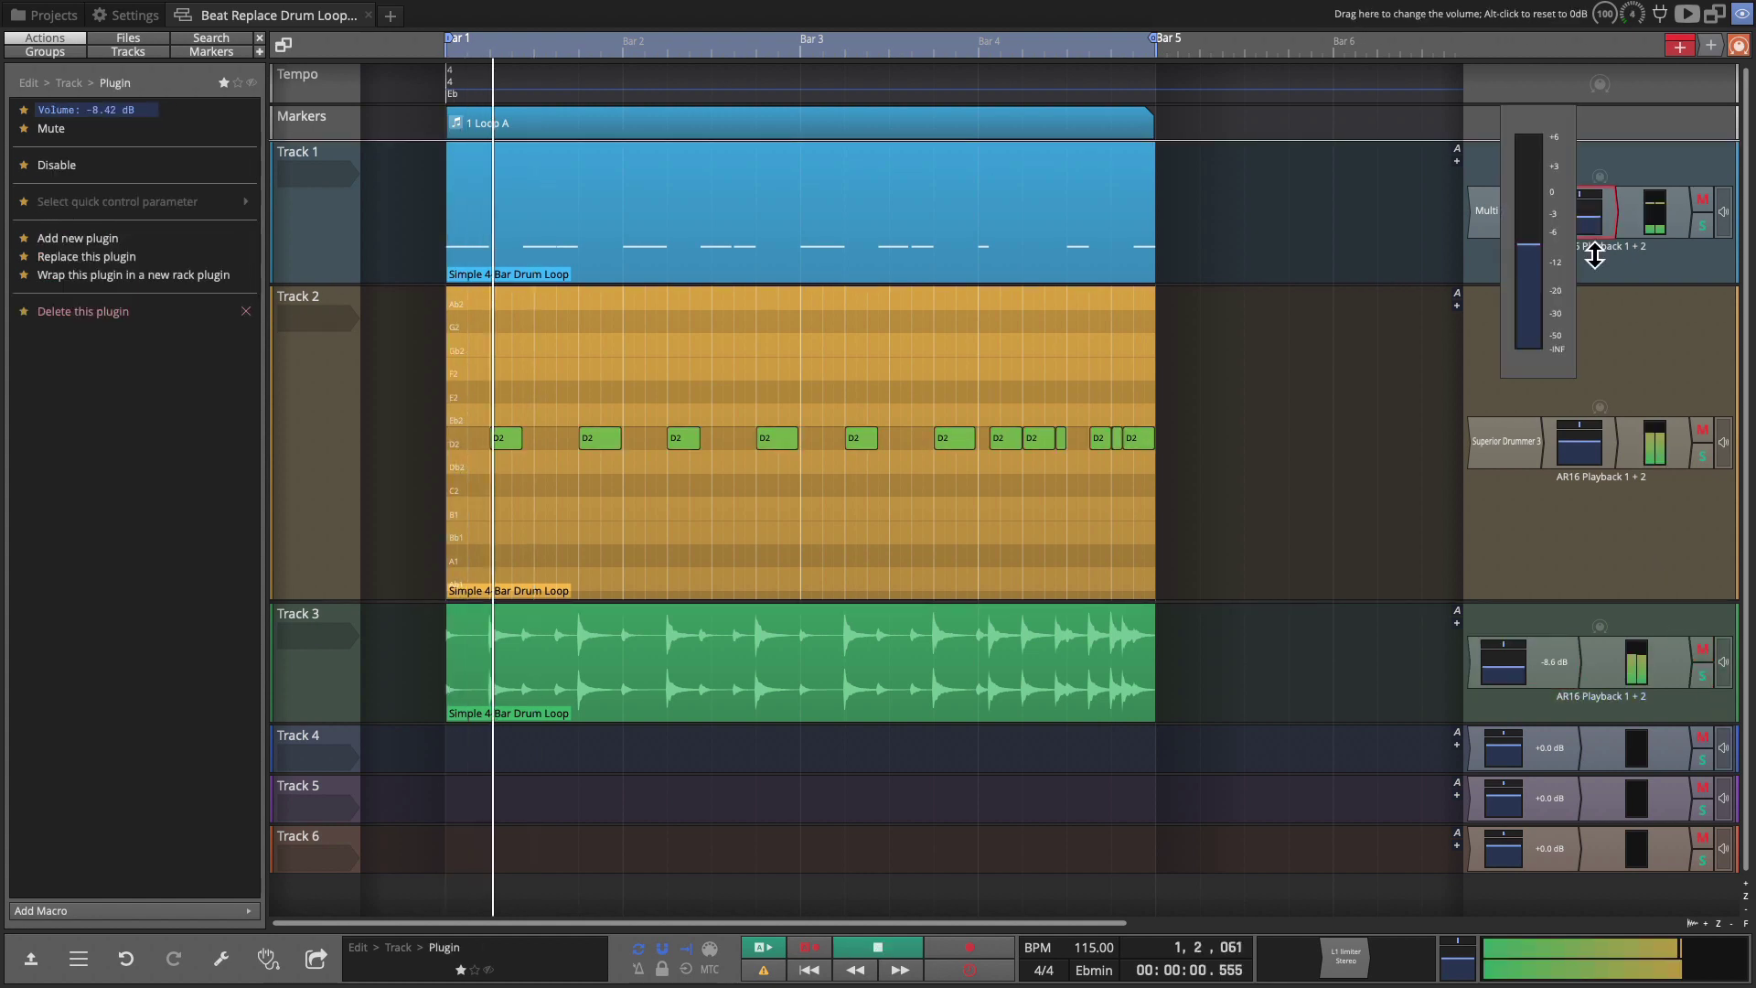
pyautogui.click(1577, 364)
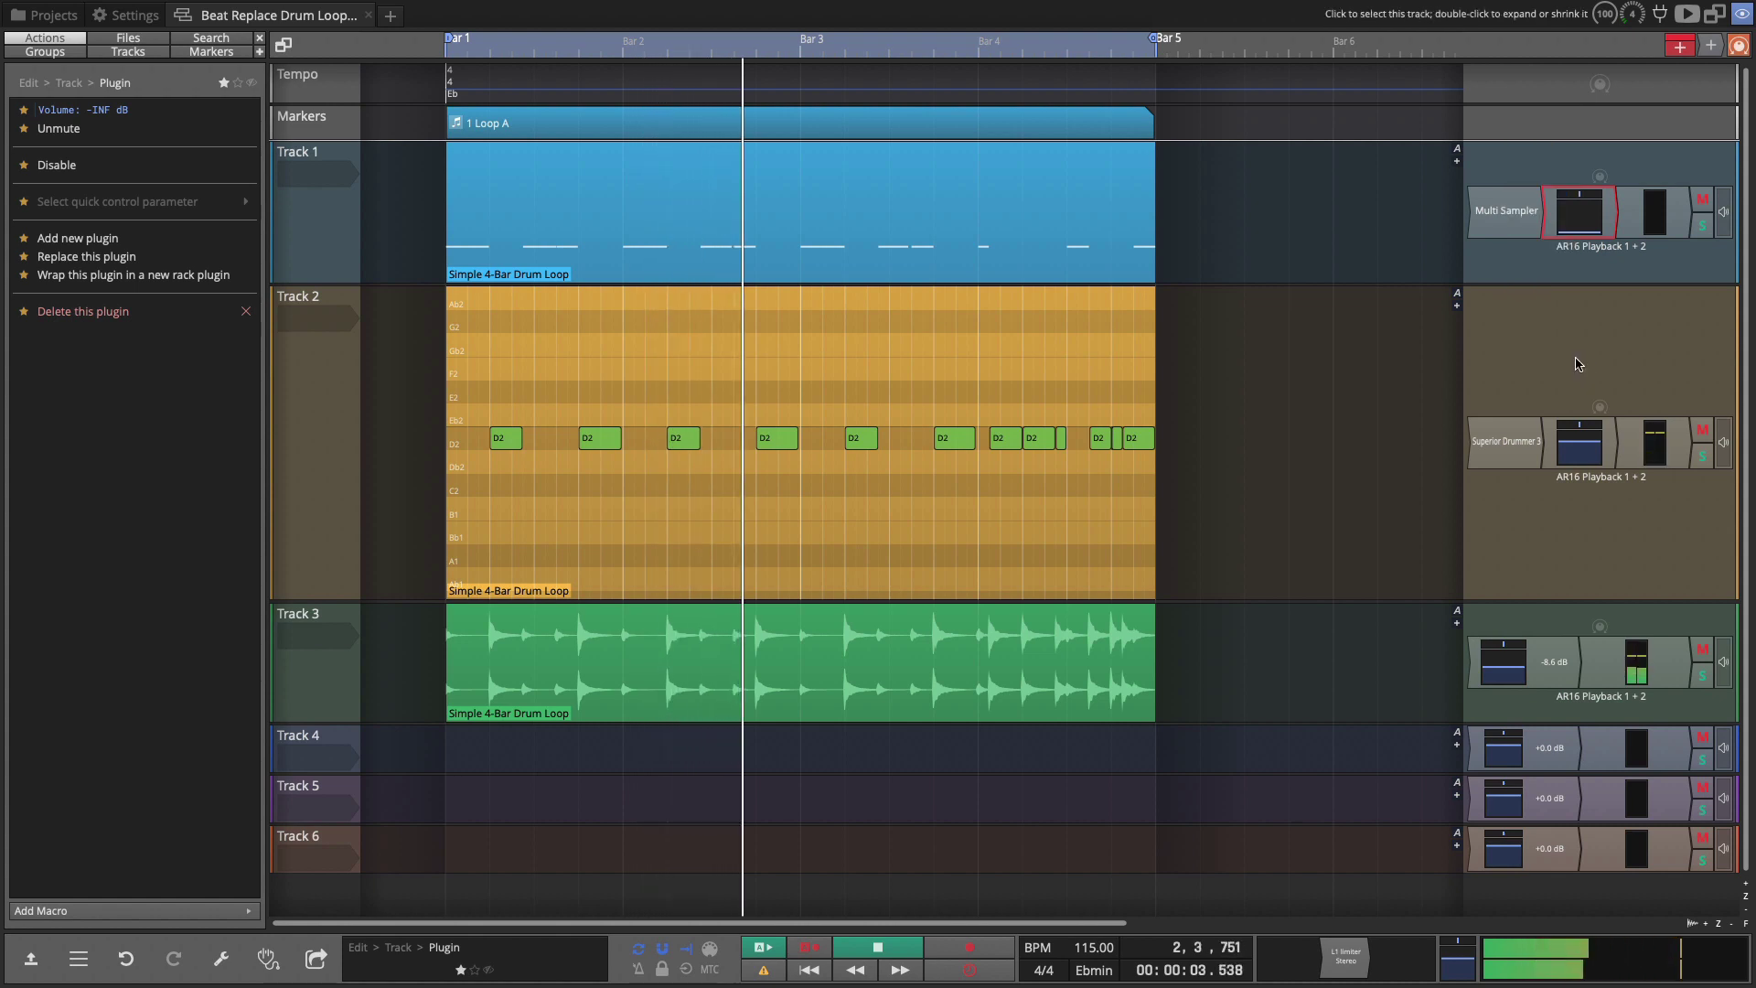
# Toggle Track 2's mute to compare the blend with and without the snare, then stop
pyautogui.click(1703, 434)
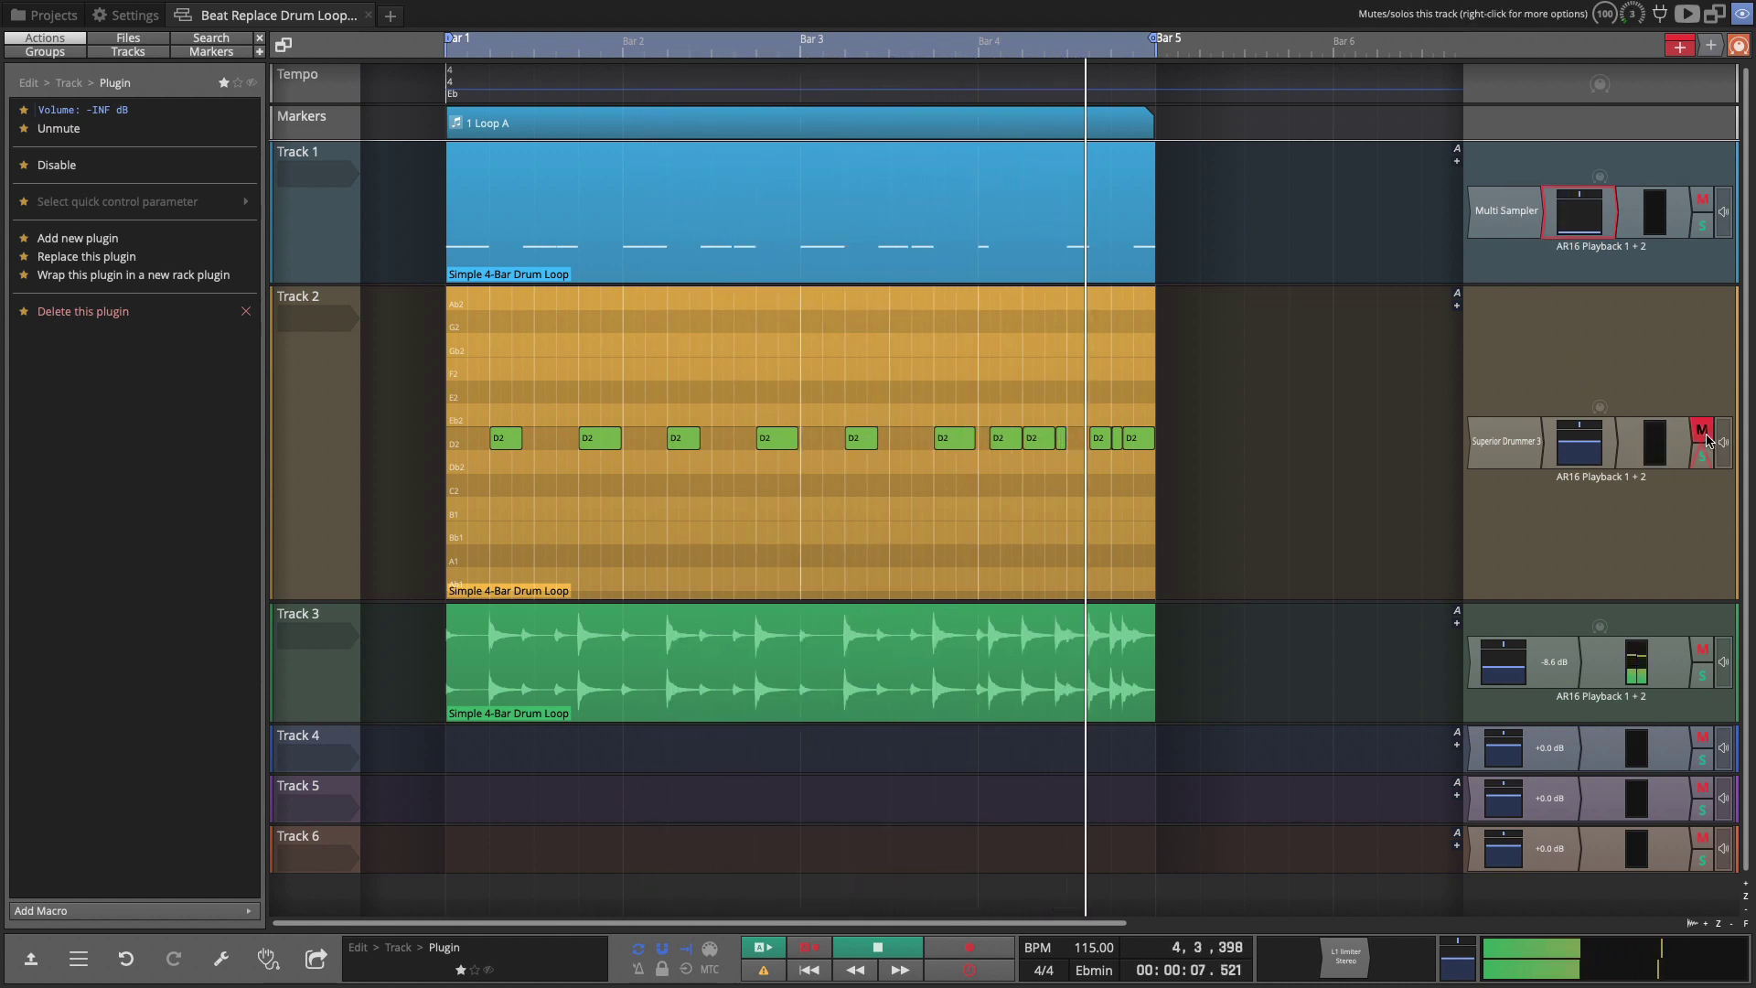
pyautogui.click(1703, 433)
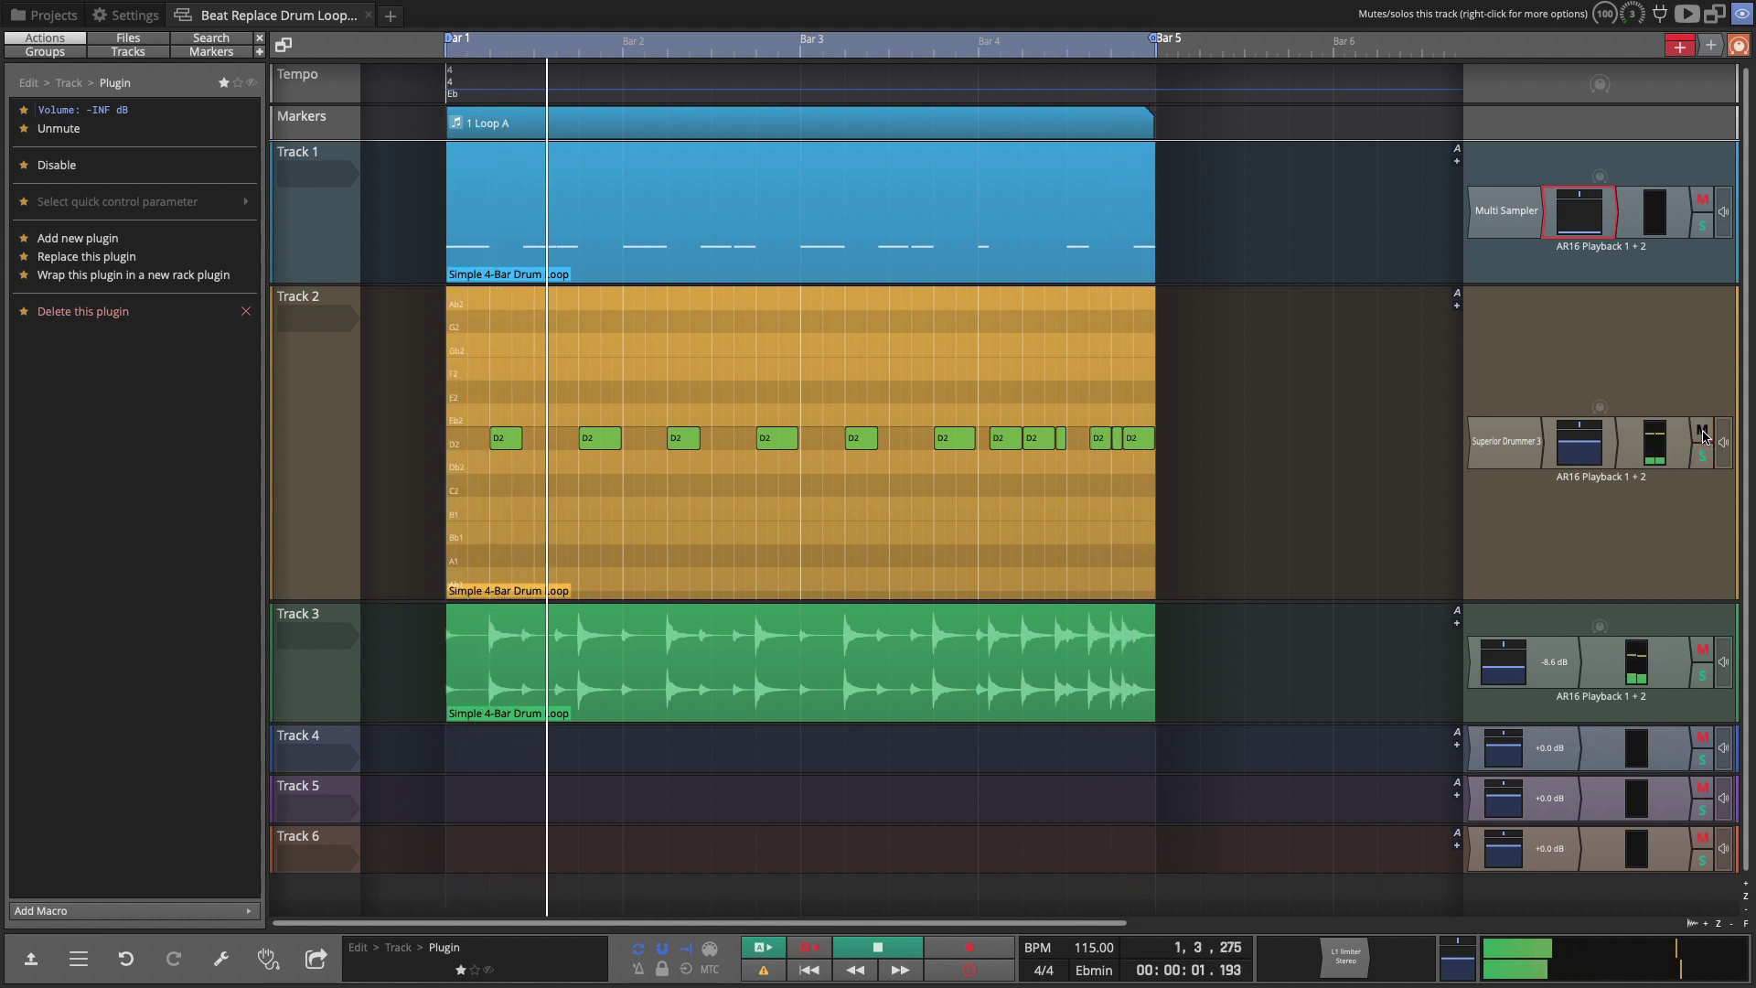
pyautogui.press('space')
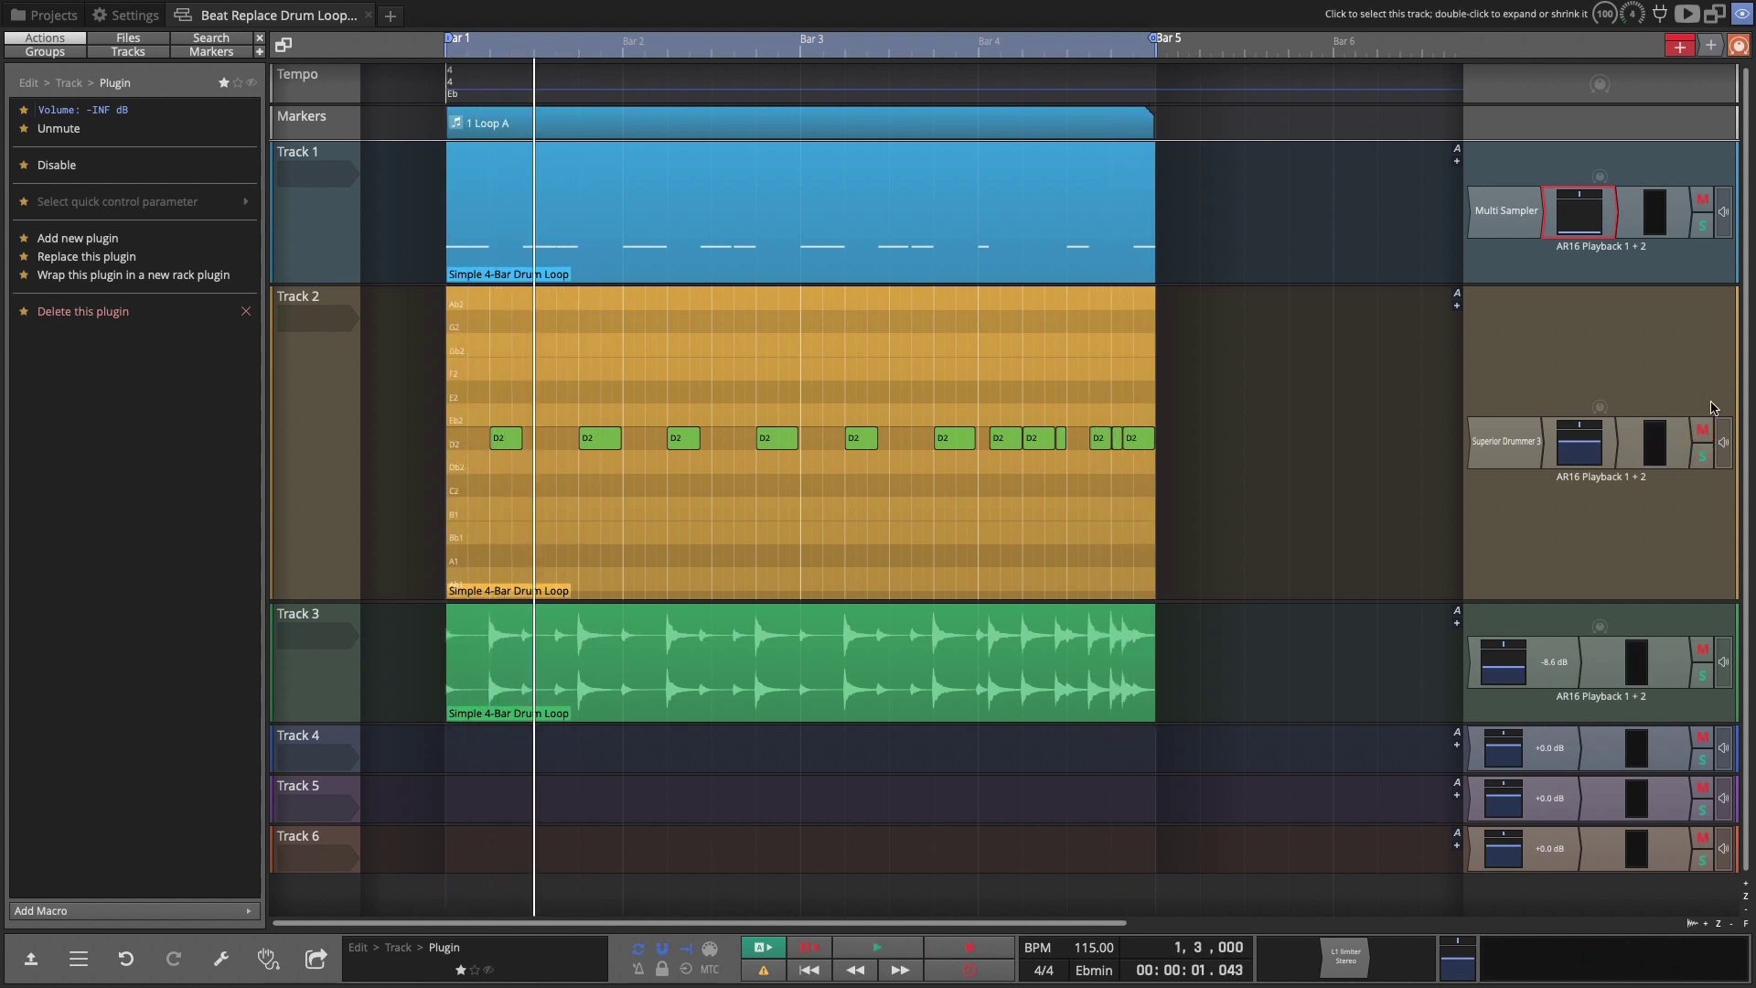